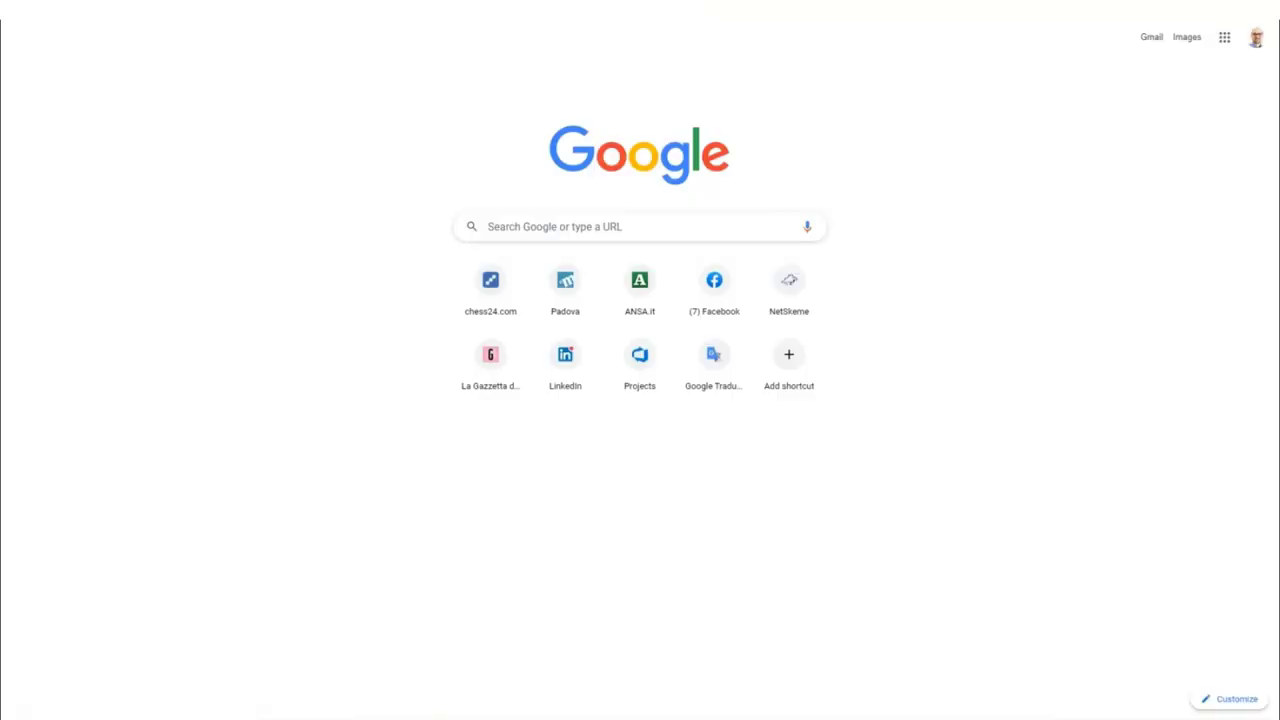
Step: Start entering the NetSkeme site address ('net') in a new Chrome tab
text(net)
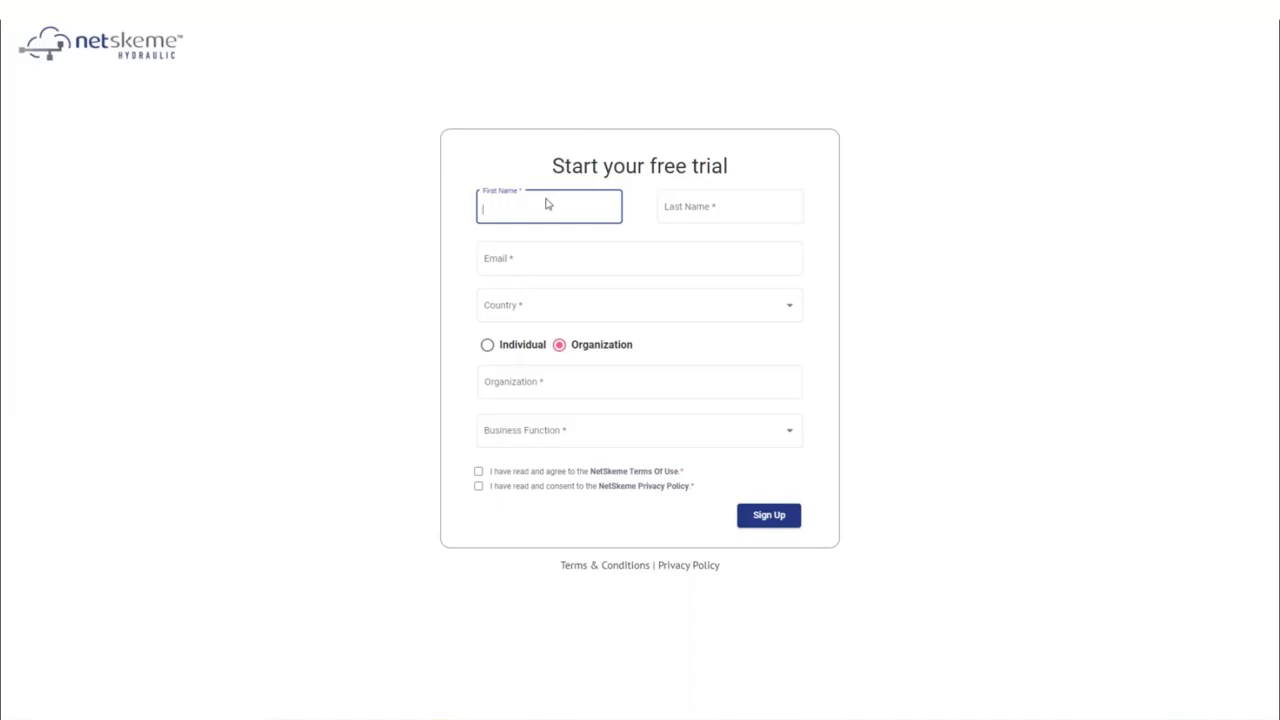
Step: Fill in the trial form's first name, last name, e-mail address, and country Italy
key(Tab)
key(Tab)
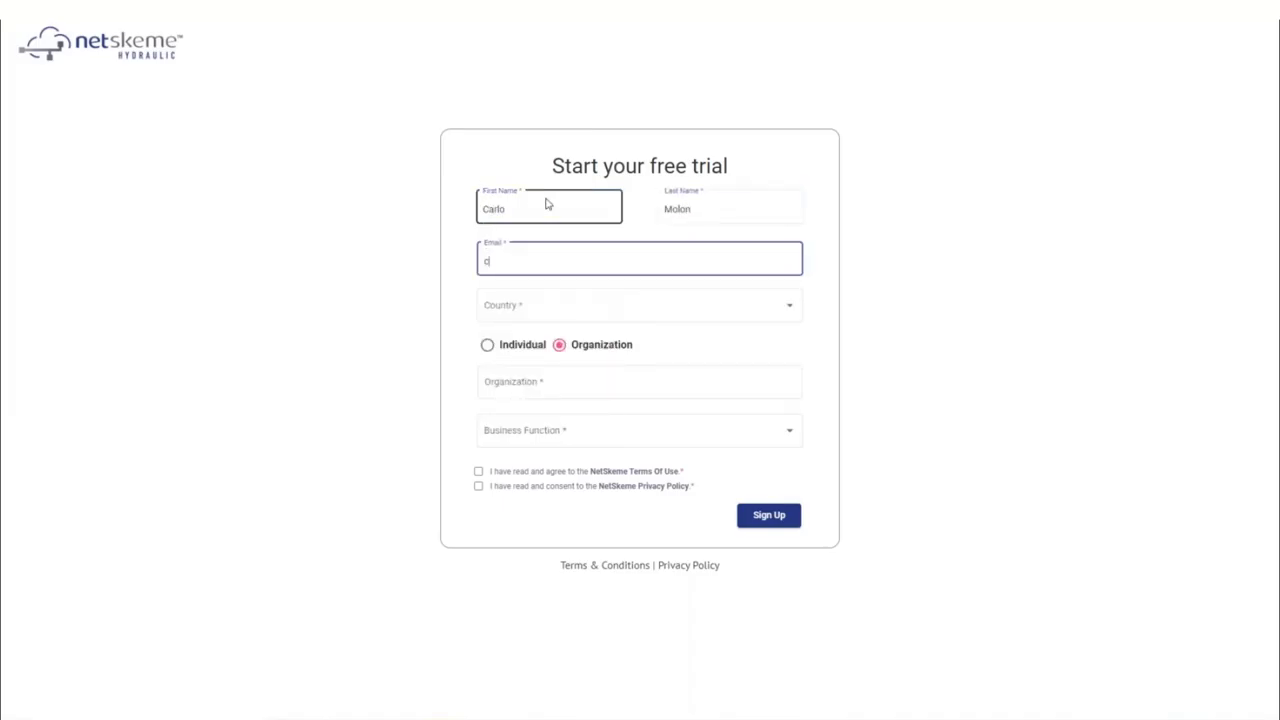
key(Tab)
text(Italy)
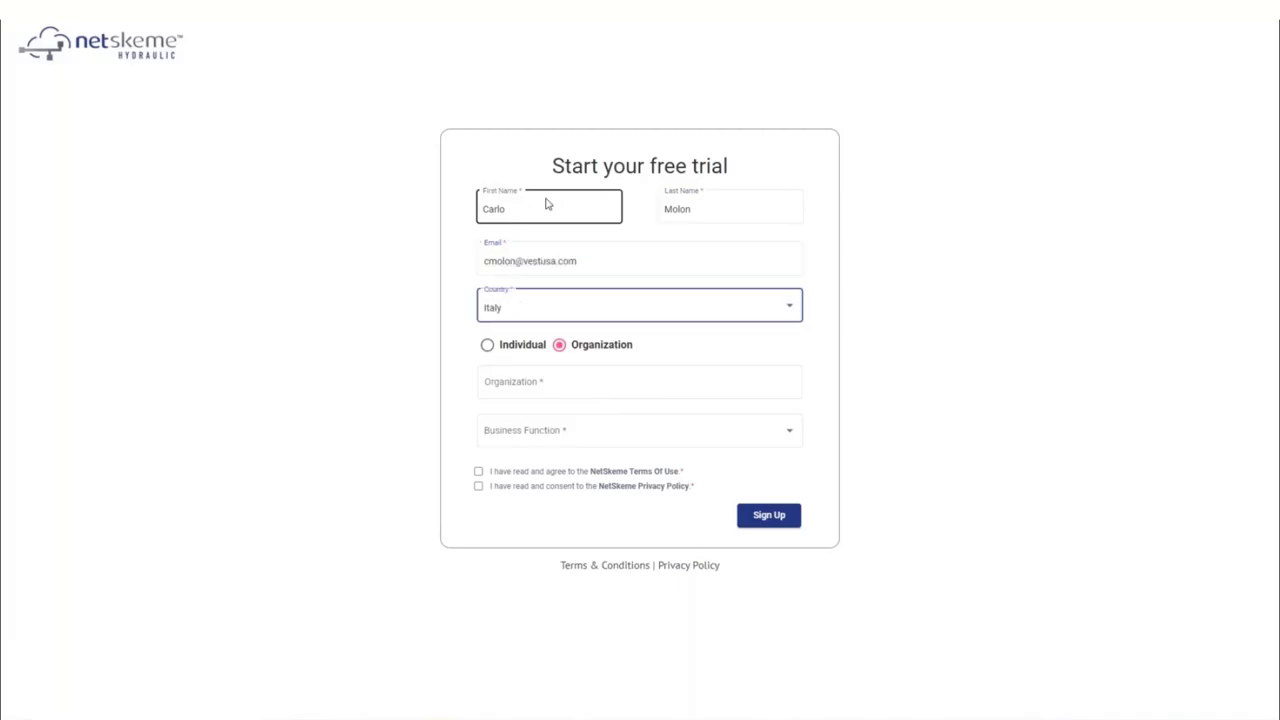
Step: Choose Individual and business function Engineering, accept Terms and Privacy Policy, and submit the form
key(Tab)
key(Left)
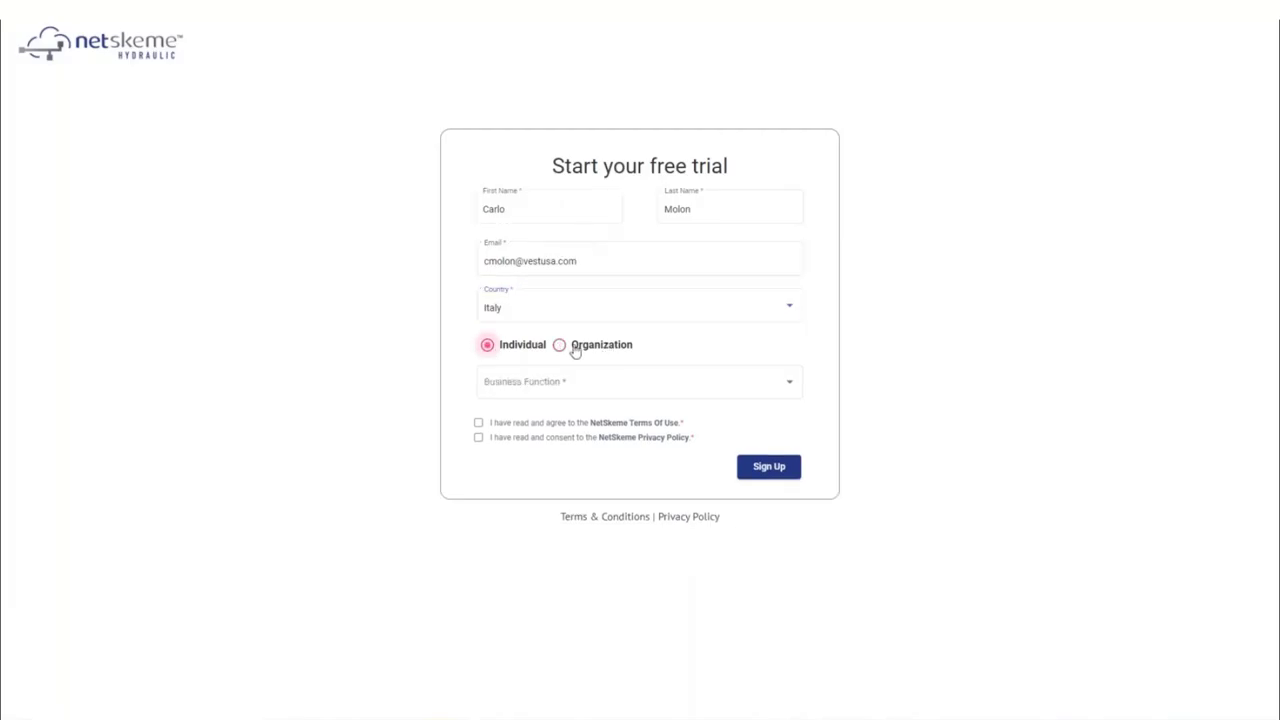
click(779, 388)
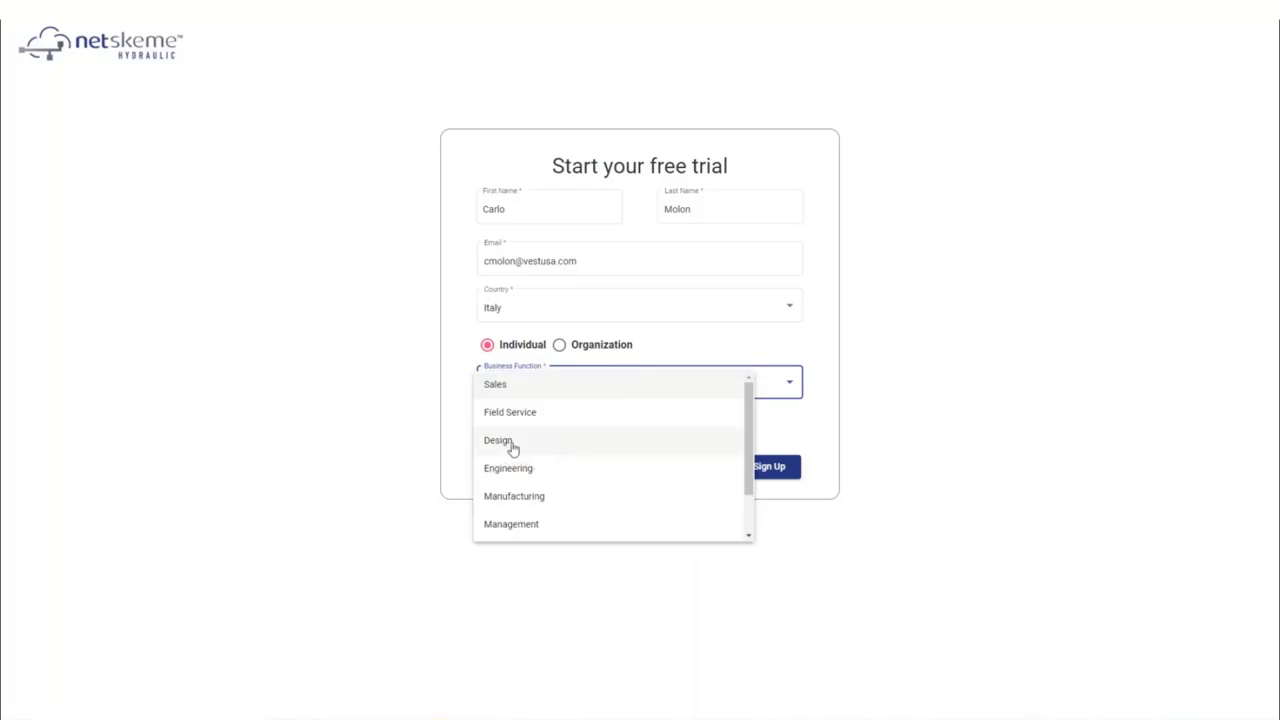
click(525, 470)
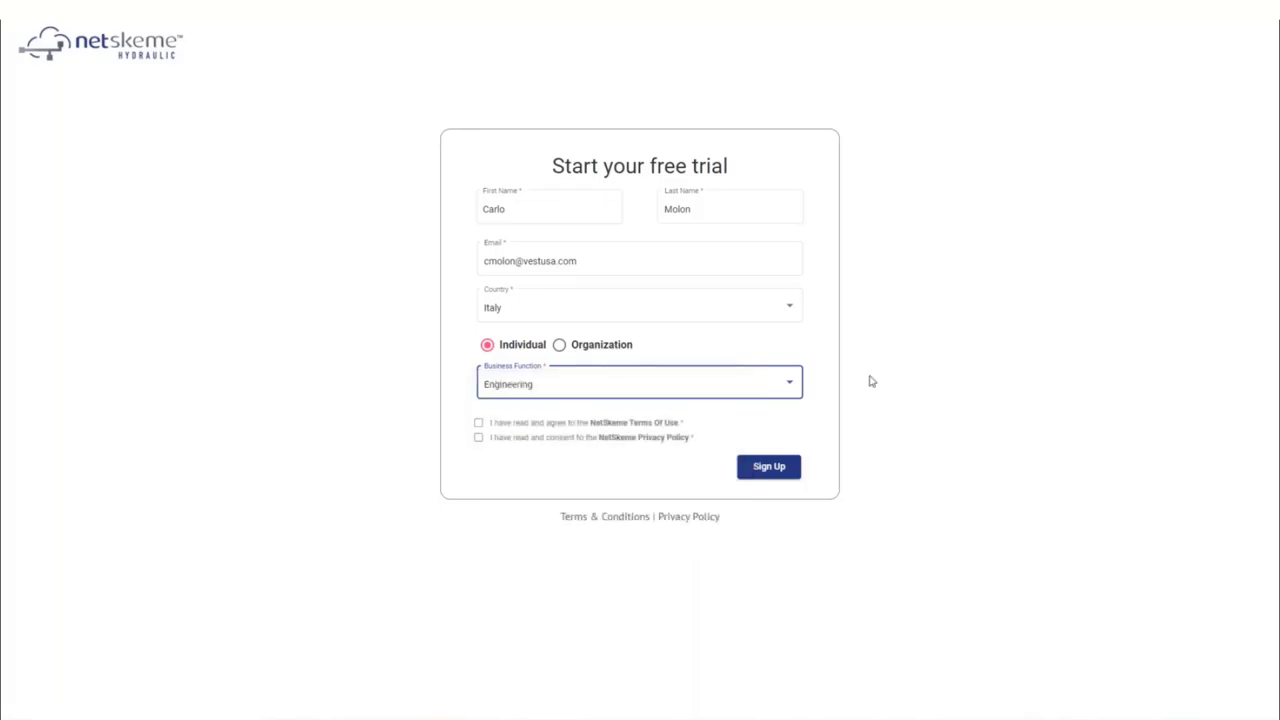
click(478, 422)
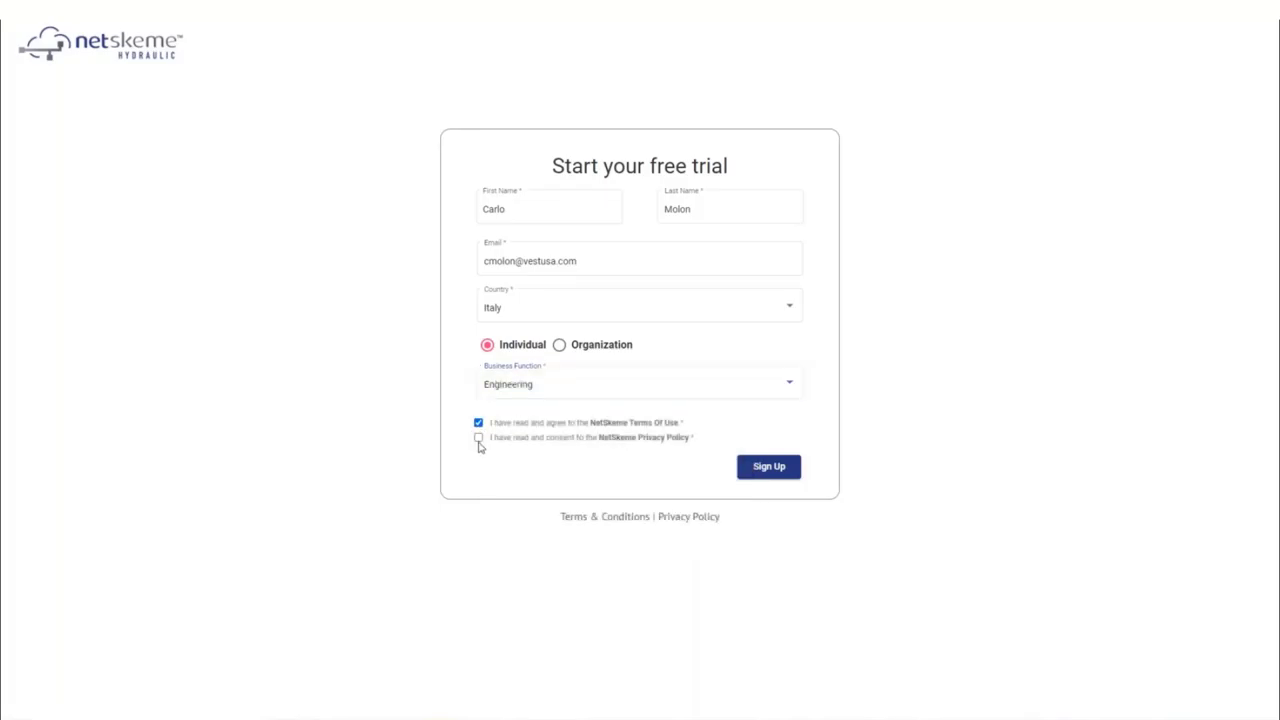
click(478, 437)
click(778, 468)
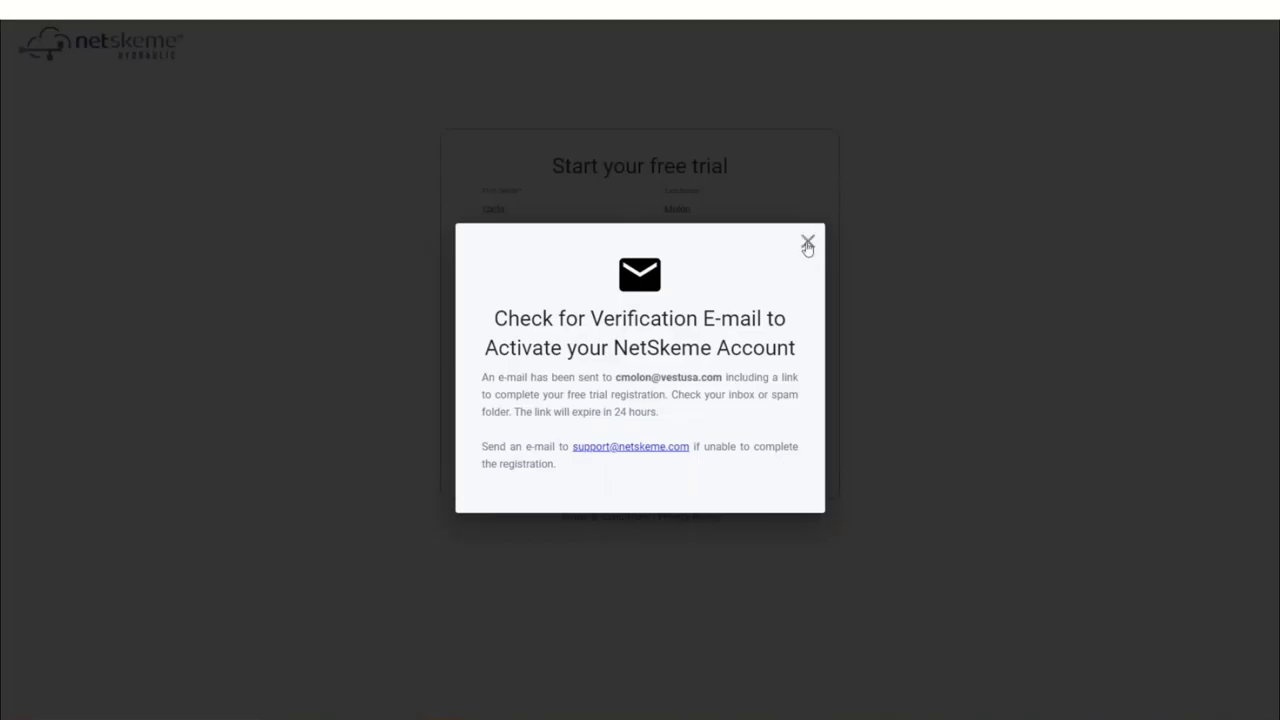
Step: Dismiss the verification notice and display the images in the Verify Your NetSkeme Account e-mail
click(807, 244)
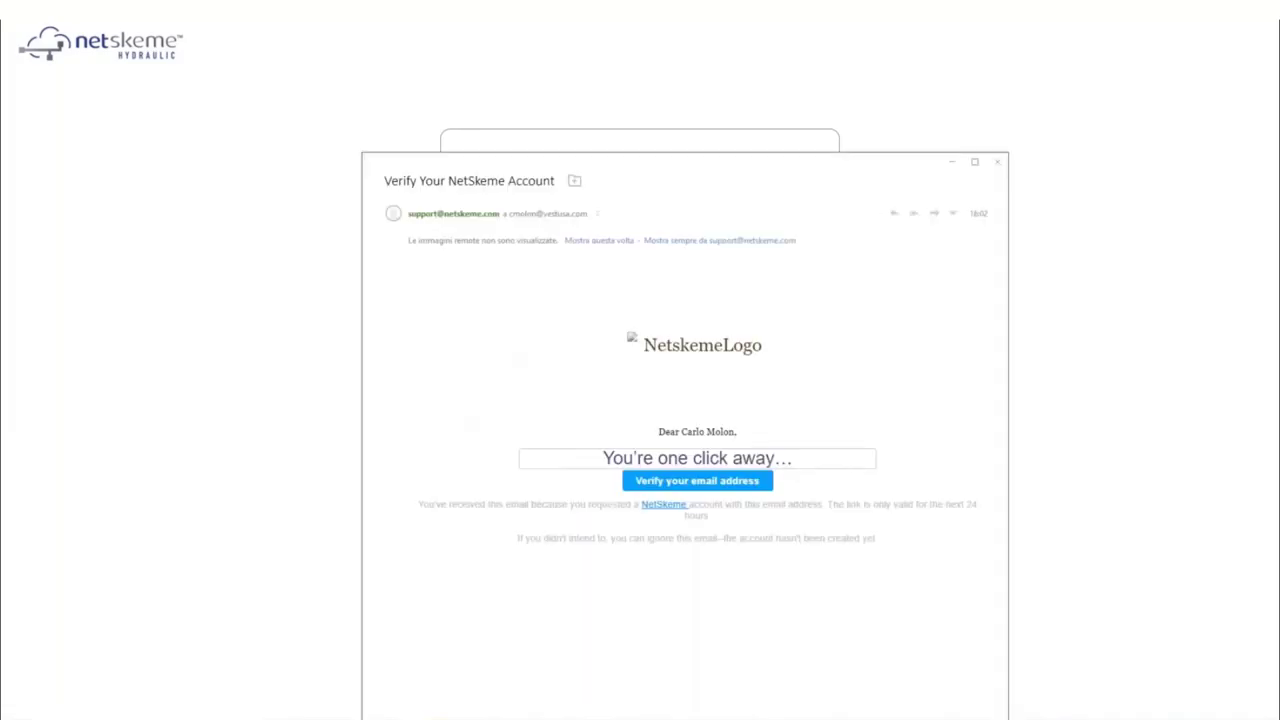
click(617, 245)
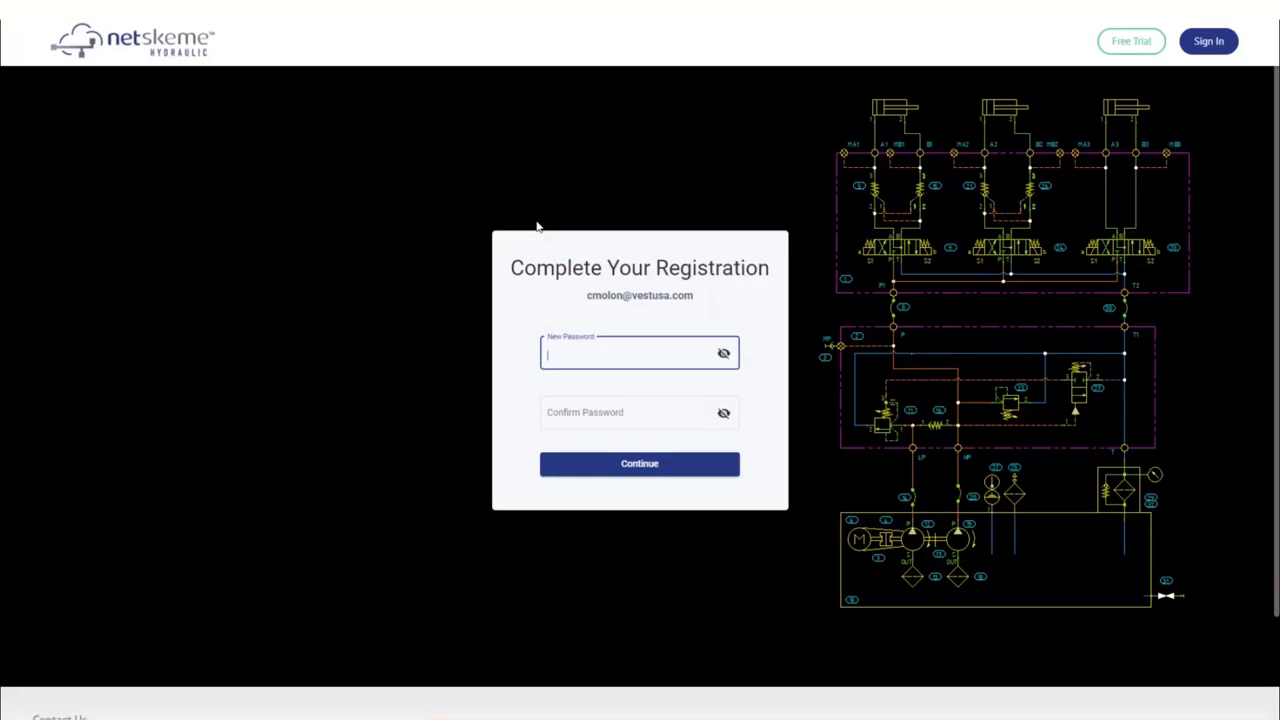
Step: Set and confirm the account password, then dismiss the account-created confirmation
text(•••••••)
key(Tab)
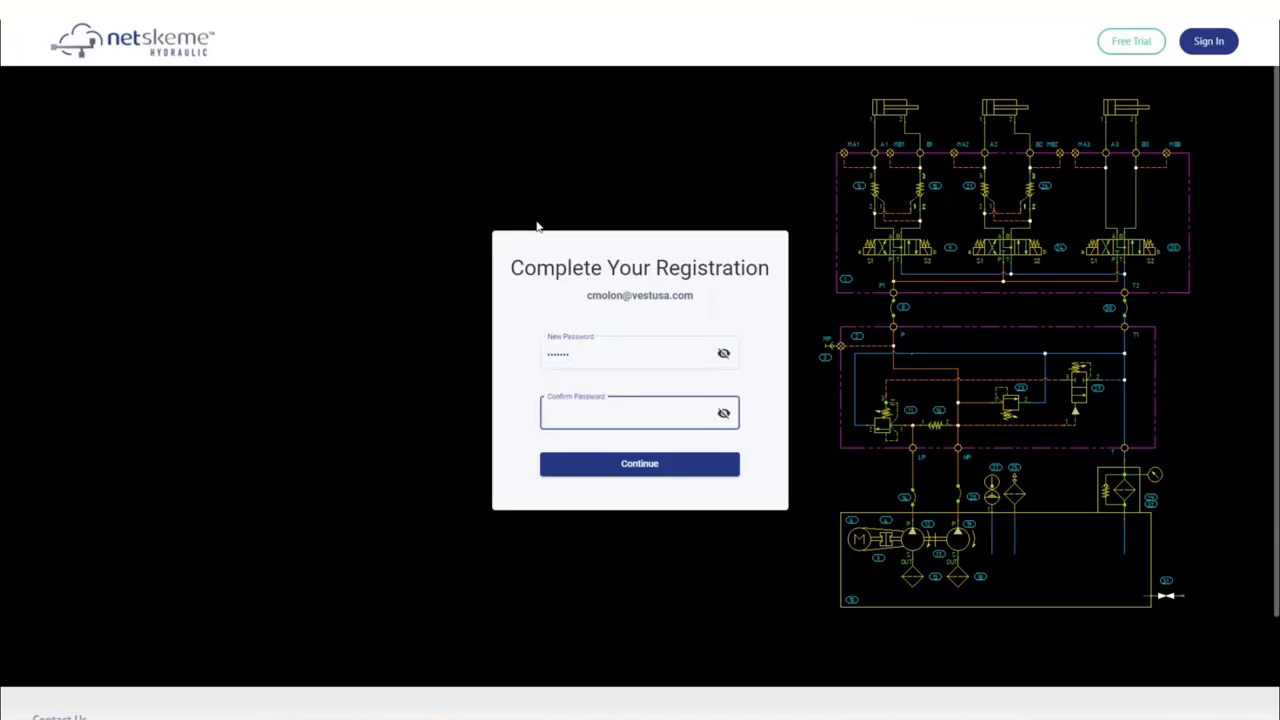
text(•••••••)
click(636, 467)
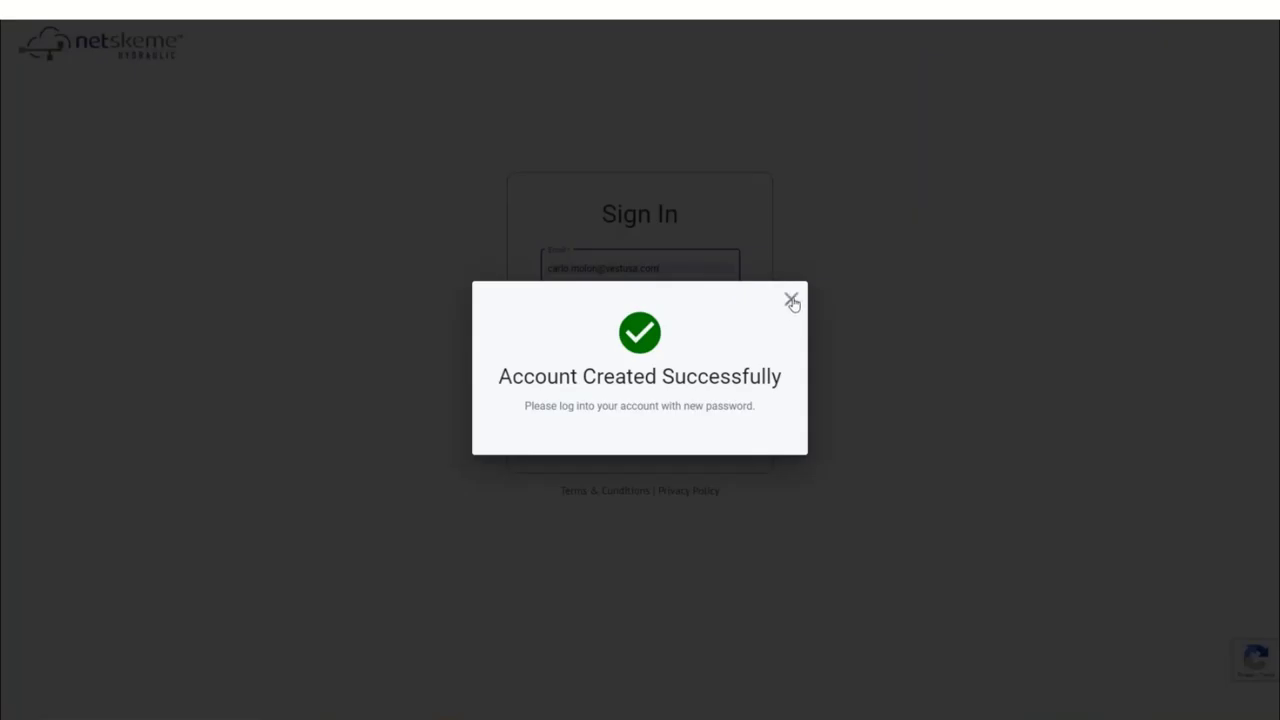
click(791, 301)
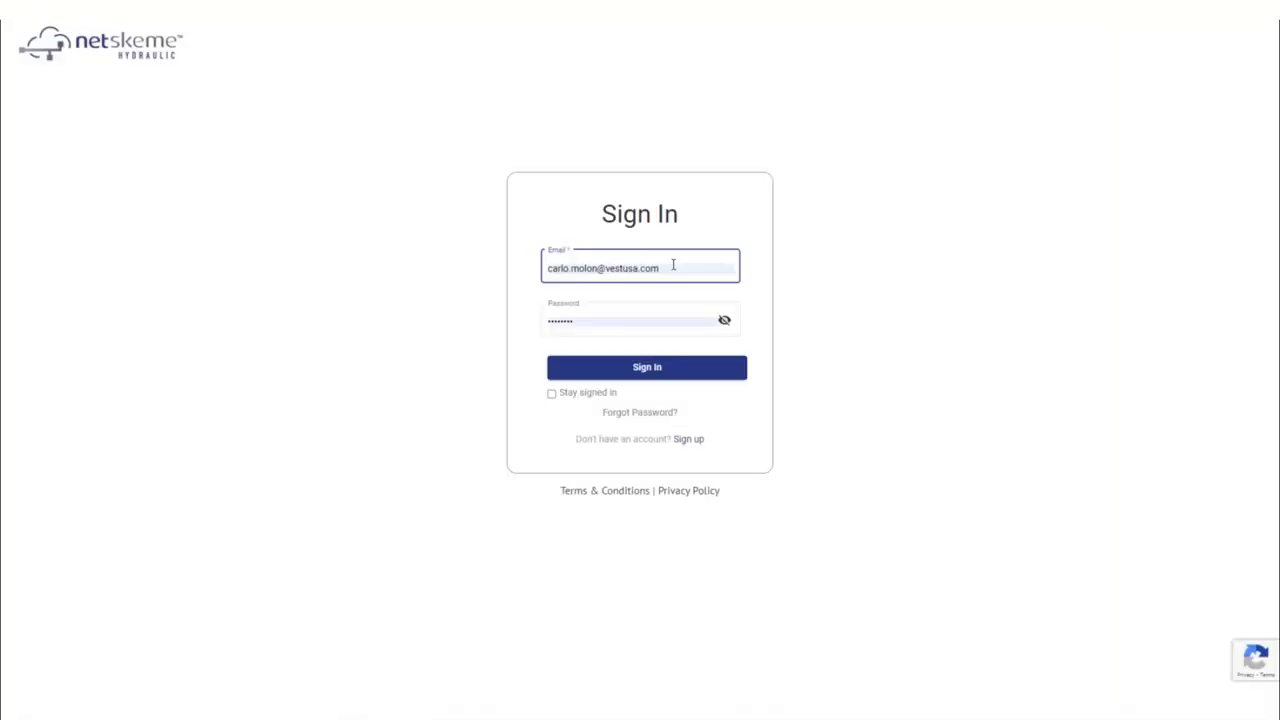
Step: Sign in with the account's e-mail address and password
triple_click(673, 265)
text(carlo)
key(BackSpace)
key(BackSpace)
key(BackSpace)
key(BackSpace)
key(BackSpace)
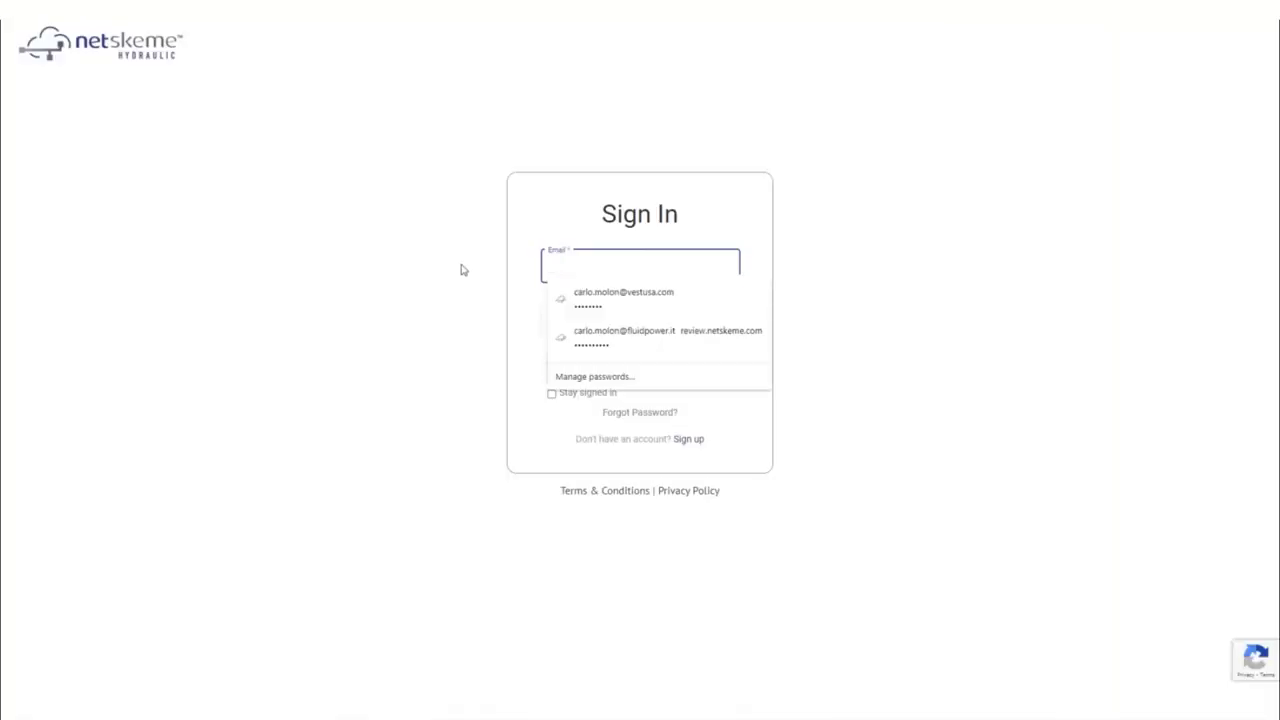
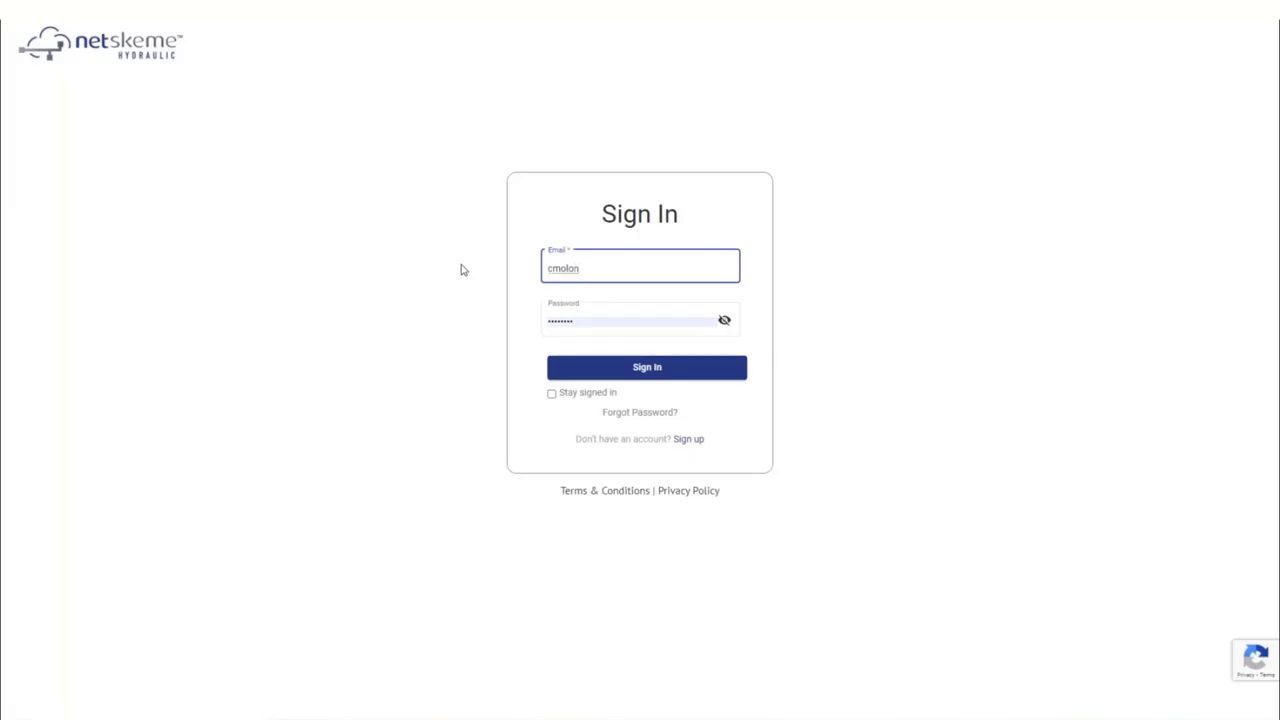
click(587, 270)
key(Escape)
key(Tab)
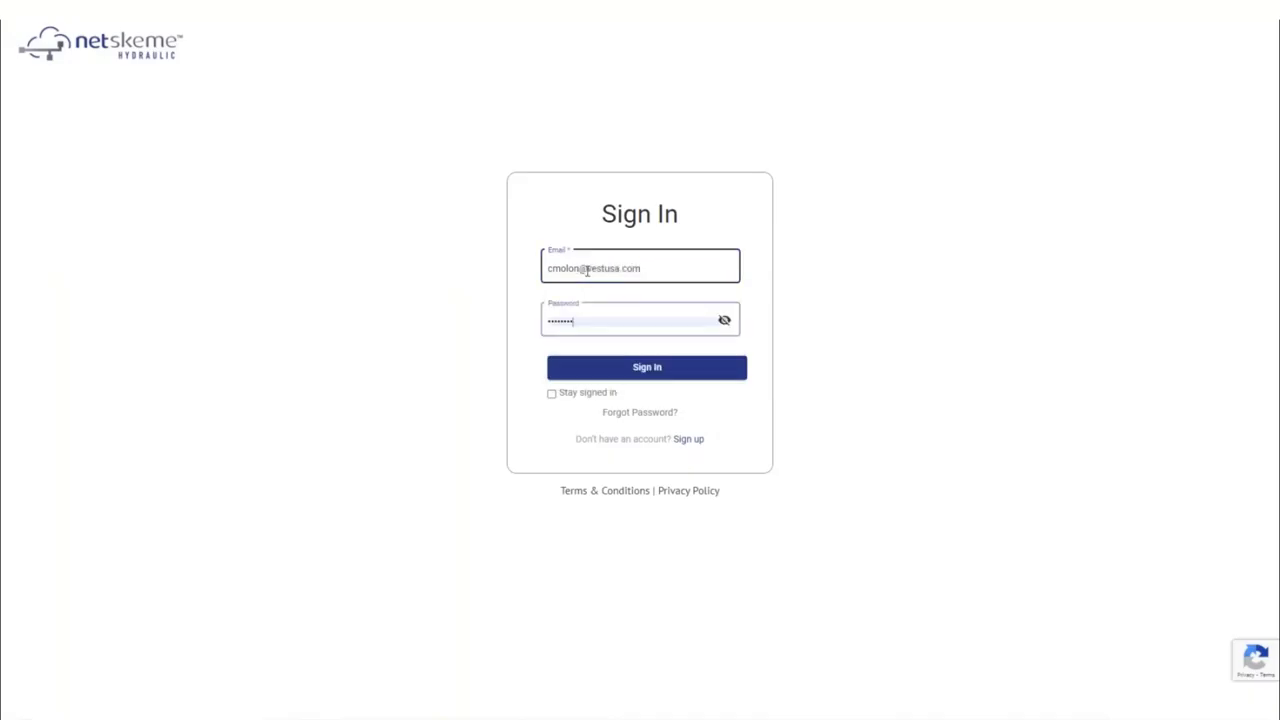
text(*******)
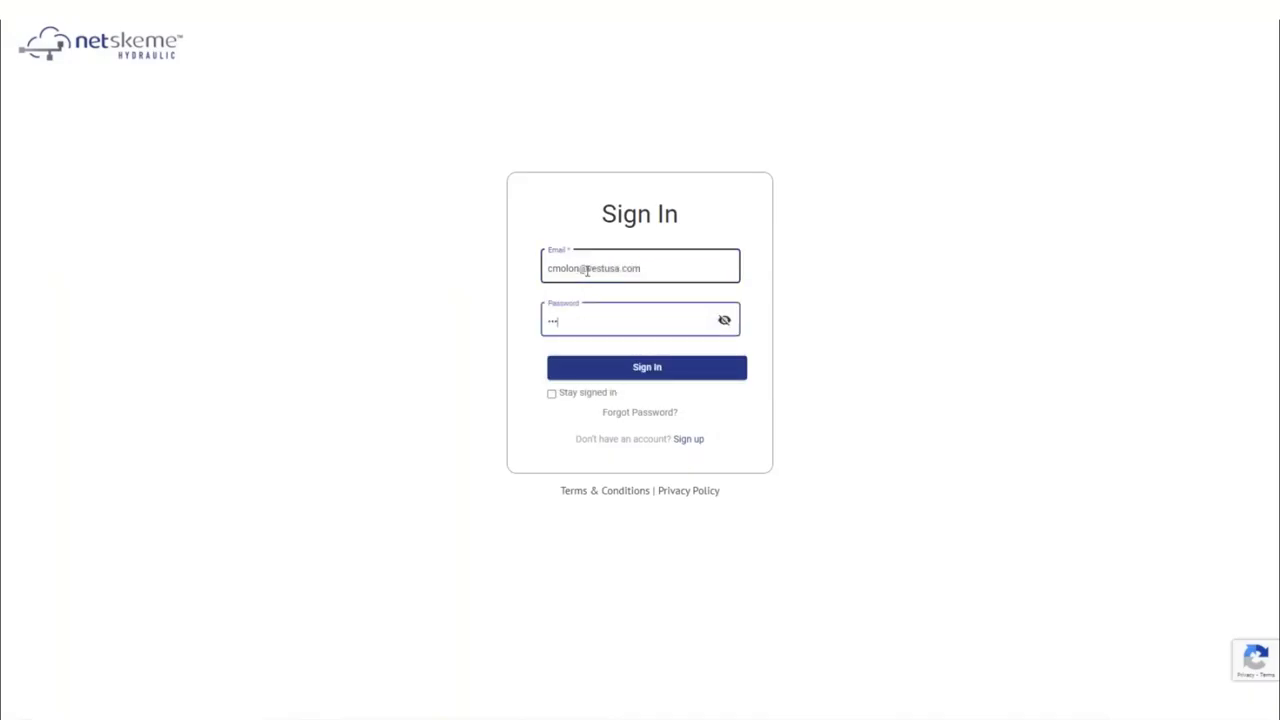
click(651, 368)
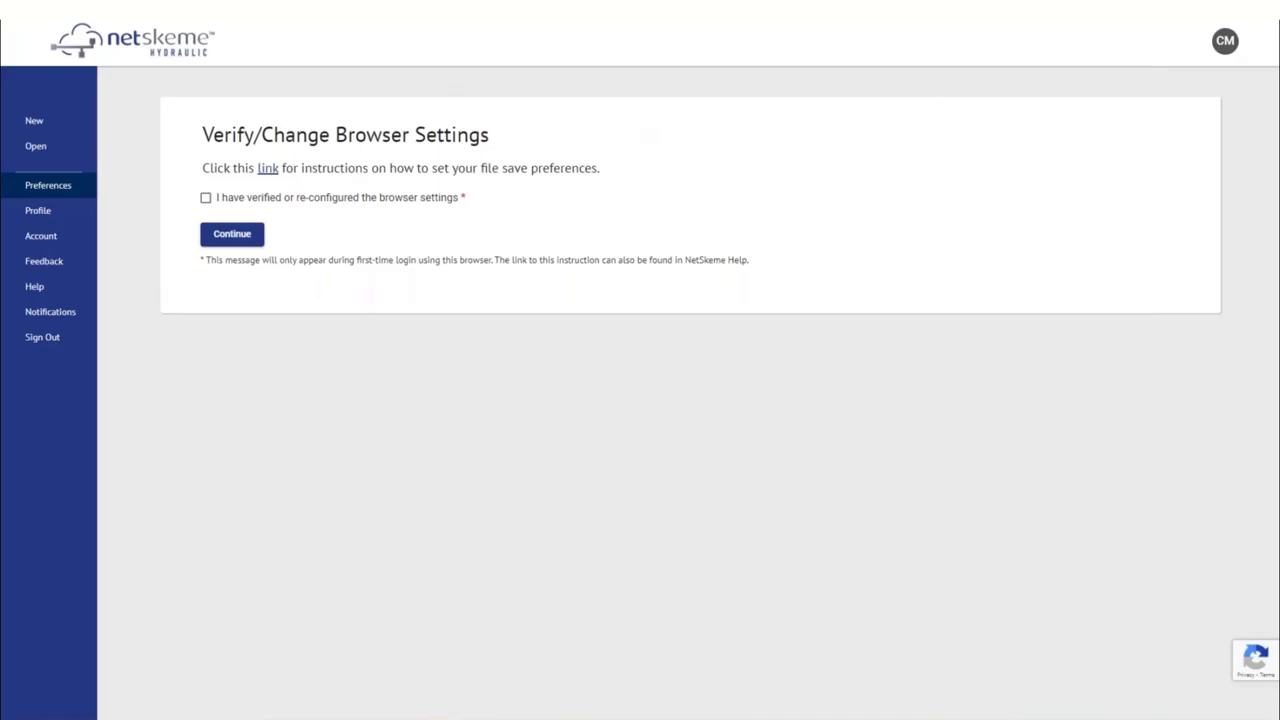
Step: Keep Chrome's 'Ask where to save each file' download setting on and tick NetSkeme's browser-settings verification box
key(alt+f)
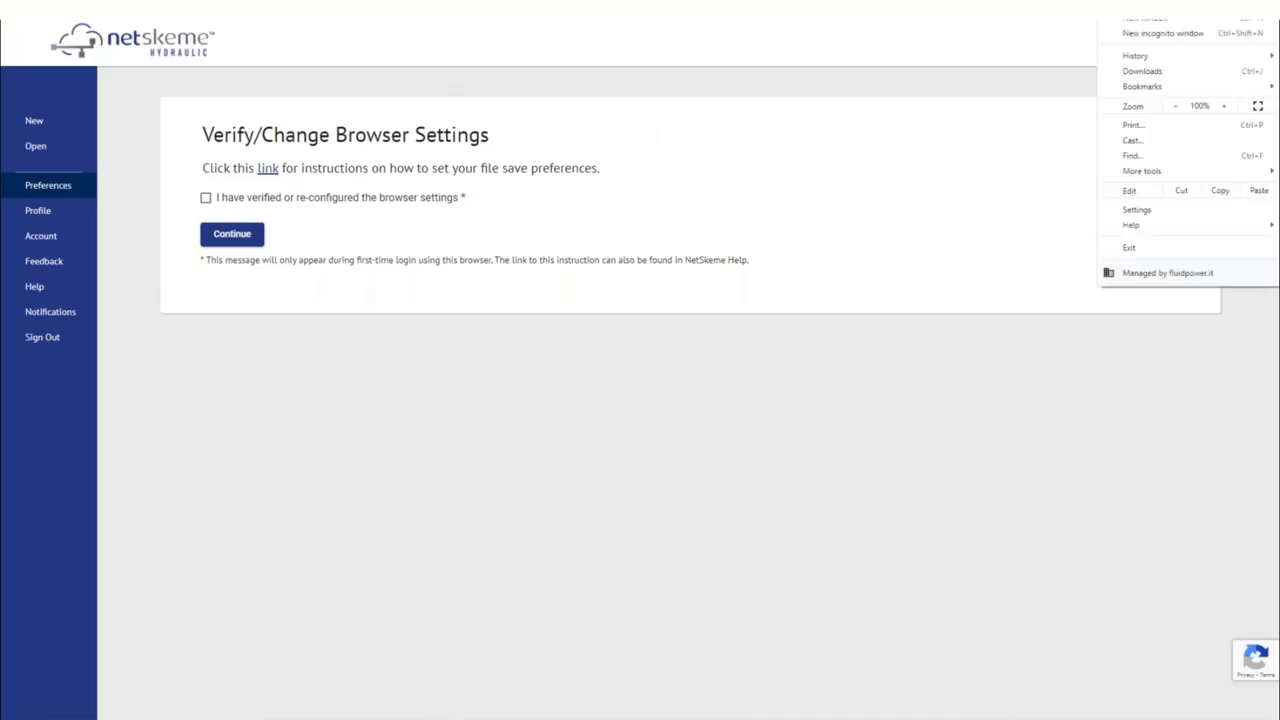
click(1157, 209)
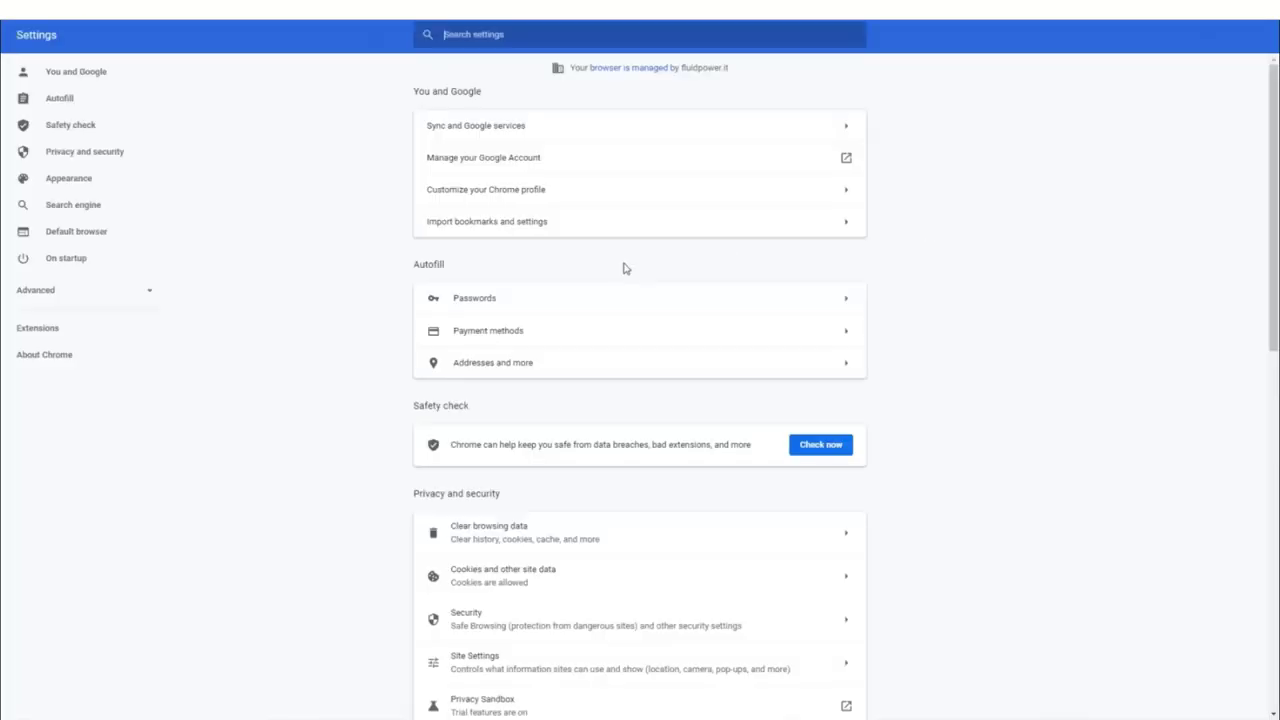
click(146, 289)
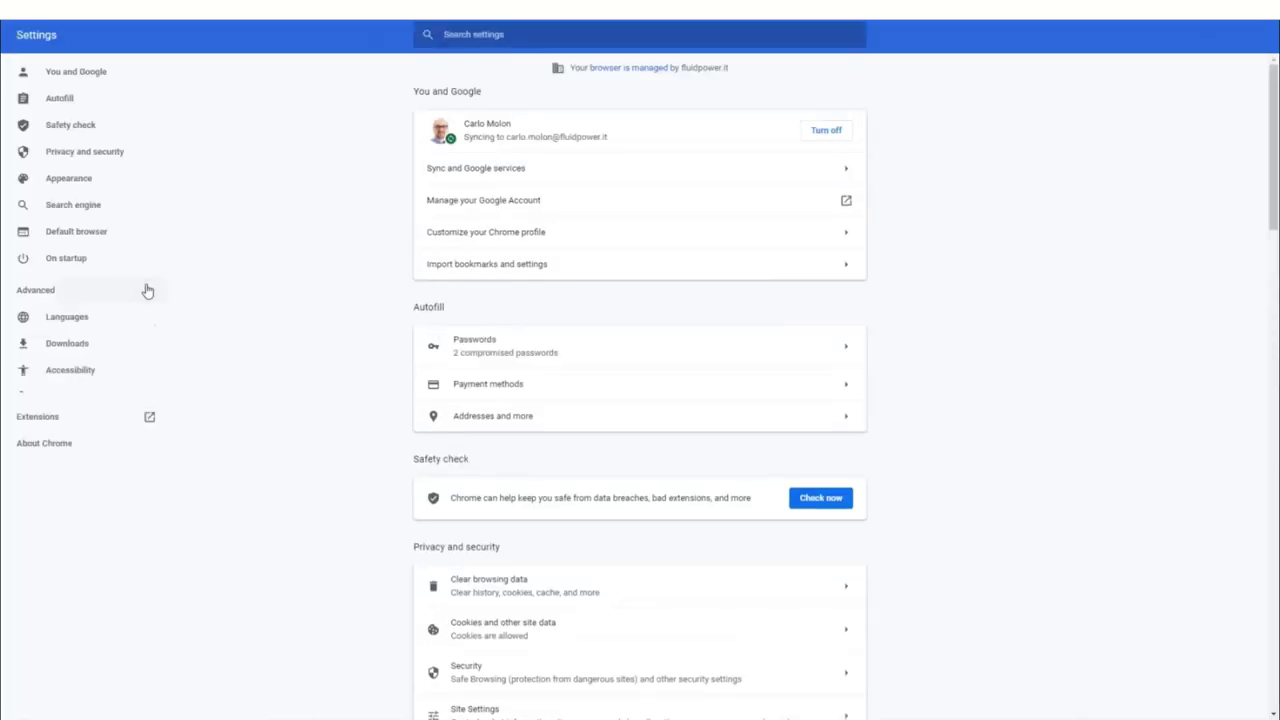
click(75, 353)
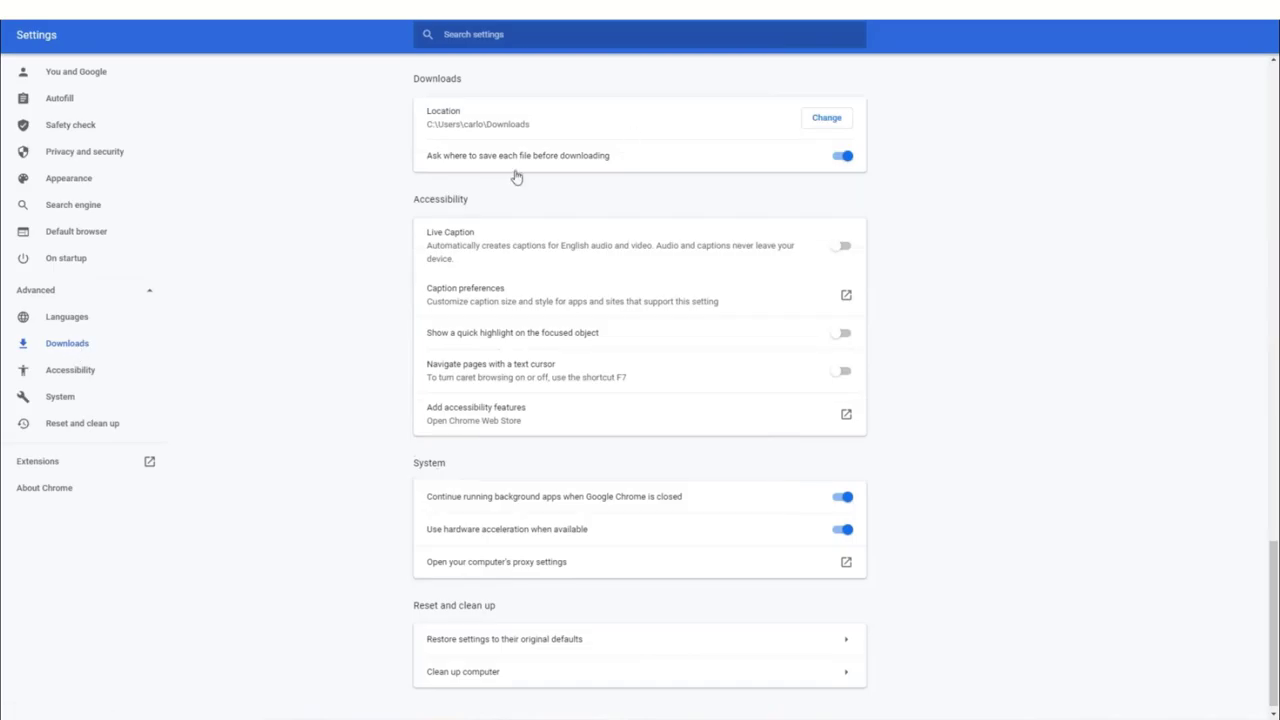
click(840, 157)
click(845, 157)
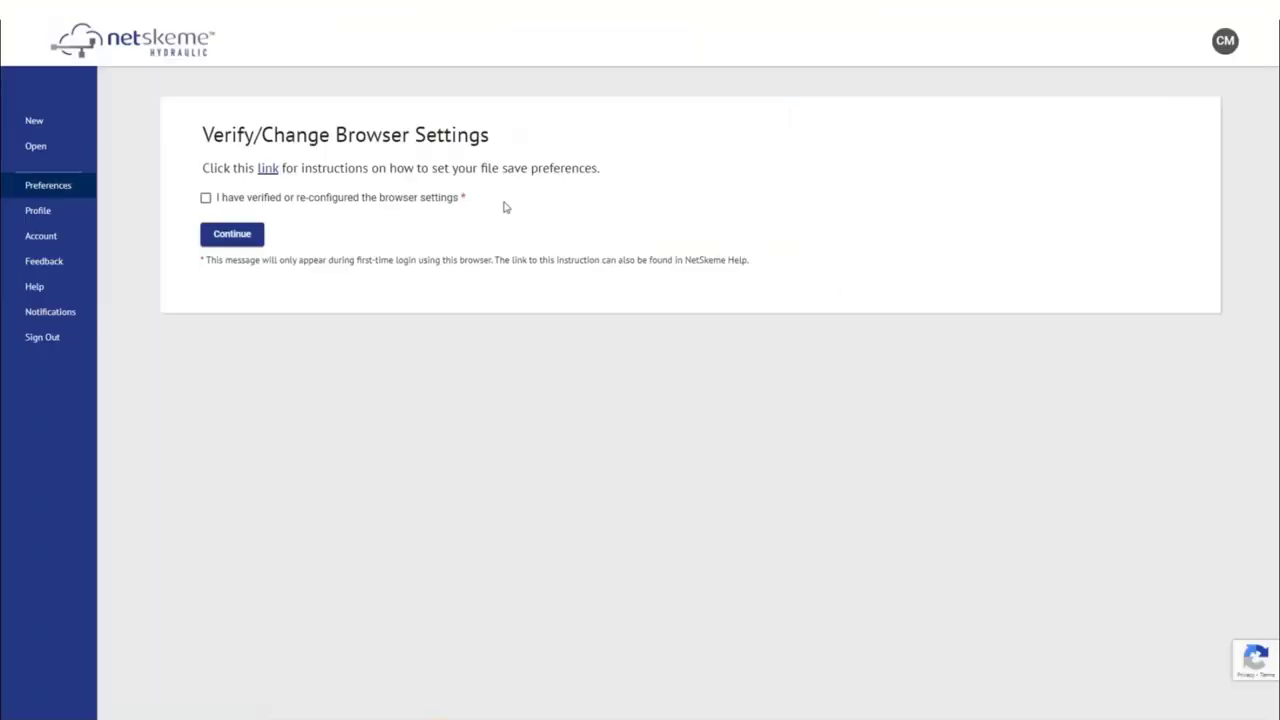
click(206, 197)
Step: Continue past the browser check and save Metric as the drawing units preference
click(232, 233)
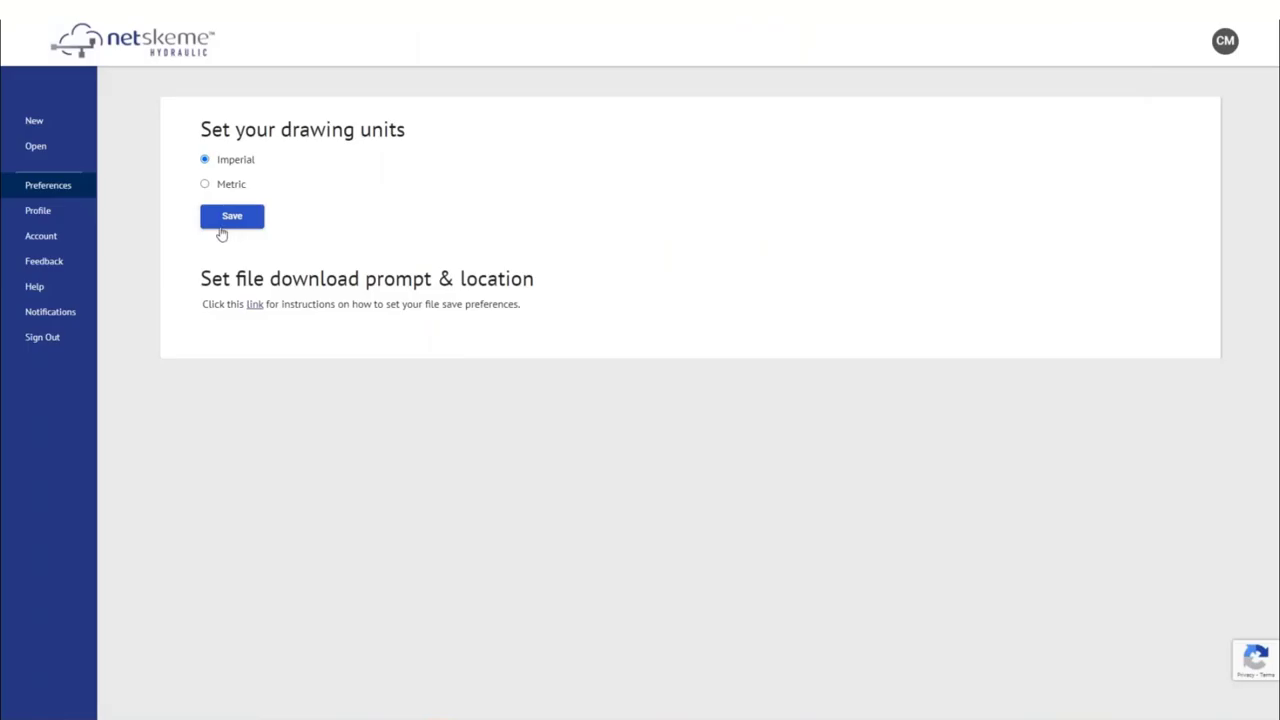
click(205, 184)
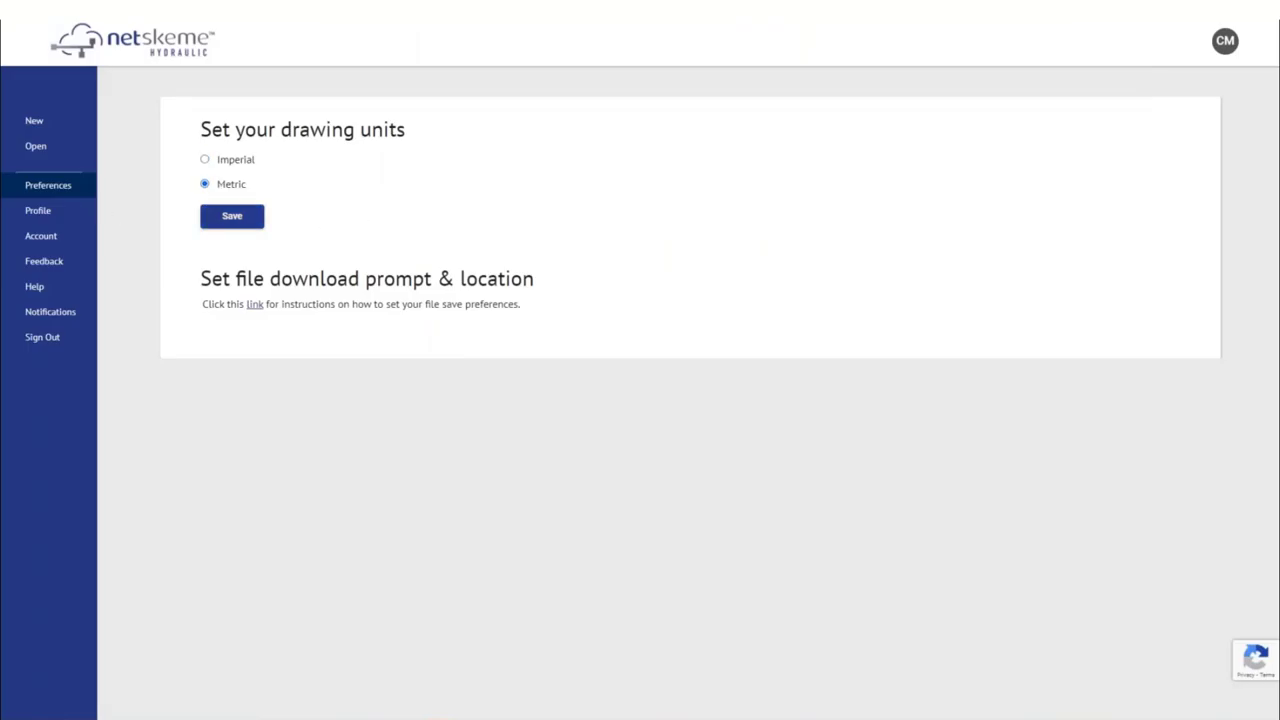
click(231, 224)
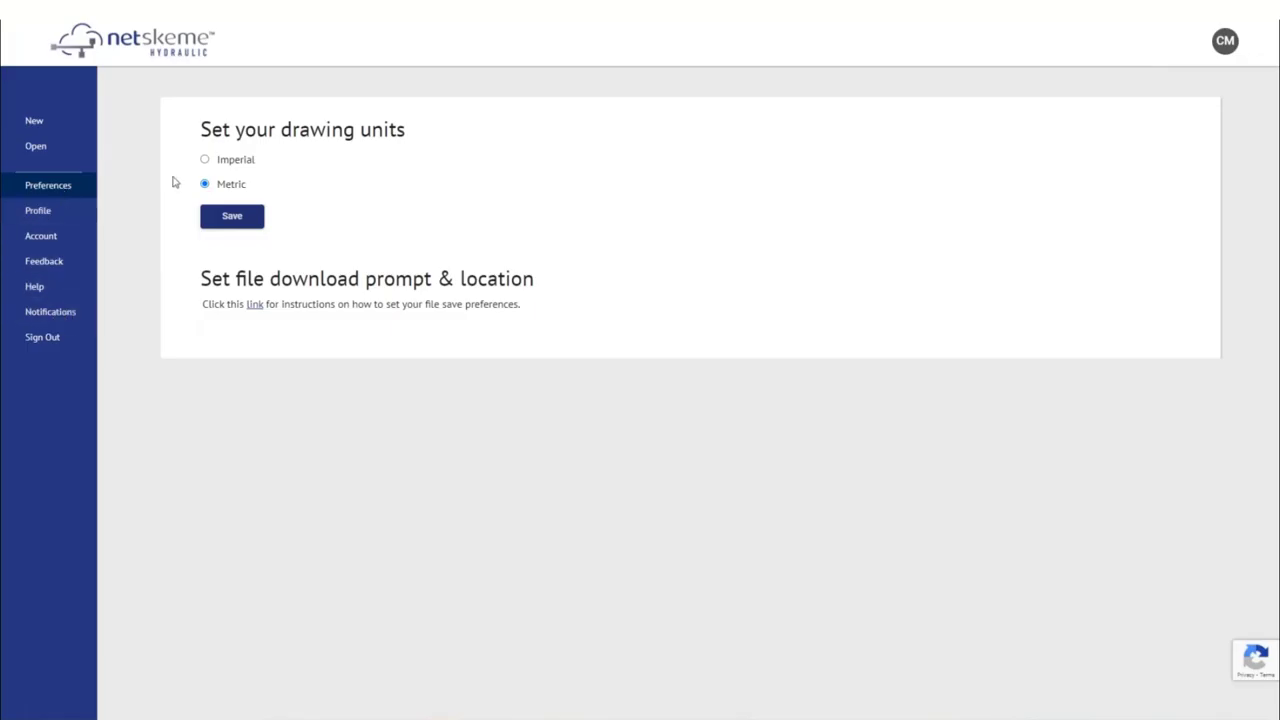
Step: Review the trial subscription under Account and the Help's Workspace topic, ending on the Open page
click(50, 238)
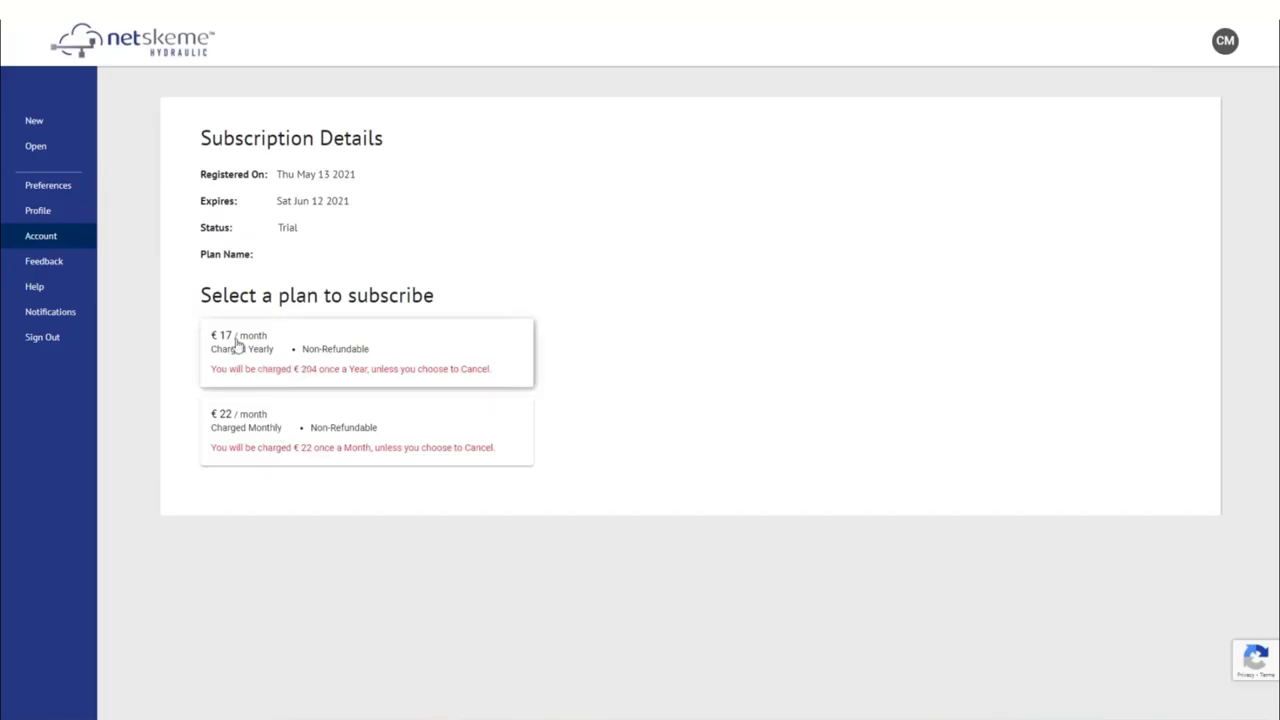
click(48, 262)
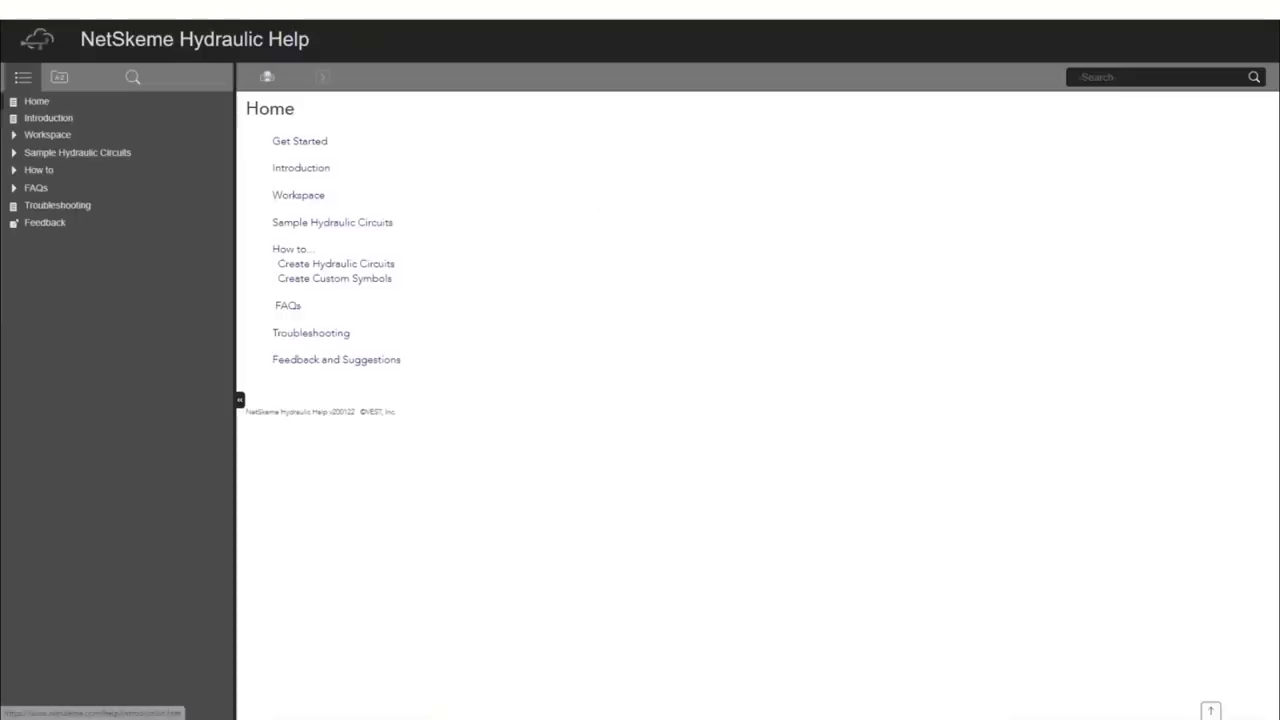
click(47, 135)
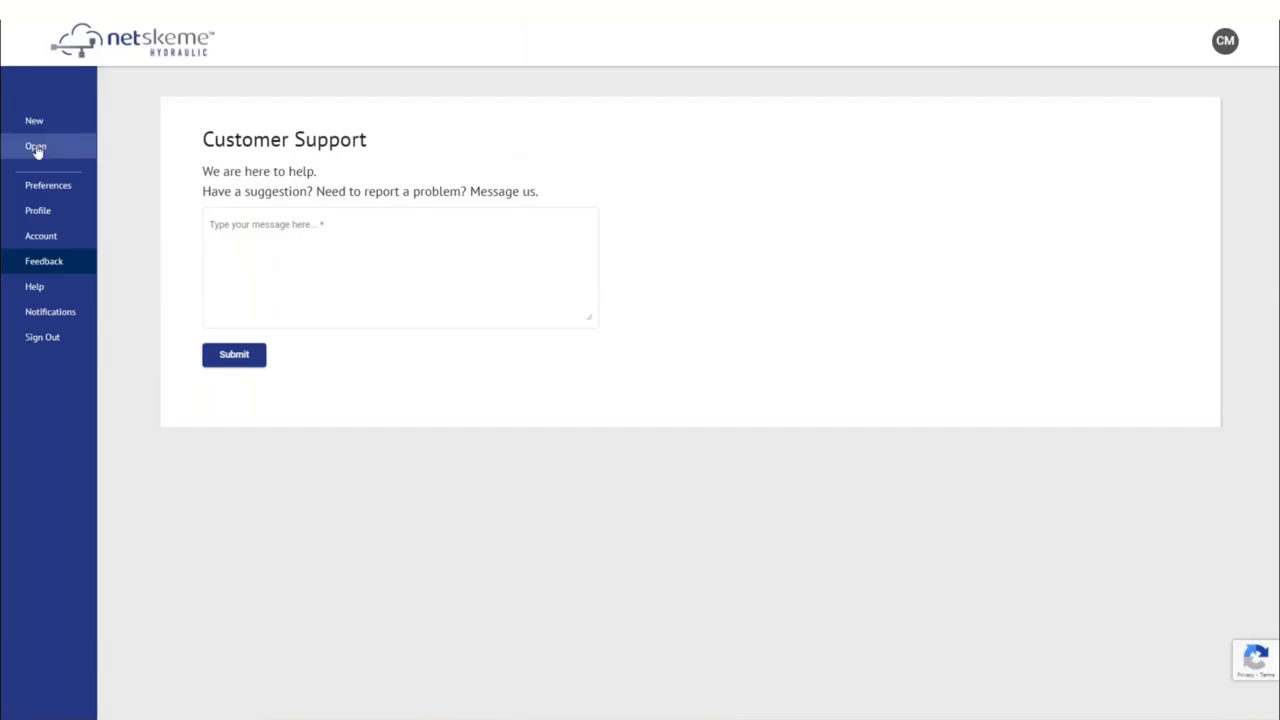
click(36, 148)
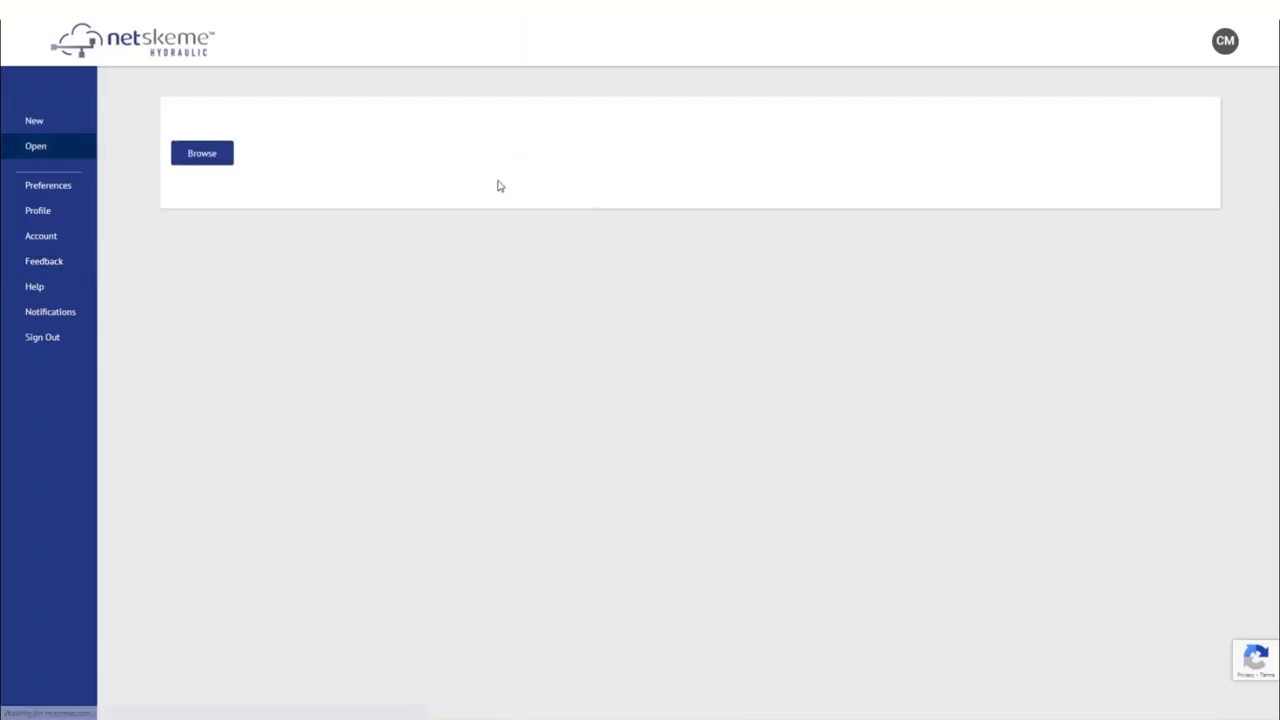
Step: Sign out of the account and correct the name part of the sign-in e-mail
click(46, 122)
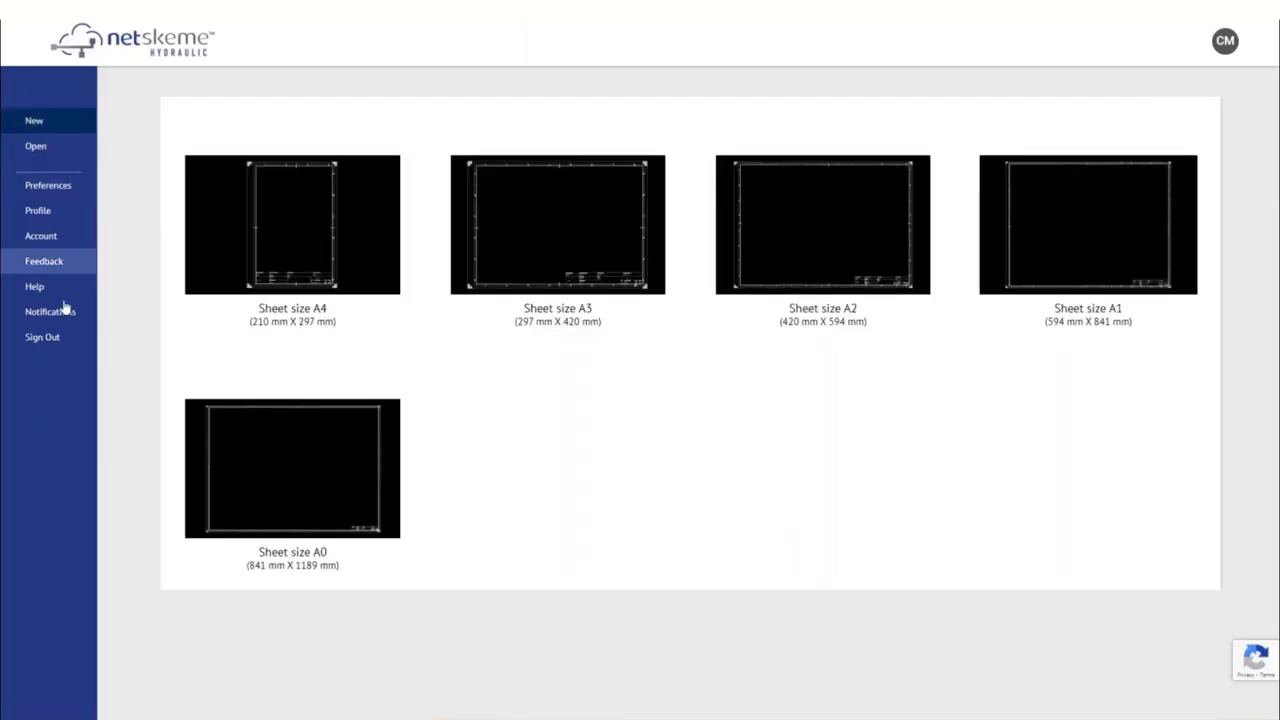
click(44, 340)
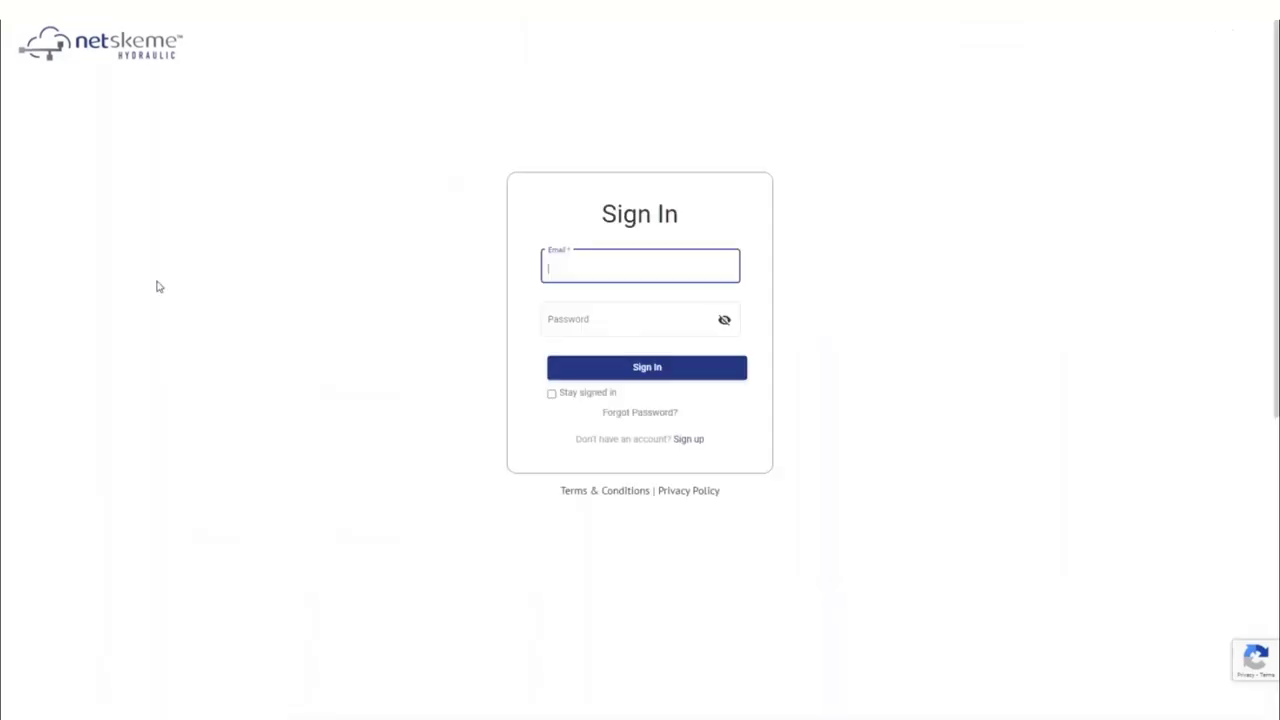
double_click(598, 268)
text(C)
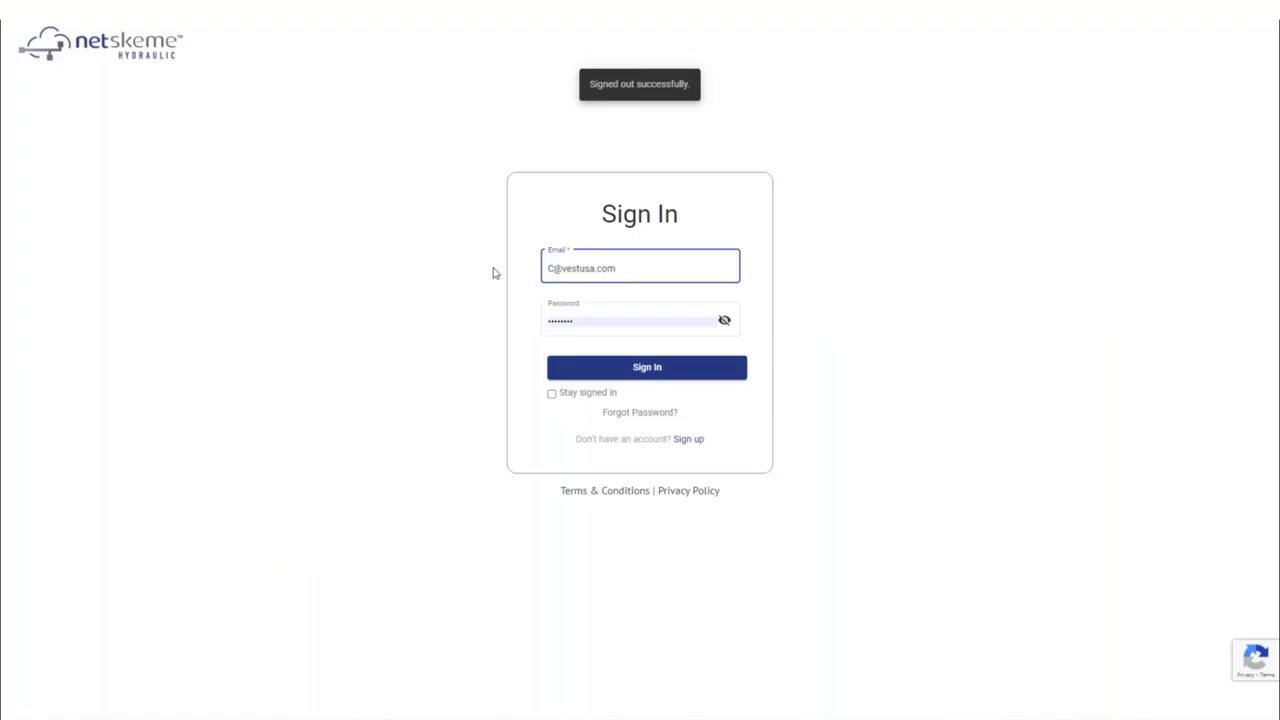
key(BackSpace)
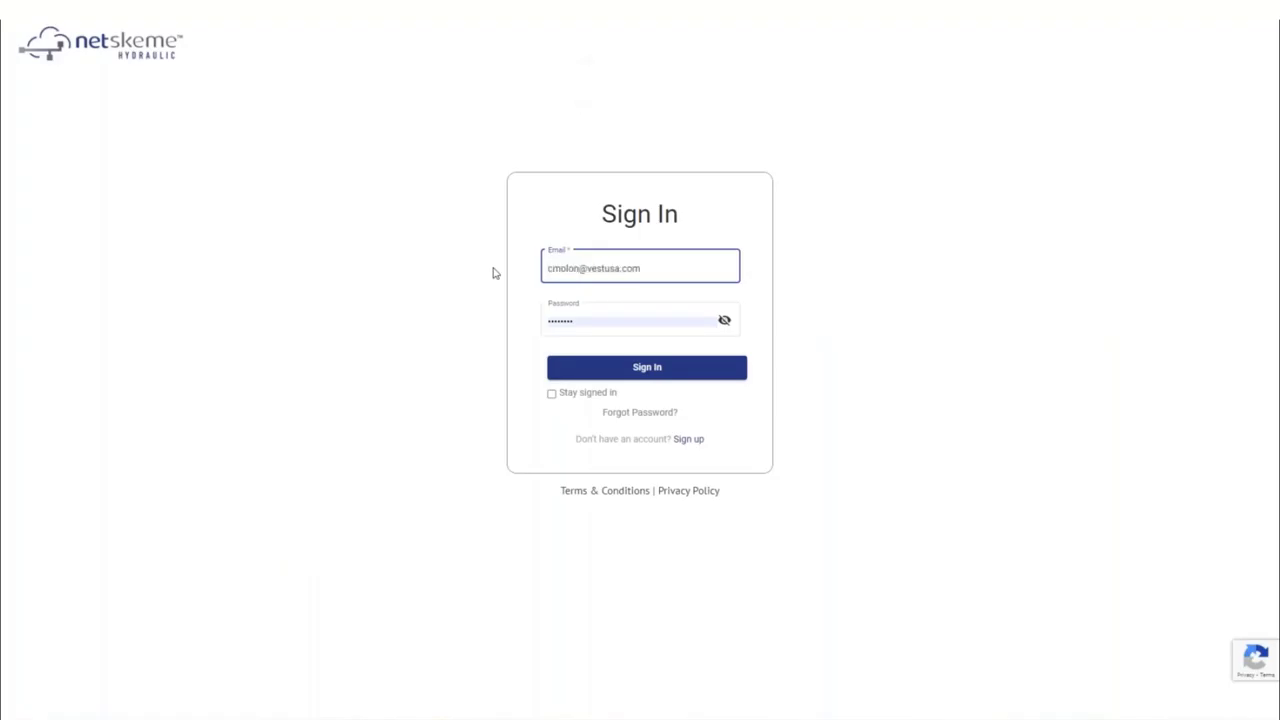
Step: Re-enter the account password, sign back in, and decline Chrome's offer to save it
click(565, 320)
double_click(560, 320)
key(BackSpace)
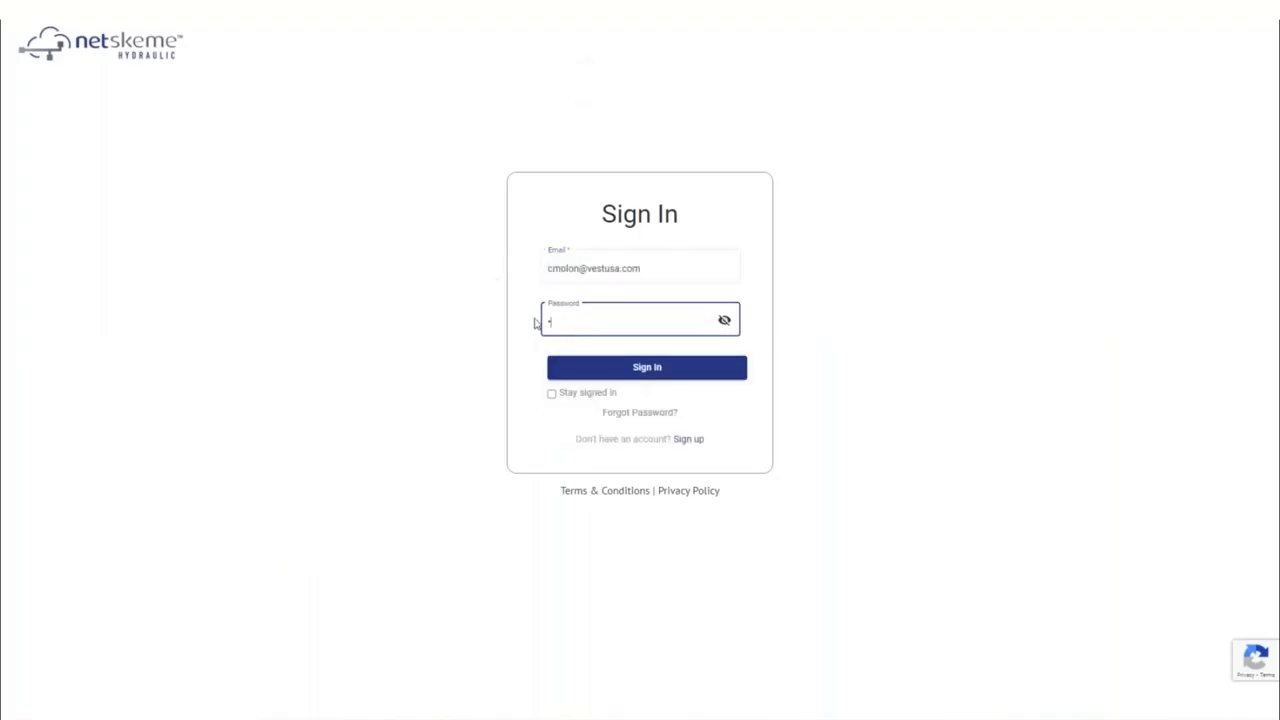
text(•••••••)
click(645, 368)
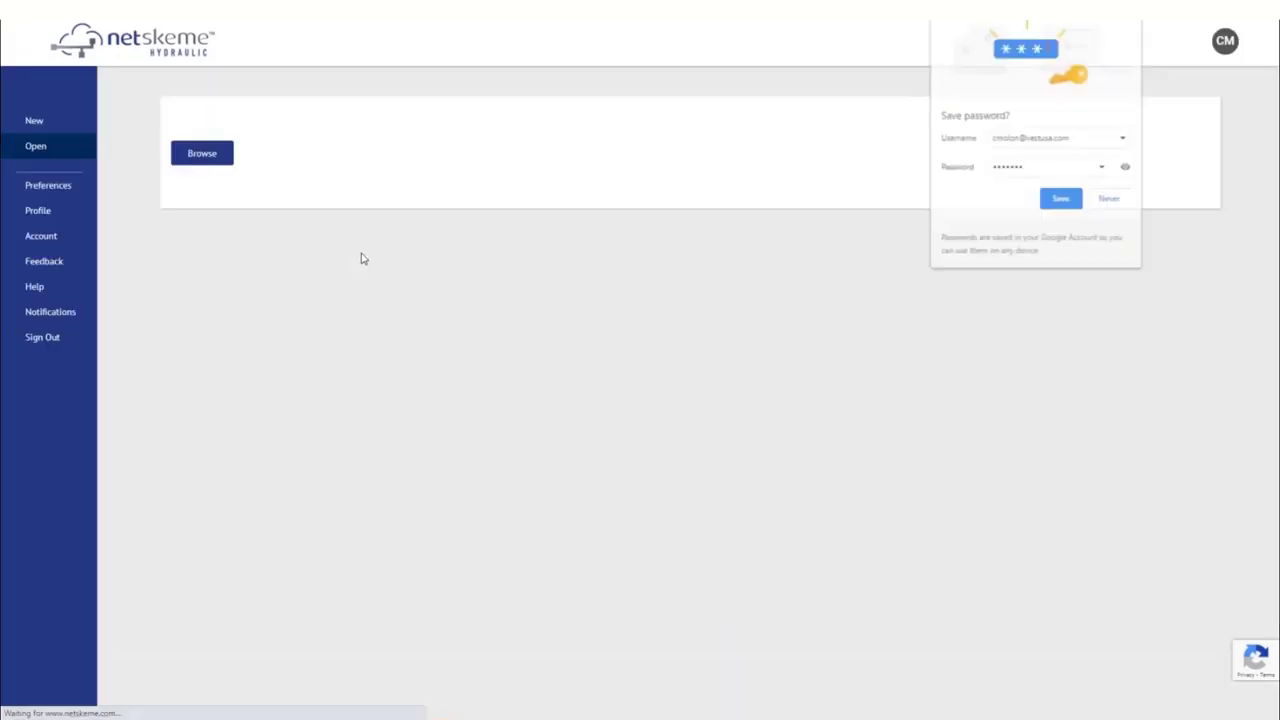
click(1025, 23)
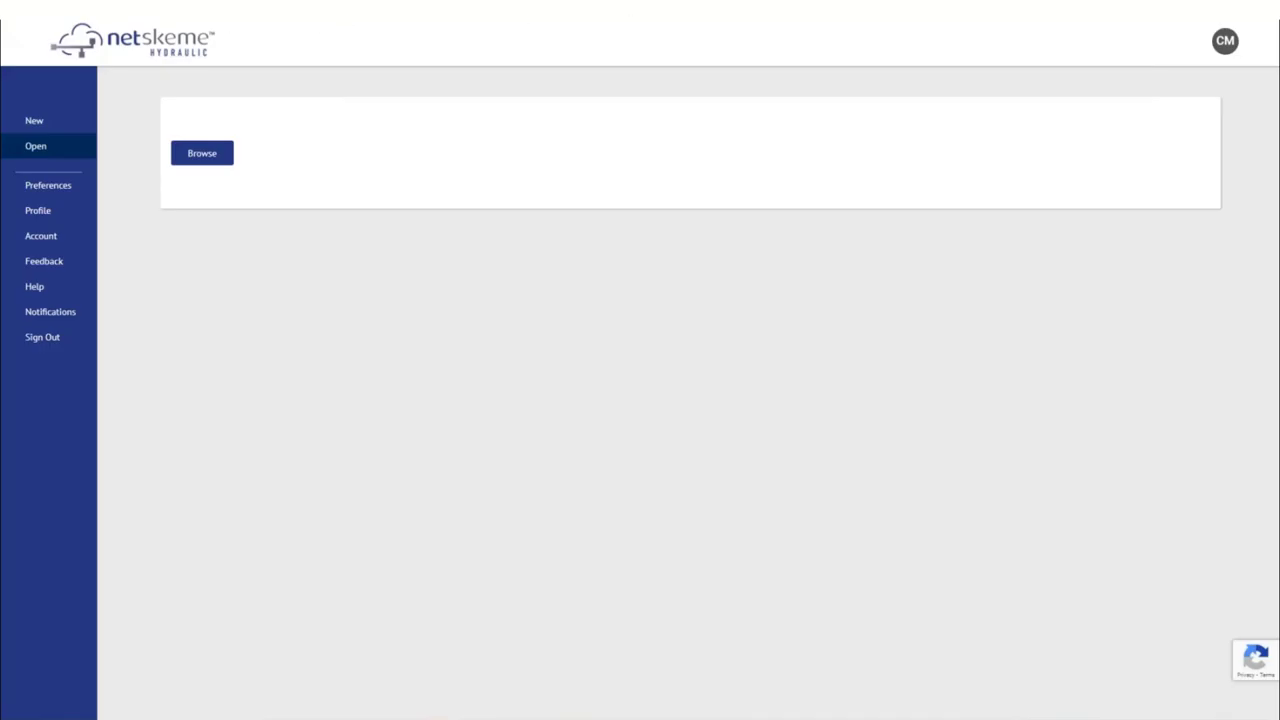
Step: Dock a narrowed DevTools pane, run Empty Cache and Hard Reload on the NetSkeme page, then close DevTools
key(F12)
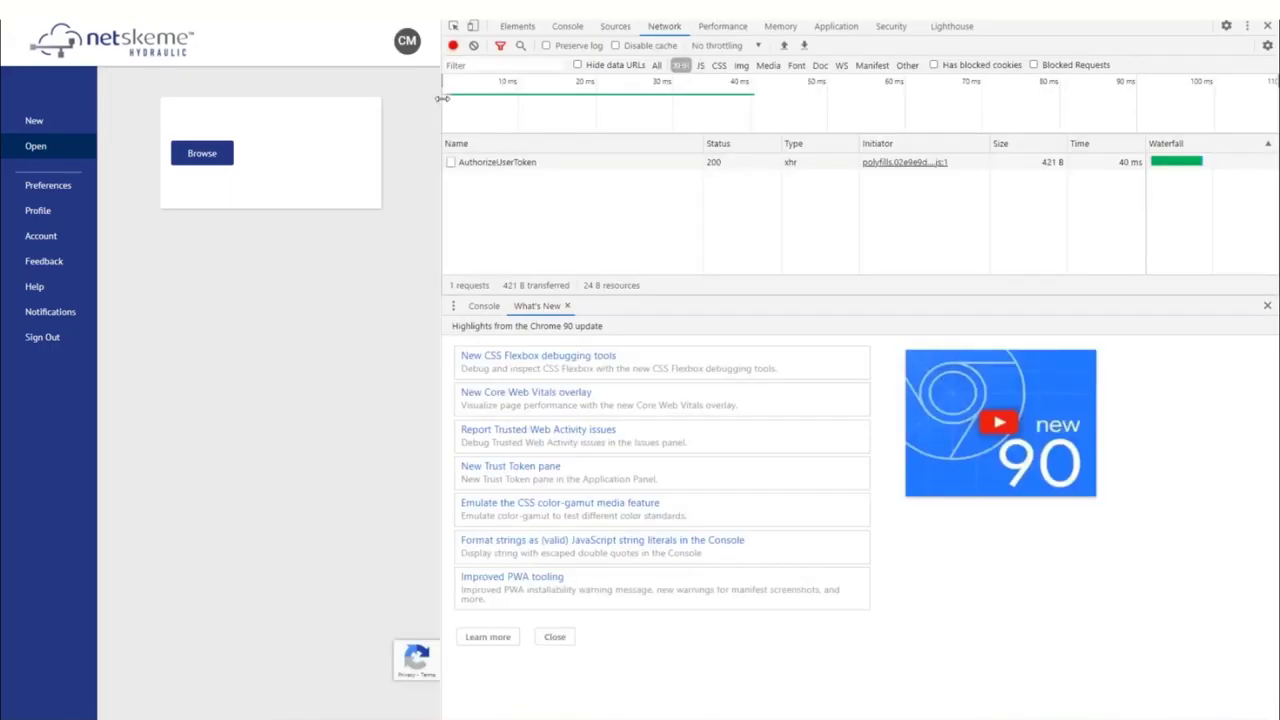
drag(441, 98, 757, 143)
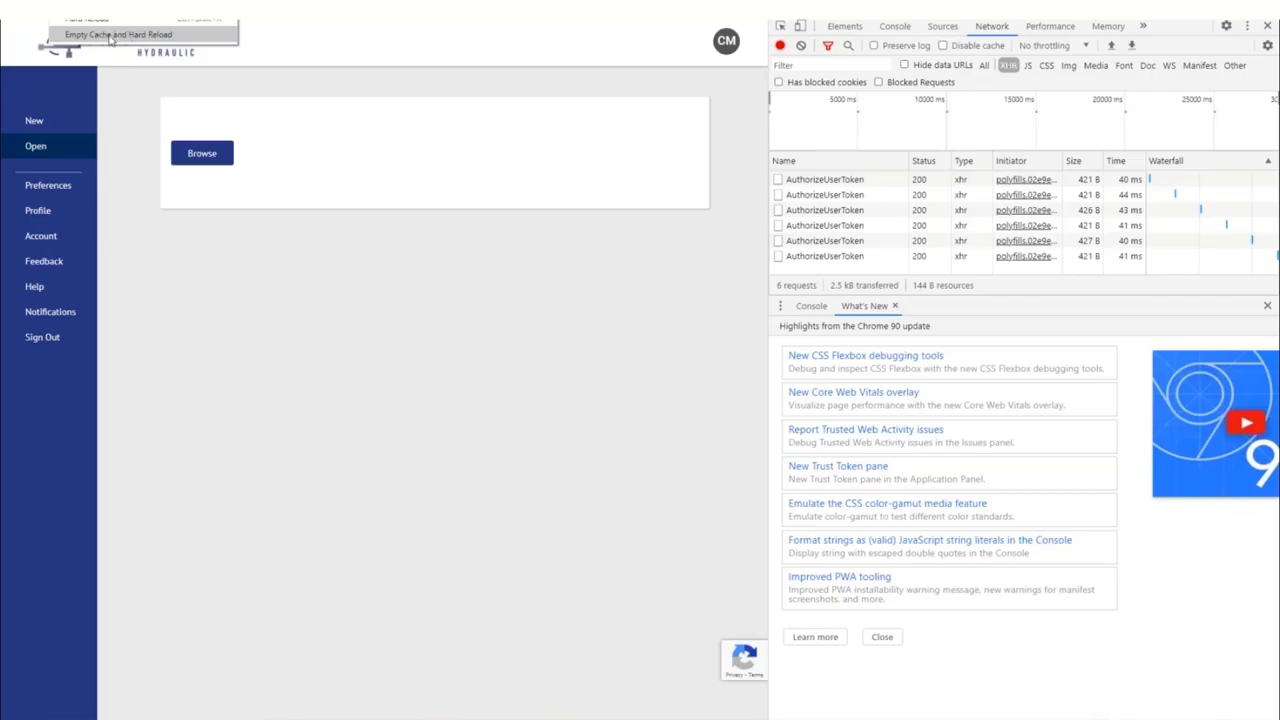
click(111, 36)
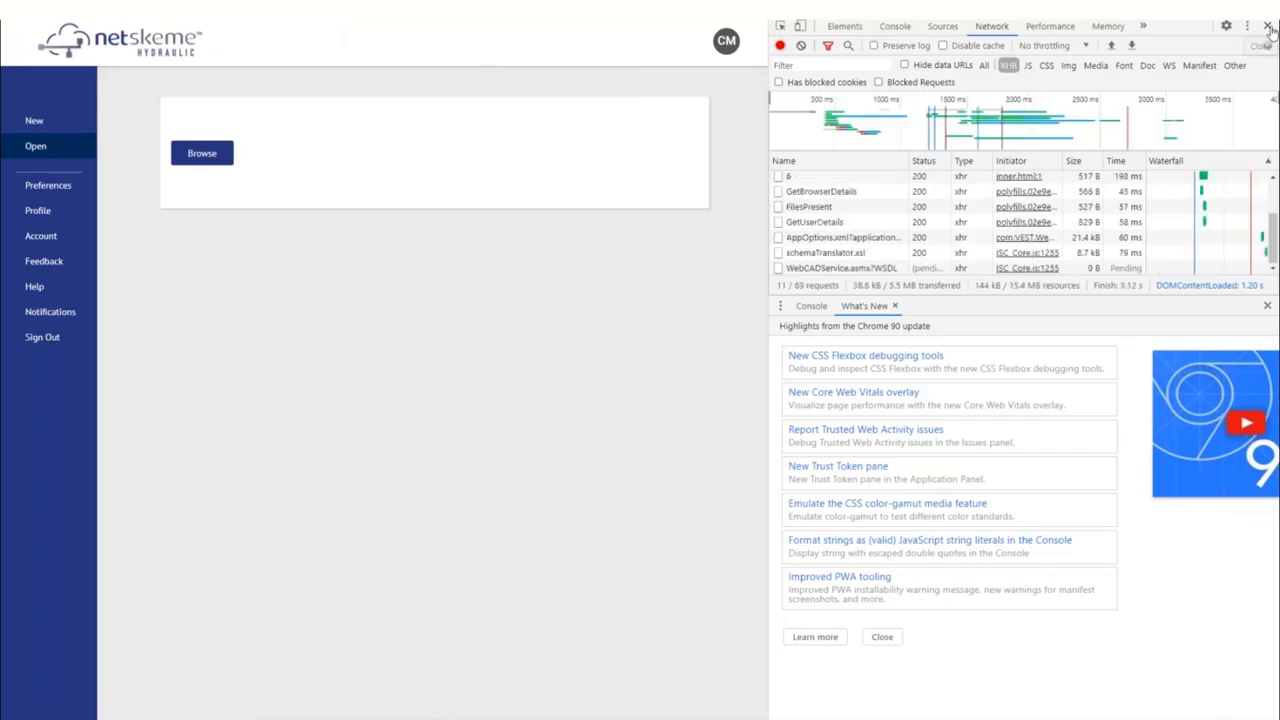
click(1267, 26)
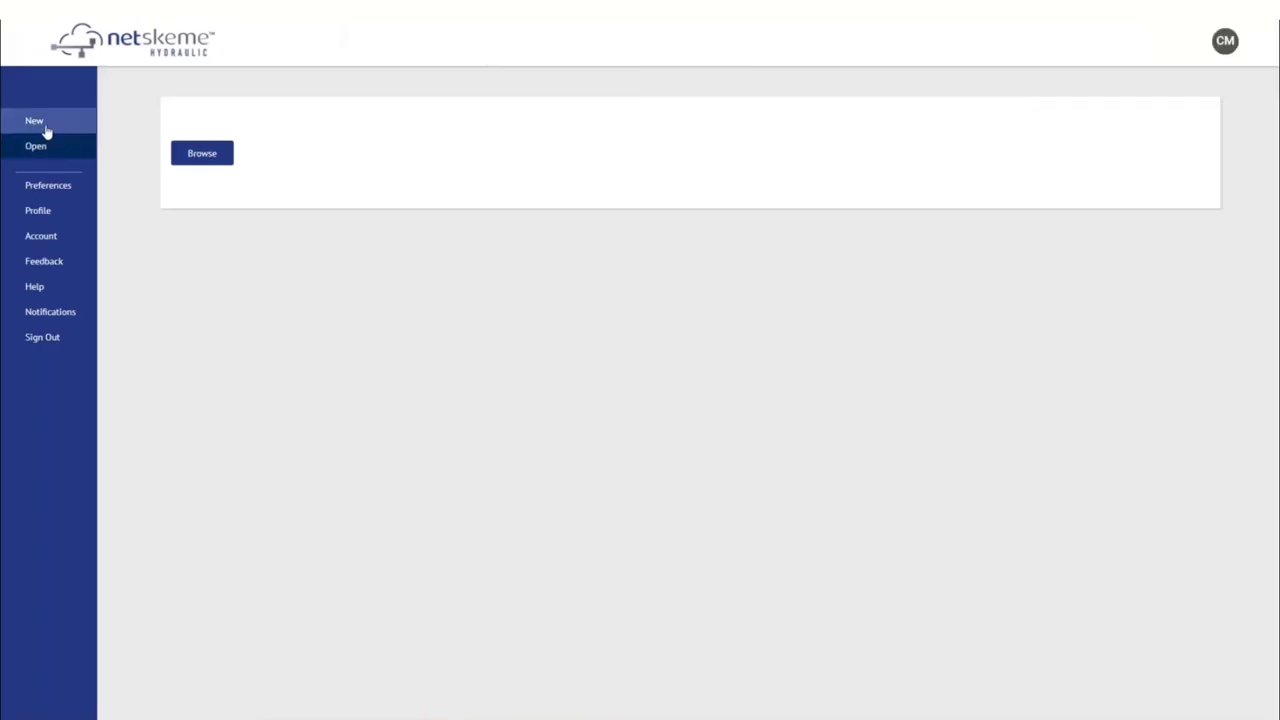
Step: Start a new drawing on an A3 sheet with border and title block, then hide the grid
click(45, 127)
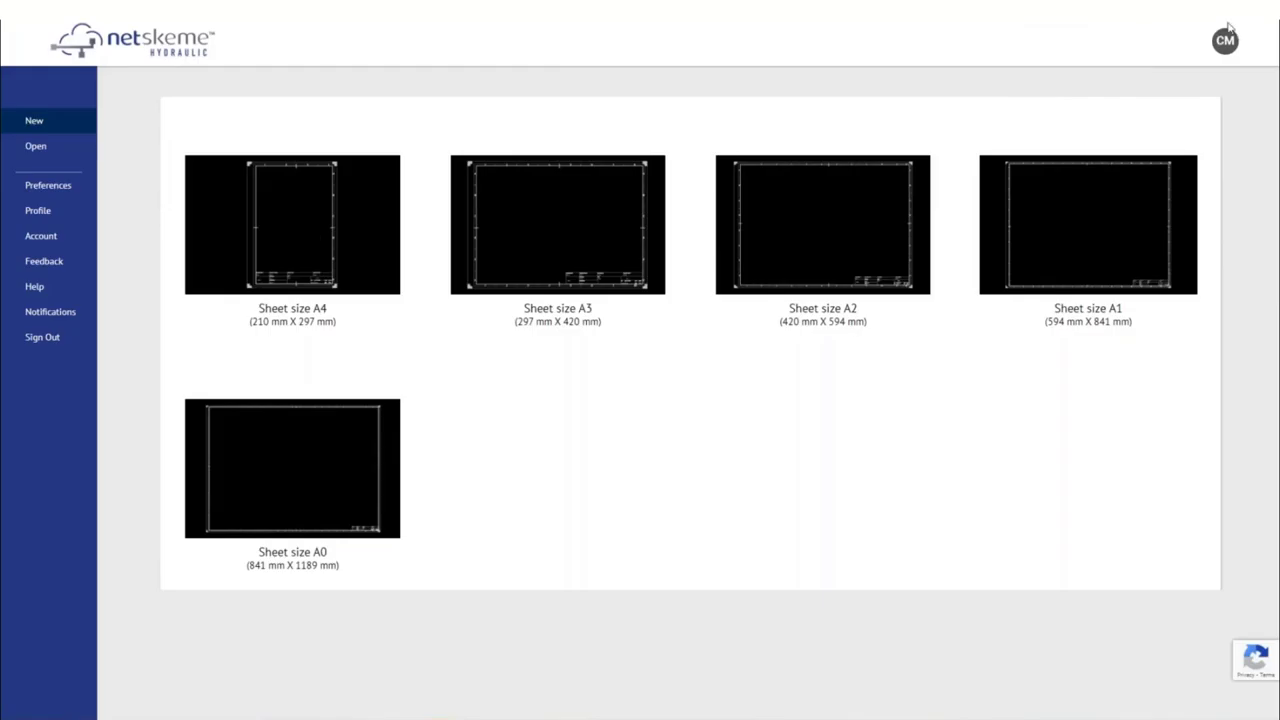
click(1212, 40)
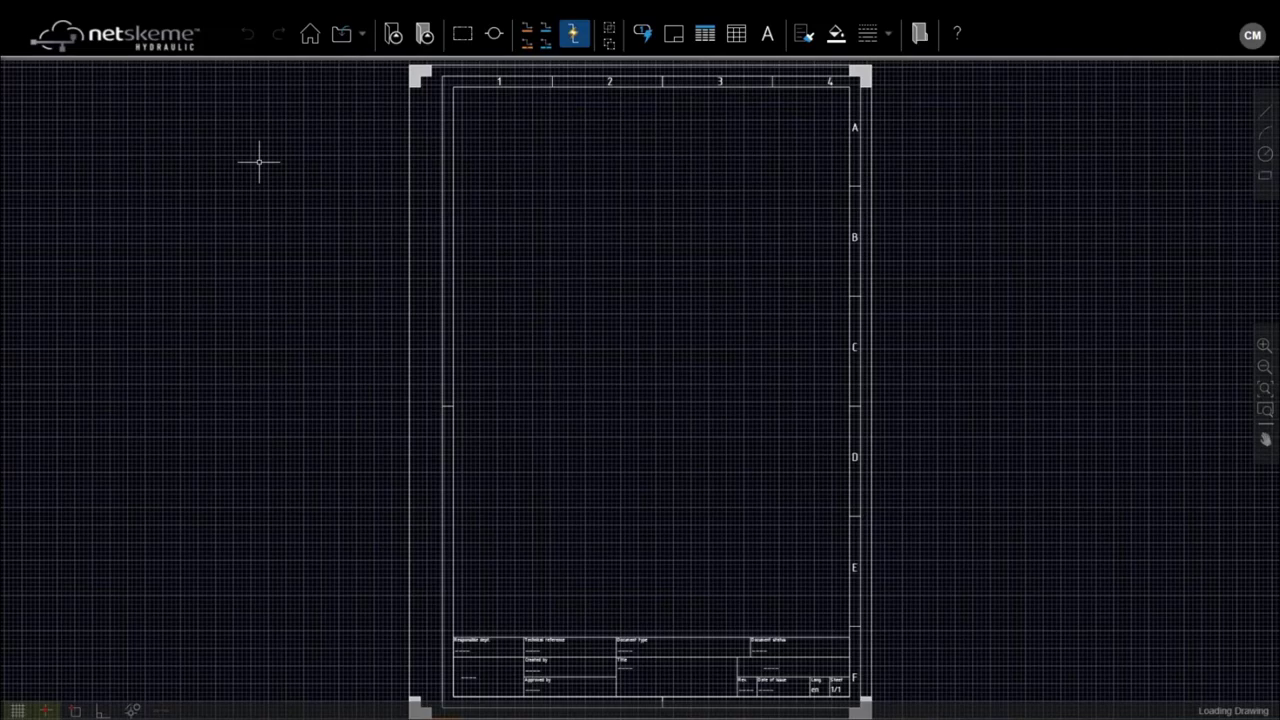
click(674, 36)
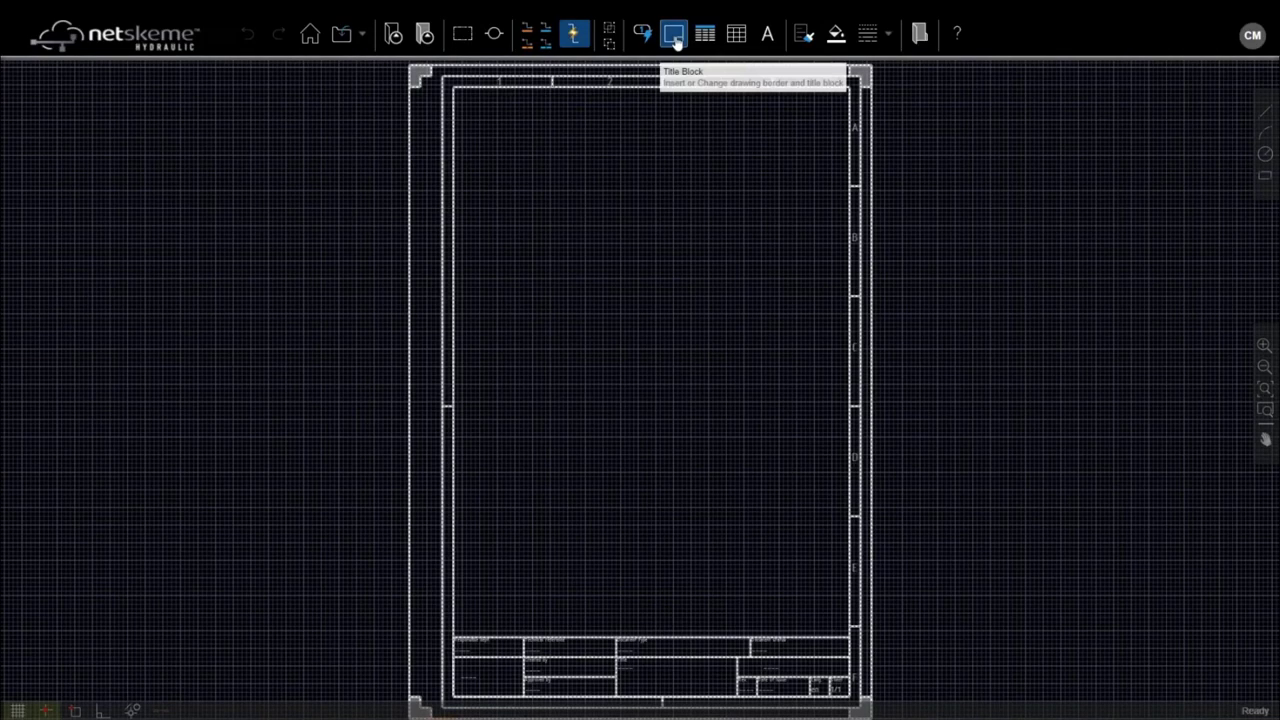
click(676, 38)
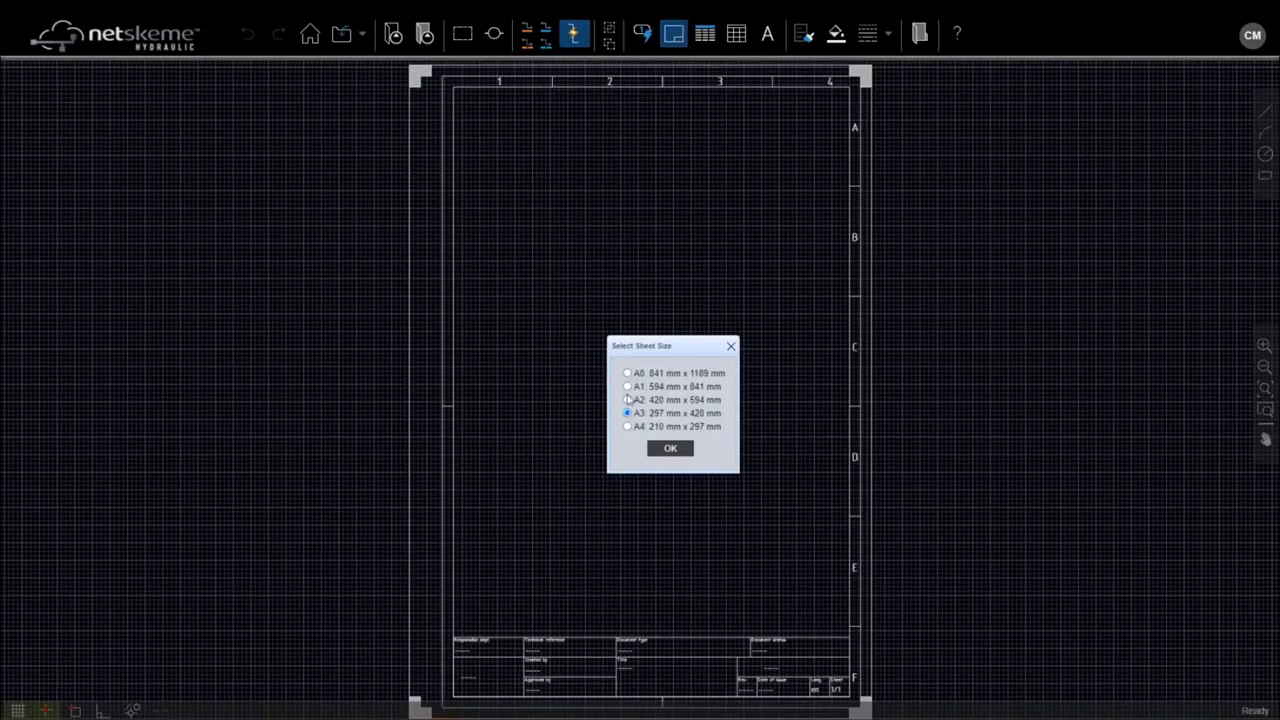
click(672, 450)
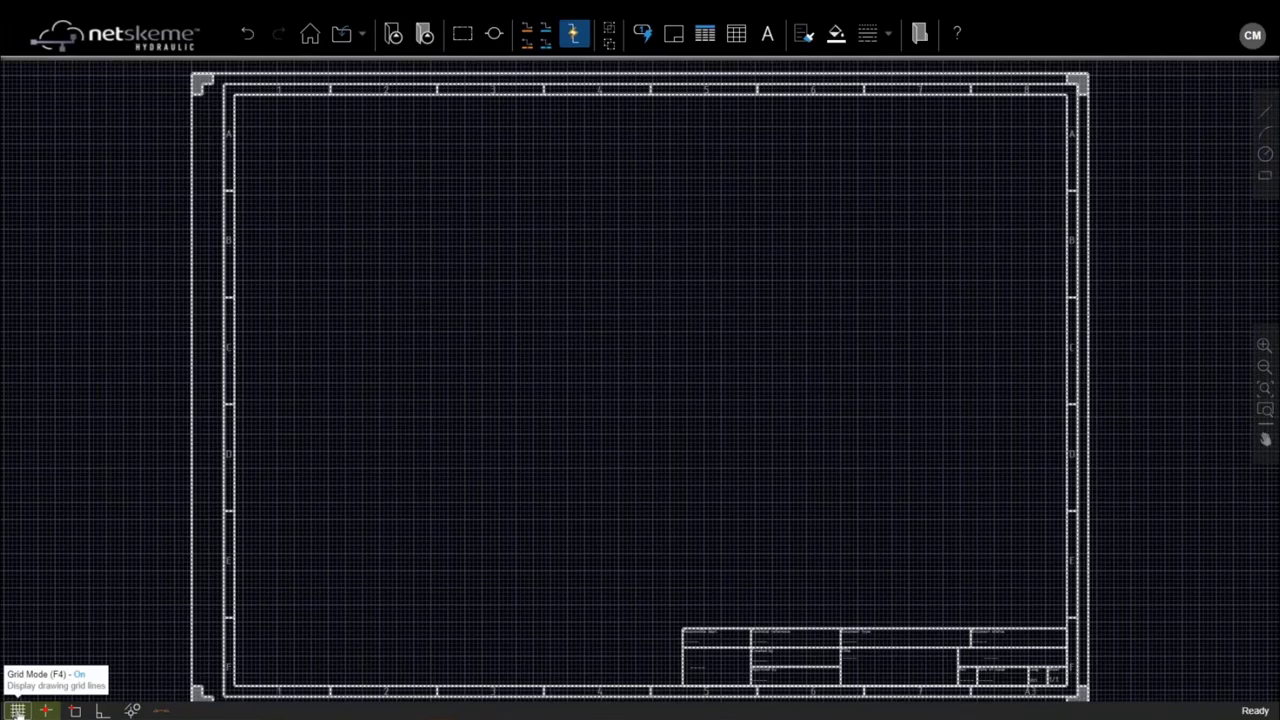
click(18, 711)
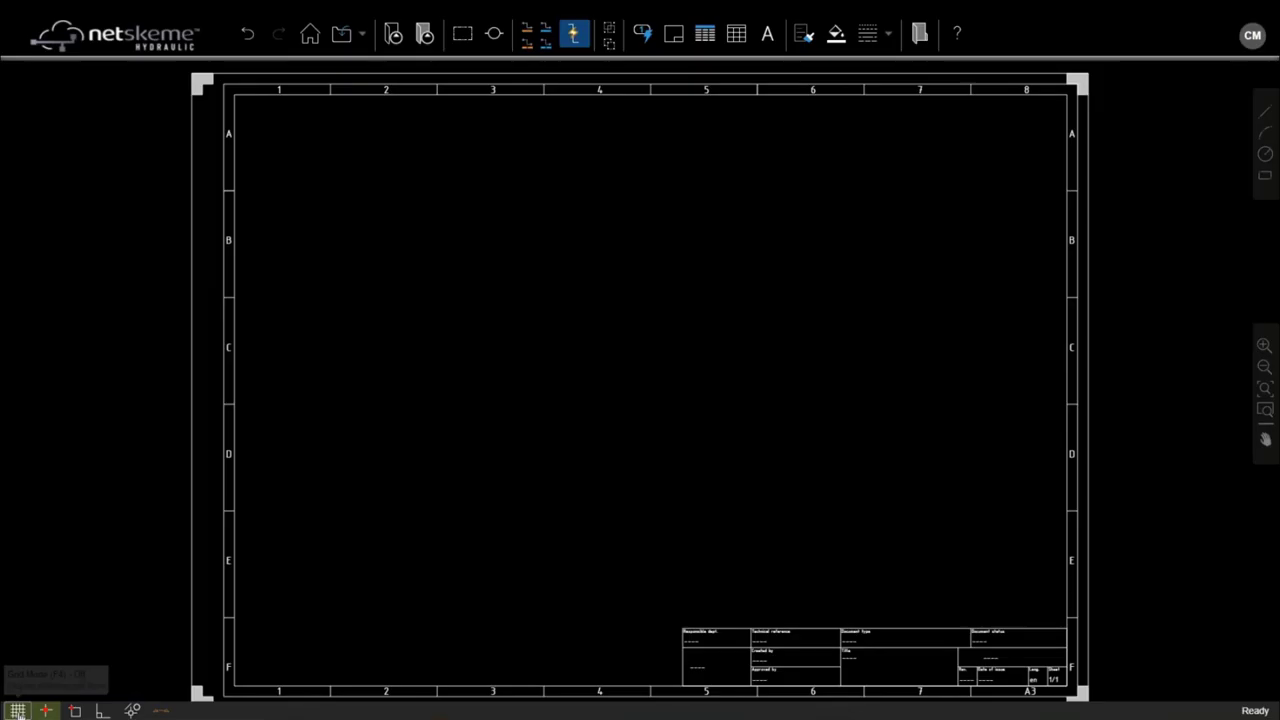
click(18, 710)
click(18, 710)
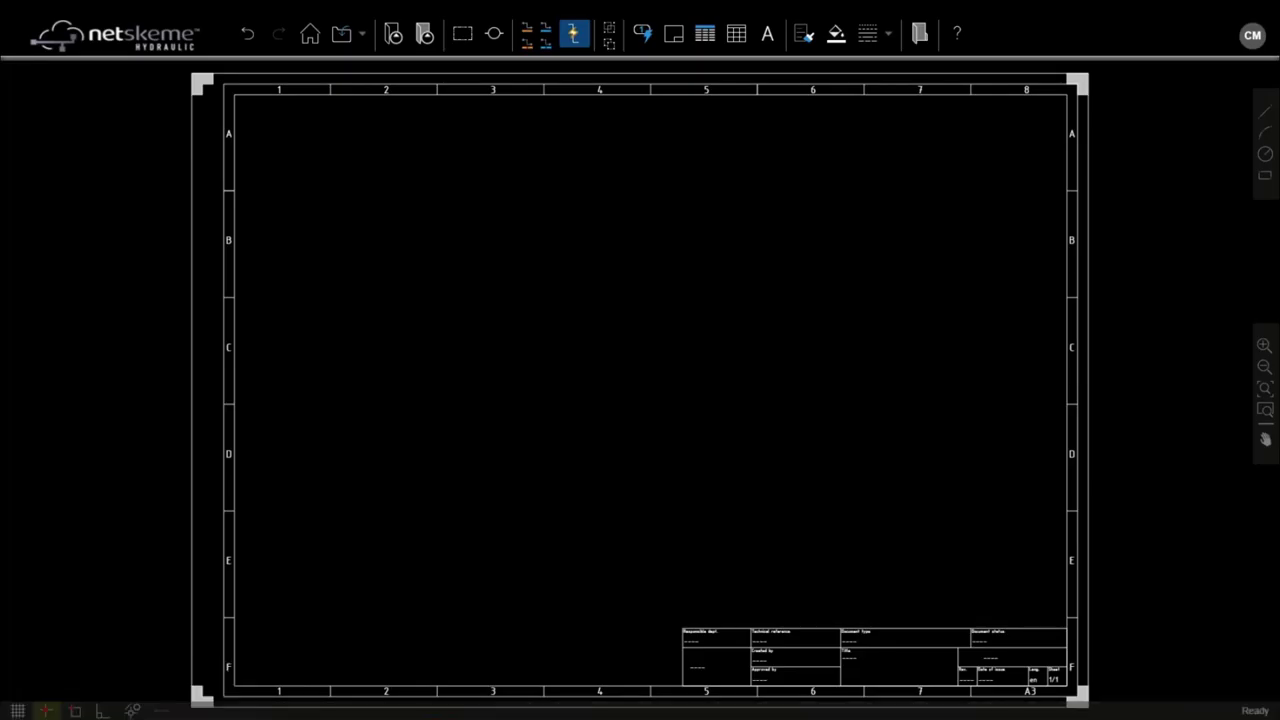
click(320, 80)
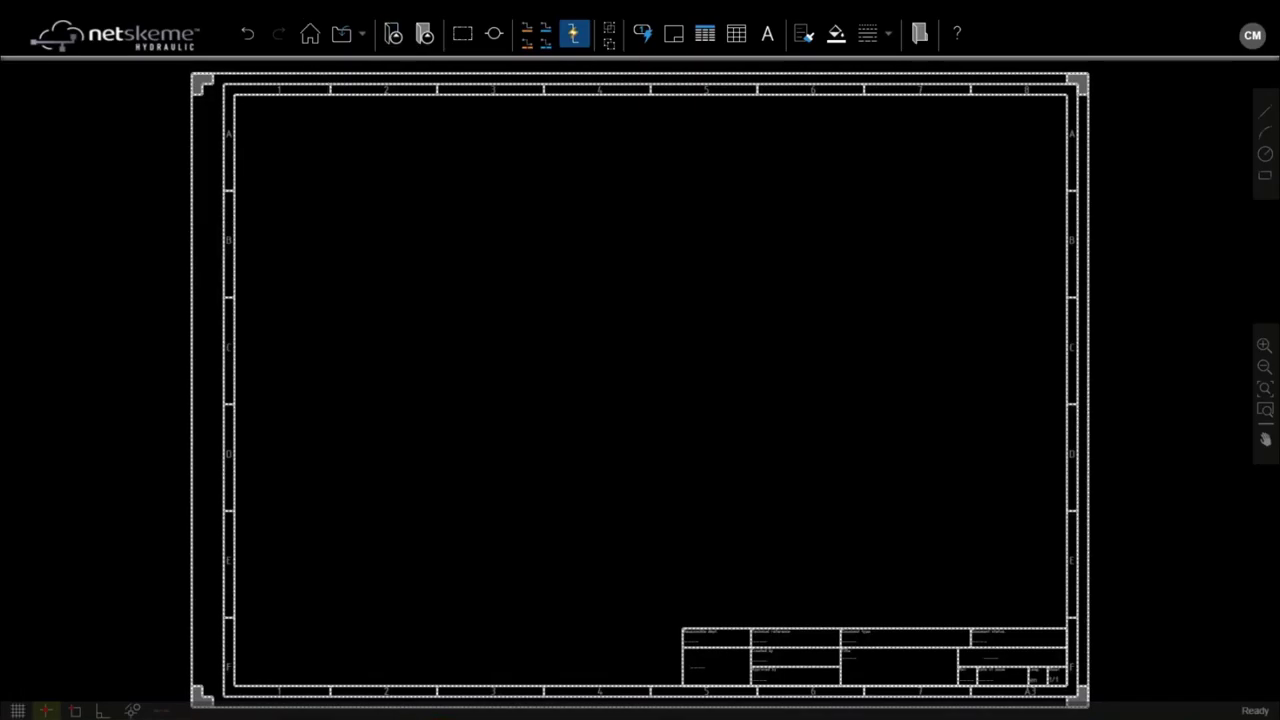
key(Escape)
Step: Dock the Insert NetSkeme Symbol library on the left, then browse the local PNG symbol files
click(393, 36)
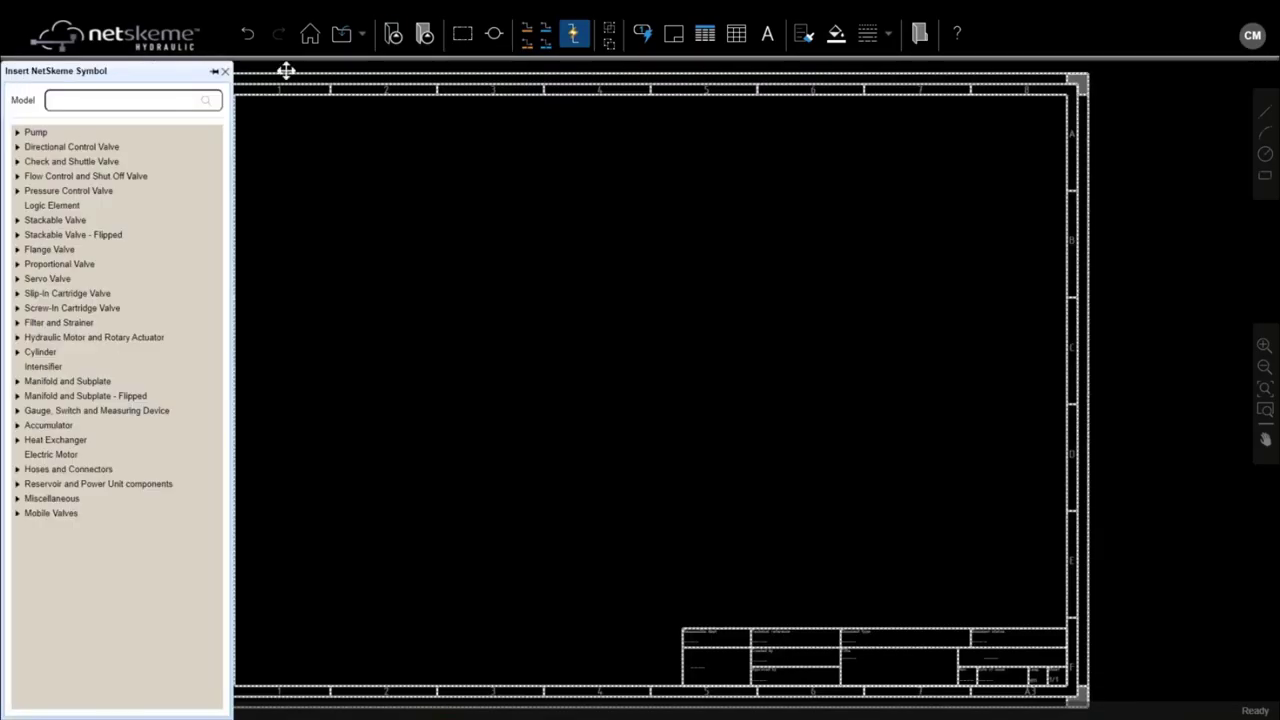
click(240, 163)
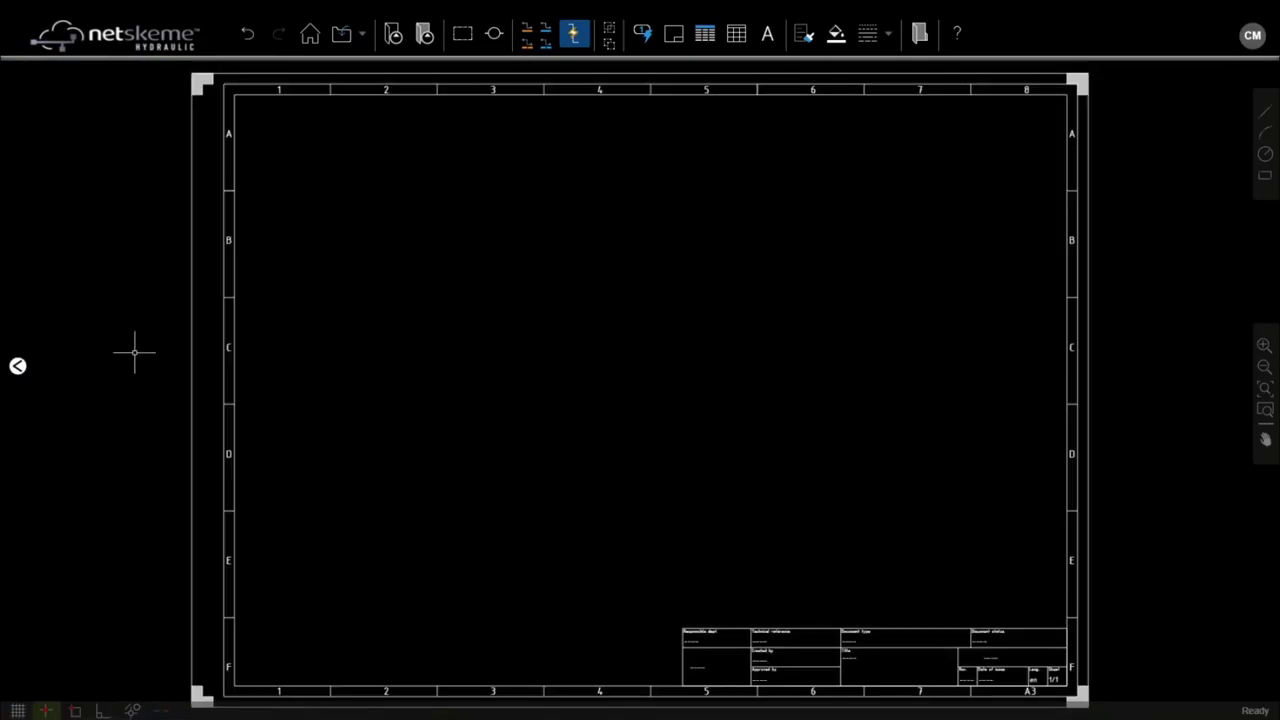
mouse_move(18, 366)
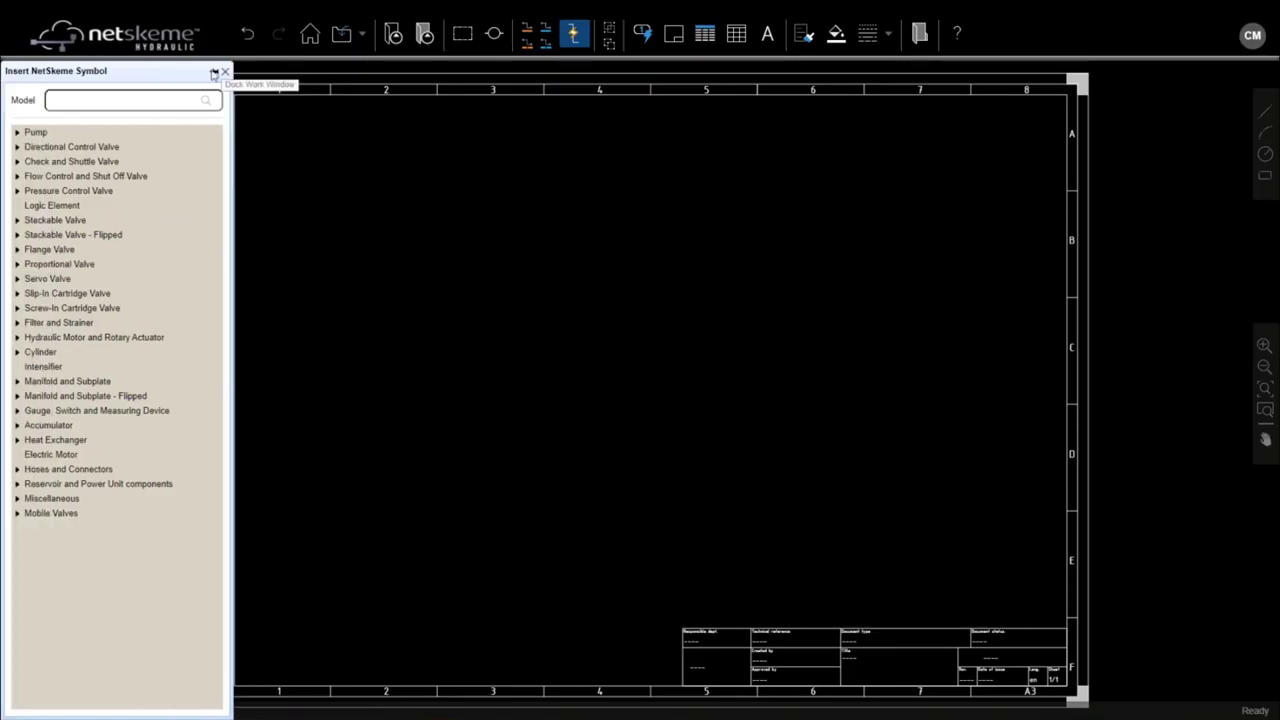
click(213, 74)
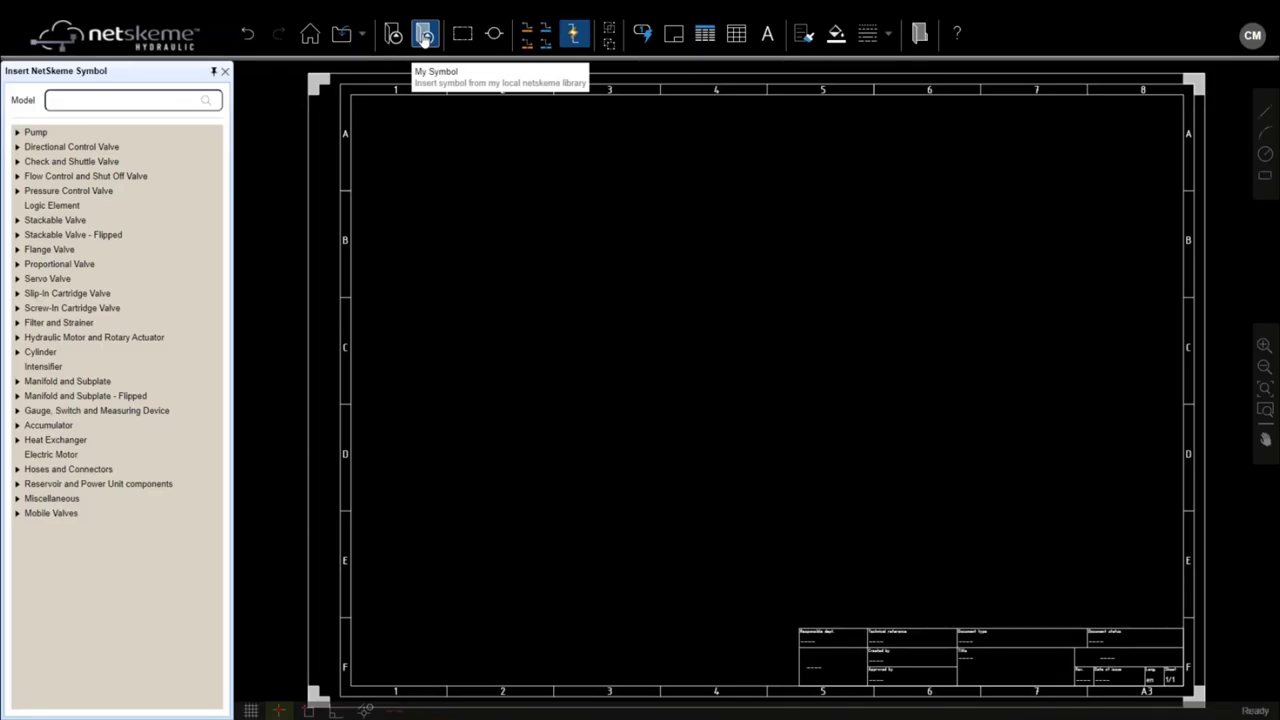
click(424, 37)
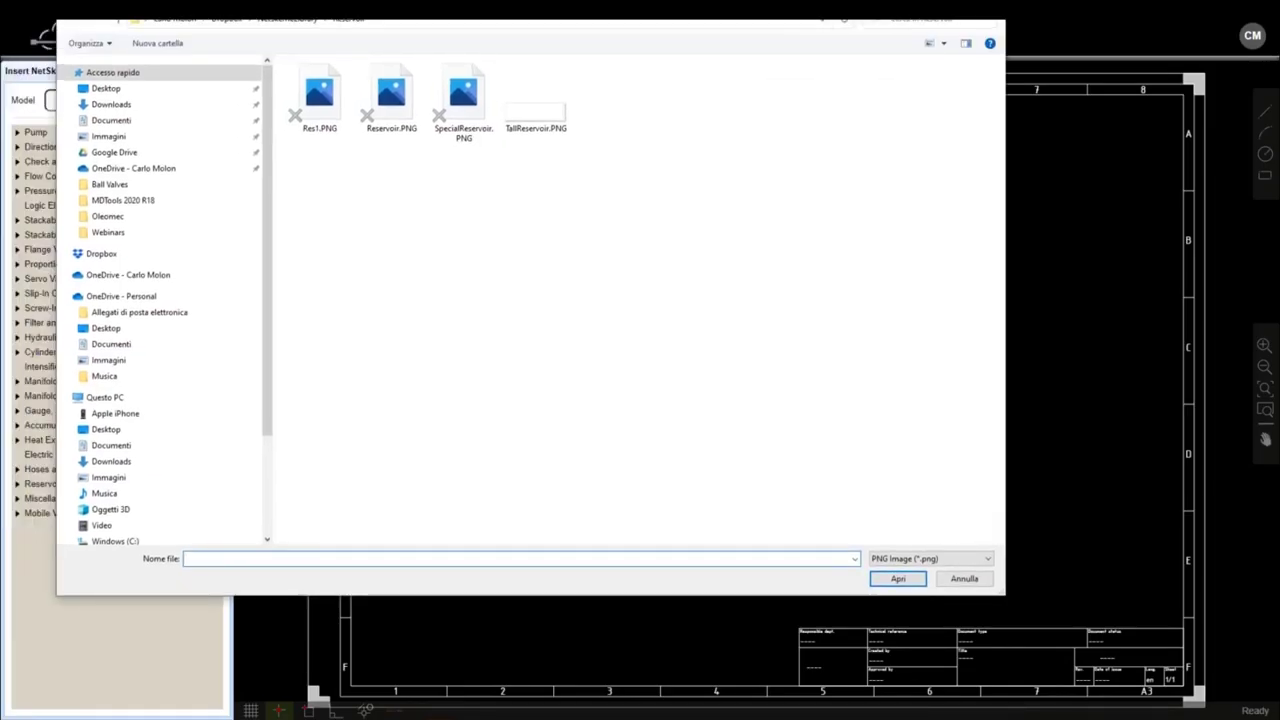
key(Escape)
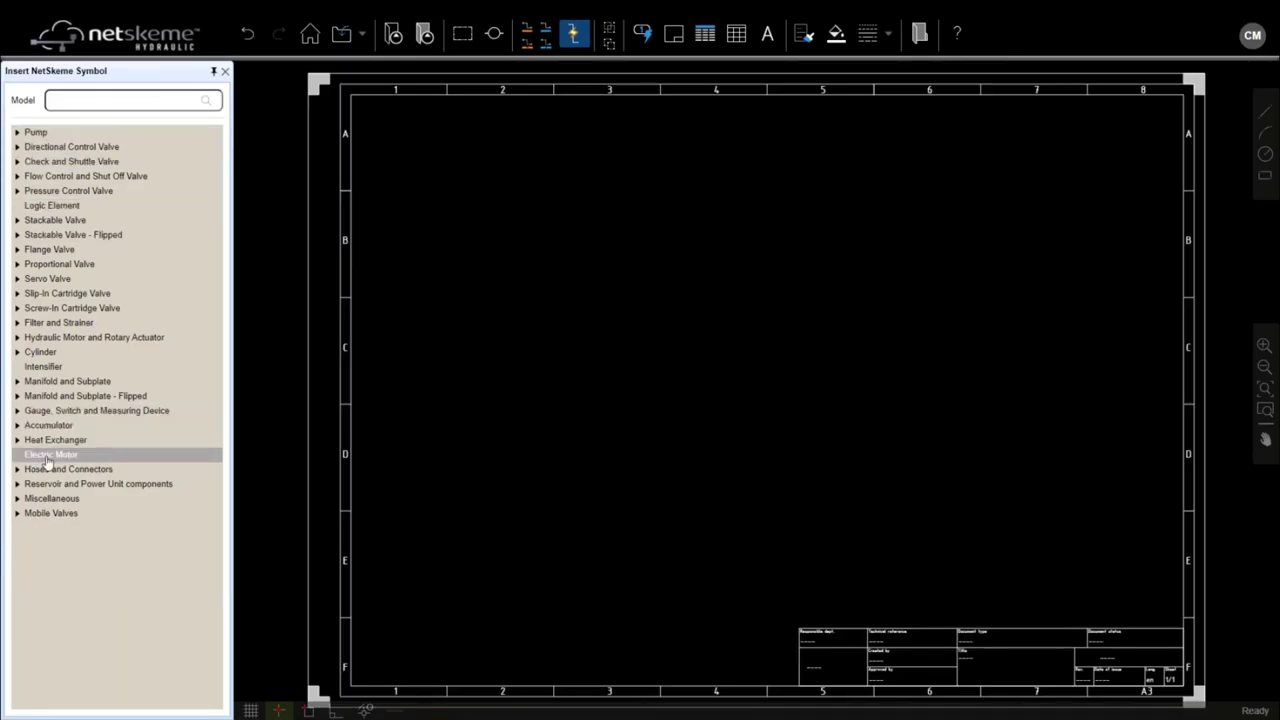
Step: Insert an electric motor symbol, tagged 1, in row D of the sheet
click(47, 458)
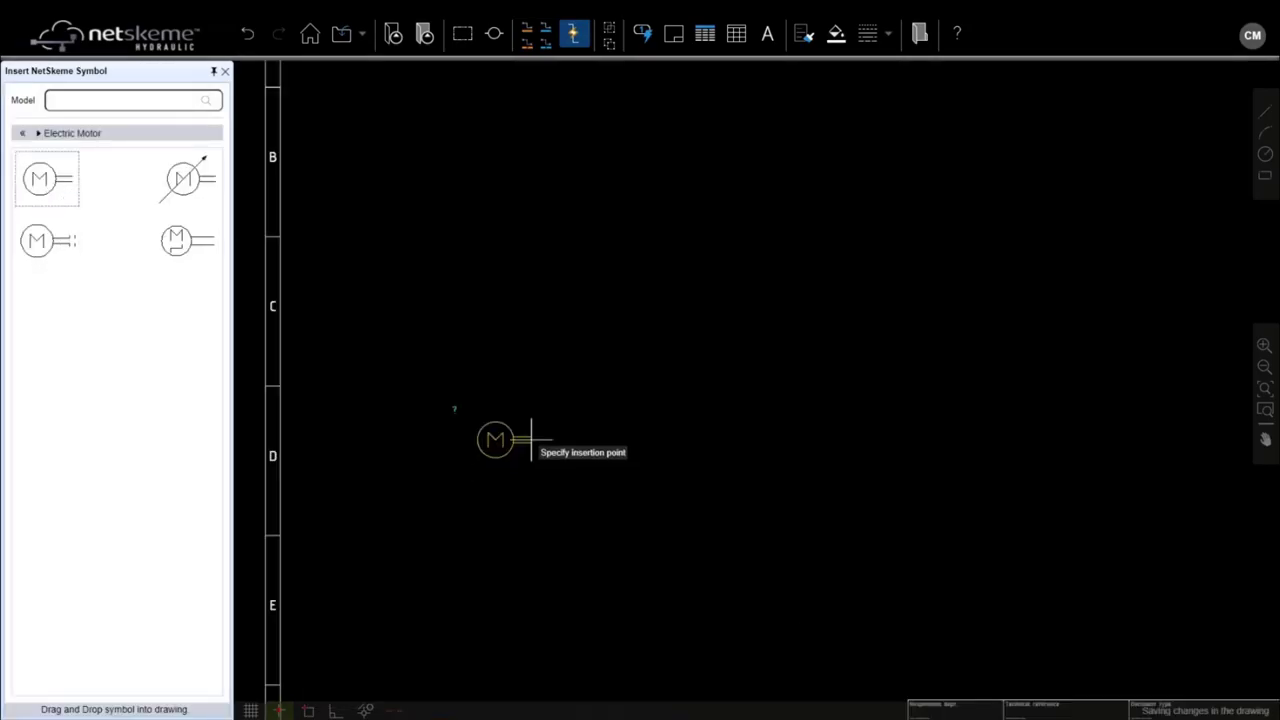
click(603, 428)
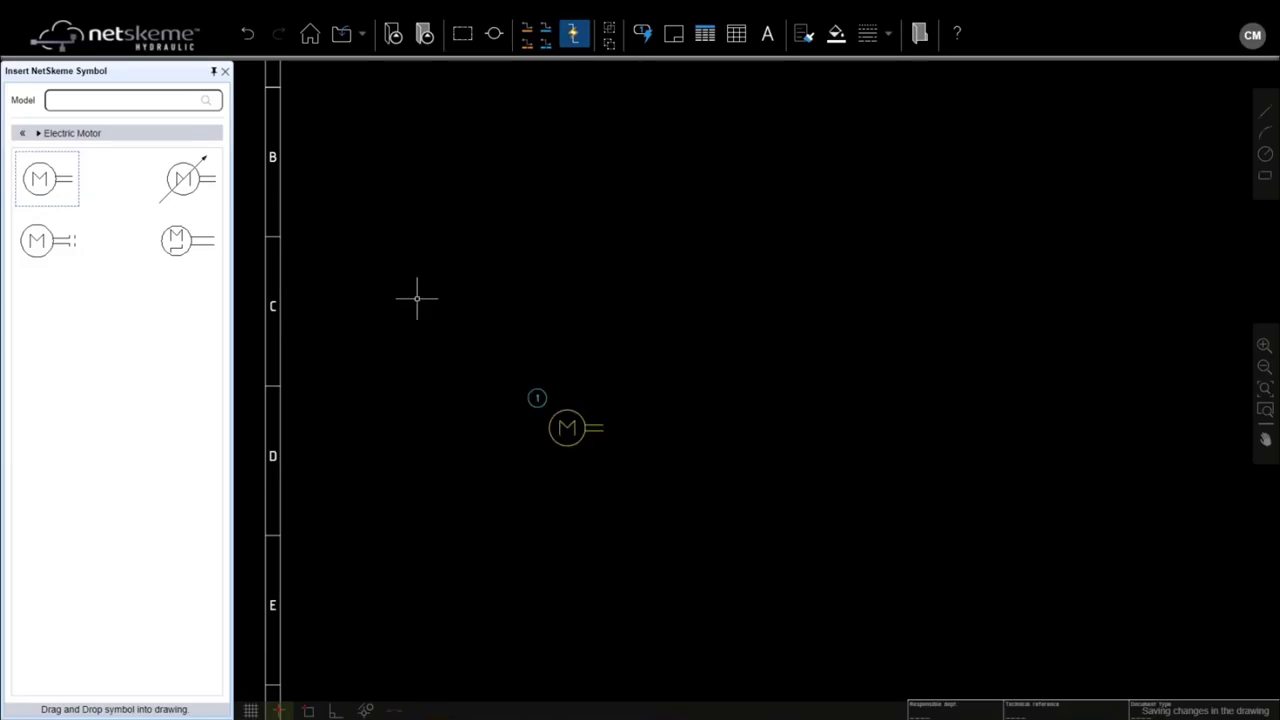
click(22, 133)
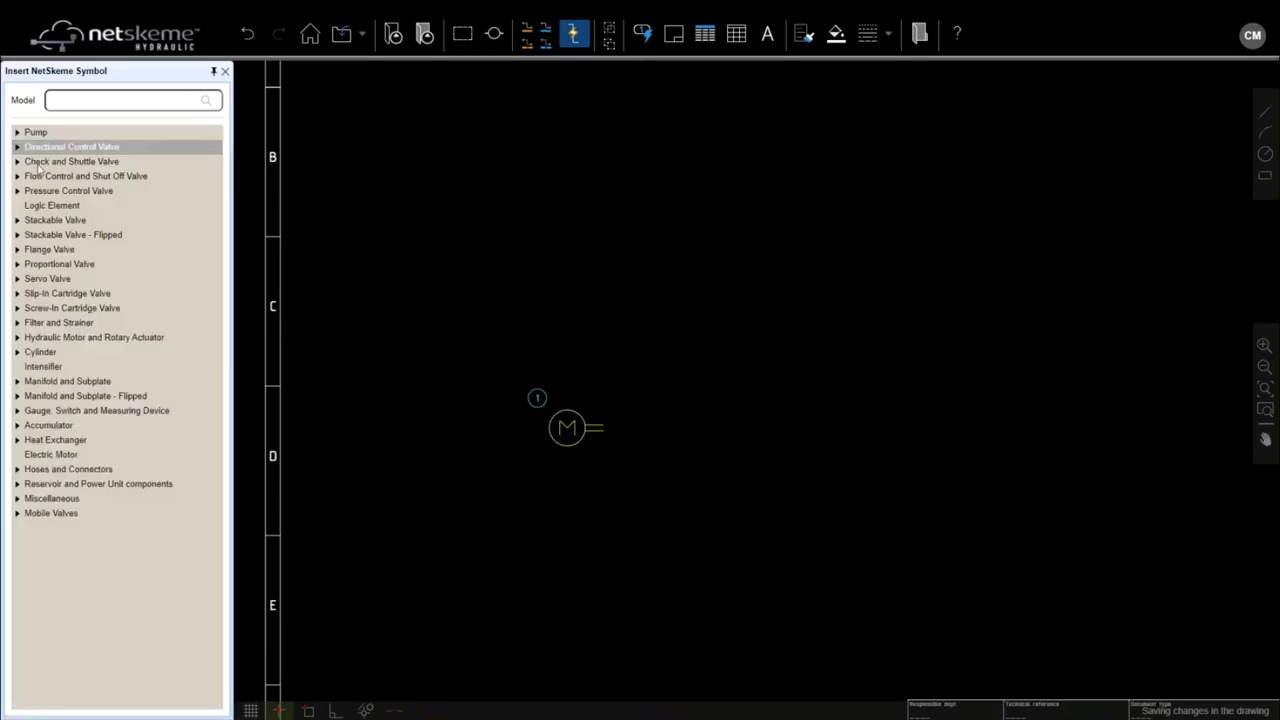
Step: Try the Coupling Set and Motor - Pump Adapter symbols, dismiss the errors, and reopen the library
click(60, 483)
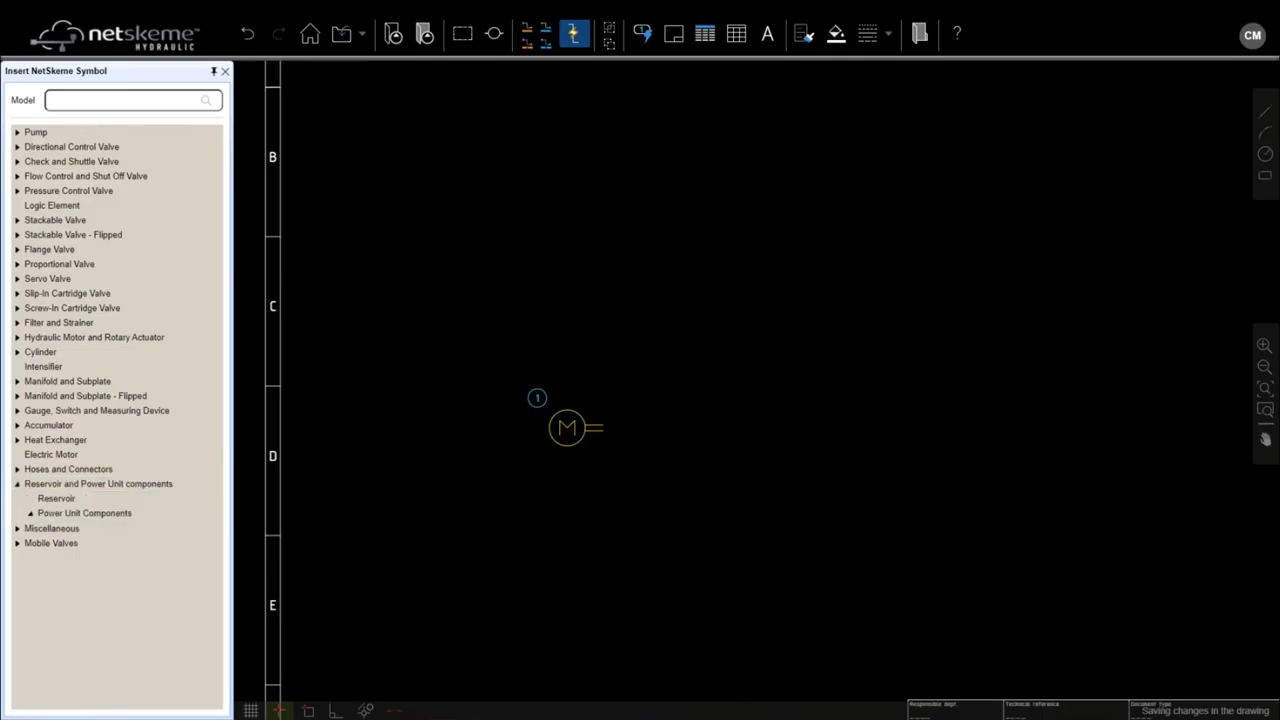
click(76, 545)
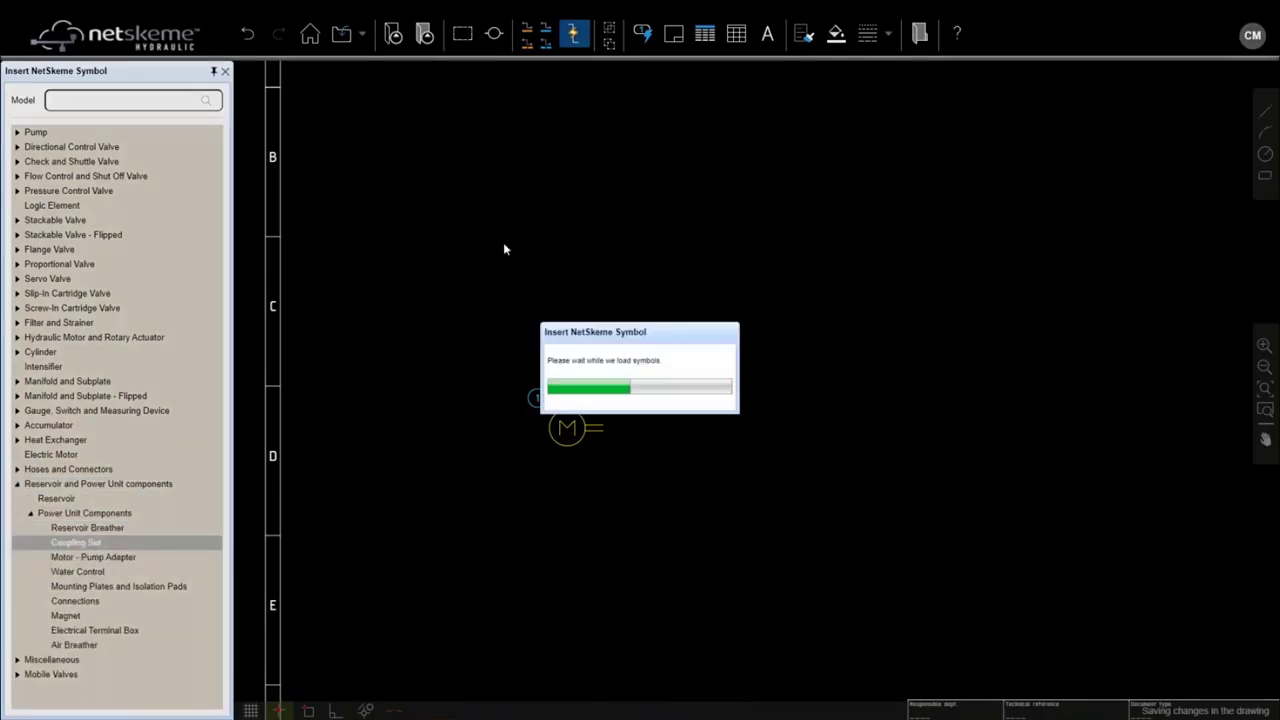
key(Return)
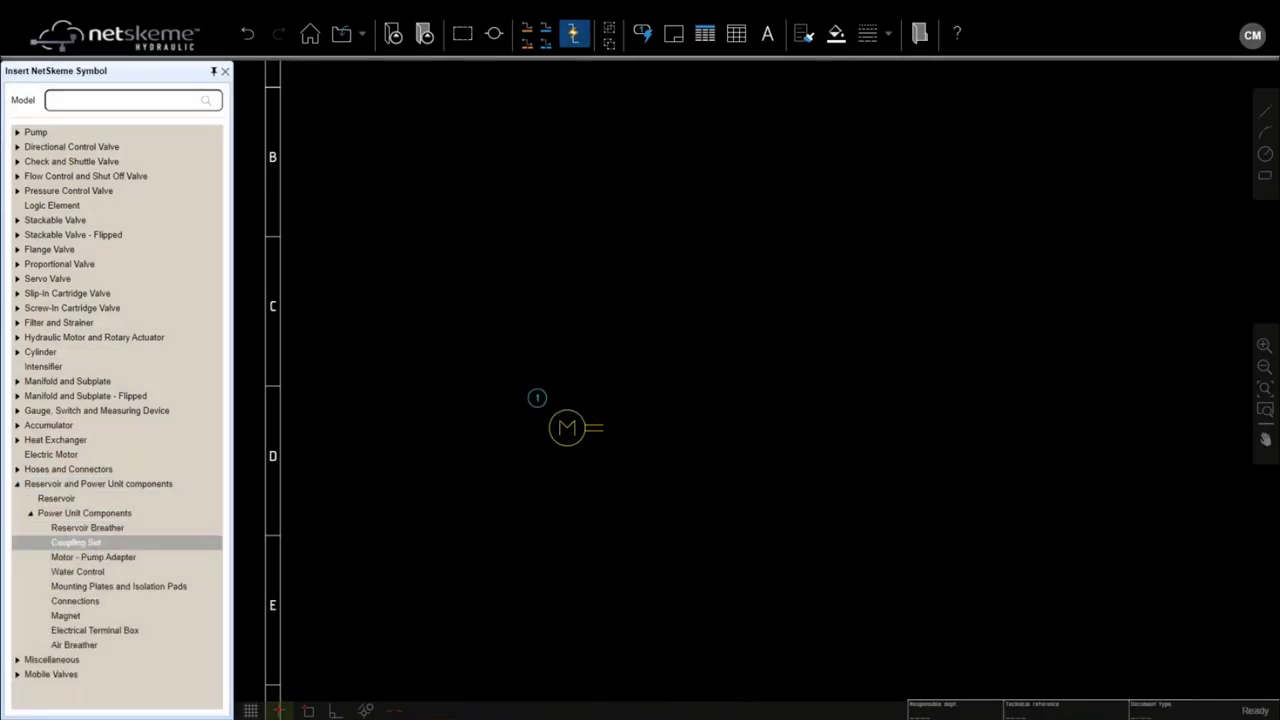
click(85, 558)
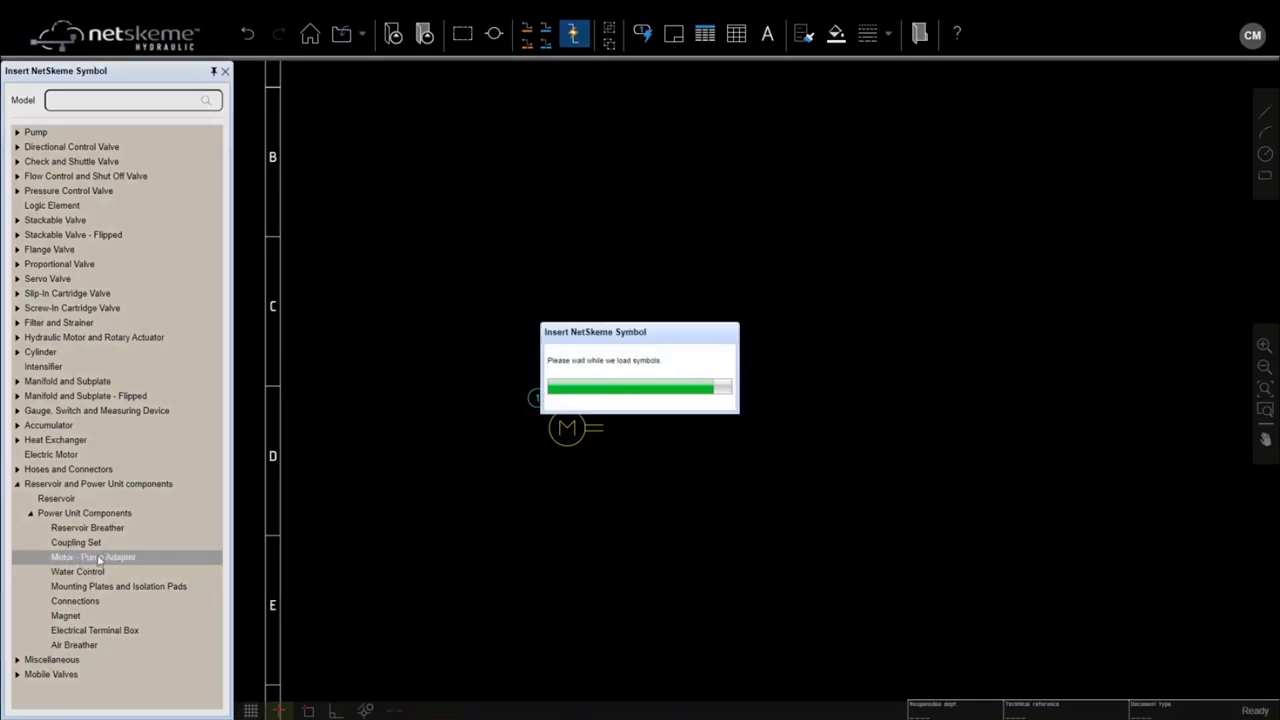
click(640, 399)
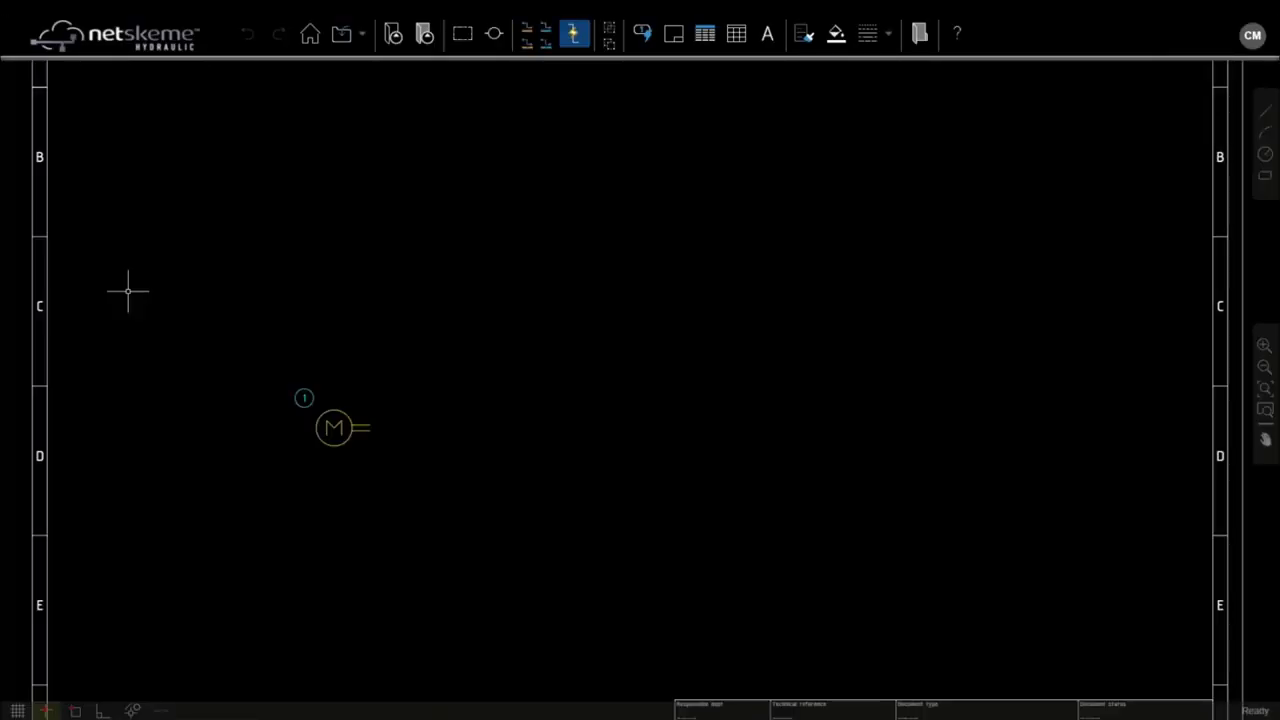
click(392, 34)
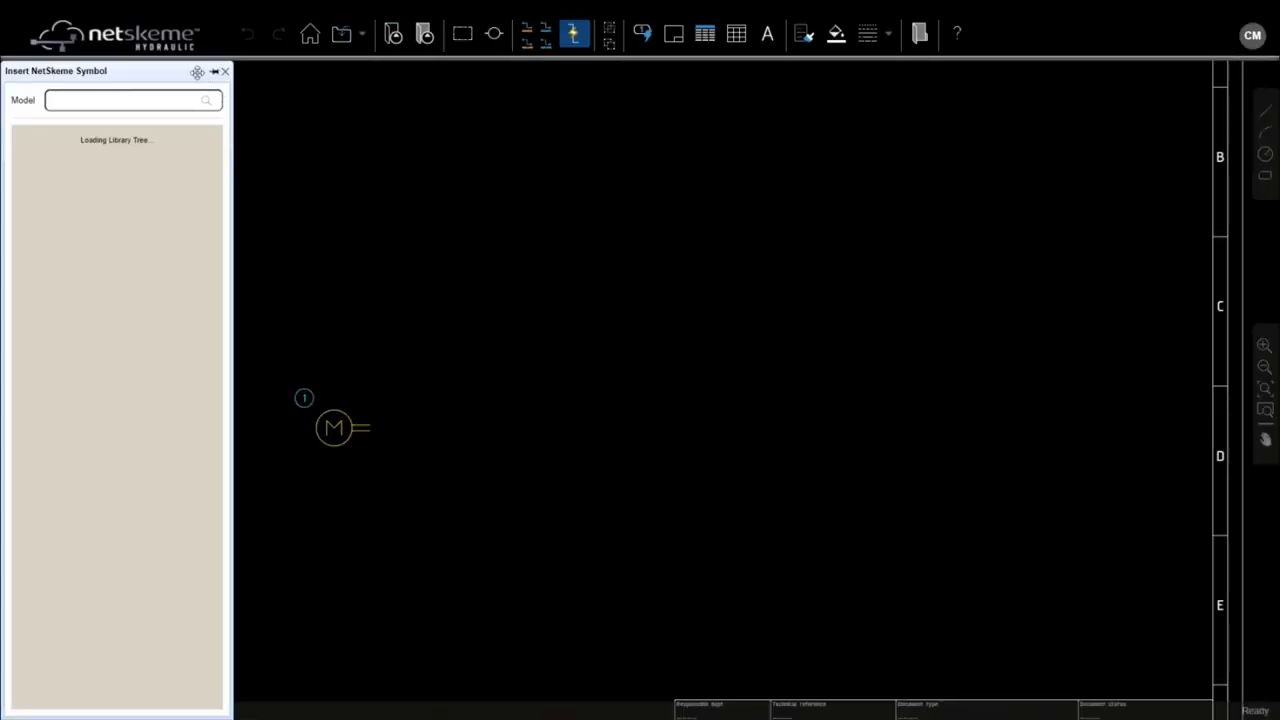
Step: Pin the symbol panel and insert a Pump > Fixed > Single pump (2) beside the motor
click(214, 72)
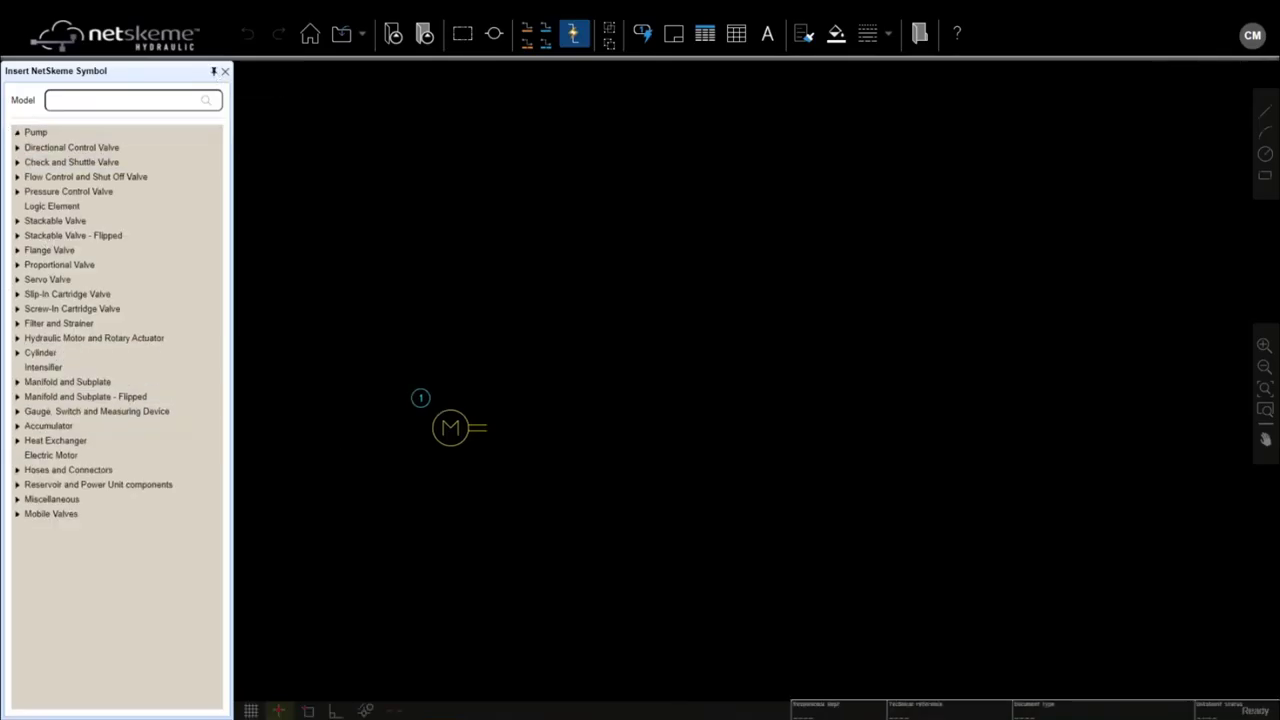
double_click(35, 132)
double_click(52, 150)
double_click(62, 161)
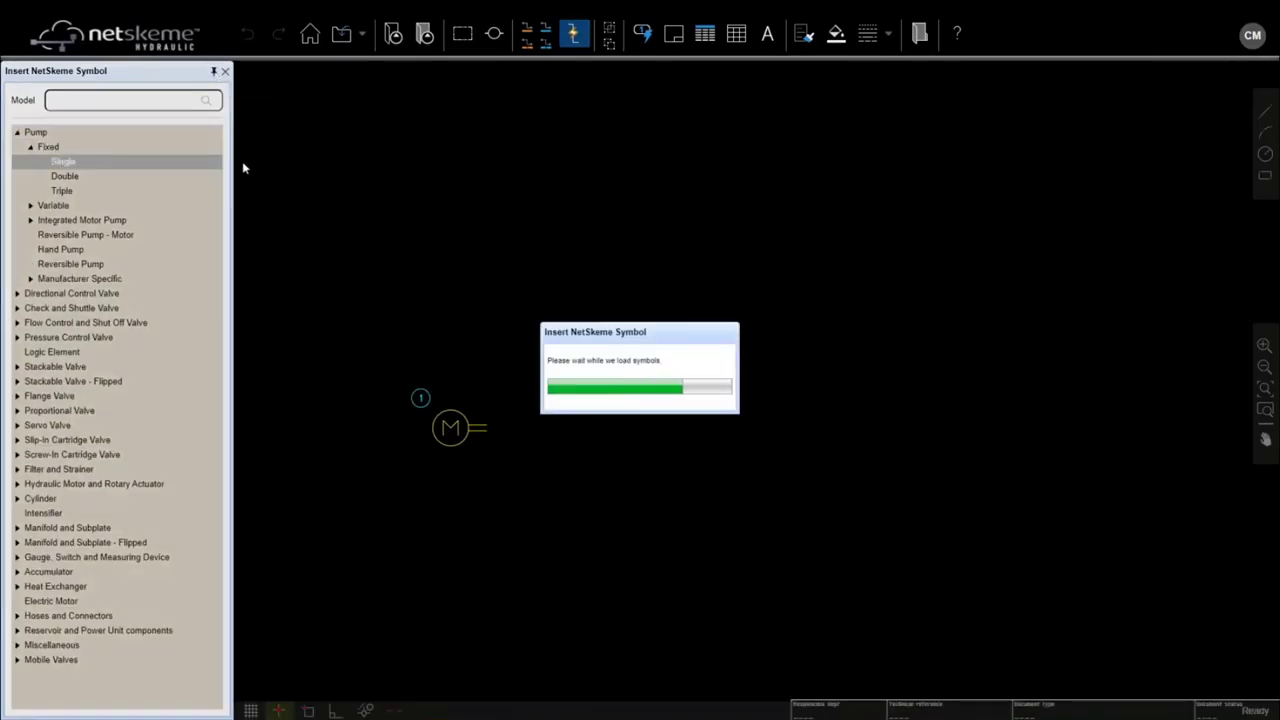
click(66, 196)
click(533, 465)
Step: Add a Coupling Set (3) and a Motor - Pump Adapter (4) between the motor and pump
click(22, 133)
click(17, 485)
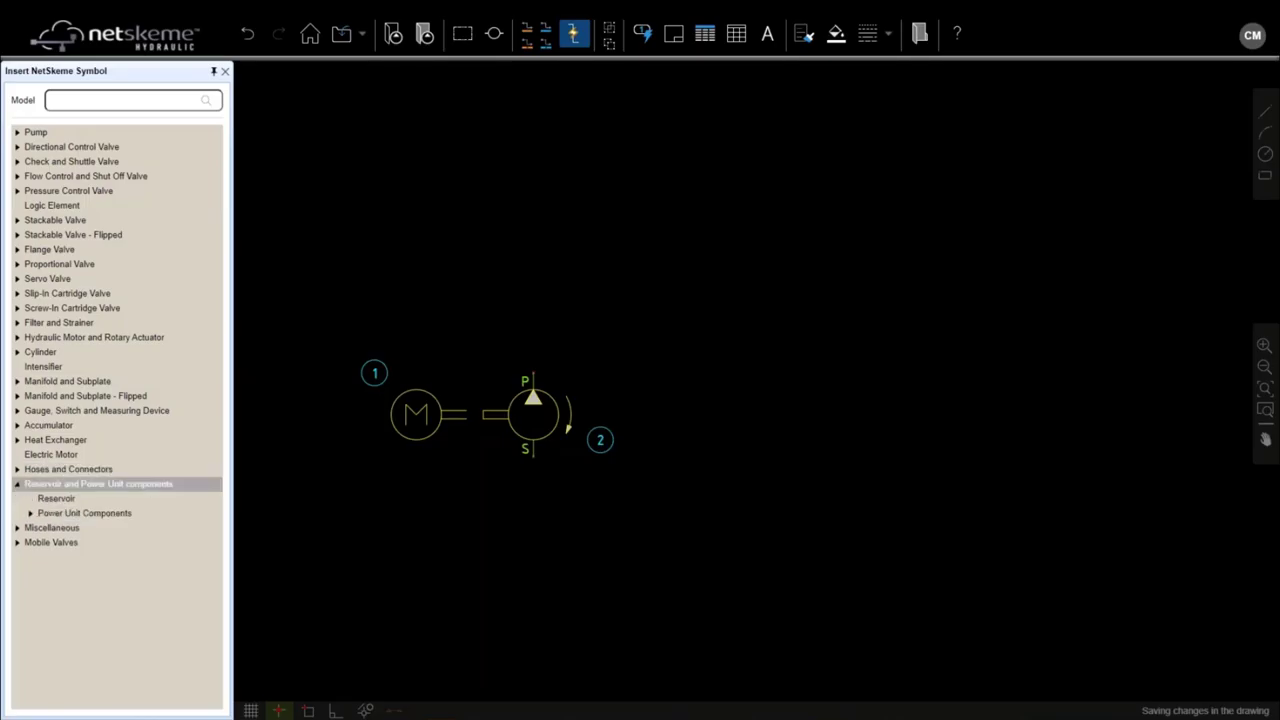
click(31, 514)
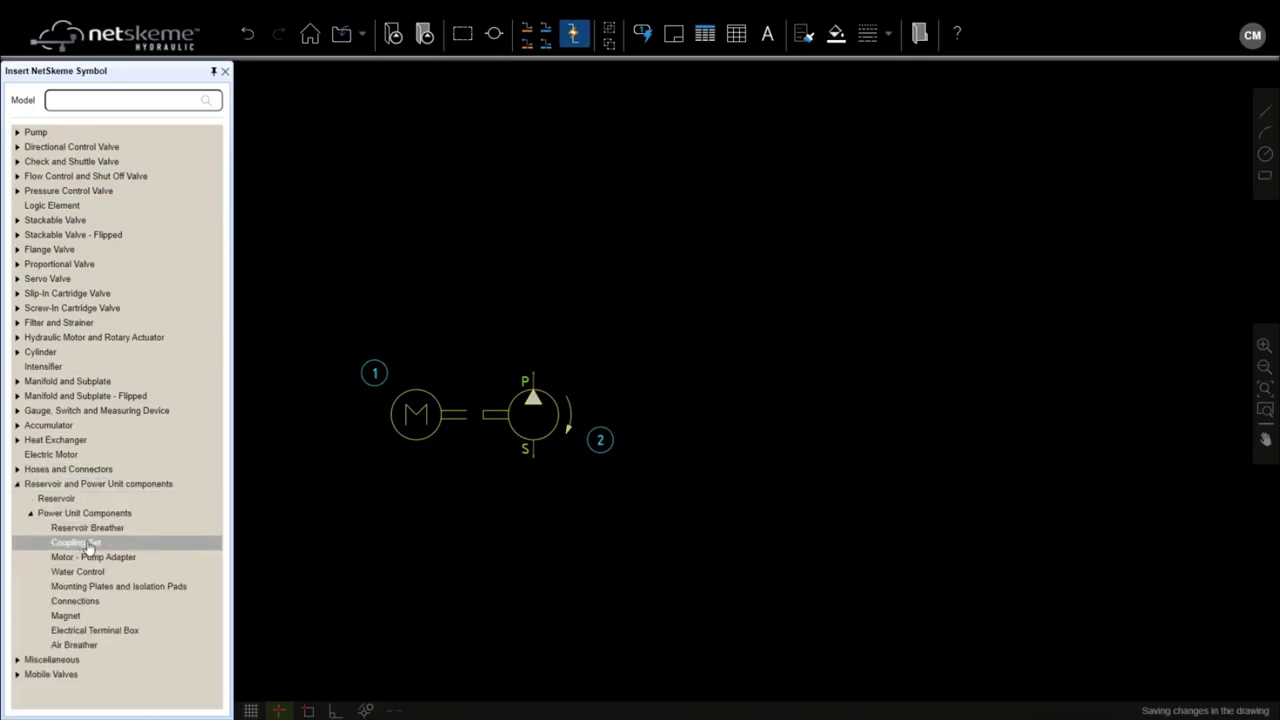
click(88, 545)
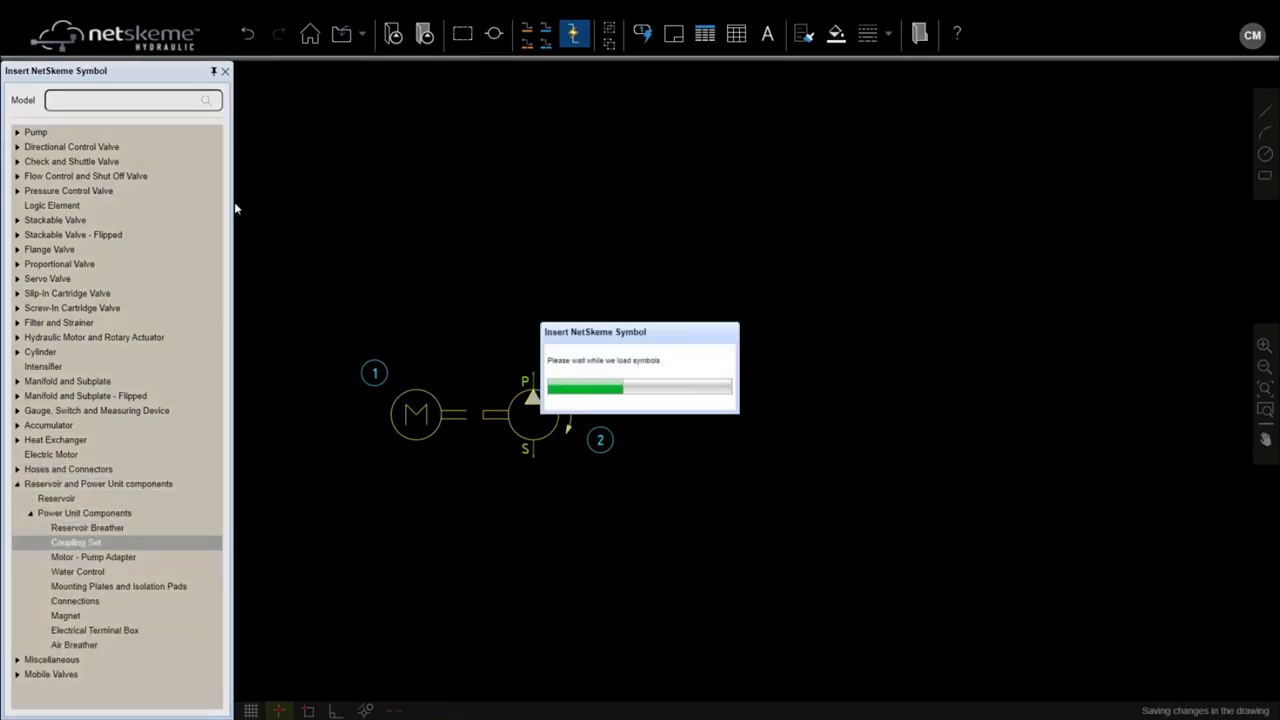
drag(144, 170, 493, 418)
scroll(455, 410, up, 3)
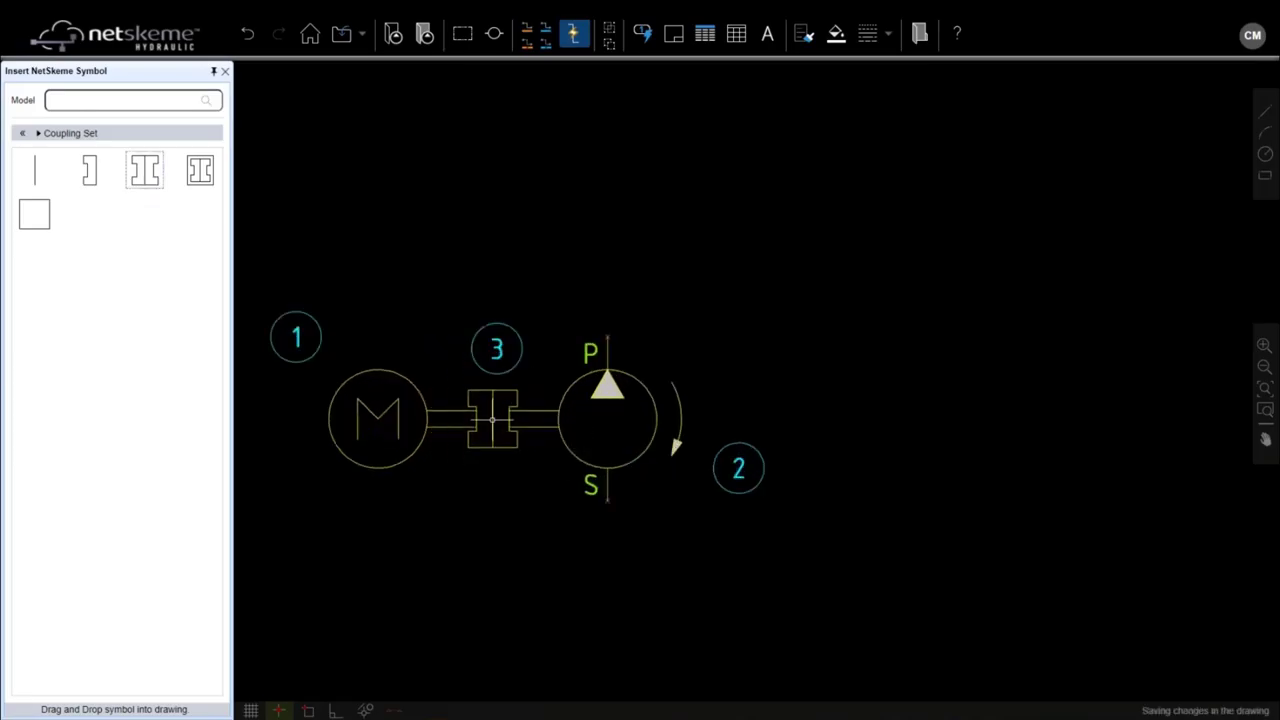
click(22, 133)
click(93, 560)
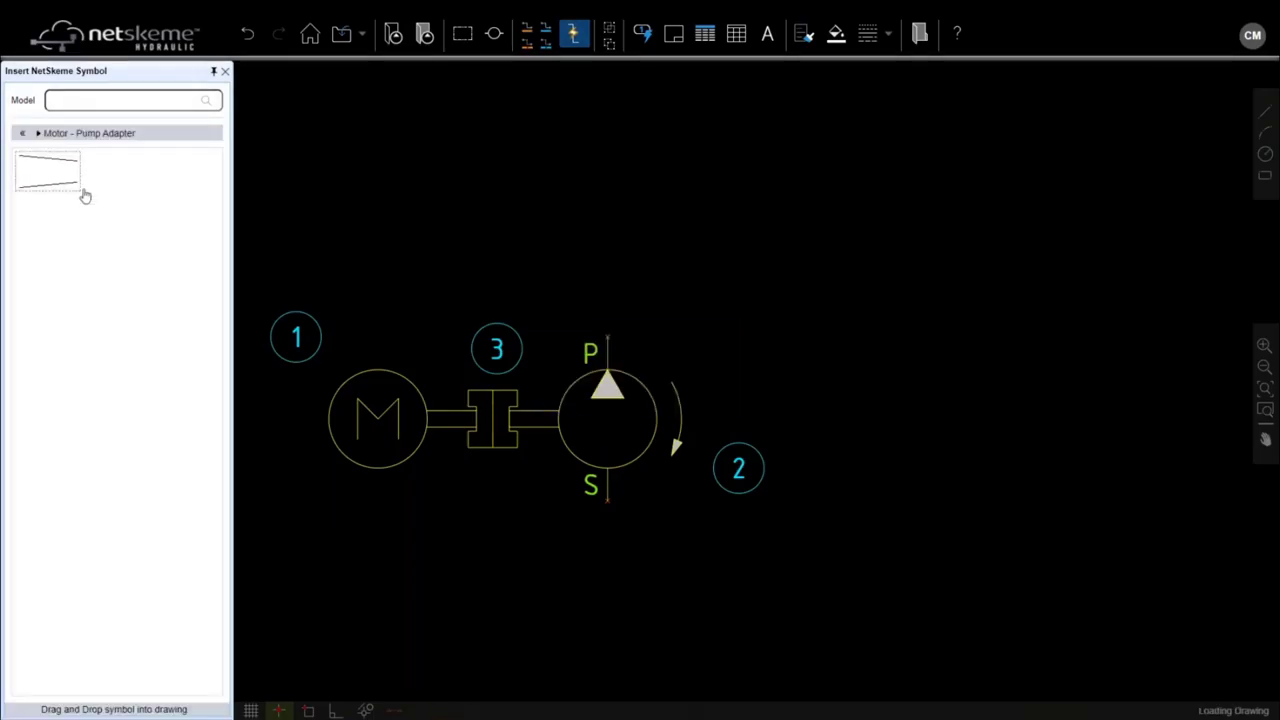
mouse_move(85, 196)
mouse_down()
mouse_move(451, 400)
mouse_move(448, 351)
mouse_move(476, 416)
mouse_up()
Step: Window-select the motor, coupling, adapter and pump and group them into one symbol
scroll(414, 308, down, 4)
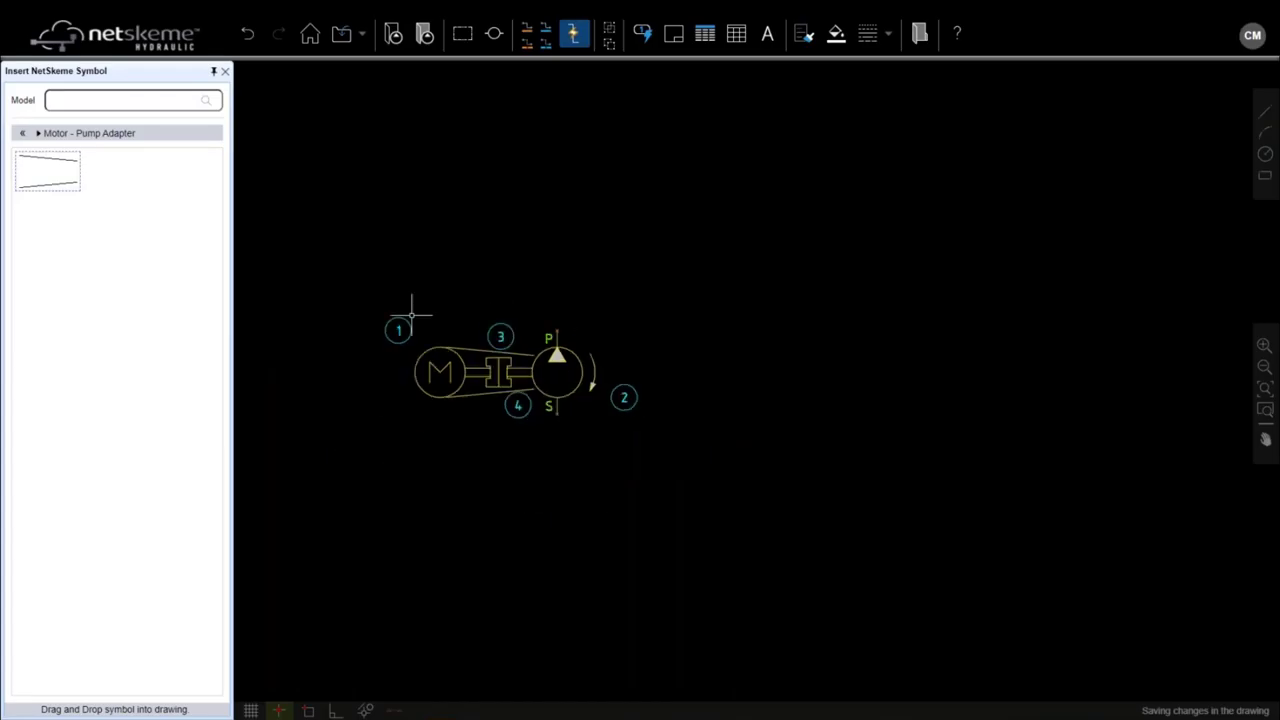
drag(331, 260, 680, 475)
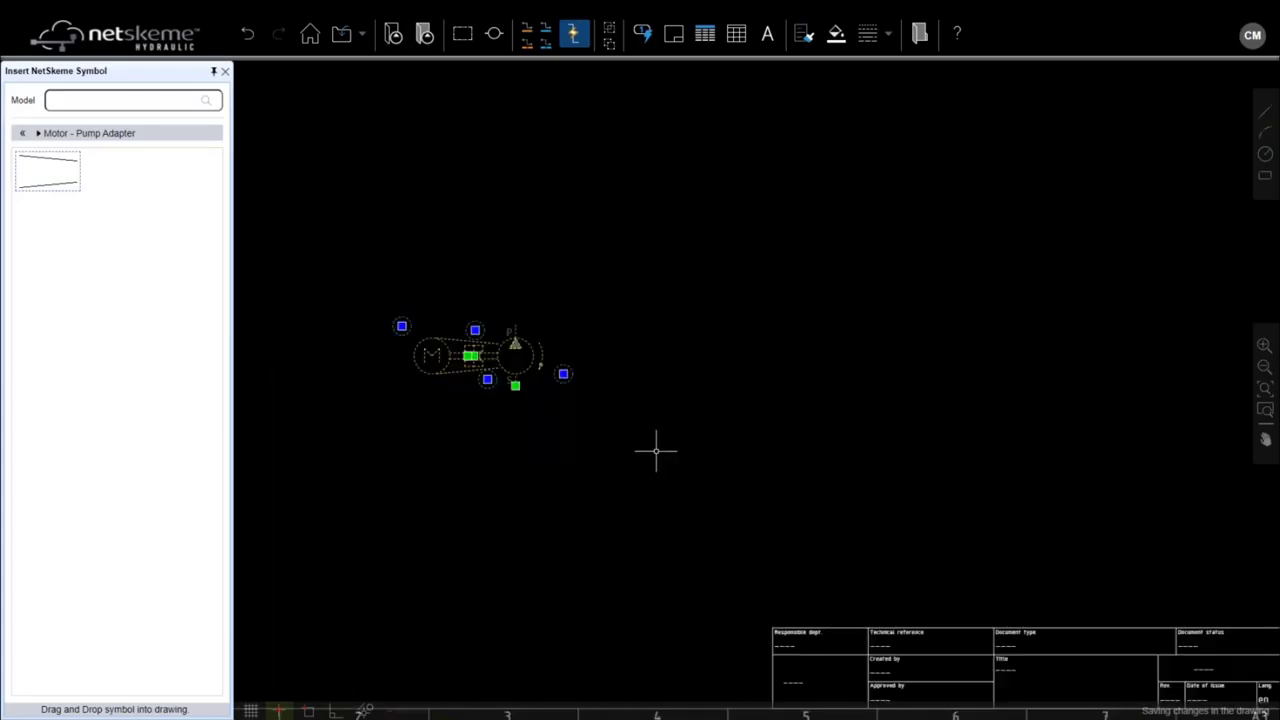
right_click(493, 352)
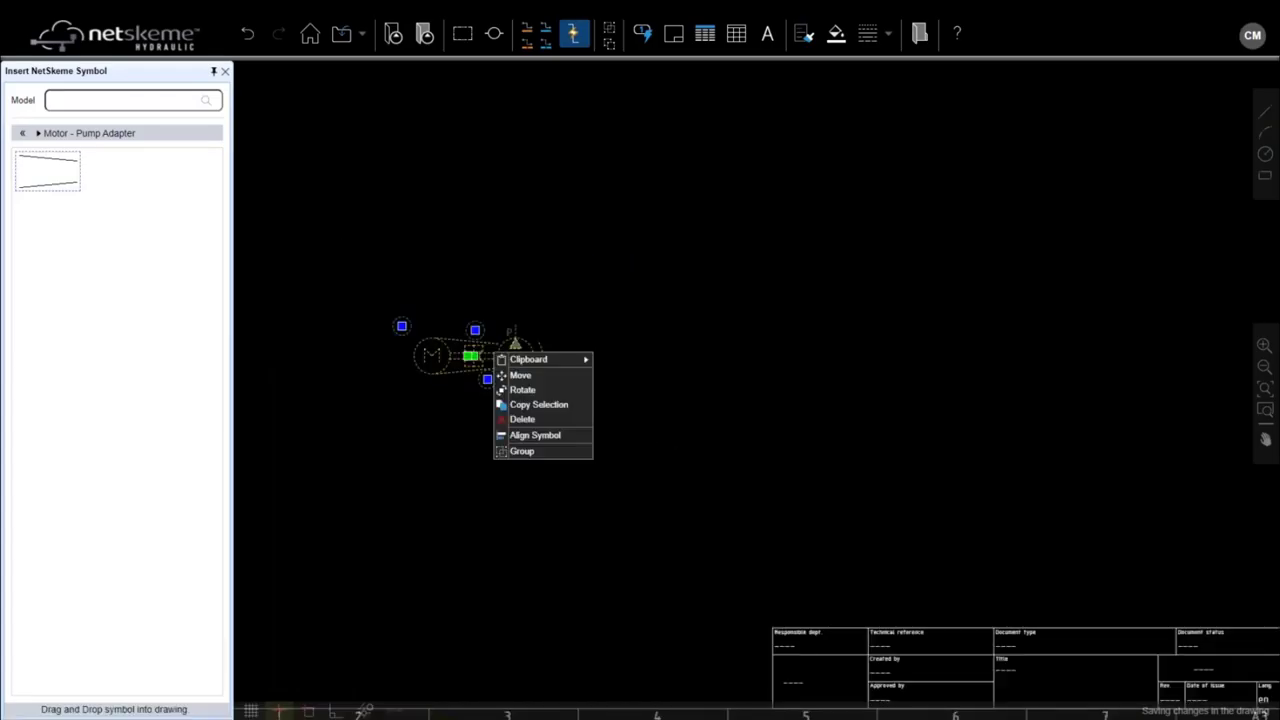
click(522, 451)
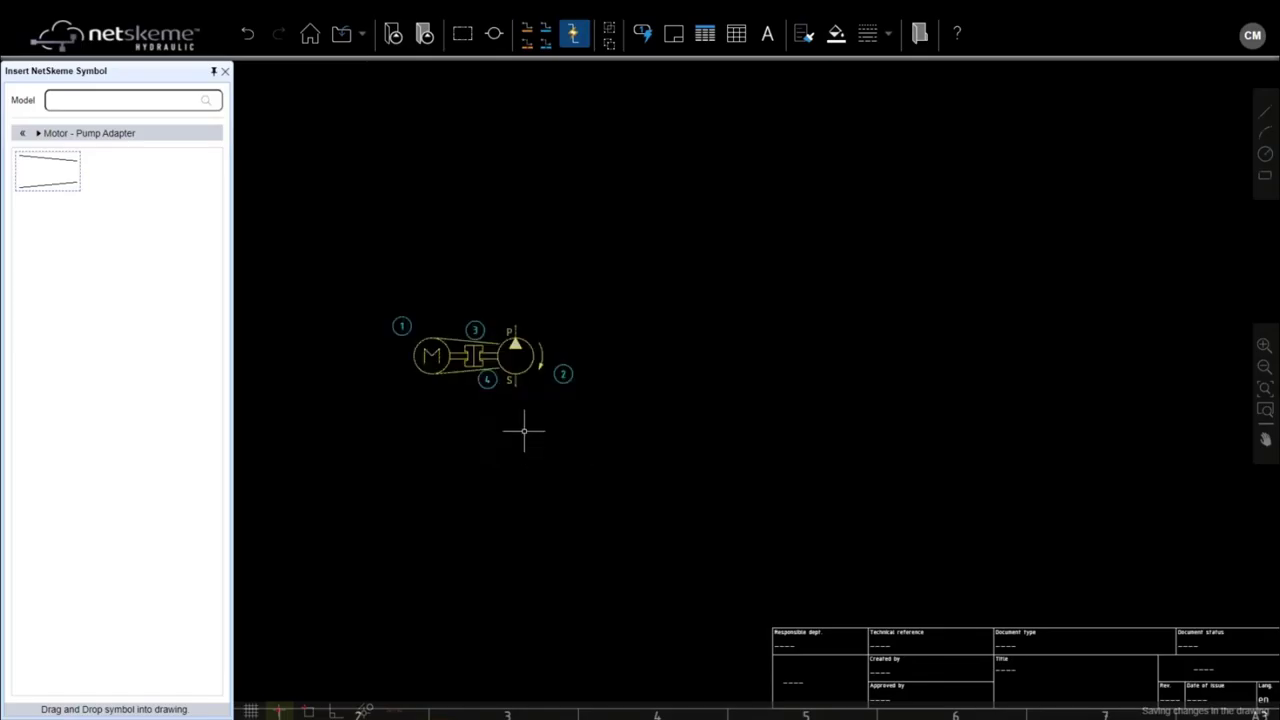
Step: Move the grouped assembly to the lower-left of the sheet, near rows D–E, column 3
click(498, 358)
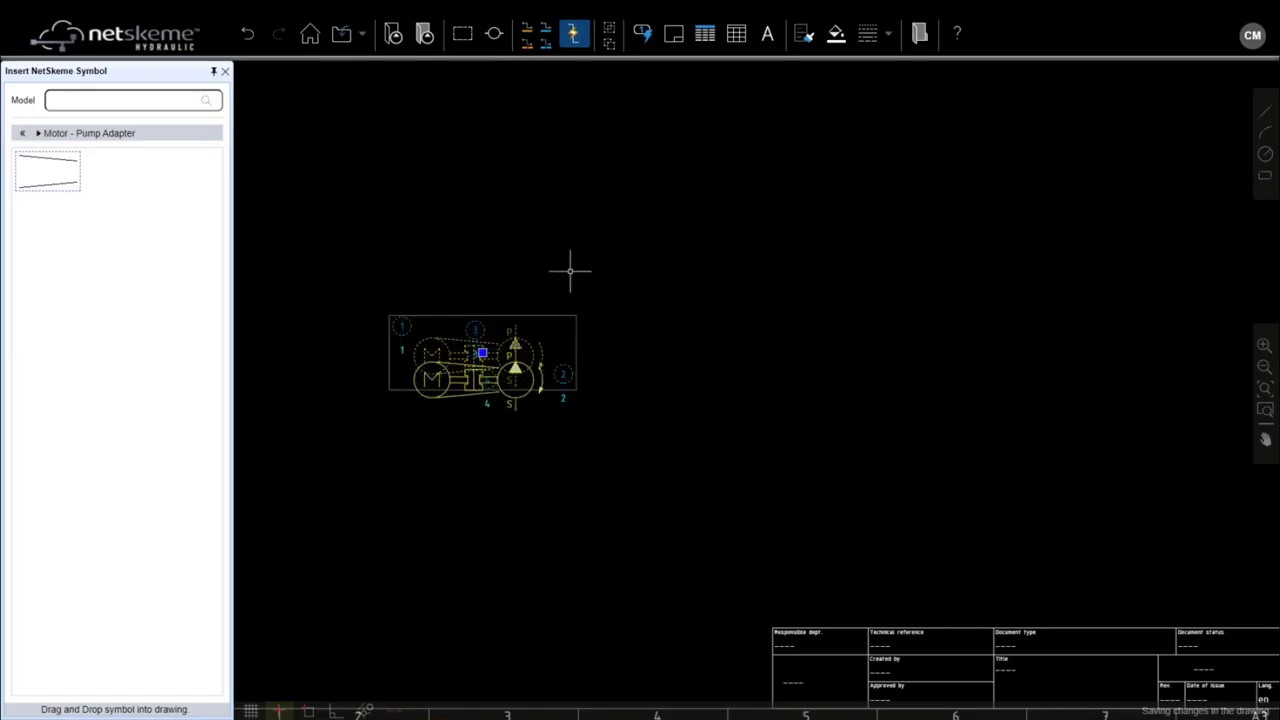
key(Right)
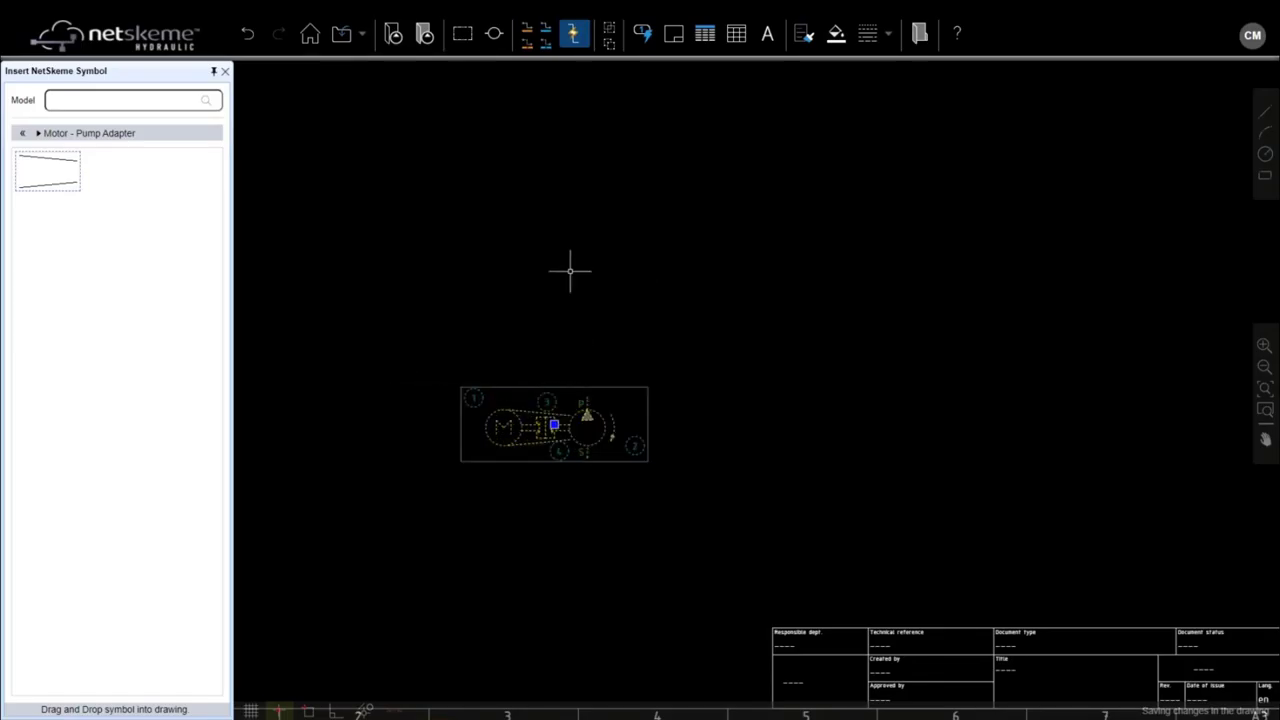
key(Left)
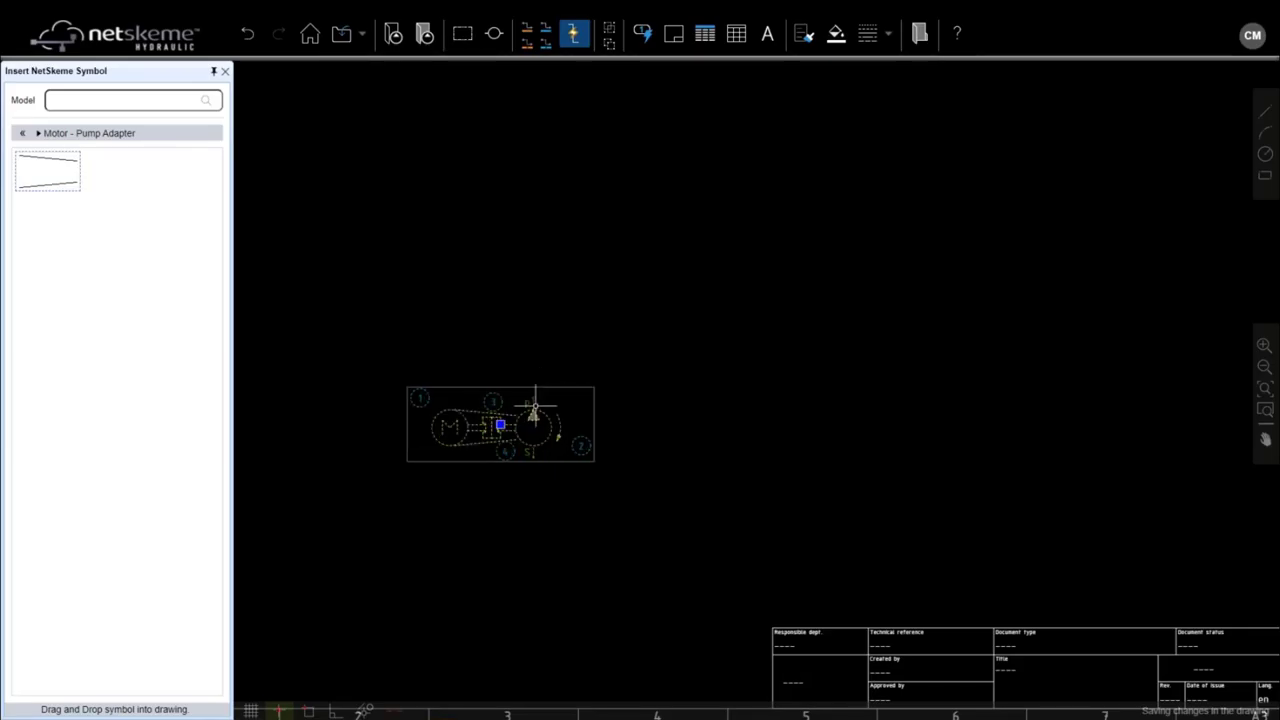
right_click(531, 411)
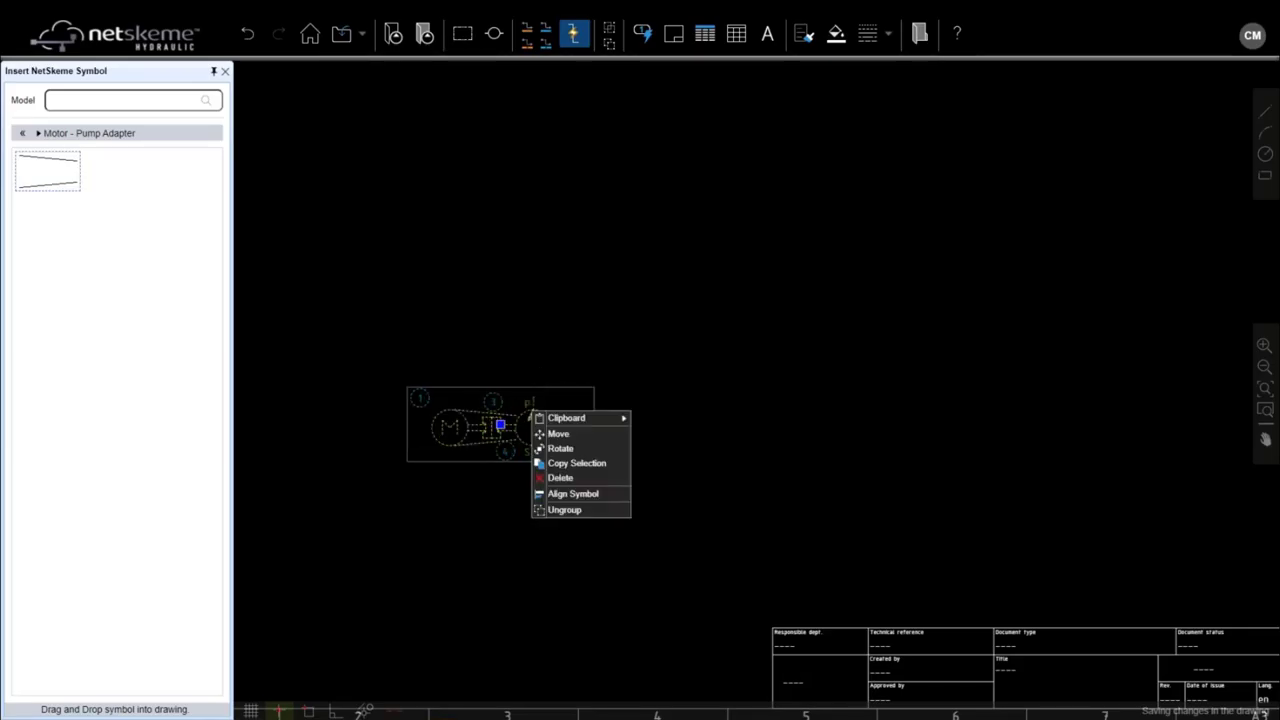
click(559, 434)
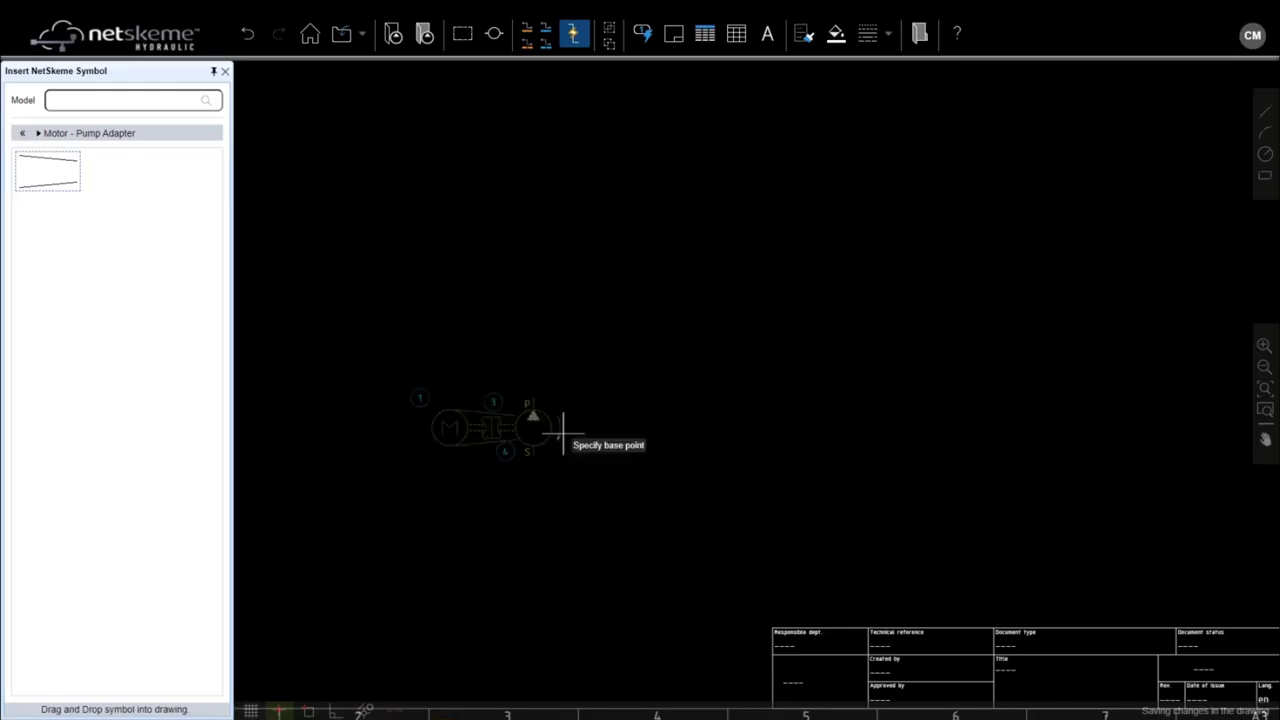
click(408, 521)
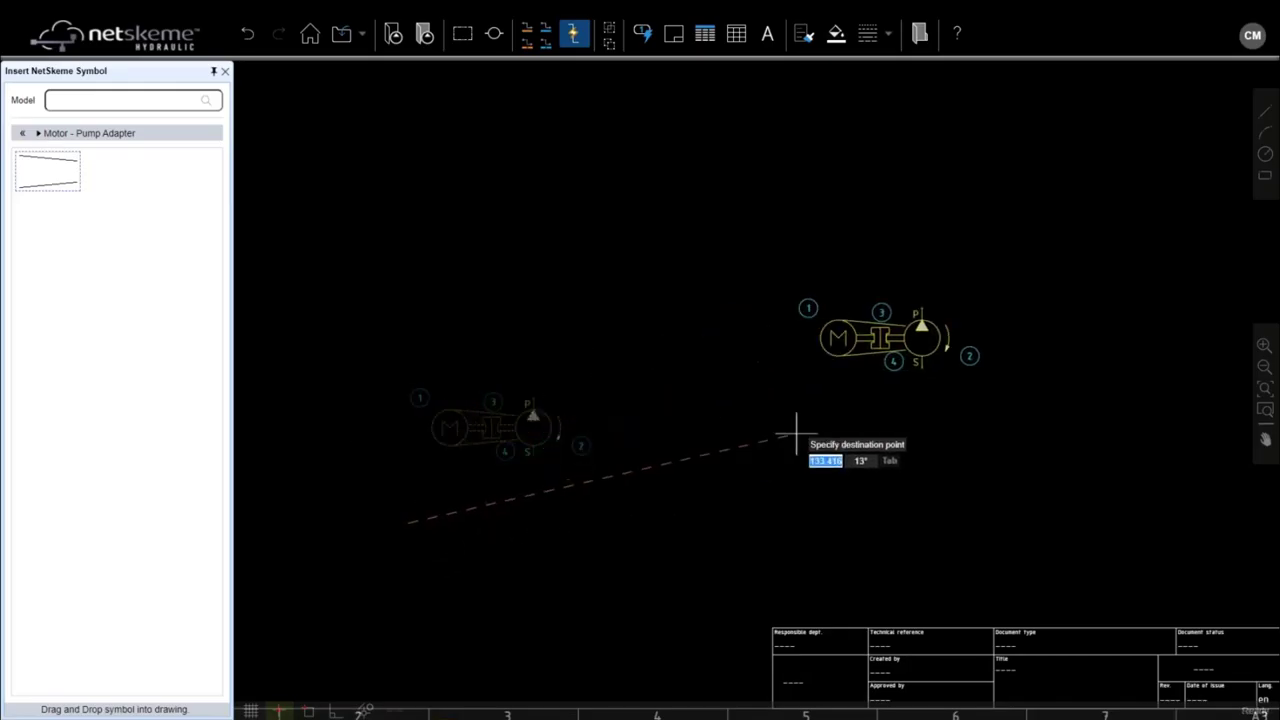
click(800, 431)
click(889, 335)
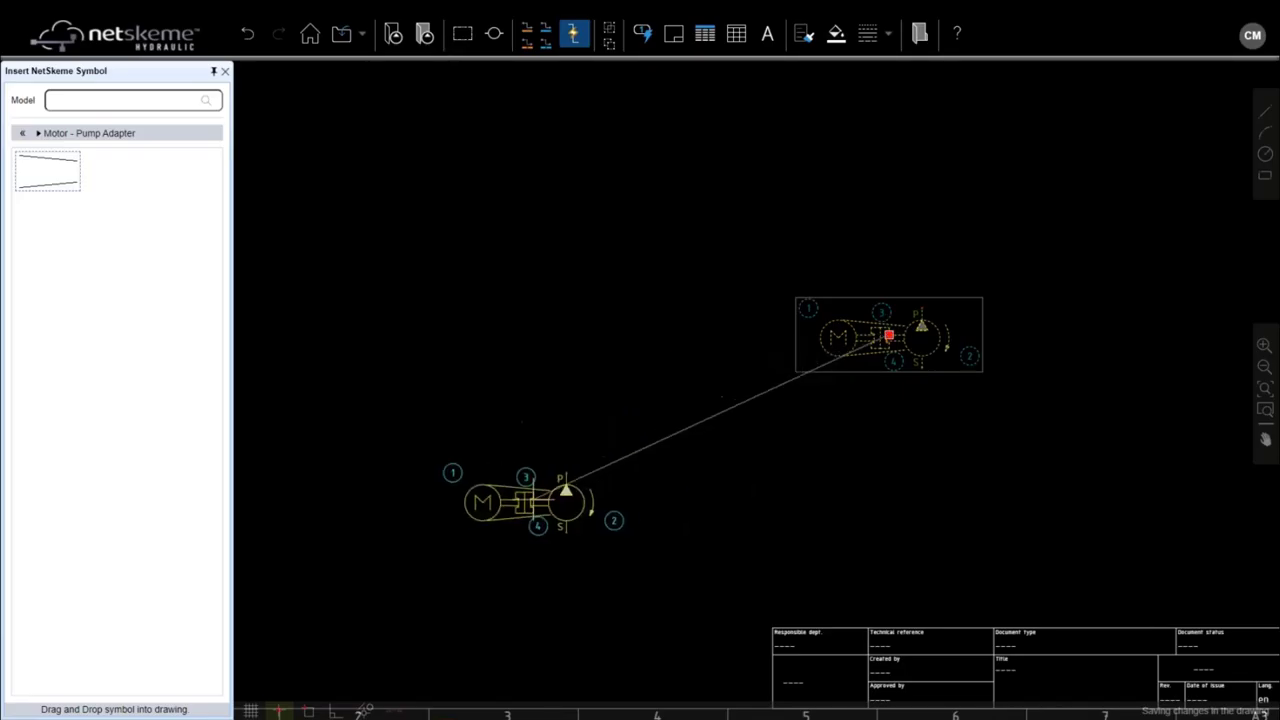
click(533, 494)
scroll(502, 476, down, 2)
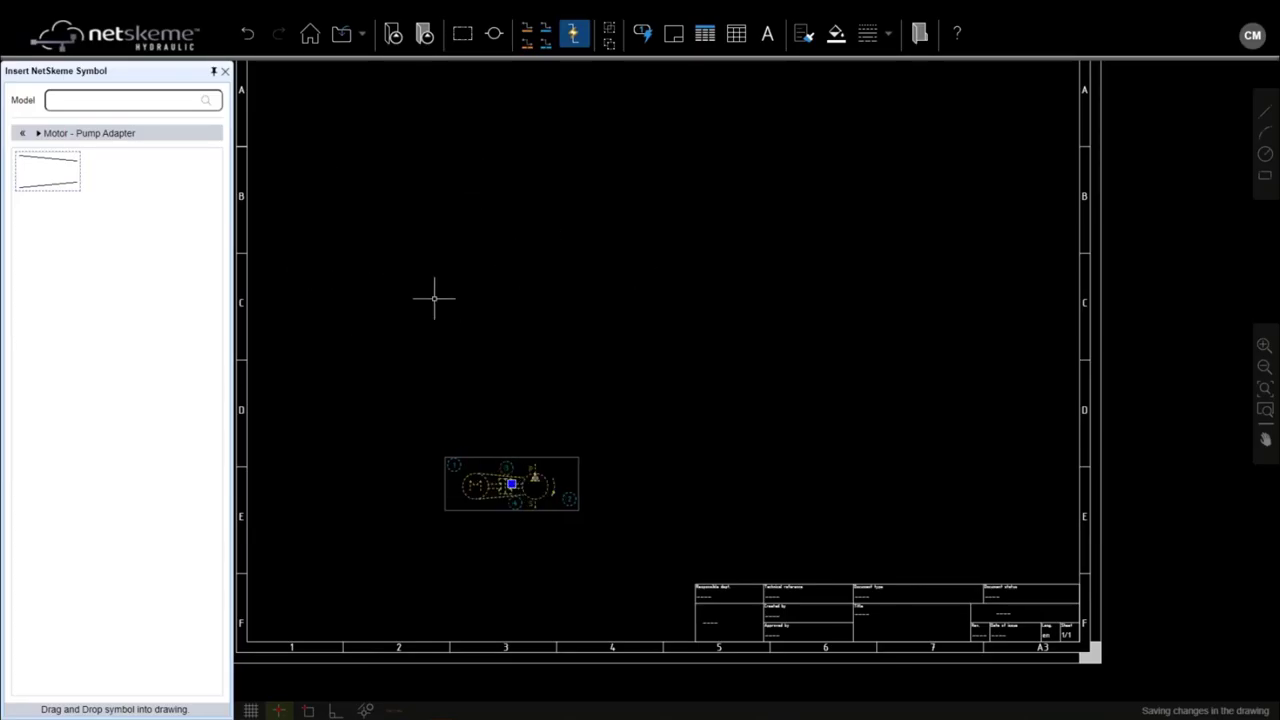
key(Escape)
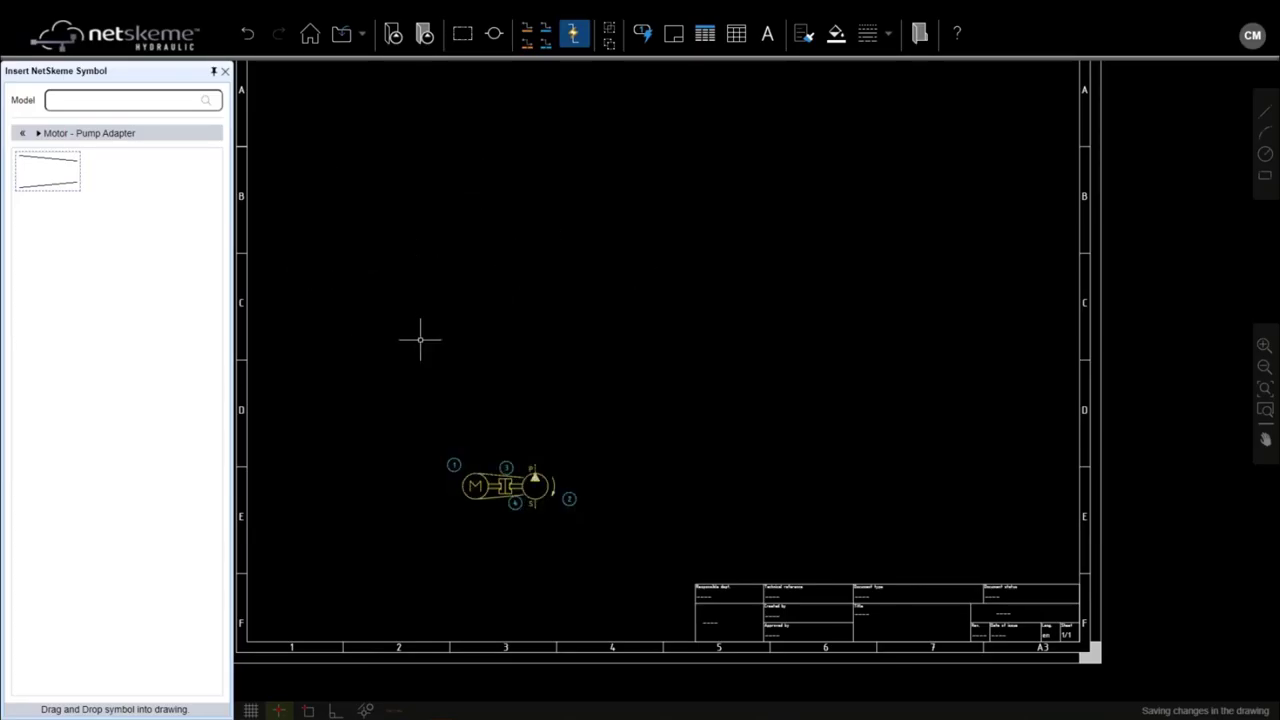
Step: Draw a magenta dash-dot rectangle, tagged 5, just above the motor-pump group
click(463, 35)
click(456, 295)
click(644, 419)
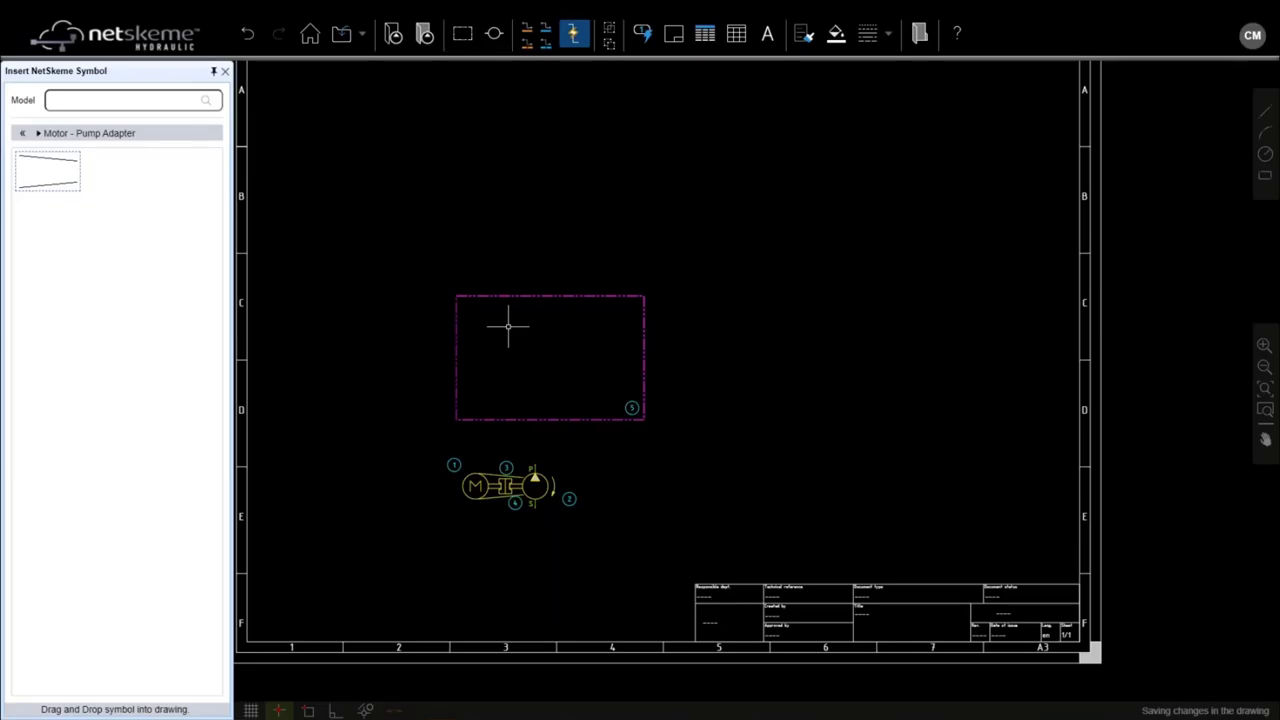
Step: Search models for CV10 and place the second result, a spring-loaded check valve, inside the rectangle
click(92, 100)
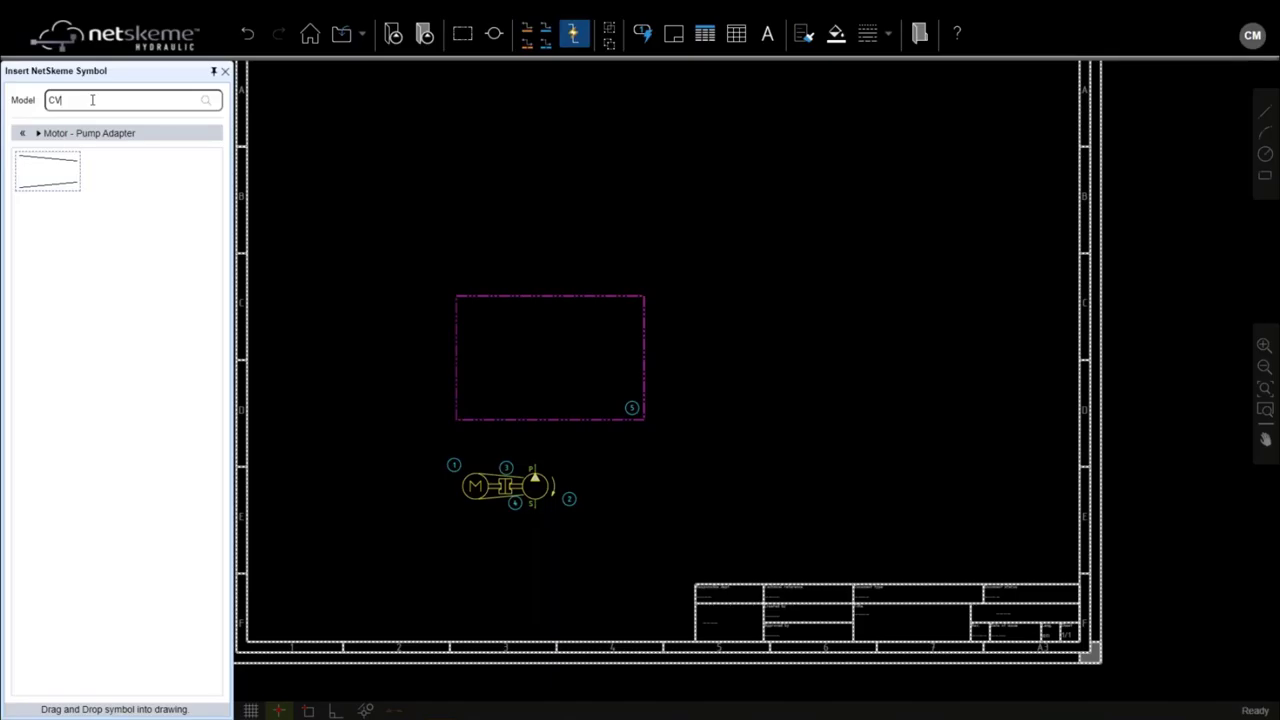
click(206, 102)
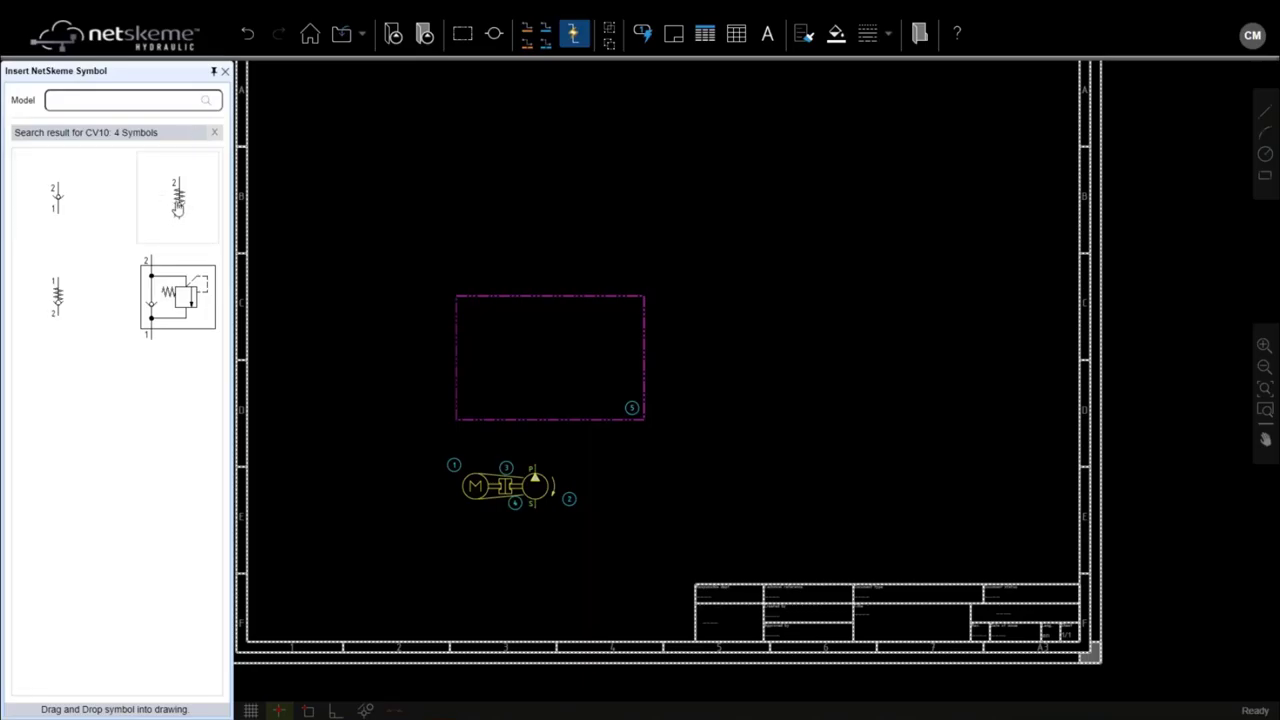
drag(177, 205, 531, 374)
scroll(528, 388, up, 1)
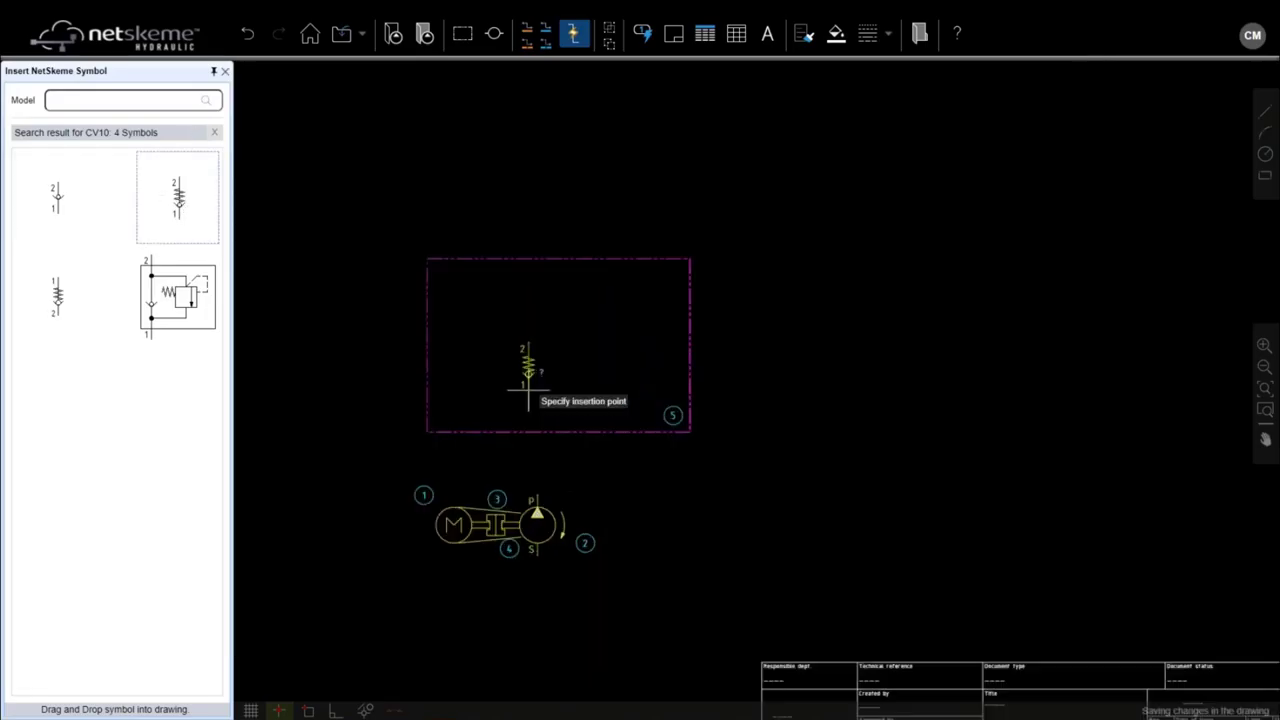
scroll(528, 388, up, 1)
click(535, 395)
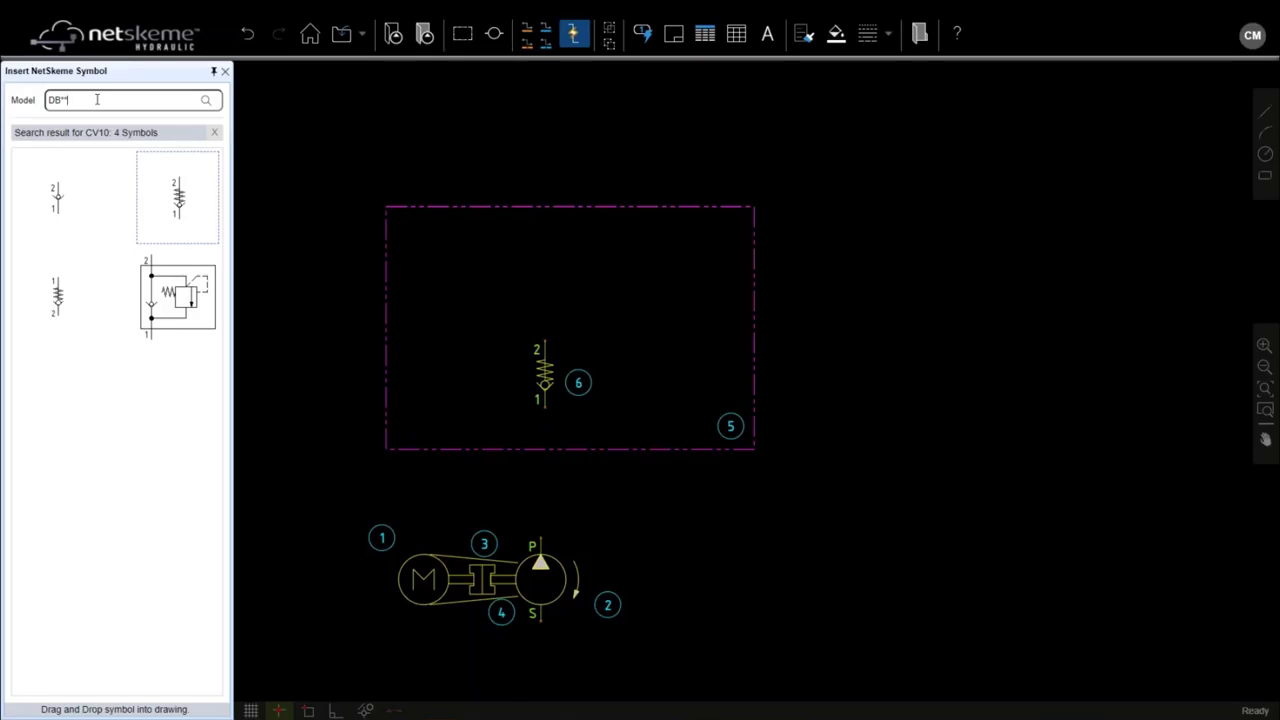
Step: Insert a DB* pressure relief valve (7), rotate it left, and move it beside check valve 6
key(Return)
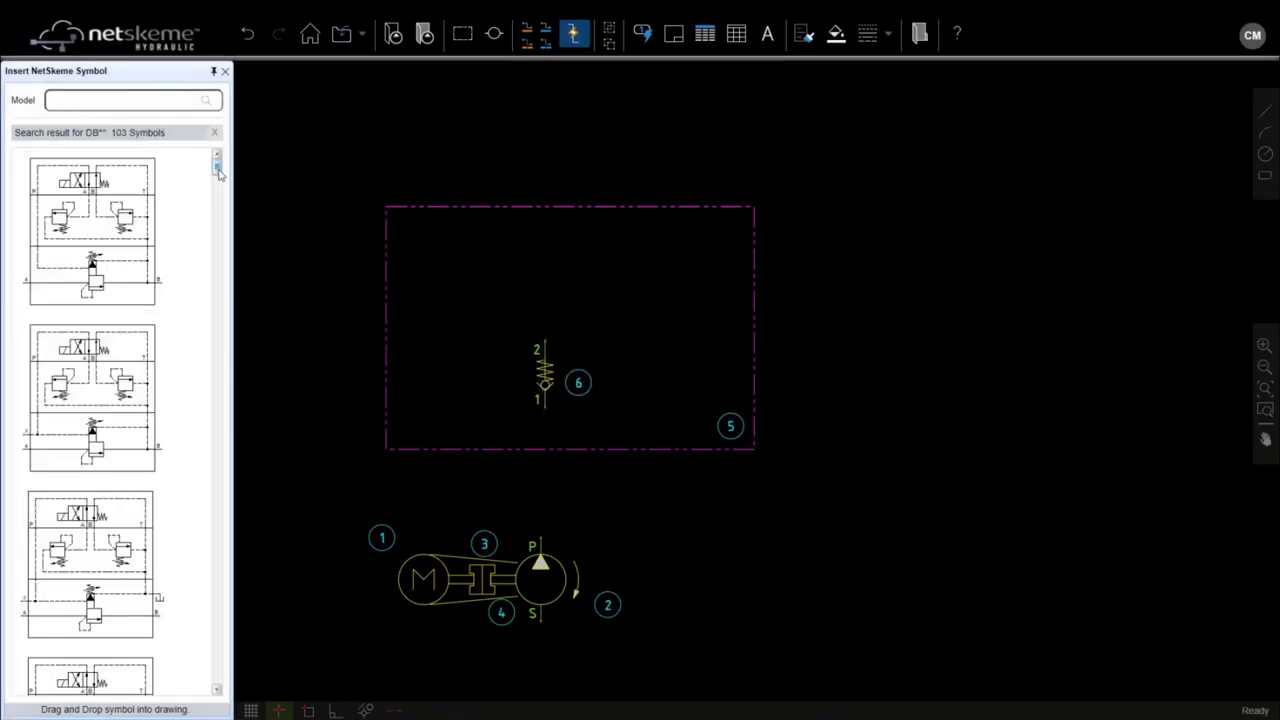
drag(218, 172, 217, 229)
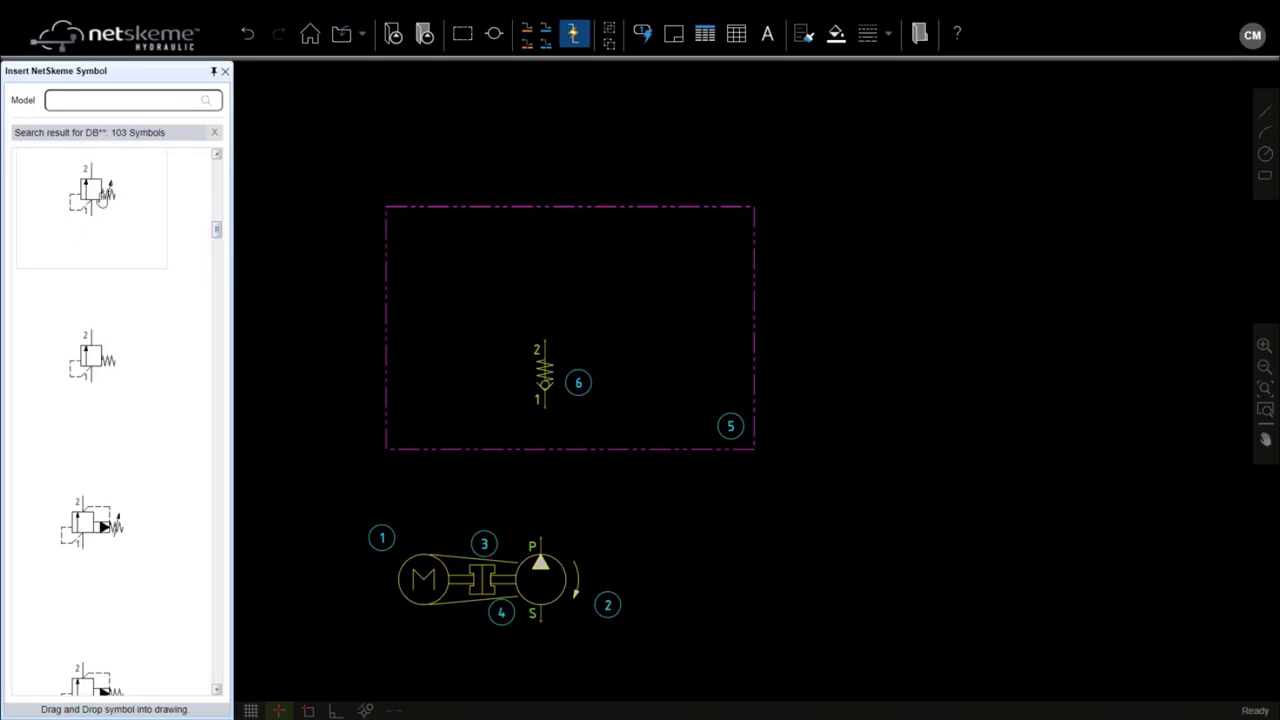
mouse_move(100, 198)
mouse_down()
mouse_move(509, 330)
mouse_move(468, 330)
mouse_up()
scroll(468, 330, up, 2)
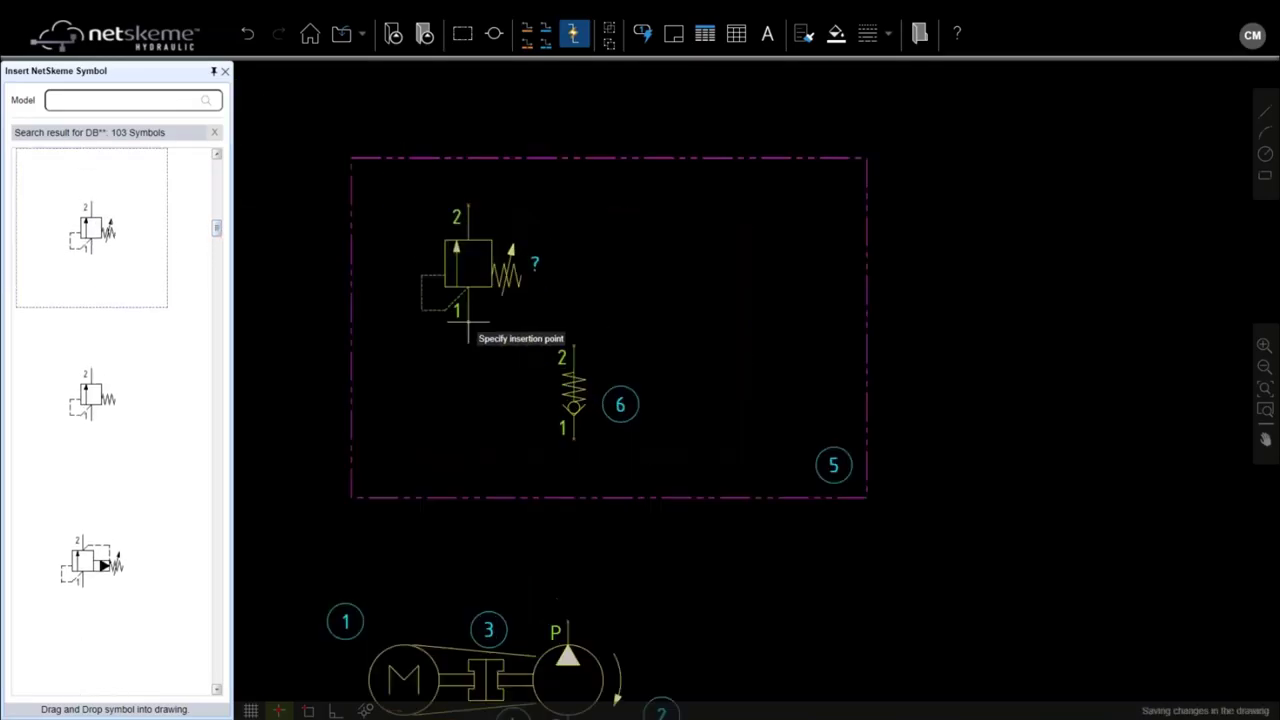
click(468, 322)
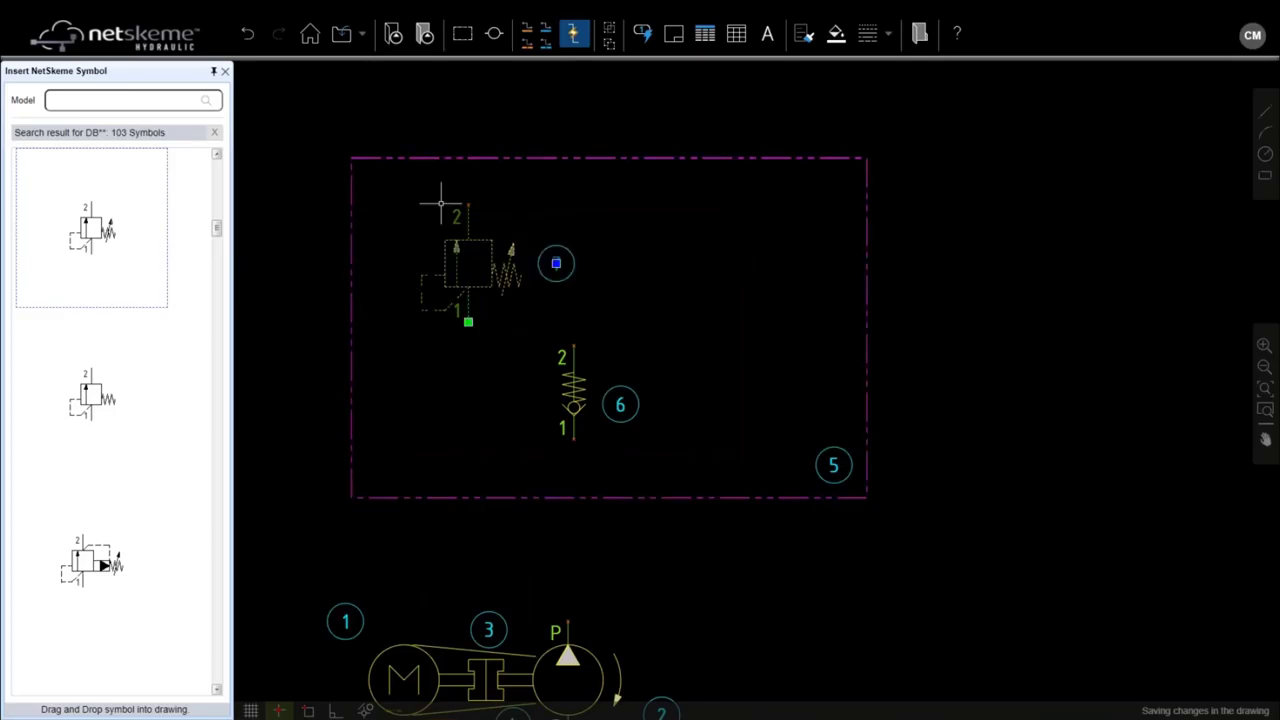
right_click(458, 282)
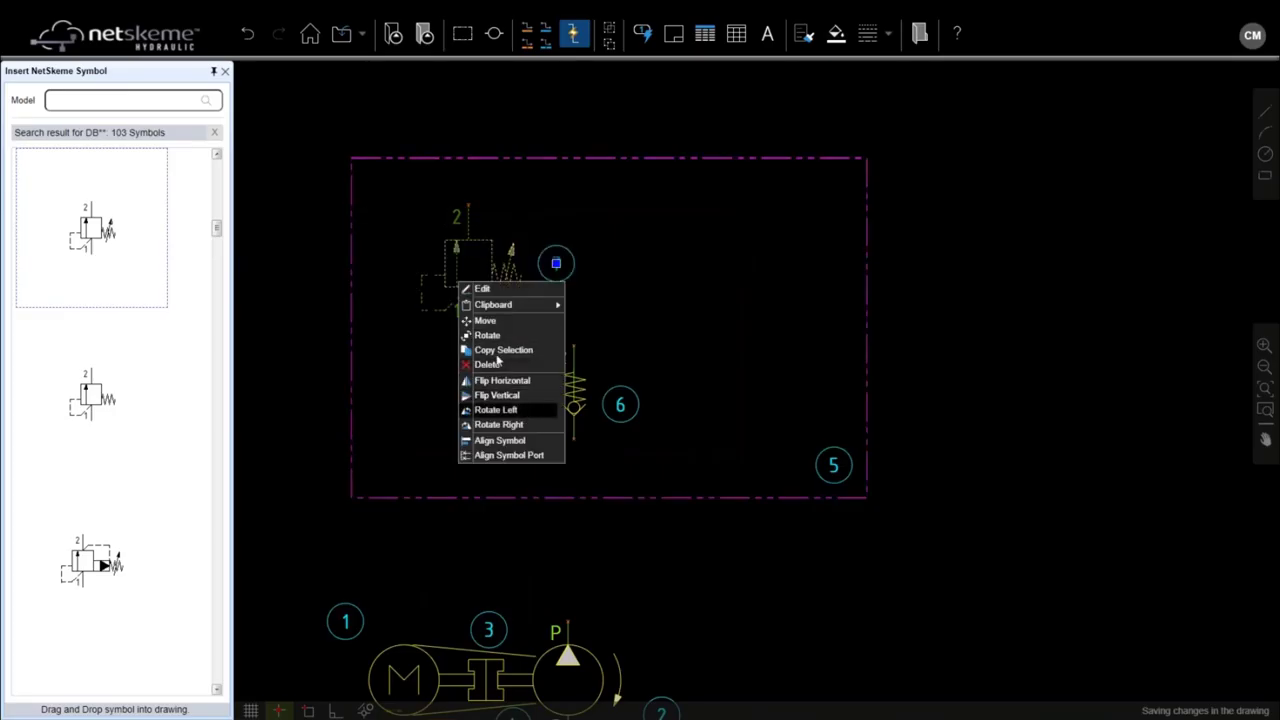
click(528, 411)
drag(556, 263, 389, 320)
scroll(604, 315, down, 2)
key(Escape)
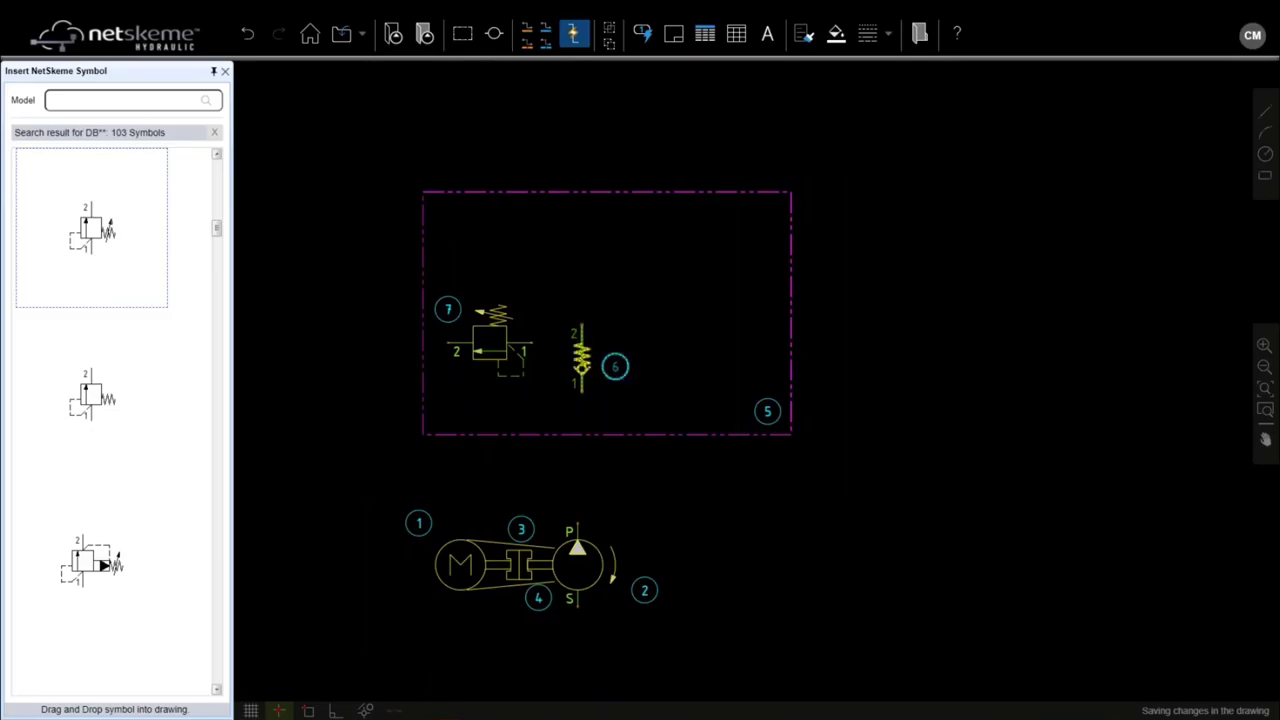
Step: Nudge check valve 6 slightly lower and reposition relief valve 7 within the frame
click(581, 355)
drag(615, 367, 607, 392)
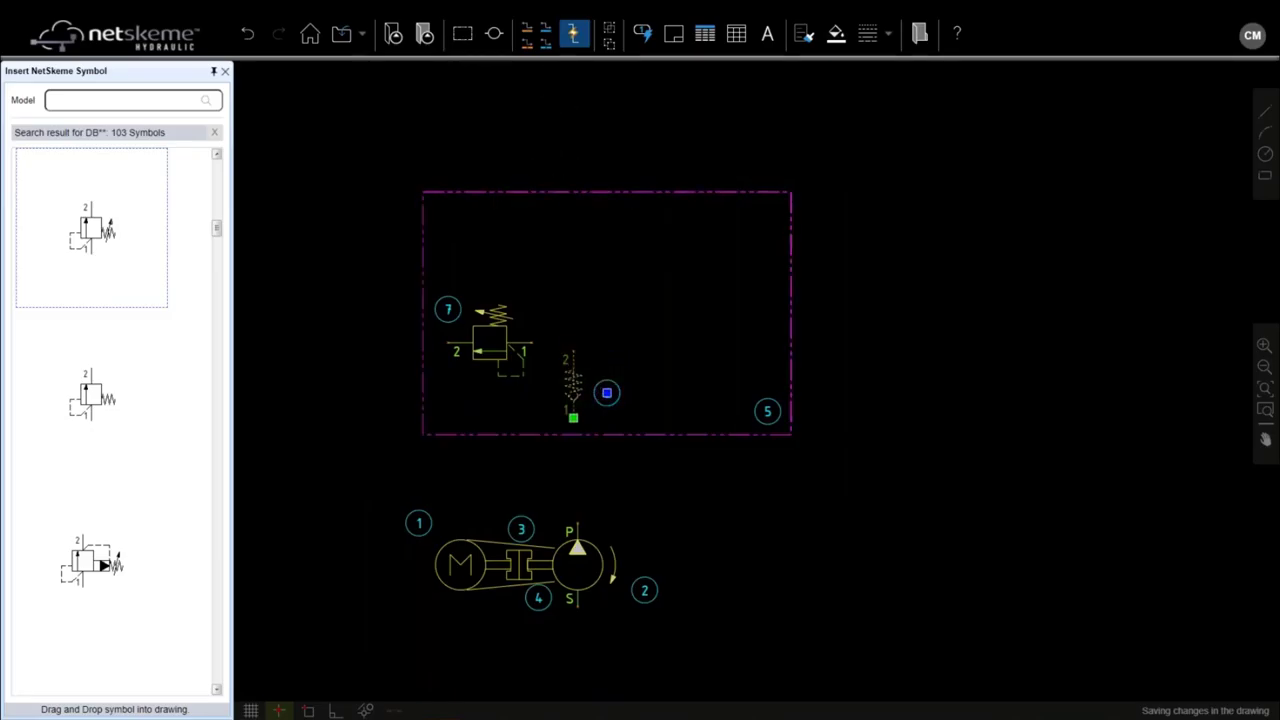
click(488, 349)
drag(500, 331, 566, 245)
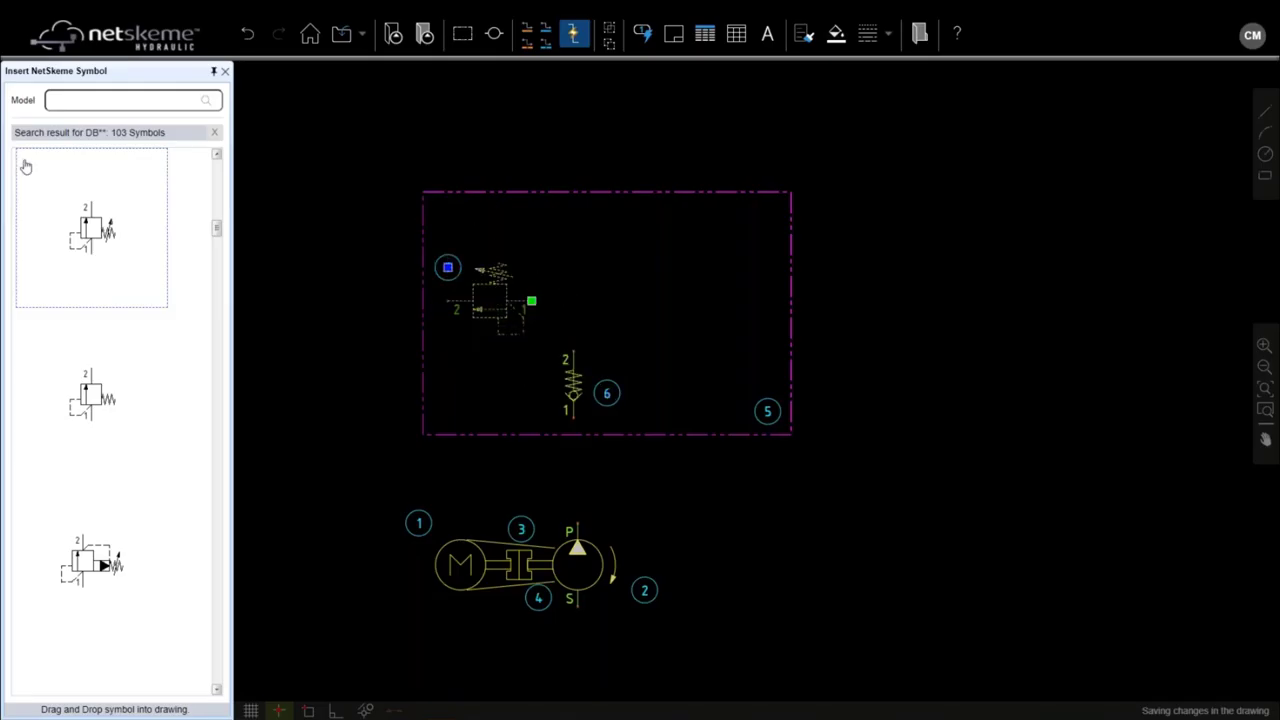
Step: Insert a flipped Single filter with bypass and clogging switch (8) in the frame's upper right
click(215, 137)
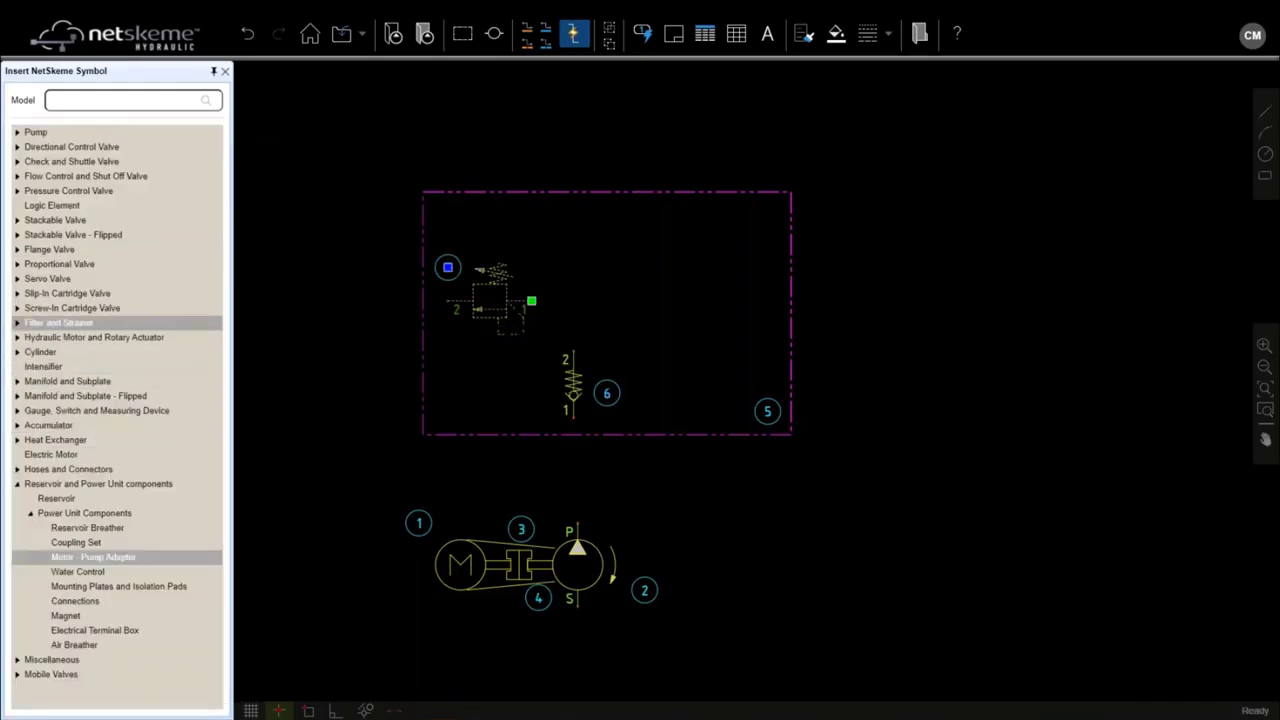
click(17, 323)
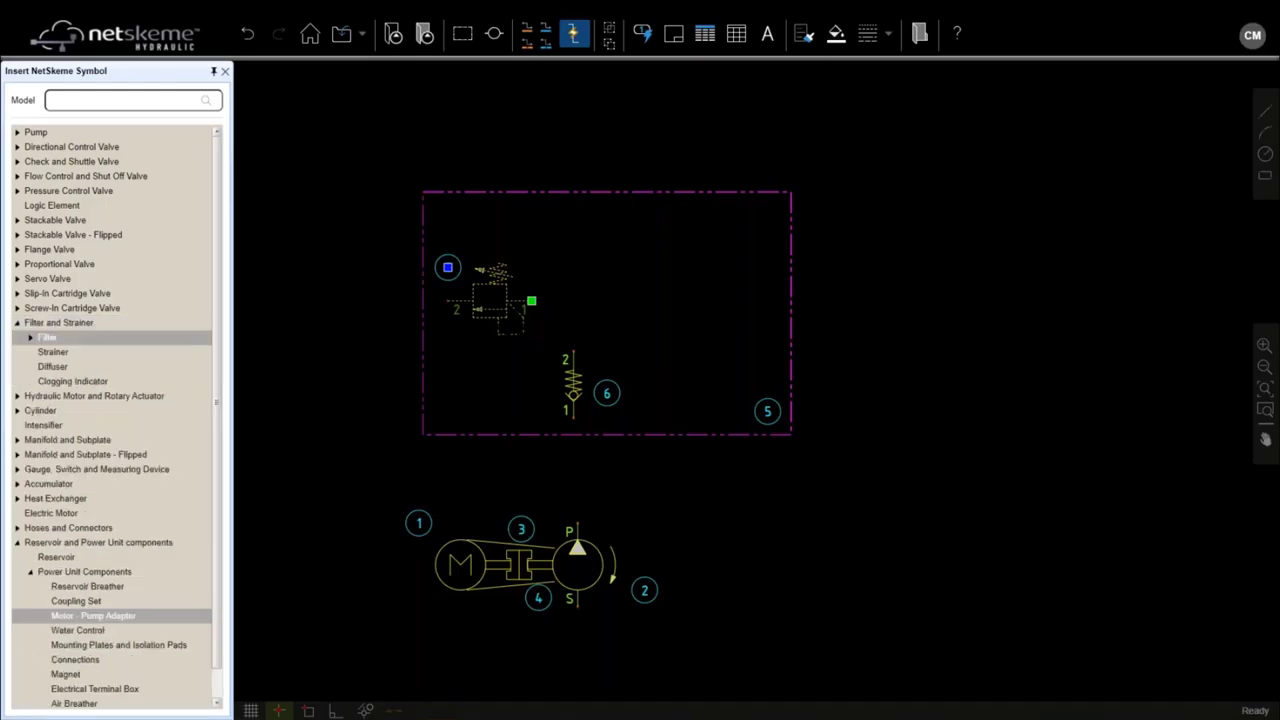
click(30, 338)
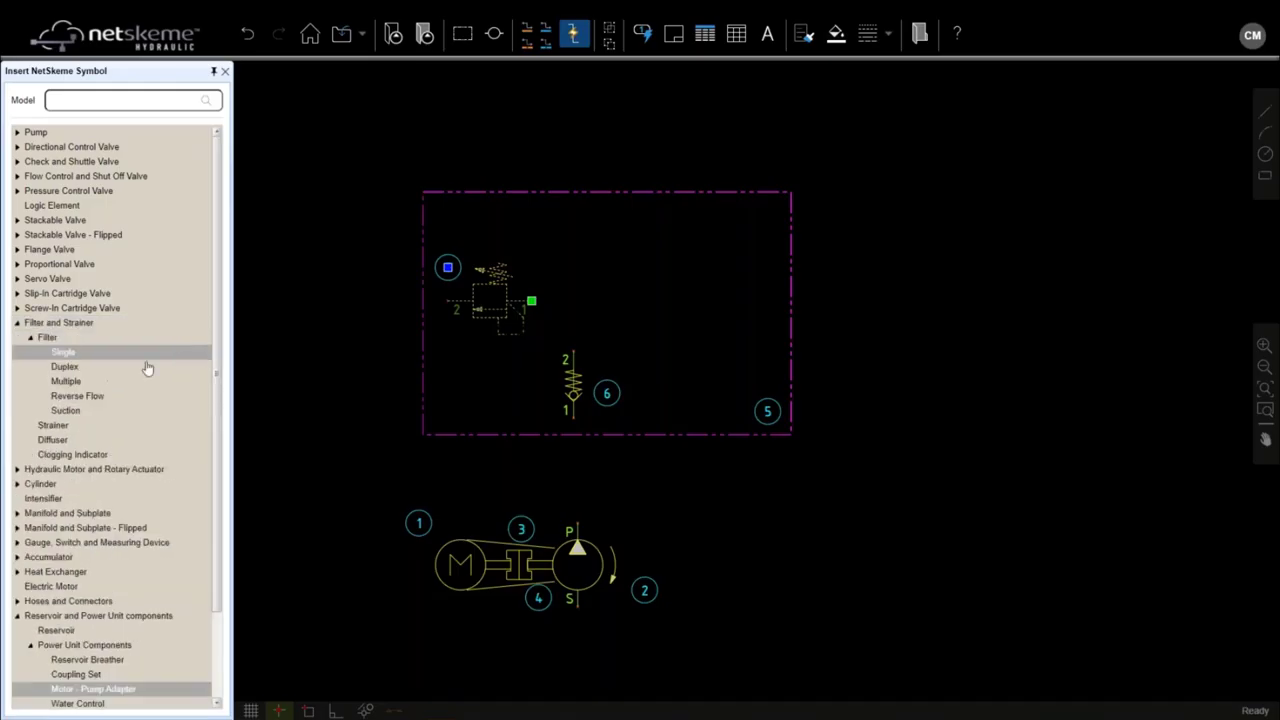
click(70, 354)
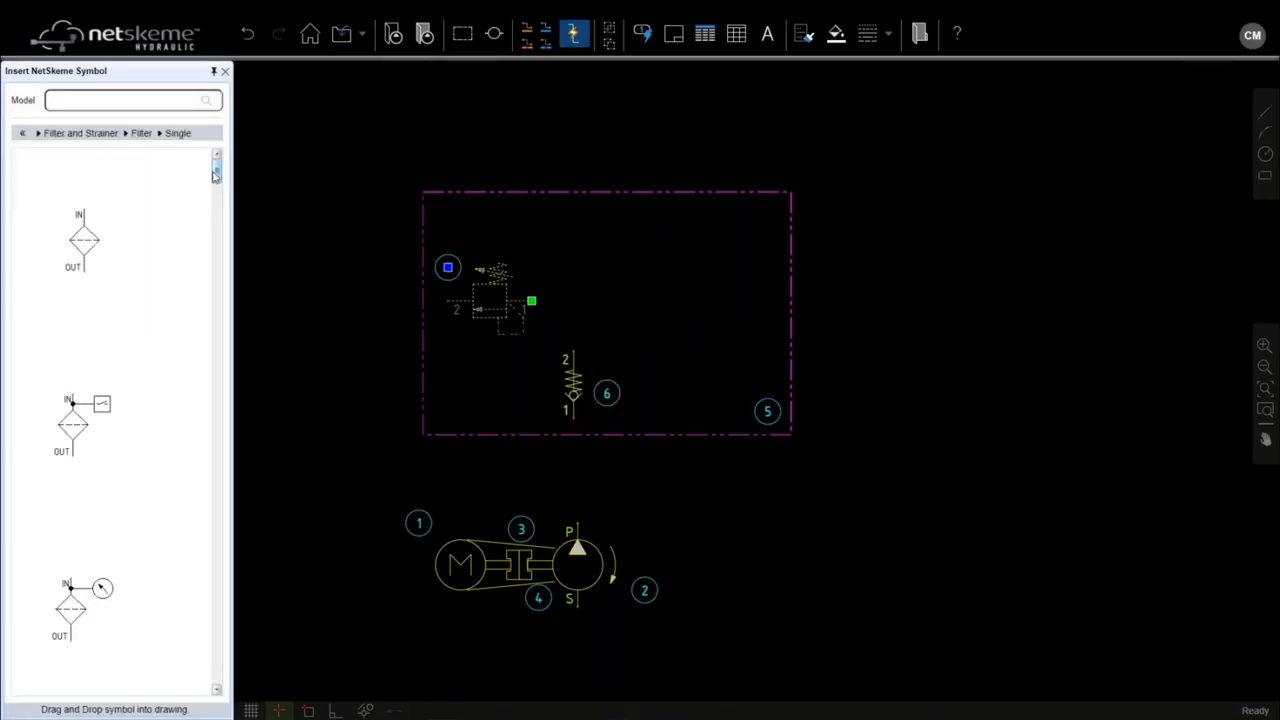
drag(215, 170, 218, 262)
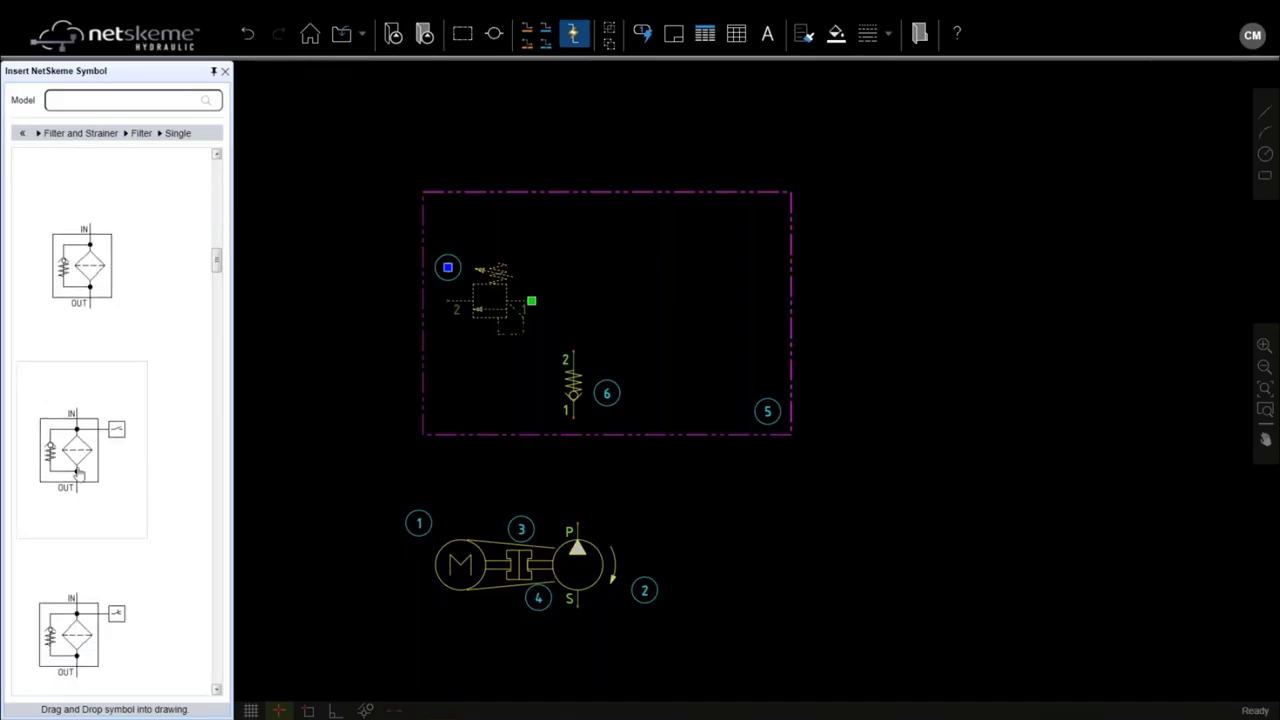
click(78, 474)
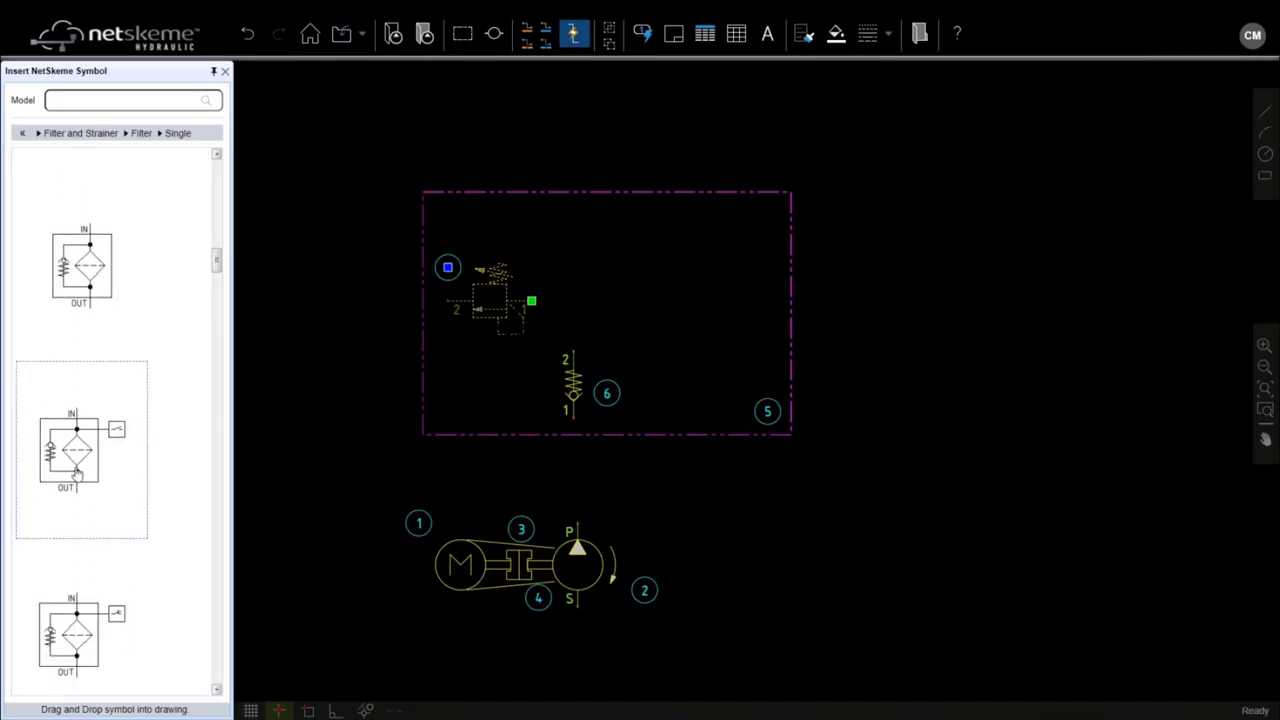
click(699, 230)
right_click(713, 284)
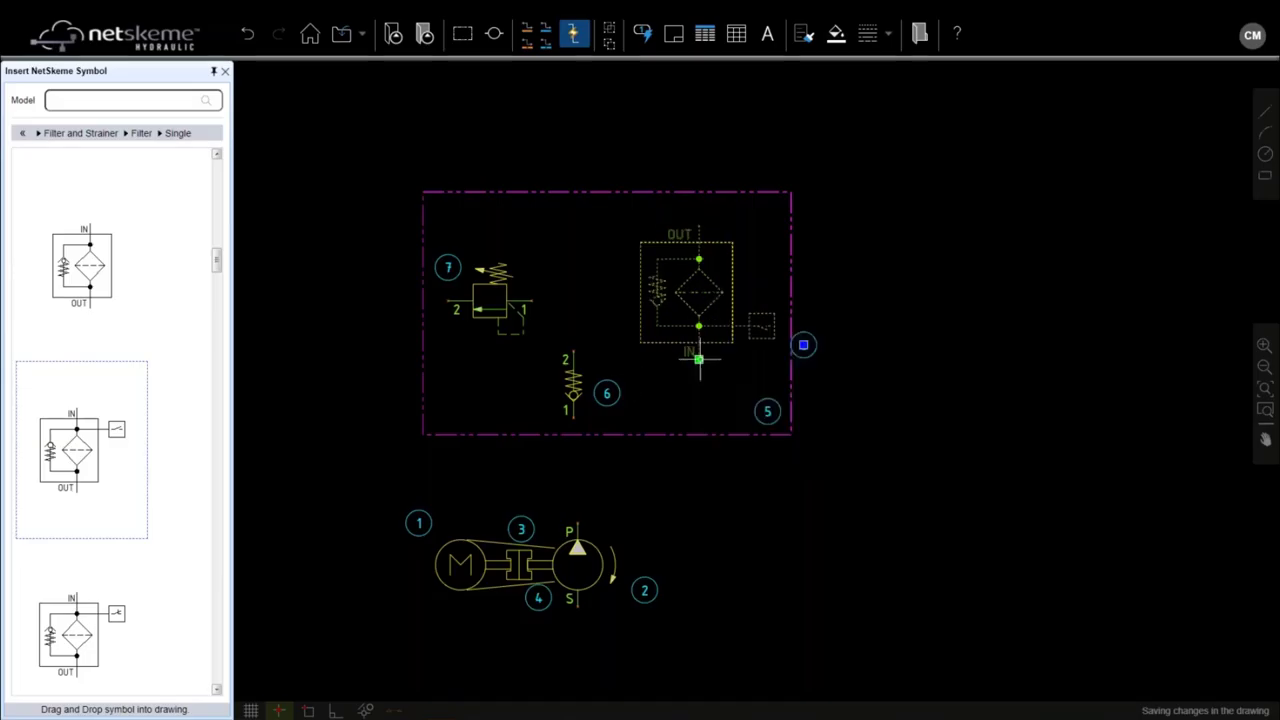
drag(698, 360, 673, 309)
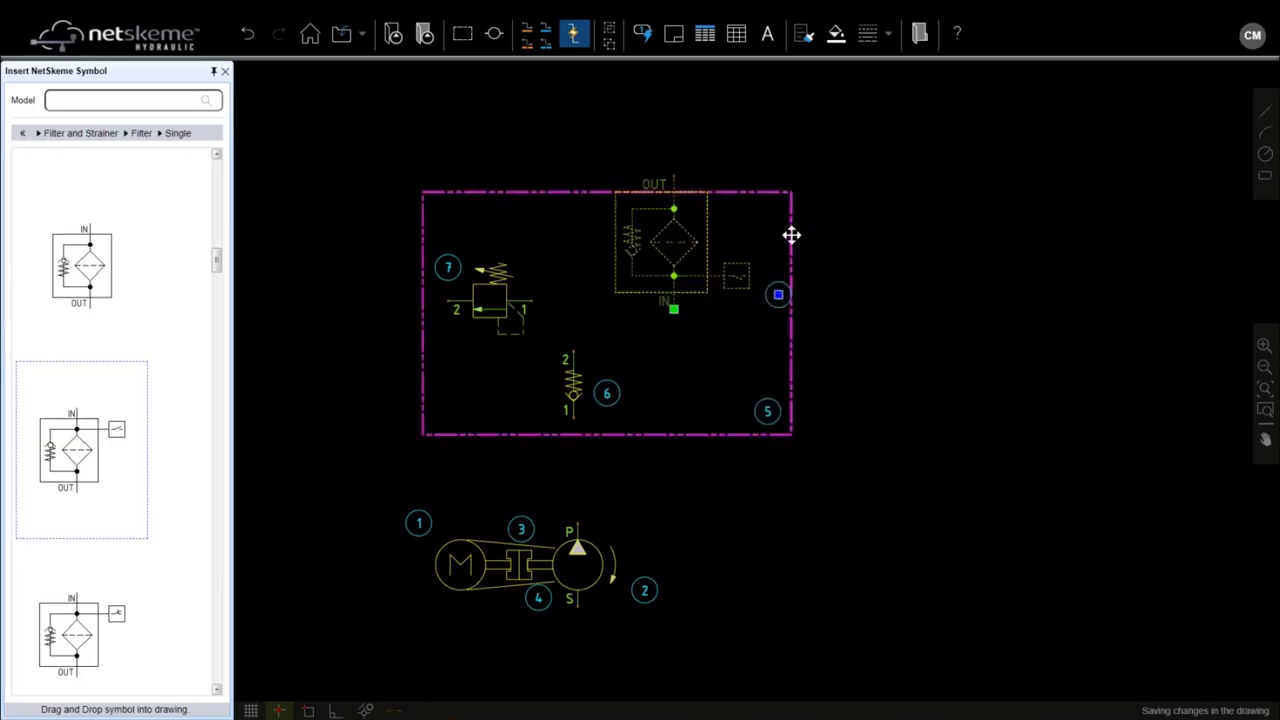
key(Escape)
Step: Stretch frame 5's top edge upward and its right edge further right
click(606, 190)
click(607, 190)
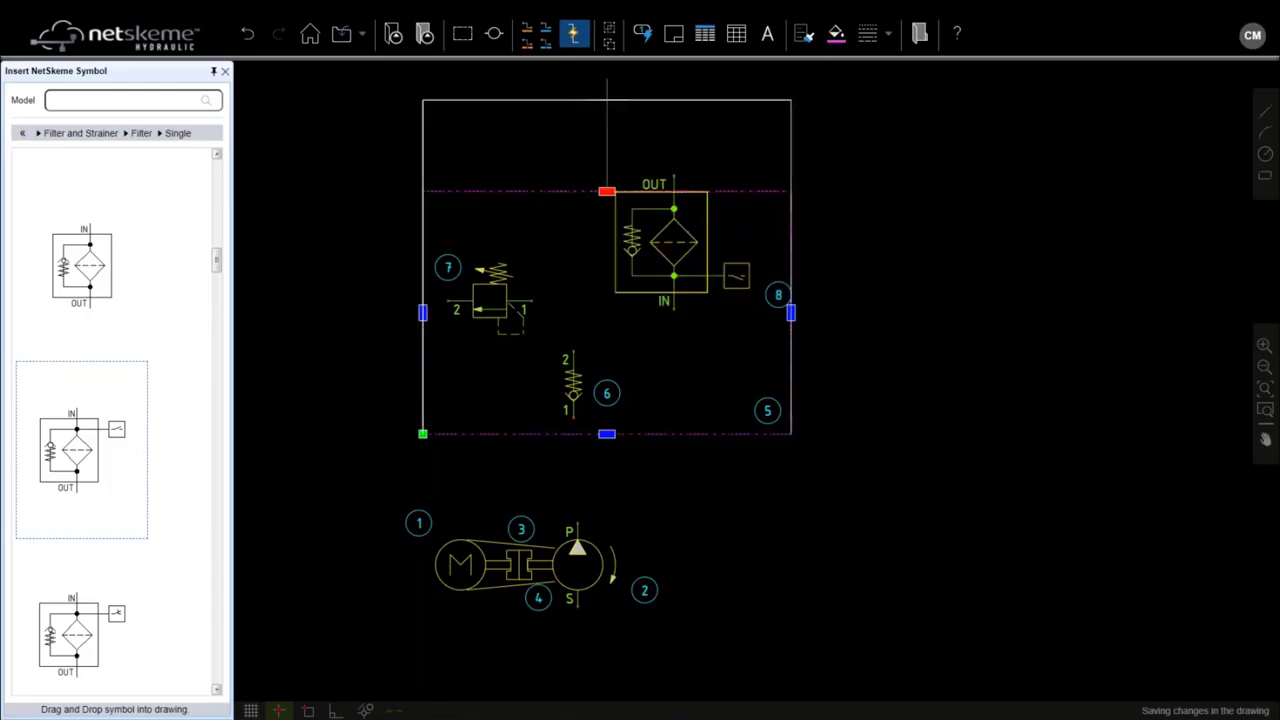
click(607, 100)
click(790, 267)
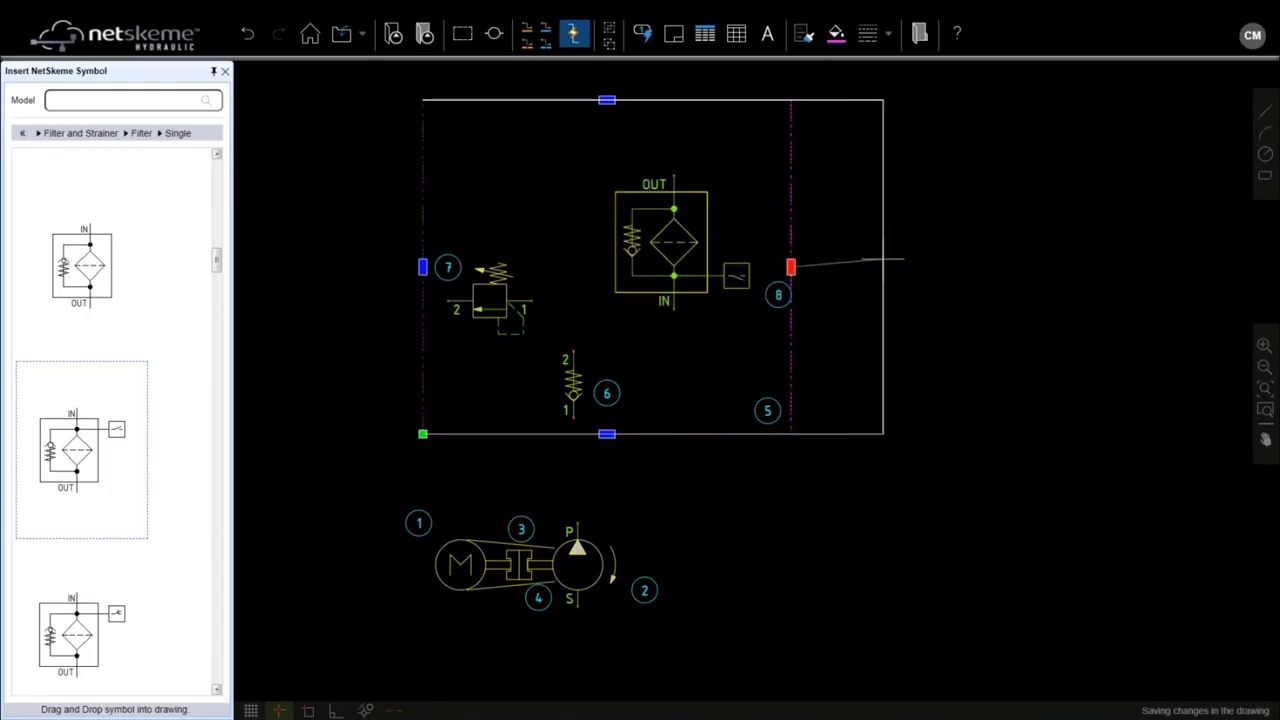
click(883, 267)
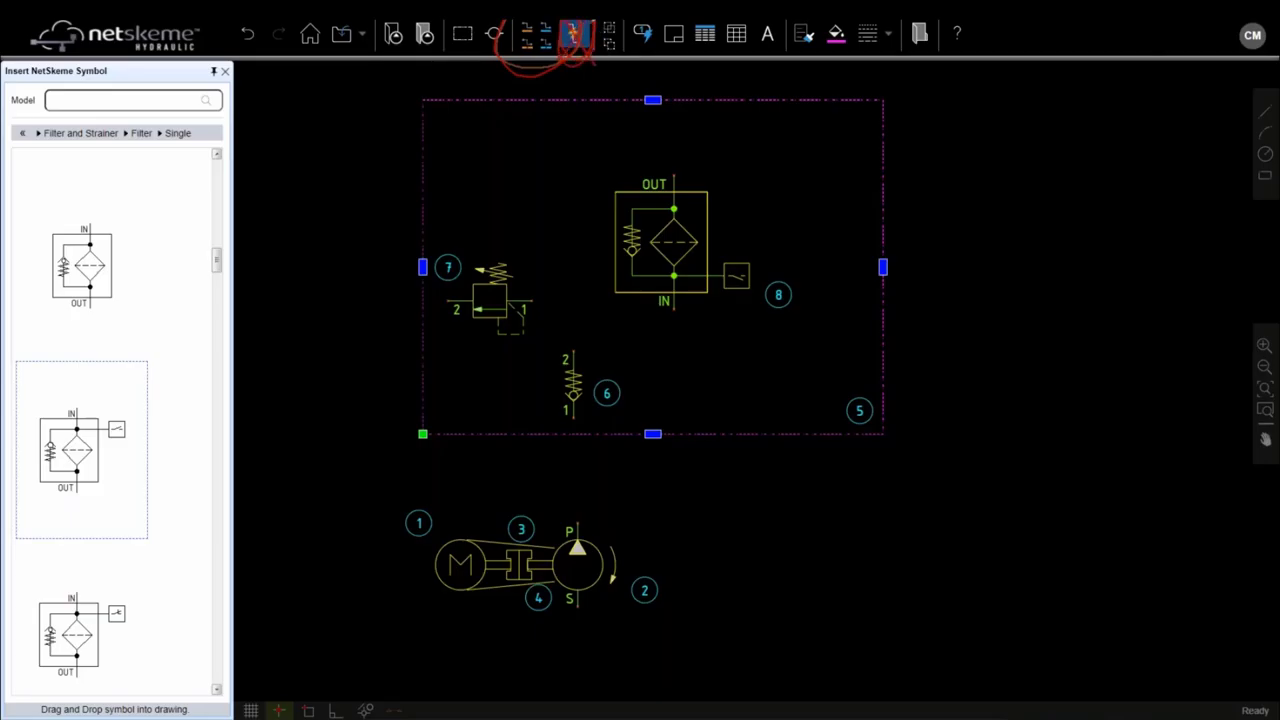
Step: Draw pressure lines from pump P to check valve 6, then to filter IN, teeing in relief valve 7
click(527, 35)
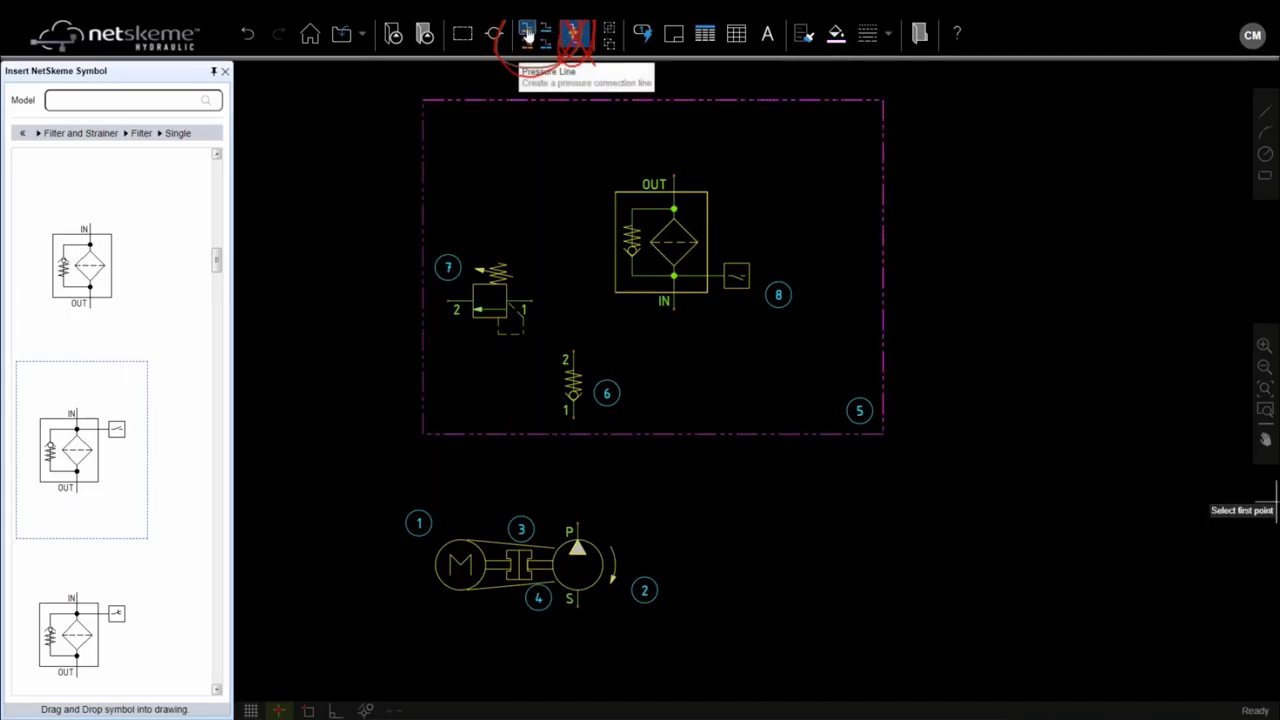
click(573, 418)
click(577, 523)
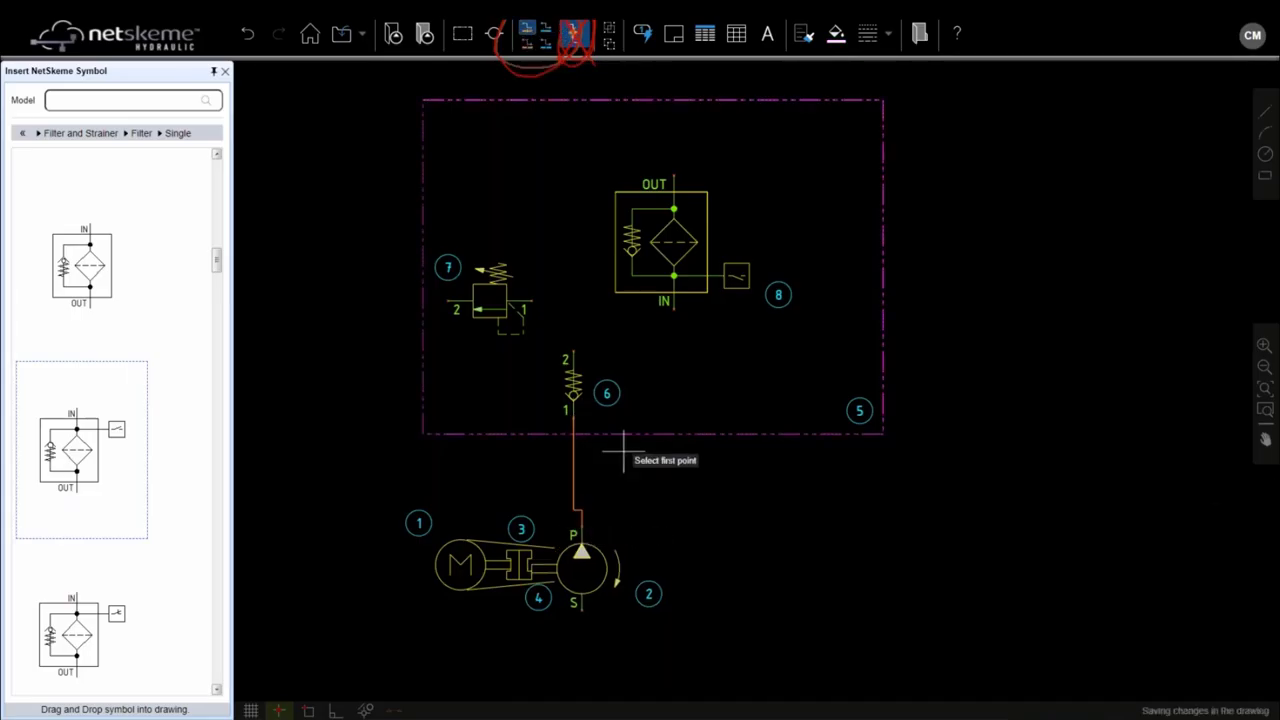
click(673, 311)
click(573, 350)
click(531, 300)
click(590, 334)
key(Escape)
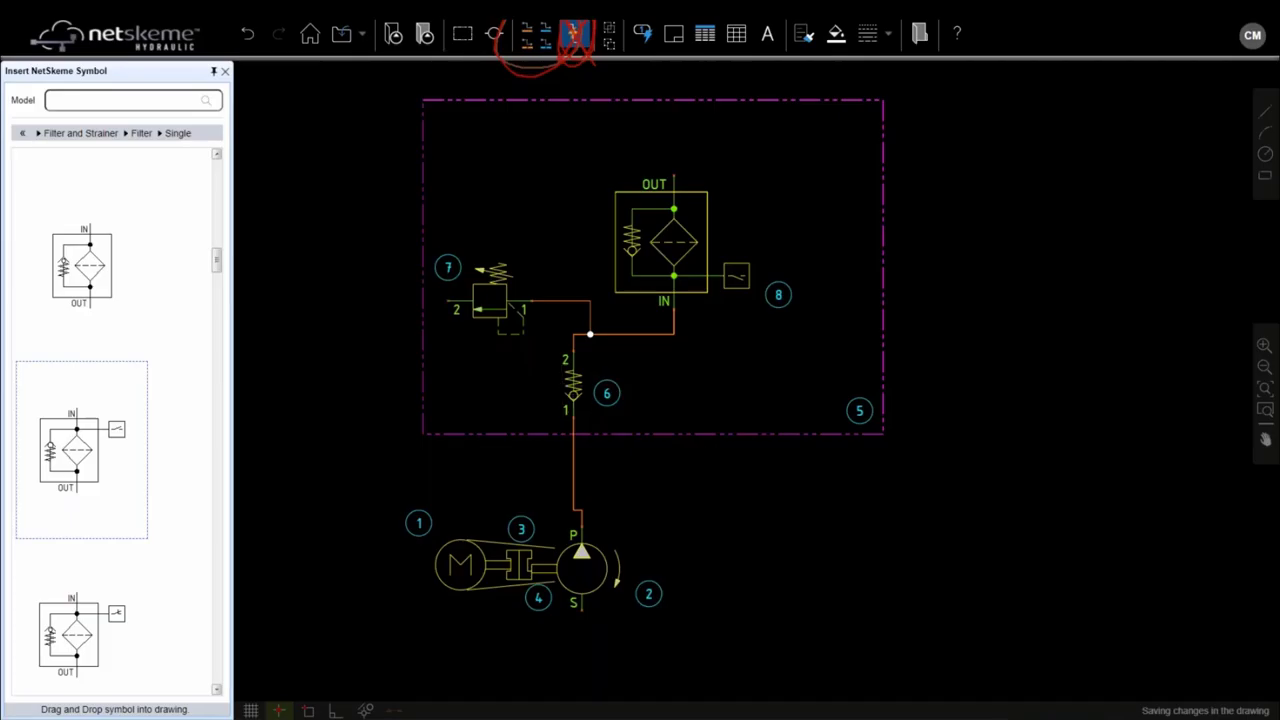
click(584, 545)
Step: Ungroup the motor-pump assembly and realign the pump, coupling and motor with the pressure line
right_click(568, 542)
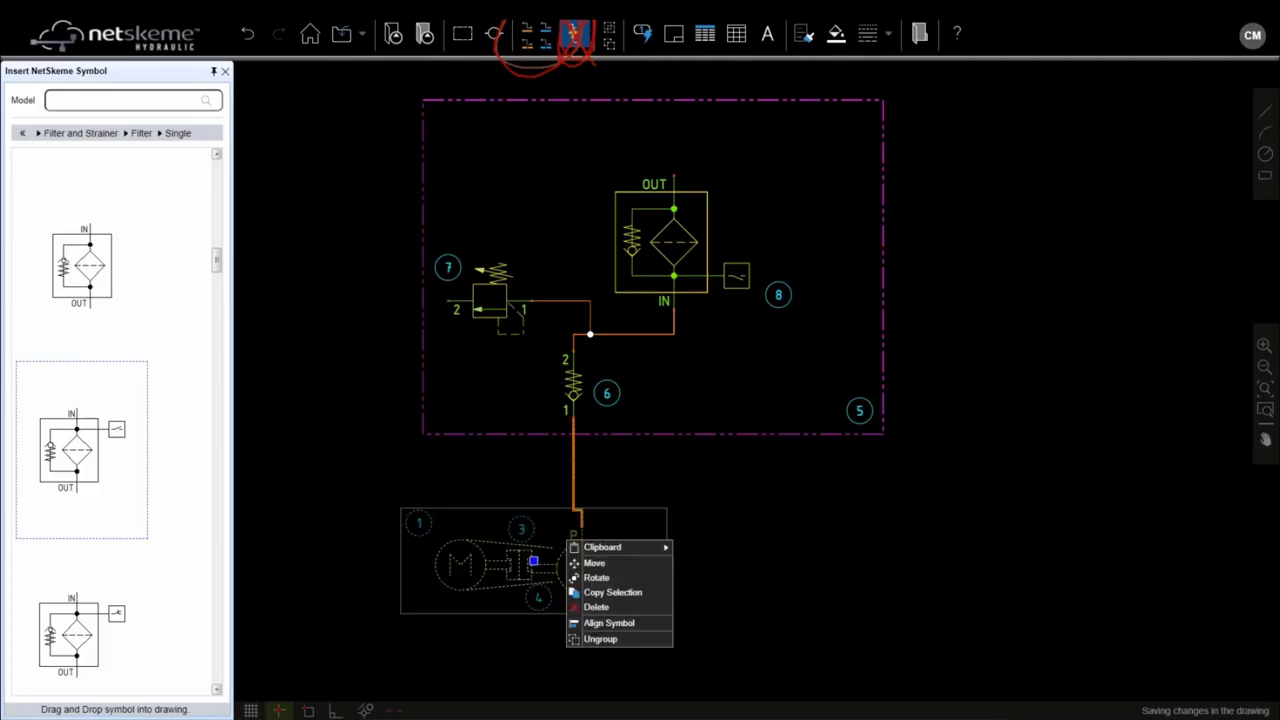
click(600, 638)
click(584, 546)
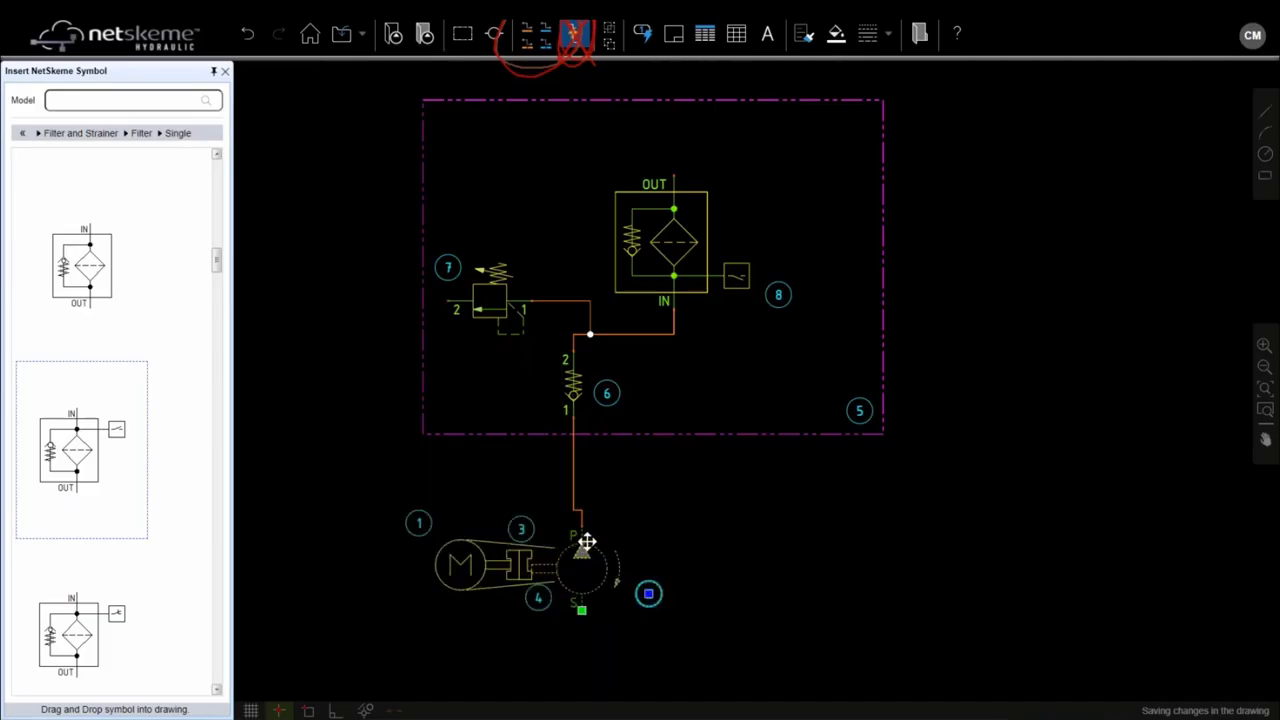
drag(584, 546, 584, 538)
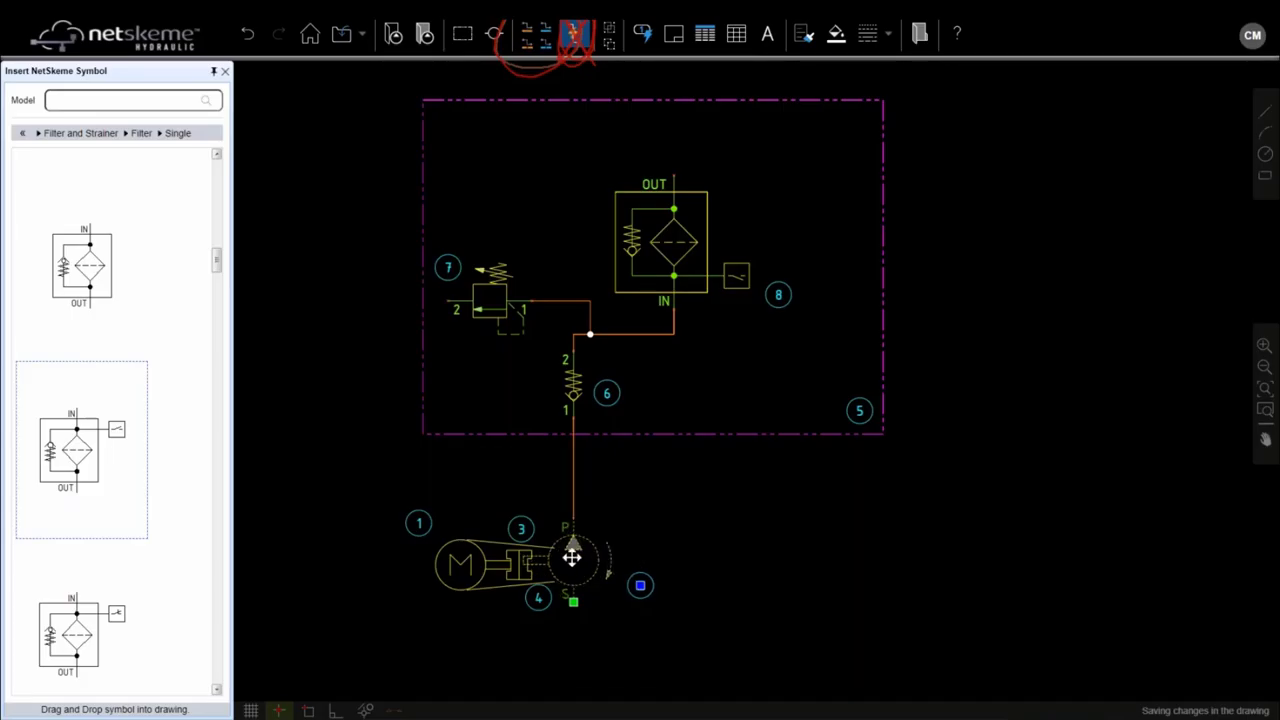
scroll(546, 580, up, 3)
drag(595, 640, 596, 622)
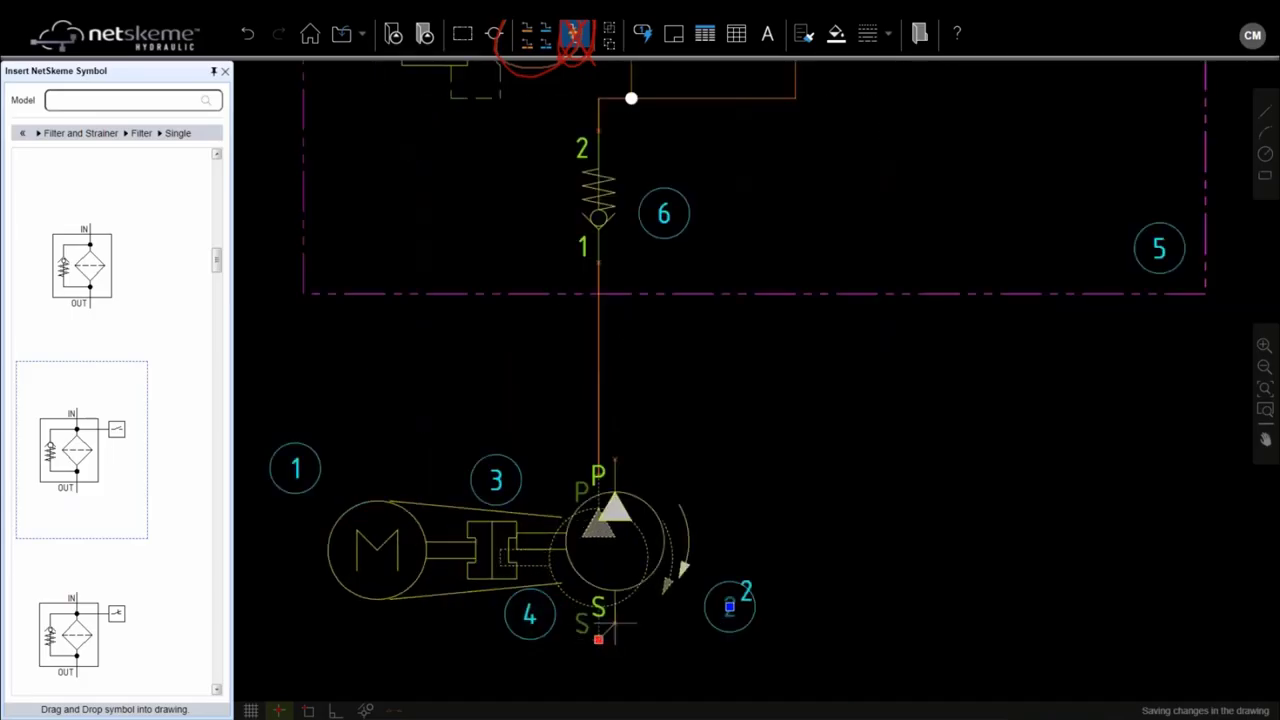
click(491, 532)
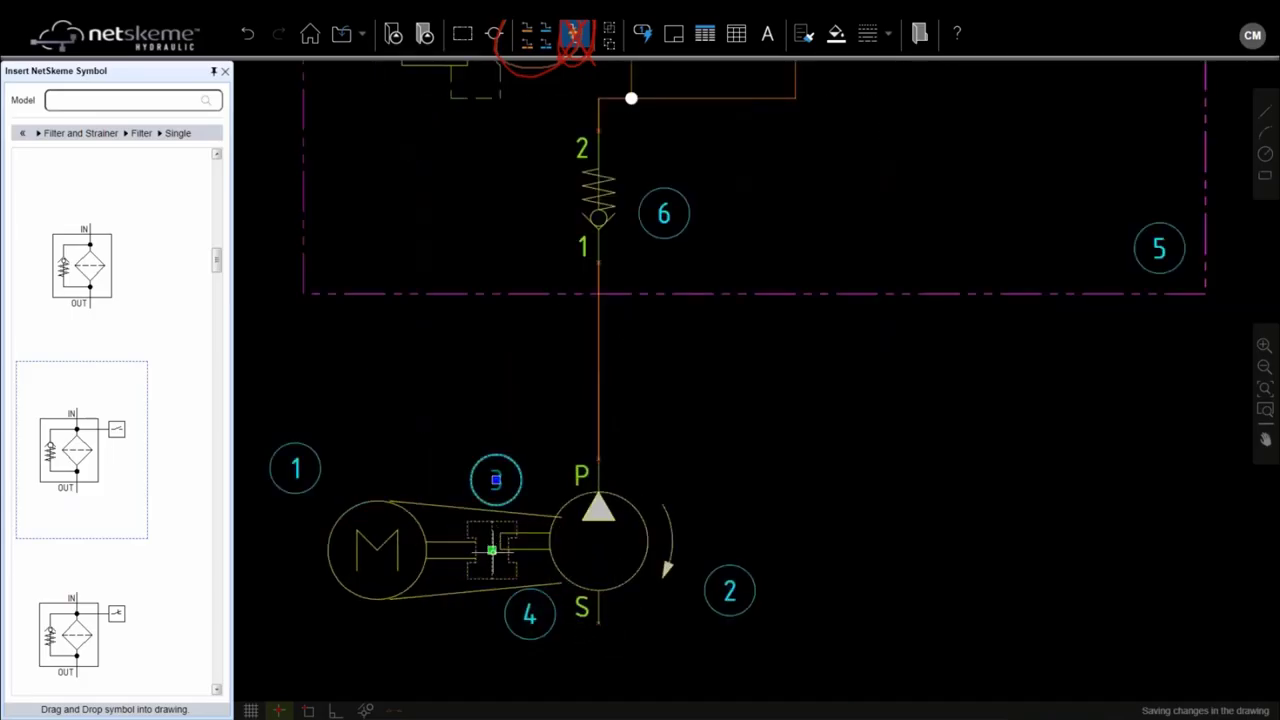
drag(491, 550, 467, 540)
click(437, 540)
click(459, 538)
click(479, 544)
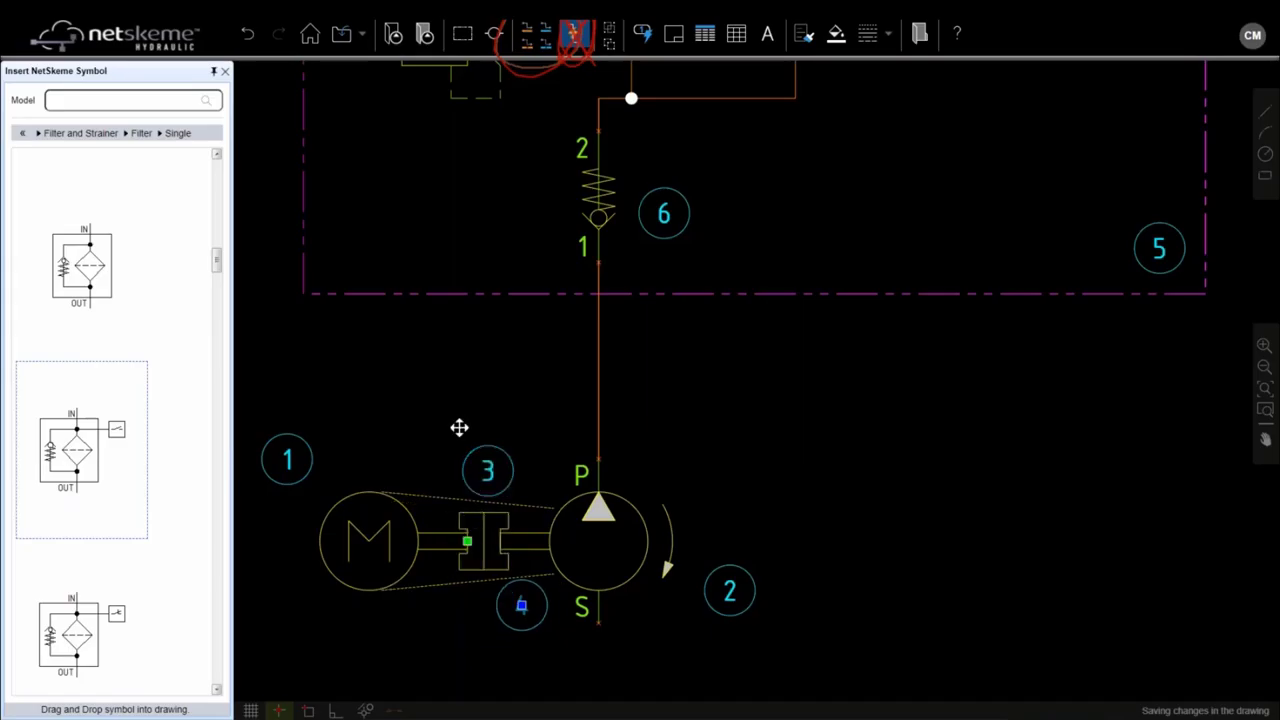
scroll(701, 380, down, 2)
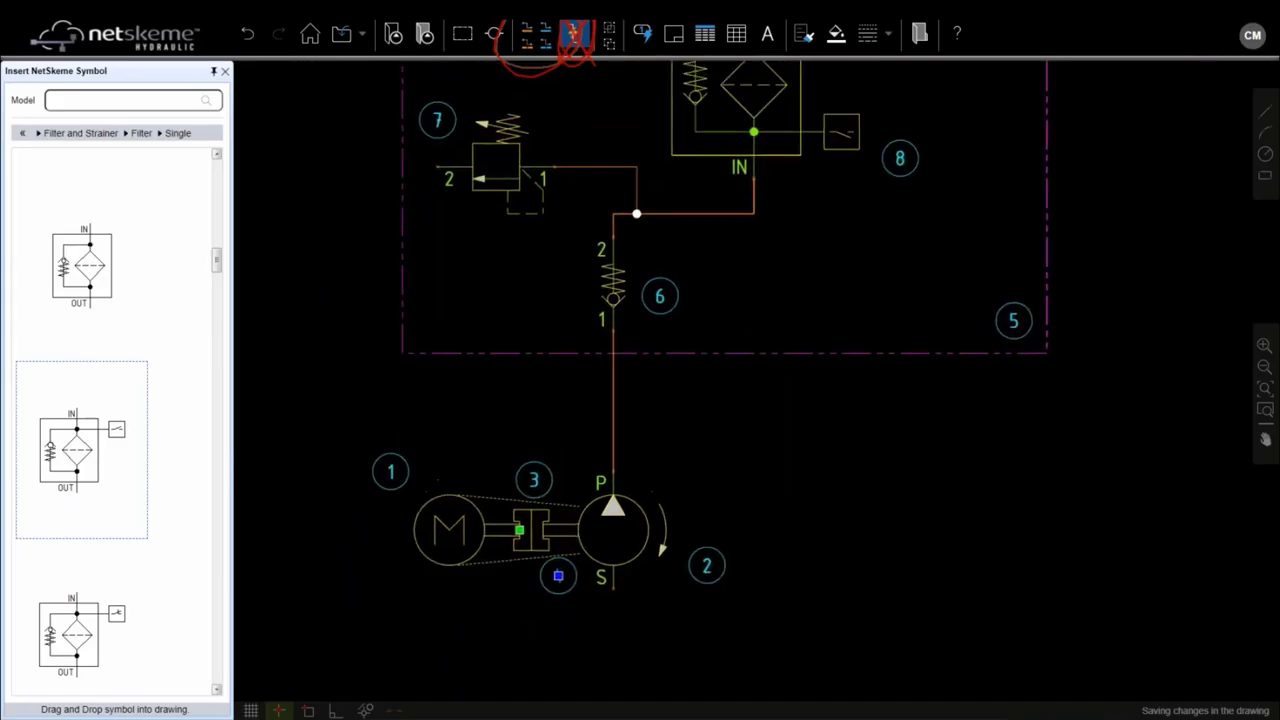
Step: Raise filter 8 slightly inside envelope 5, deselect it, and centre the manifold block in view
click(685, 264)
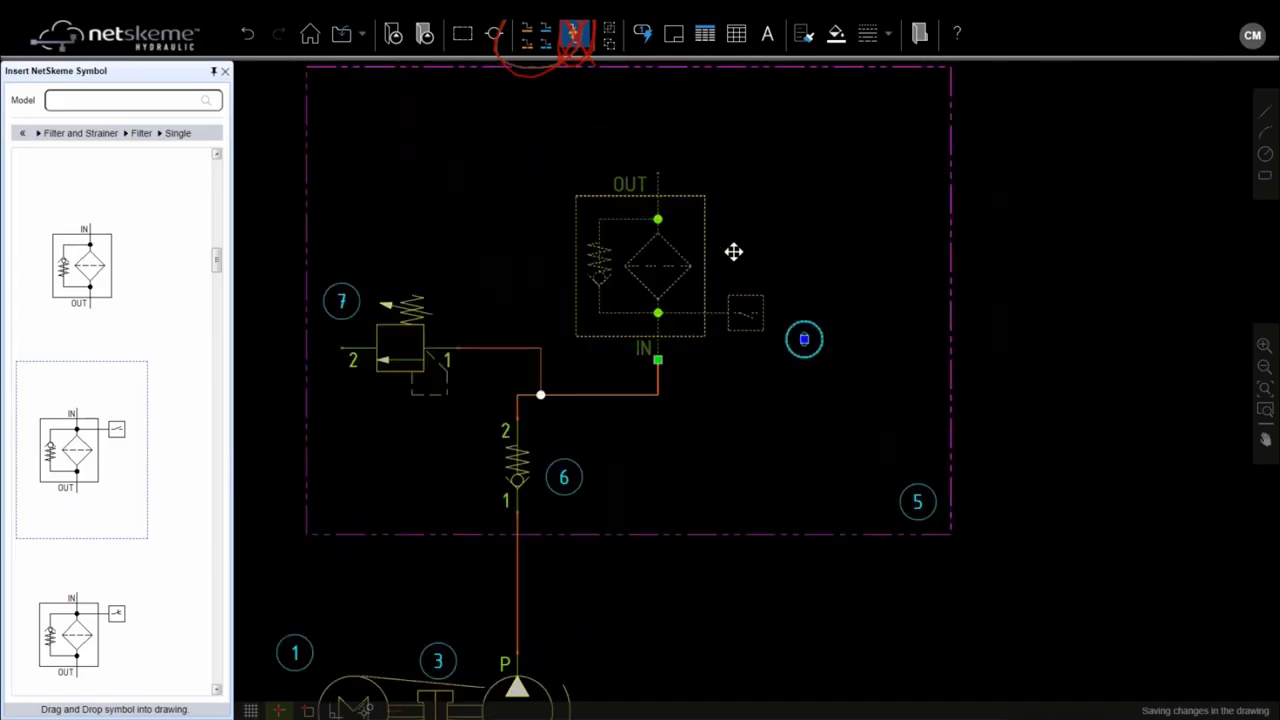
drag(731, 251, 731, 247)
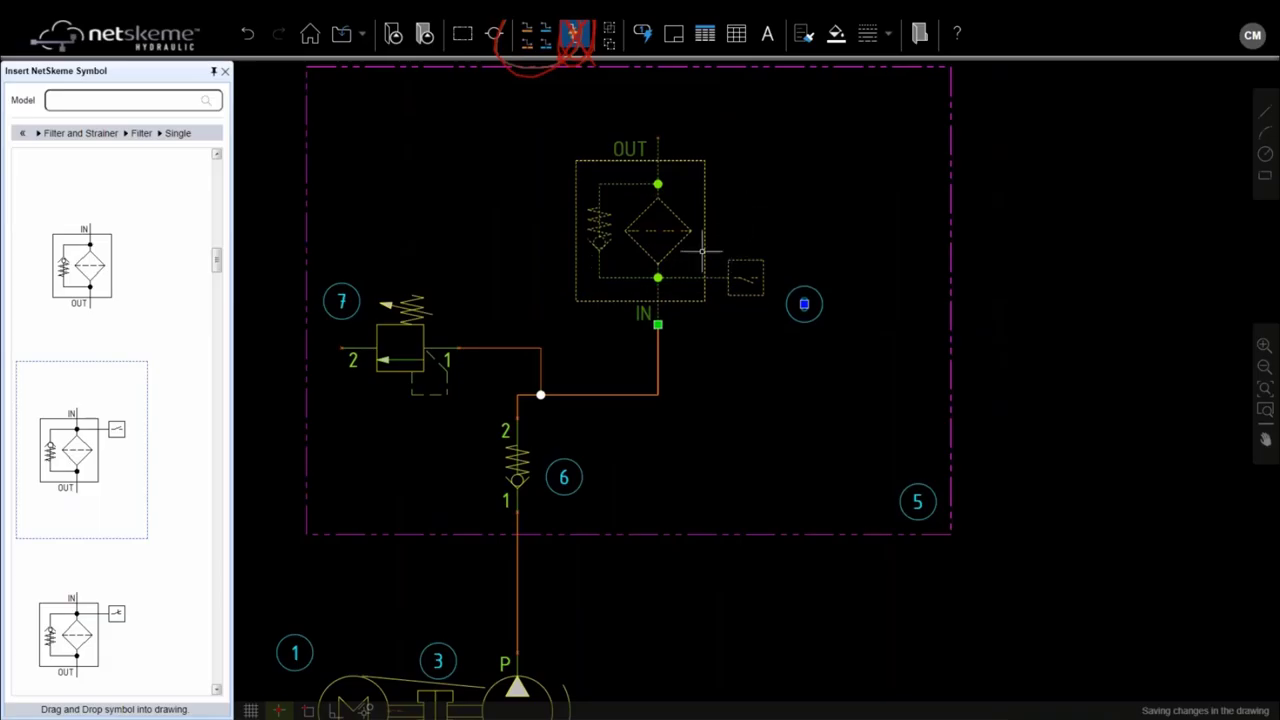
click(780, 220)
scroll(793, 205, down, 2)
drag(793, 205, 696, 311)
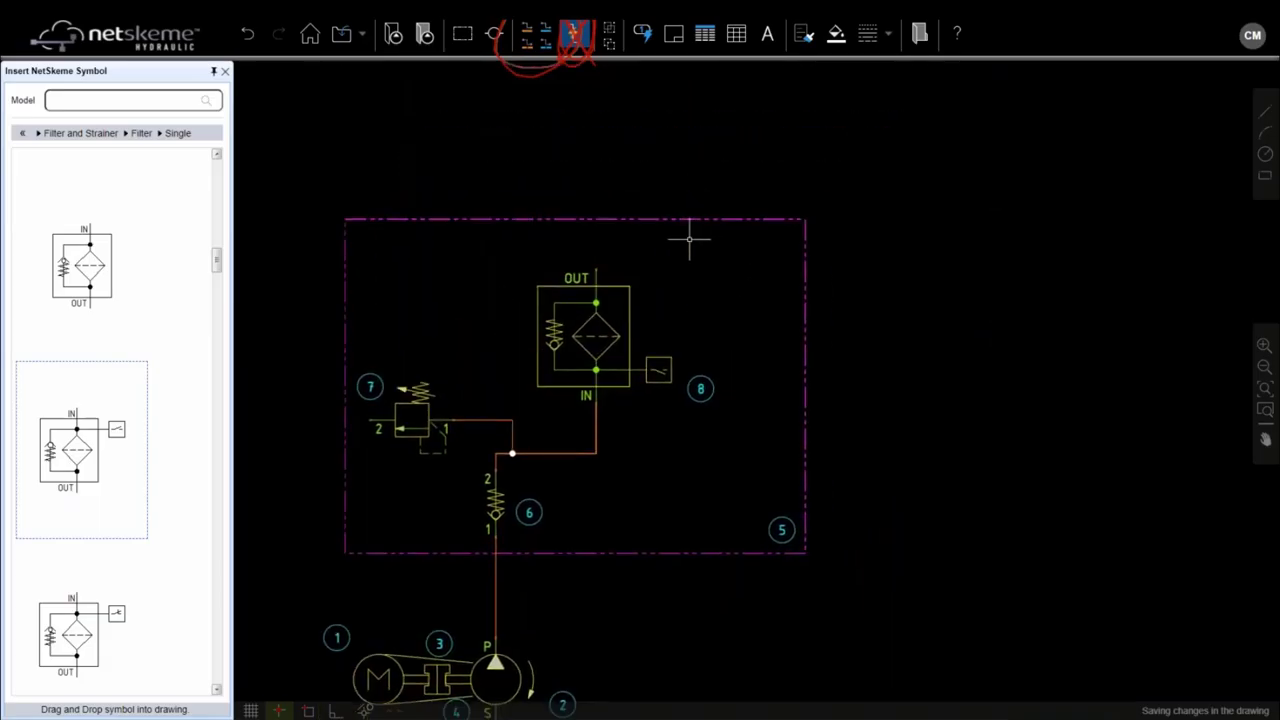
Step: Place a BSP G 3/4 working port P1 on the manifold's right edge
click(494, 37)
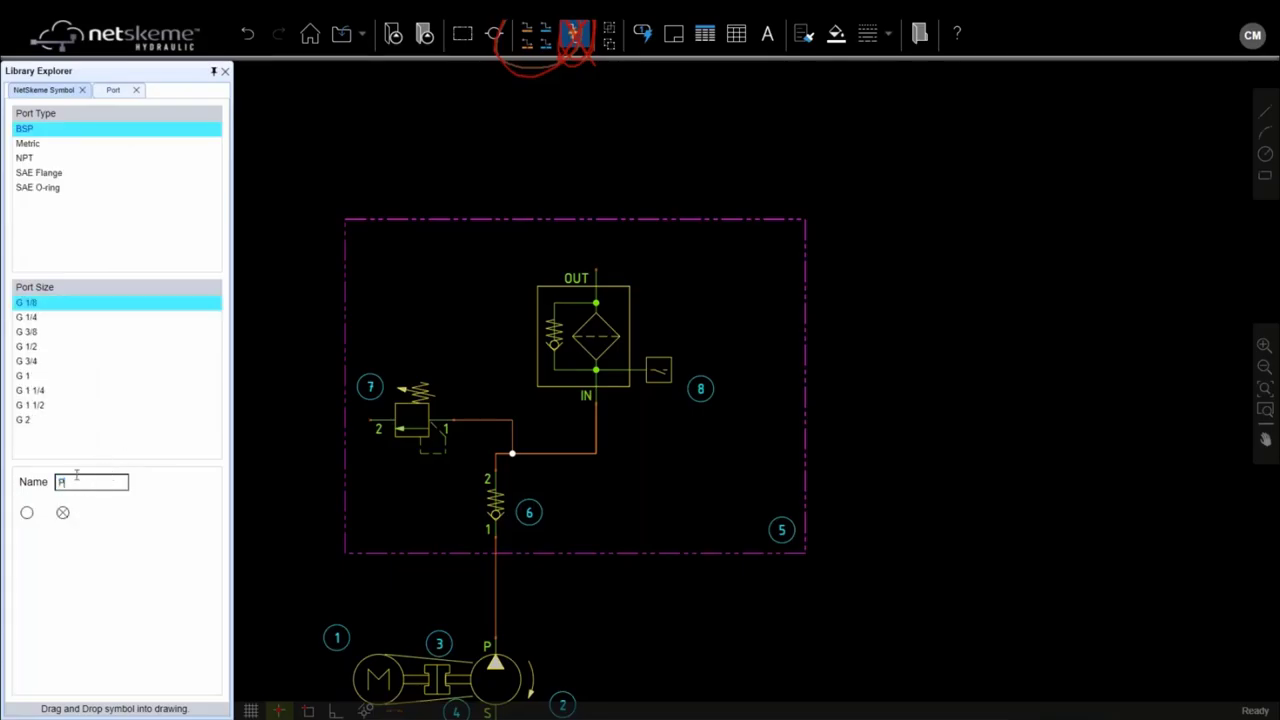
click(79, 131)
click(45, 361)
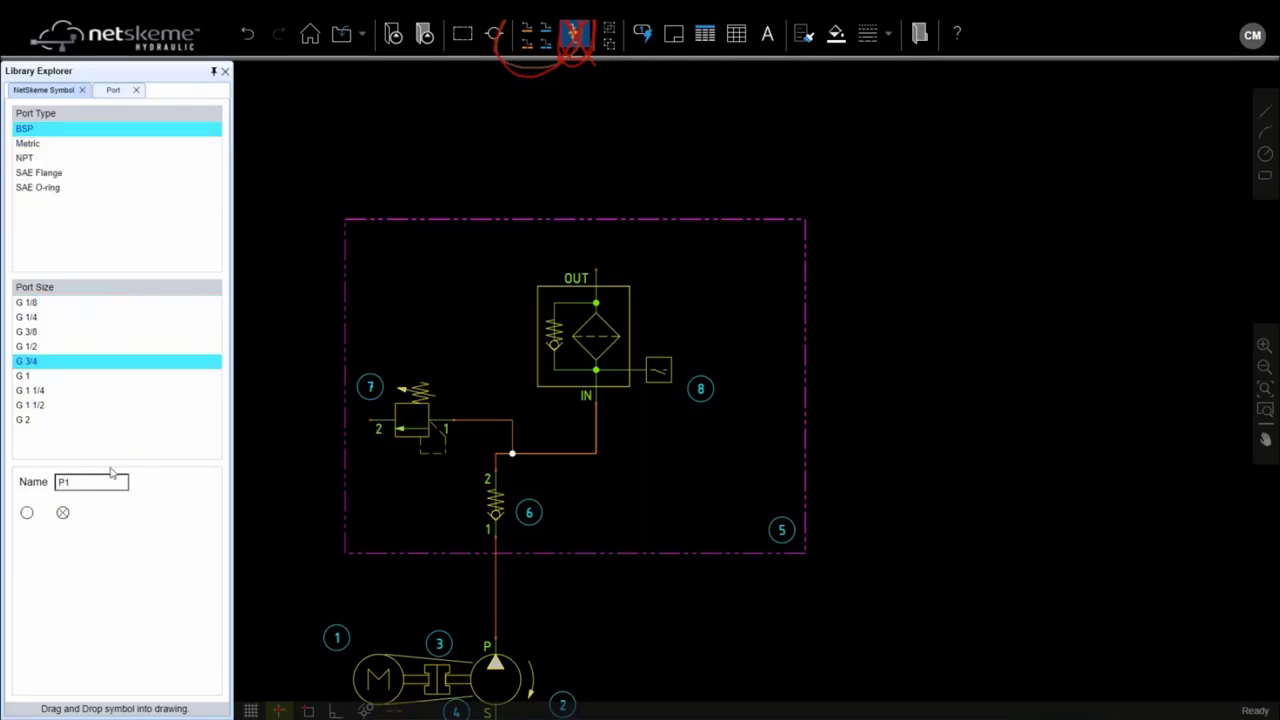
click(27, 513)
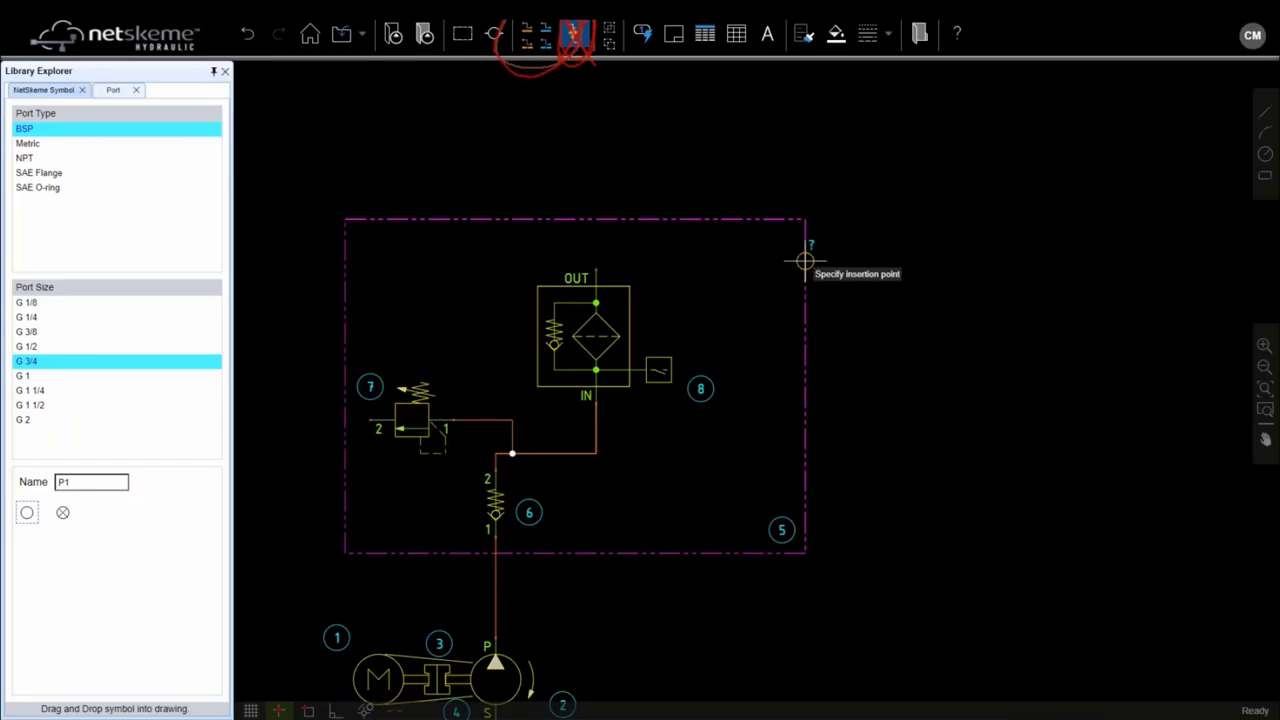
click(805, 262)
Step: Pipe port P1 to the filter's OUT port
click(527, 29)
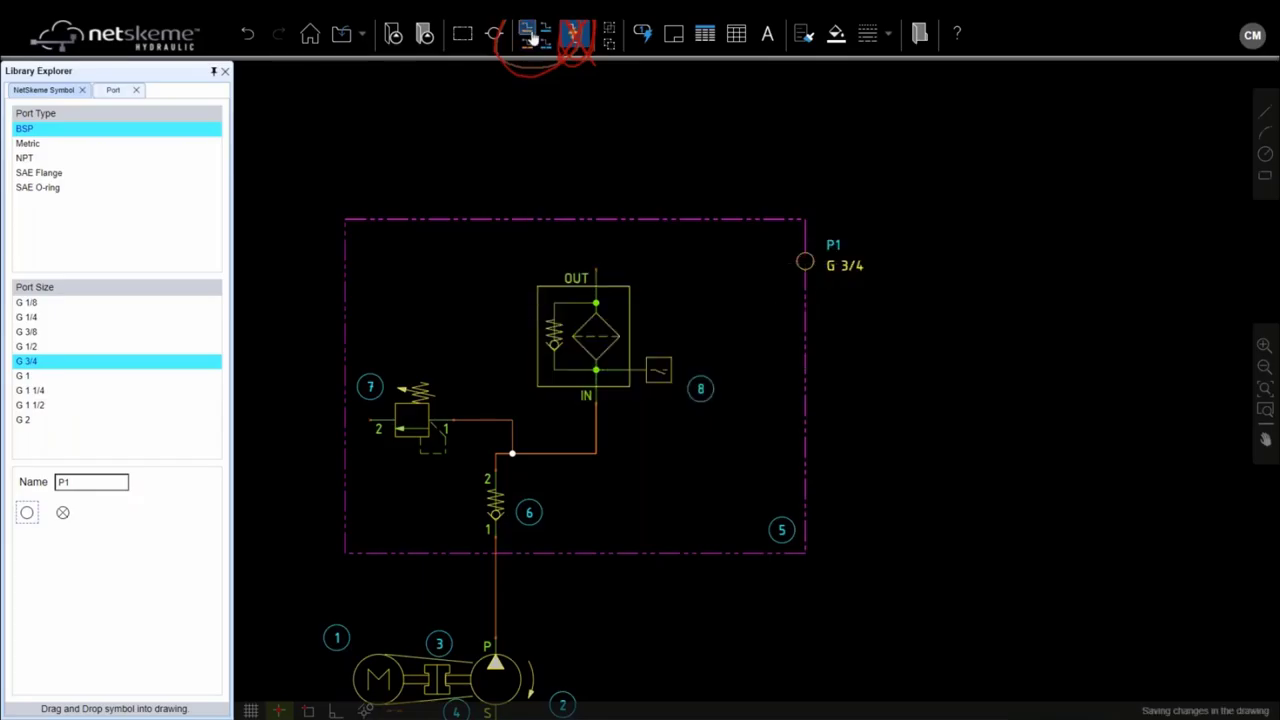
click(797, 262)
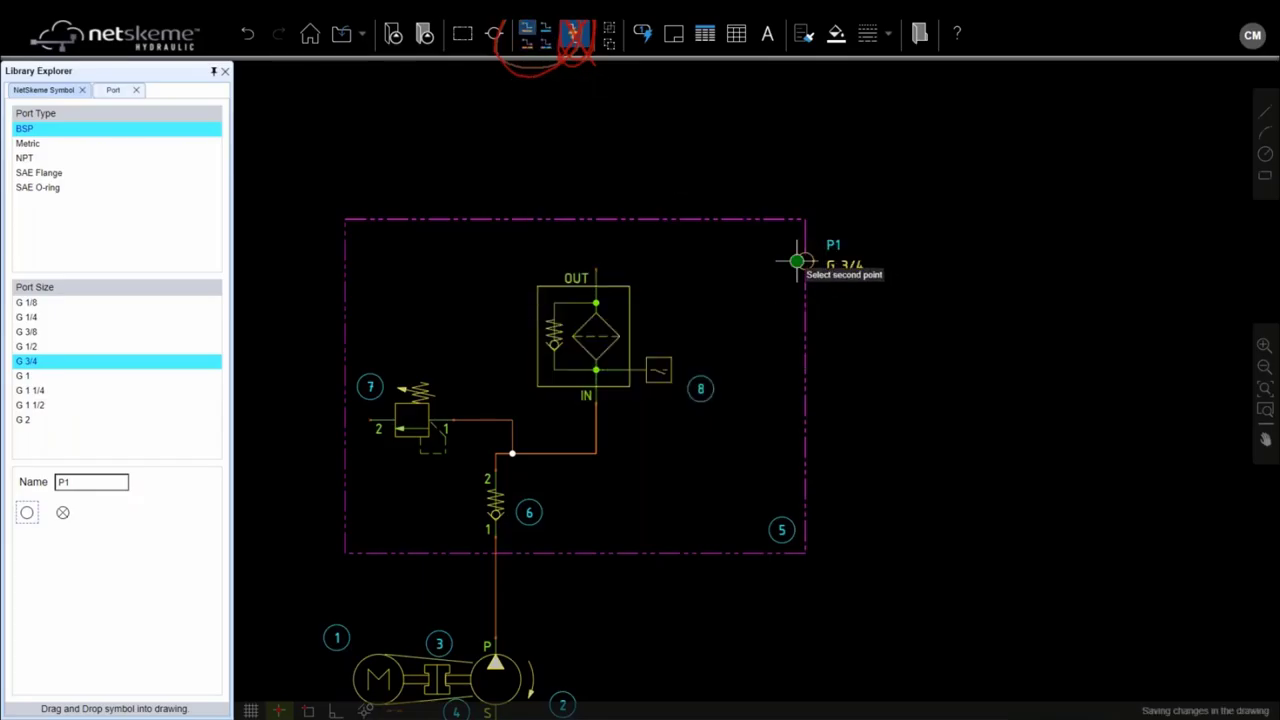
click(596, 268)
key(Escape)
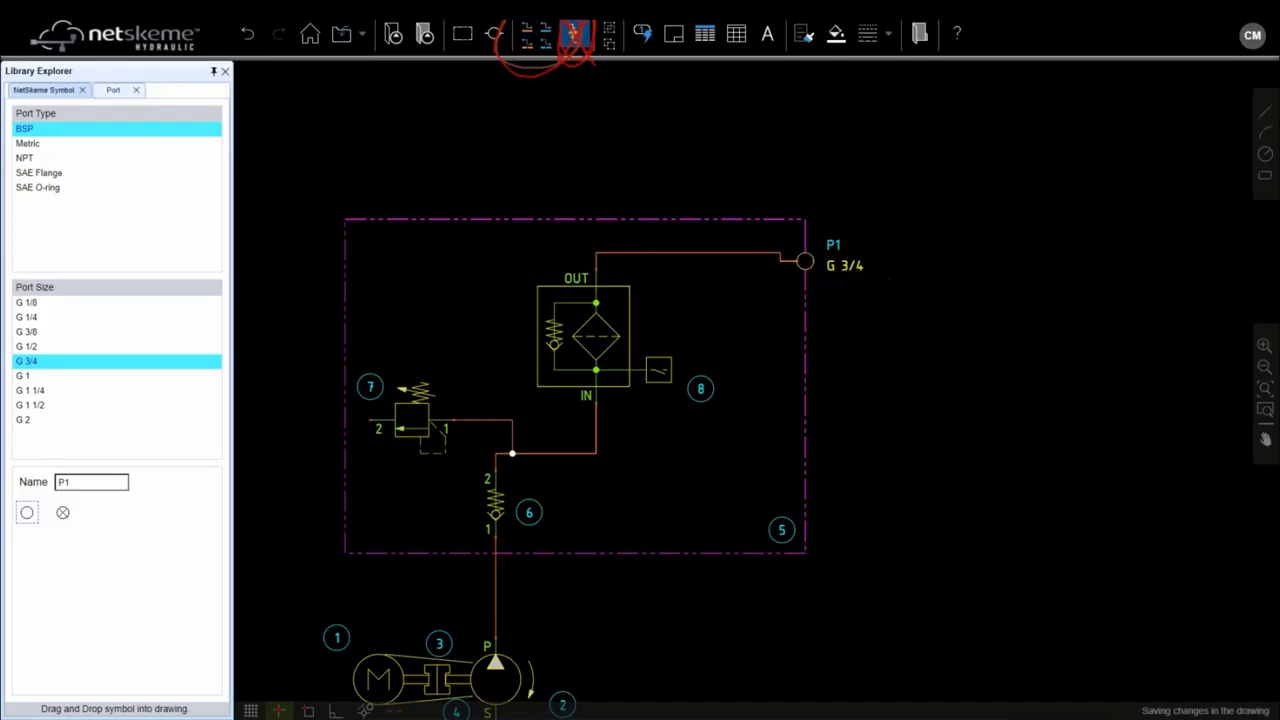
Step: Copy port P1 to a lower position on the manifold's right edge
click(807, 261)
right_click(808, 257)
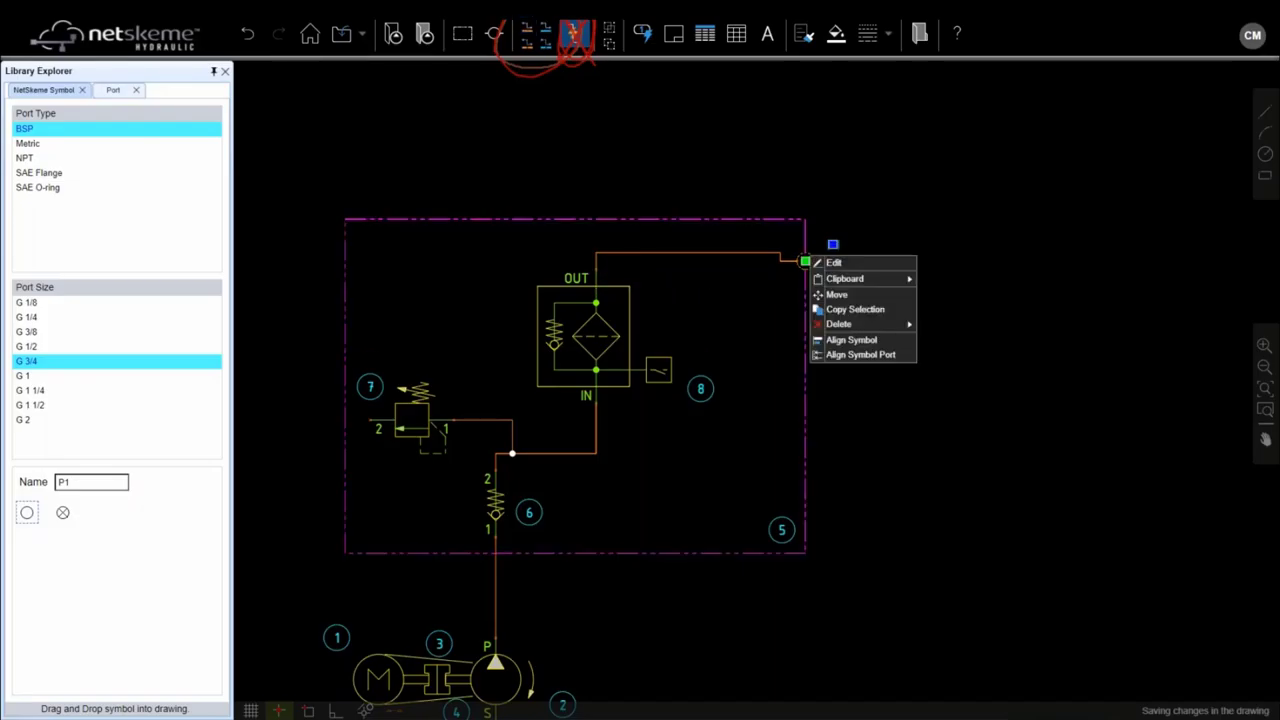
click(834, 309)
click(806, 261)
click(806, 437)
Step: Place another P1 port on the manifold's bottom edge and move it onto the pump supply line
key(Escape)
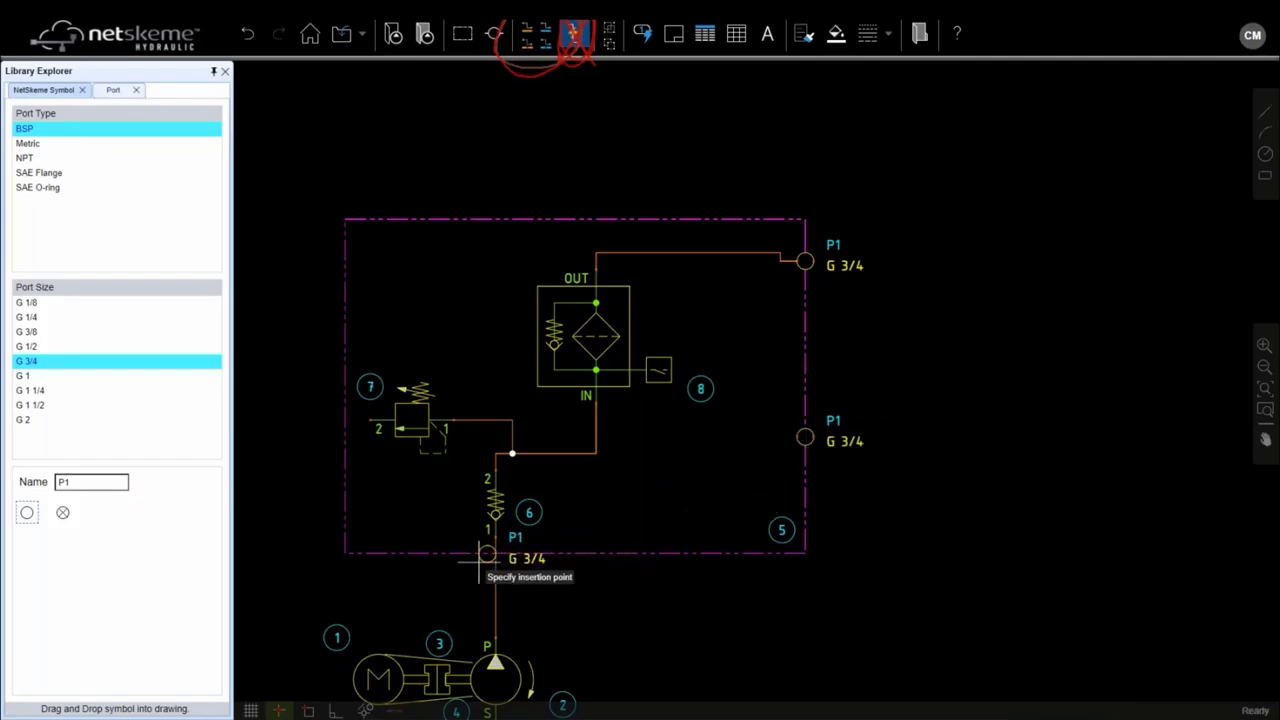
click(520, 557)
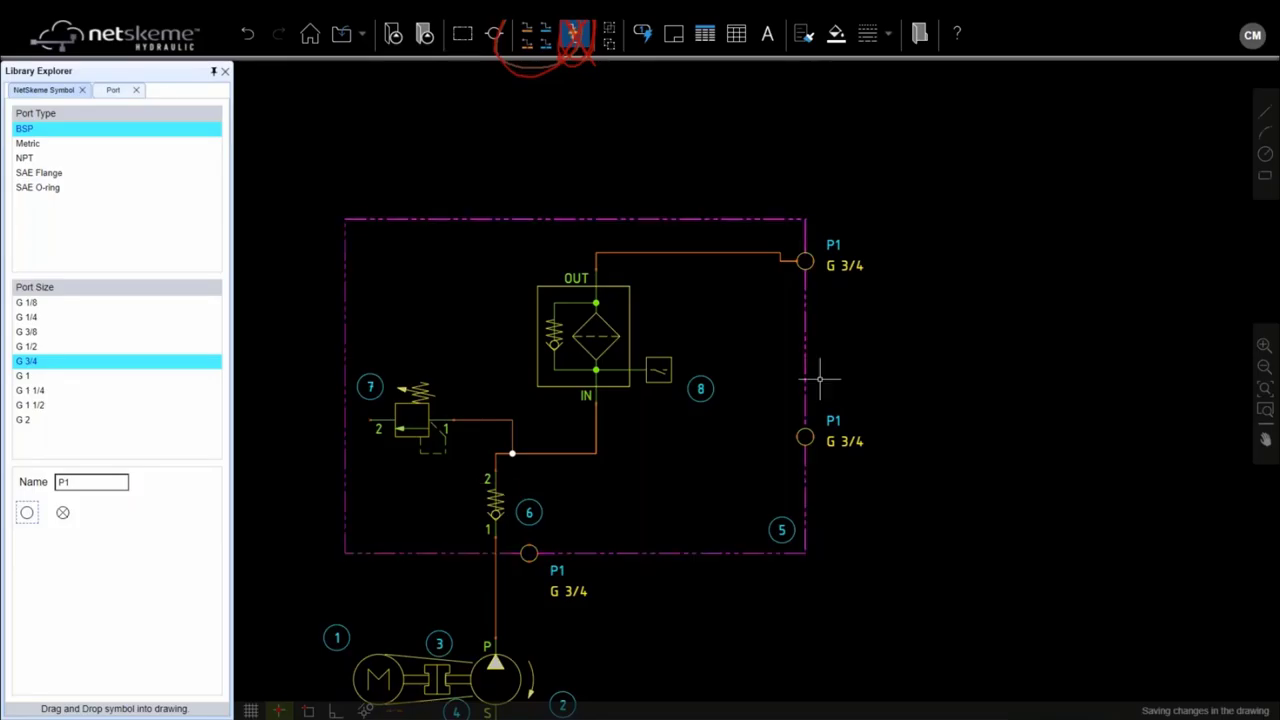
scroll(803, 426, up, 3)
scroll(804, 426, down, 1)
scroll(804, 426, down, 2)
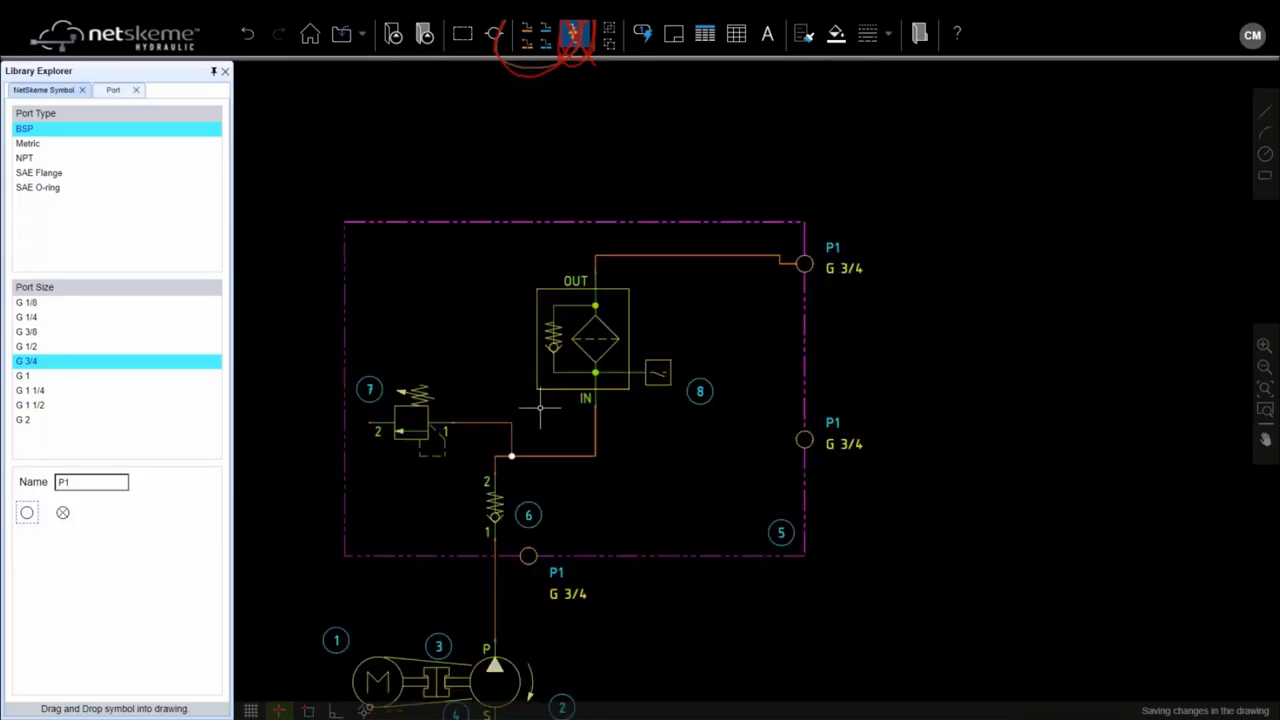
click(529, 556)
scroll(530, 558, up, 2)
drag(529, 559, 463, 557)
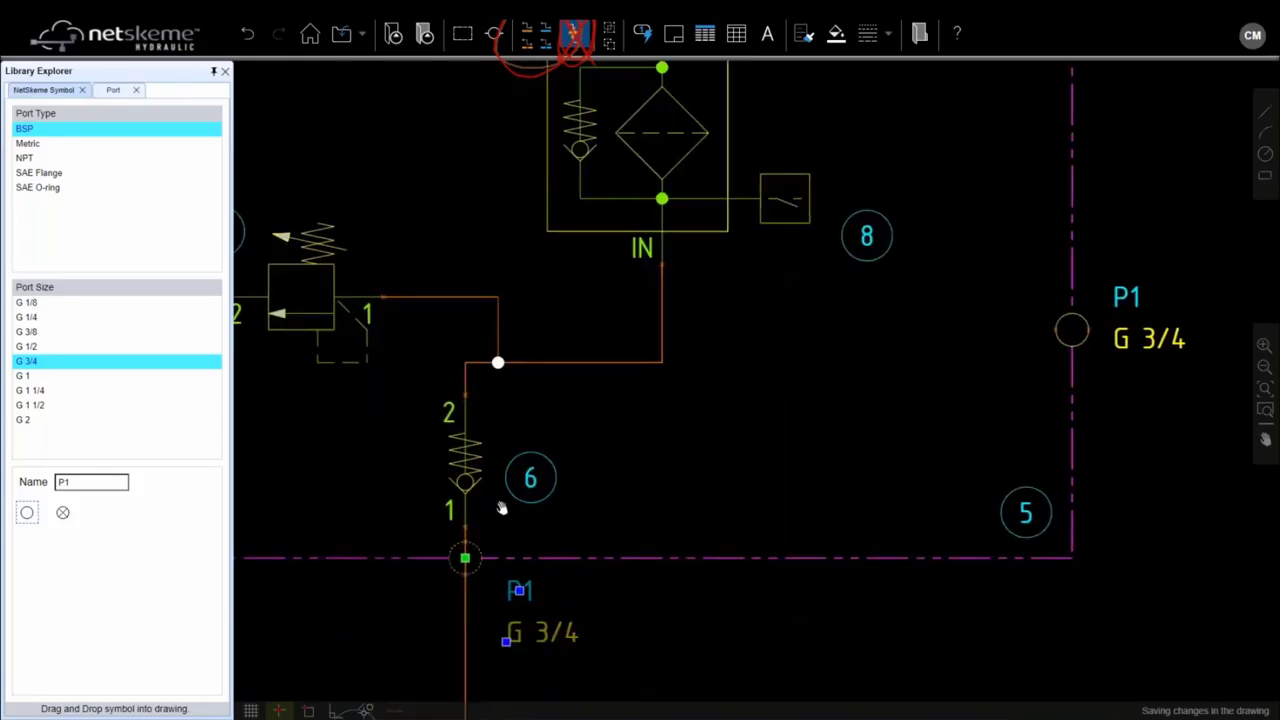
Step: Reconnect the pump line and check valve port 1 to the bottom port so it sits inline
drag(503, 509, 642, 332)
scroll(586, 406, up, 2)
click(583, 357)
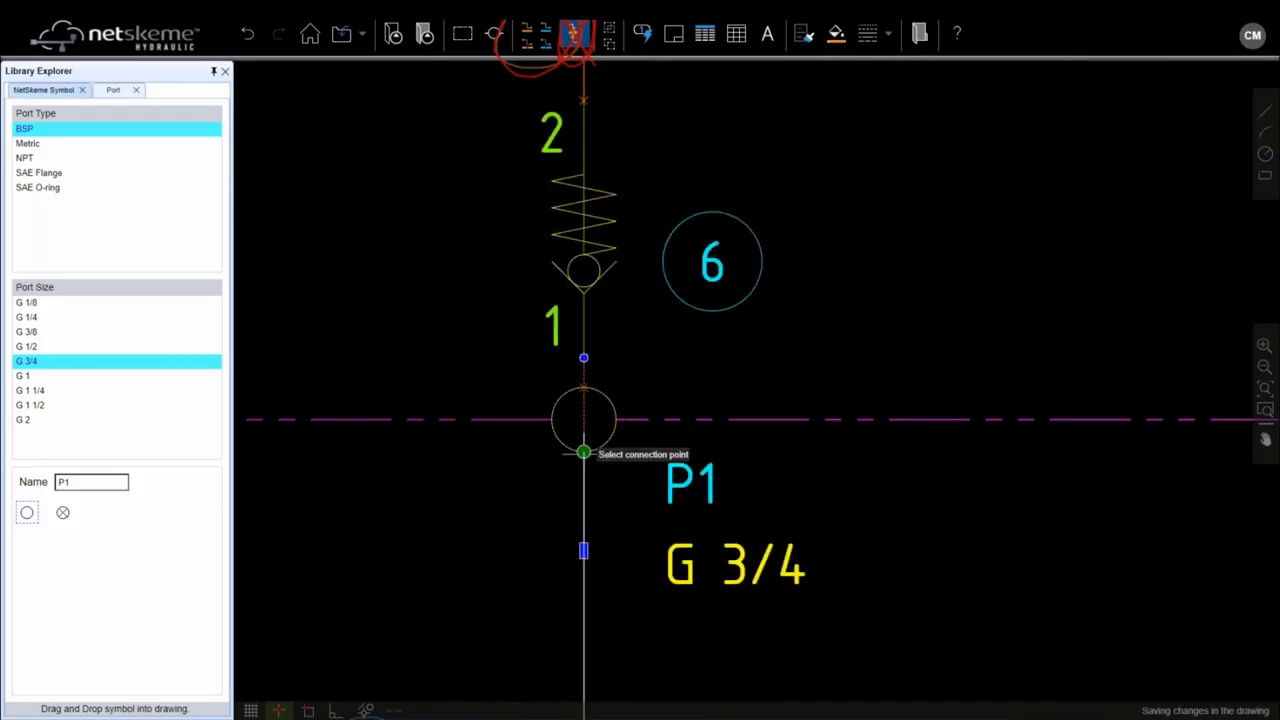
click(584, 451)
click(586, 357)
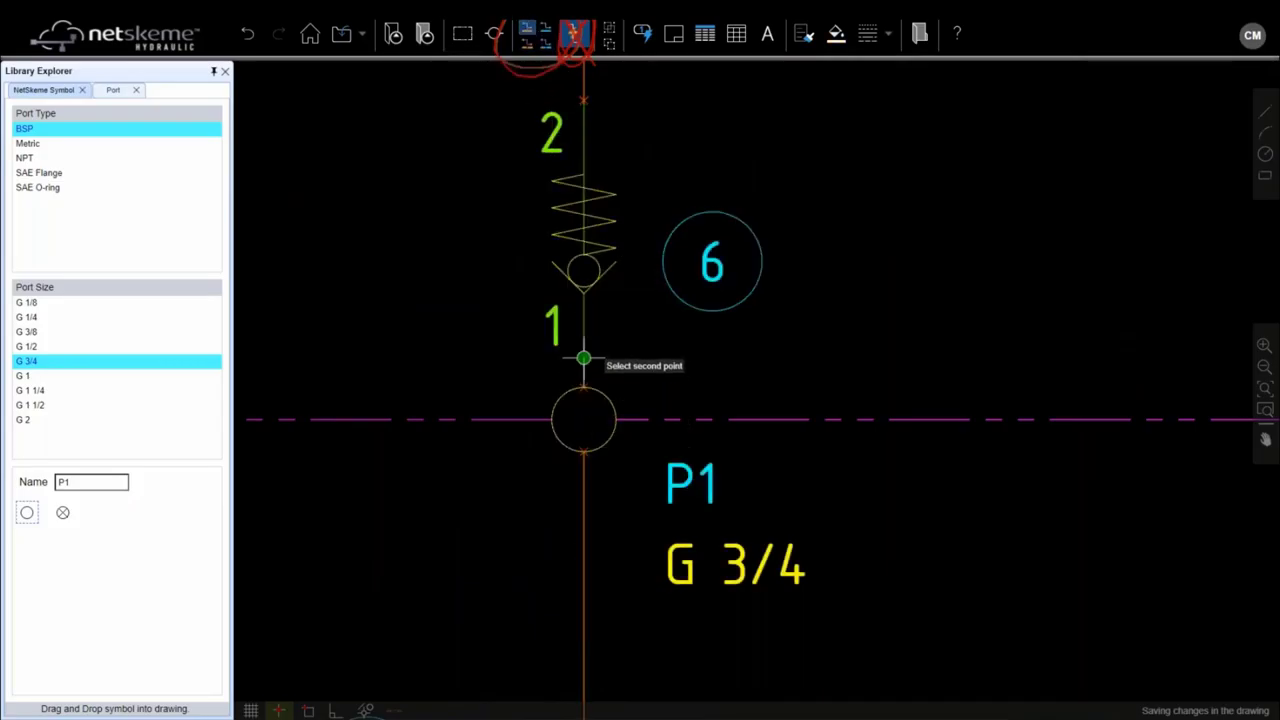
click(584, 388)
scroll(644, 385, down, 1)
scroll(644, 385, down, 1)
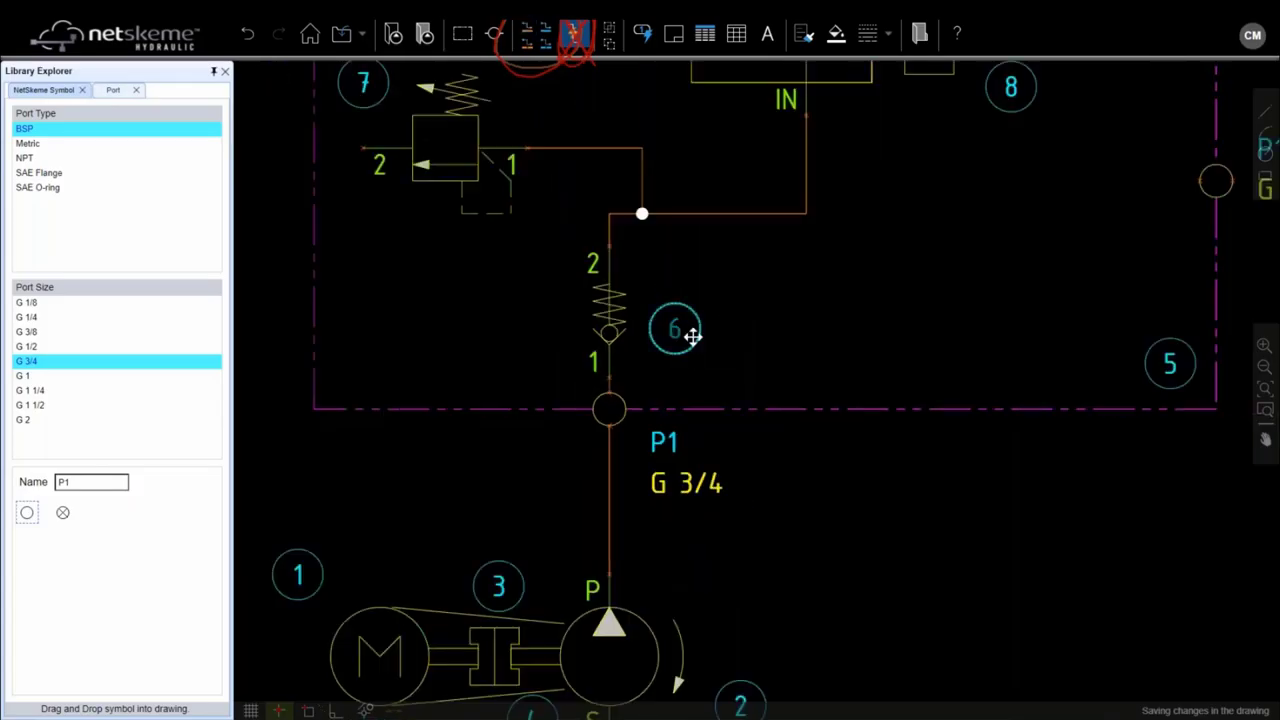
scroll(829, 243, down, 1)
drag(829, 243, 729, 340)
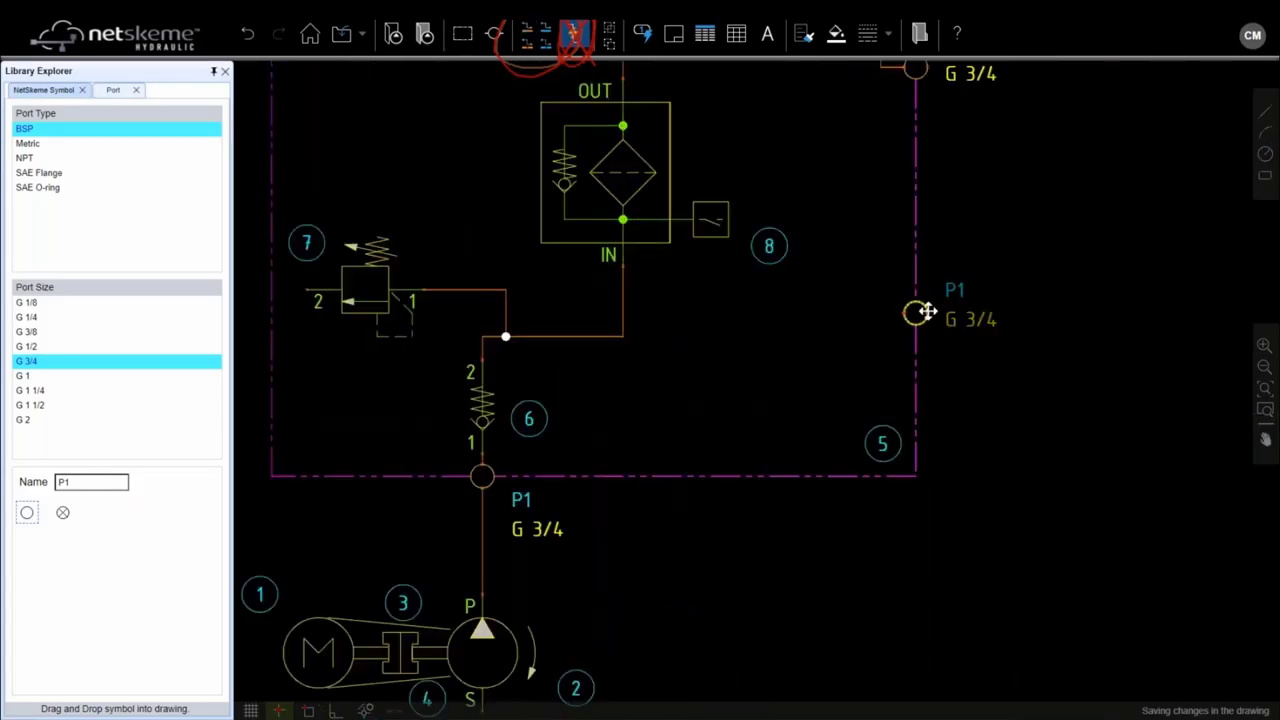
Step: Rename the lower right port MP, size G 1/4, and move it to the manifold's top edge
click(922, 310)
double_click(922, 310)
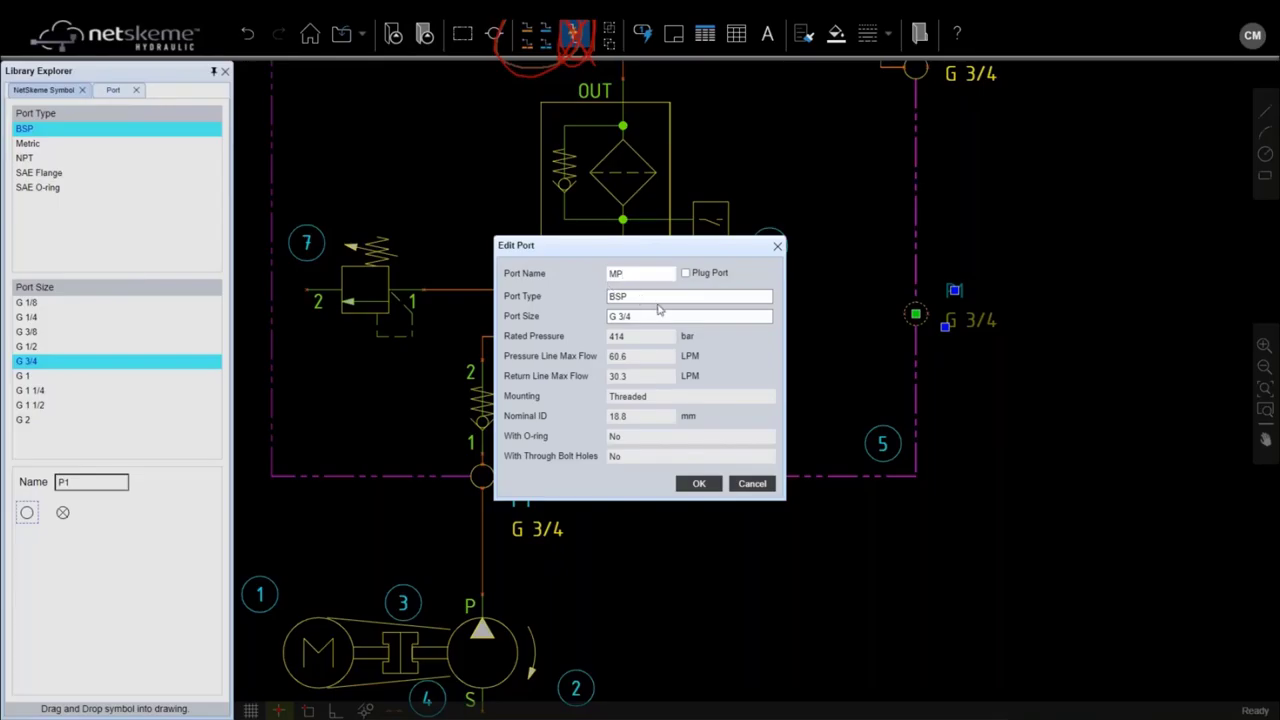
click(706, 318)
click(680, 340)
click(699, 483)
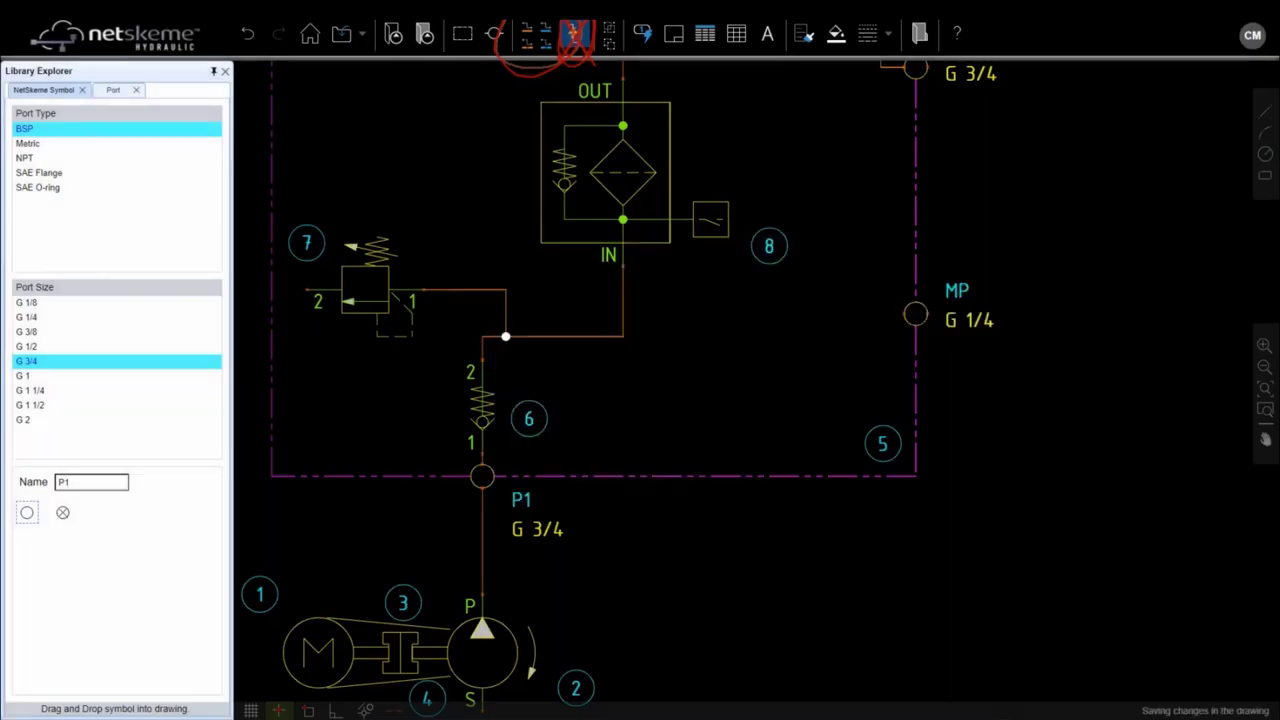
drag(916, 316, 770, 280)
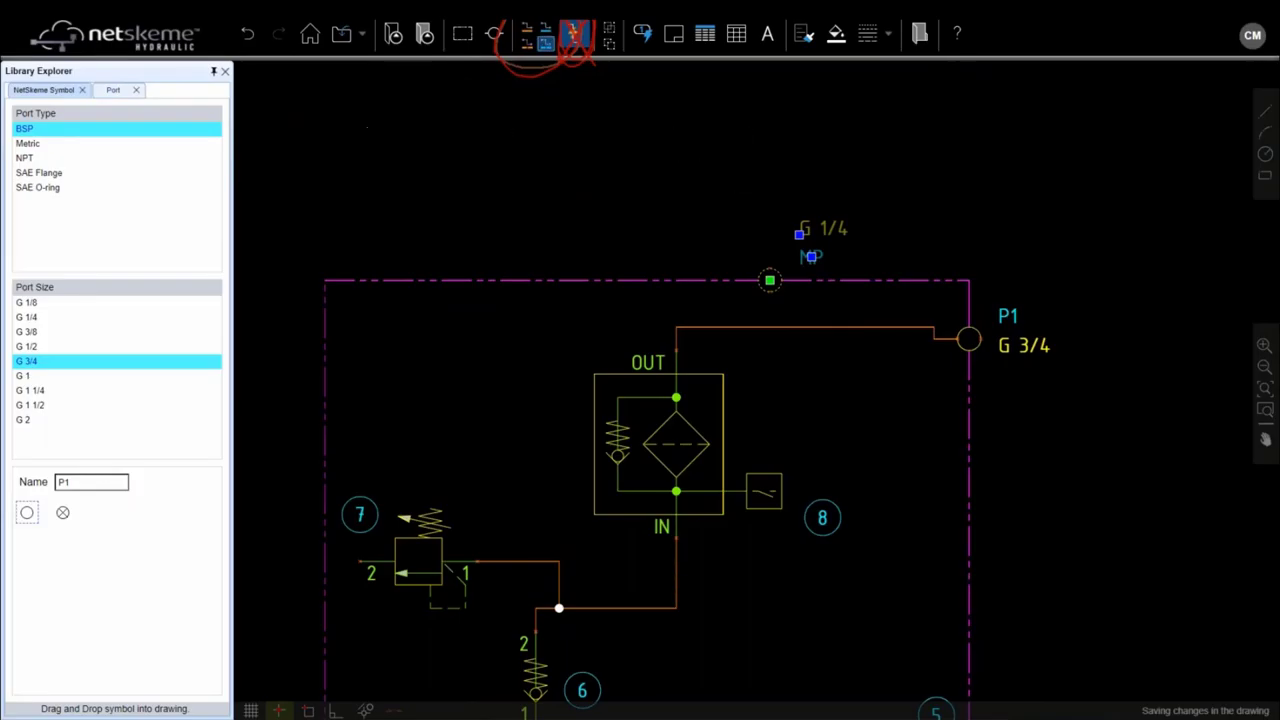
click(528, 36)
Step: Tee port MP into the pipe below and run relief valve port 2's return line down the left side
click(770, 280)
click(770, 328)
scroll(520, 315, down, 2)
drag(486, 349, 571, 251)
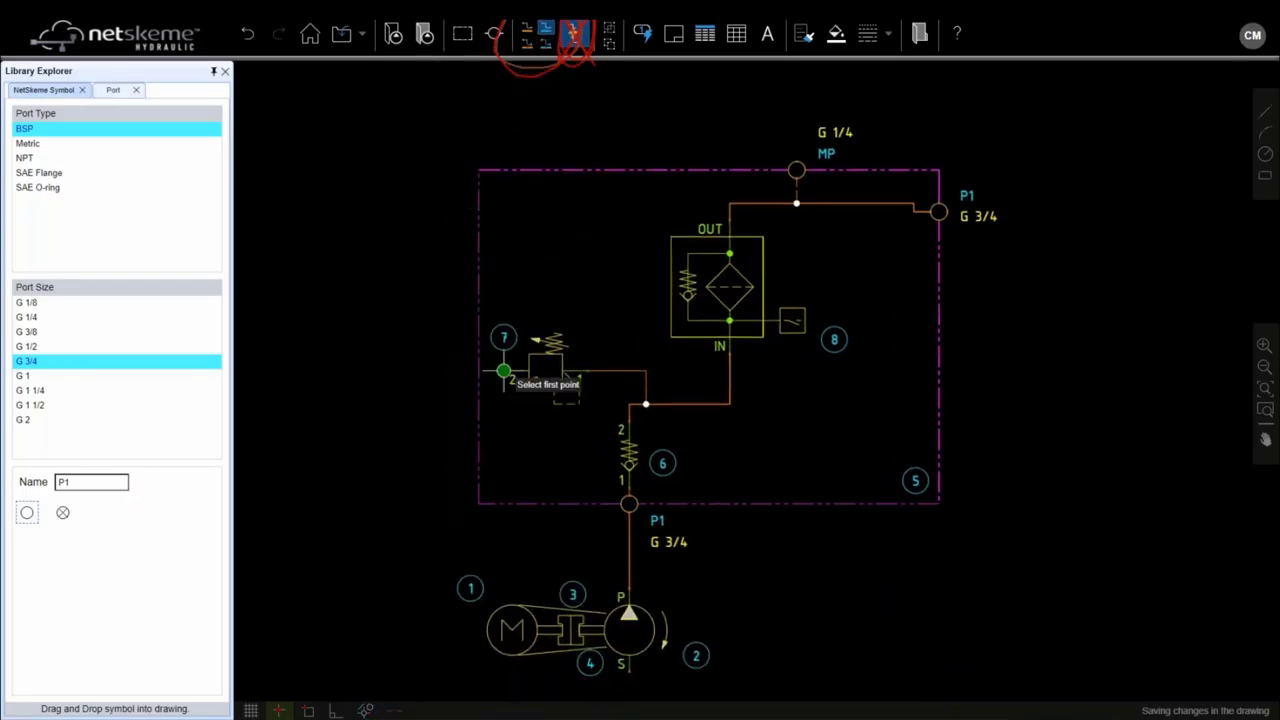
click(504, 371)
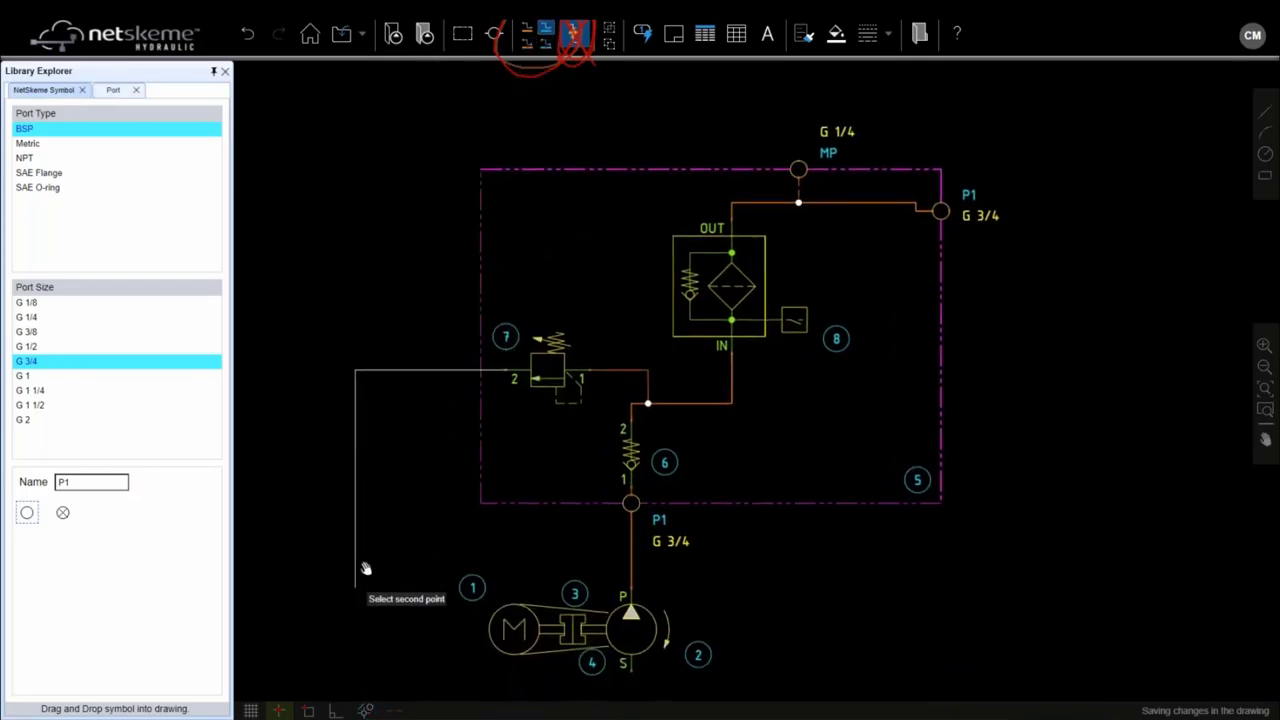
click(466, 523)
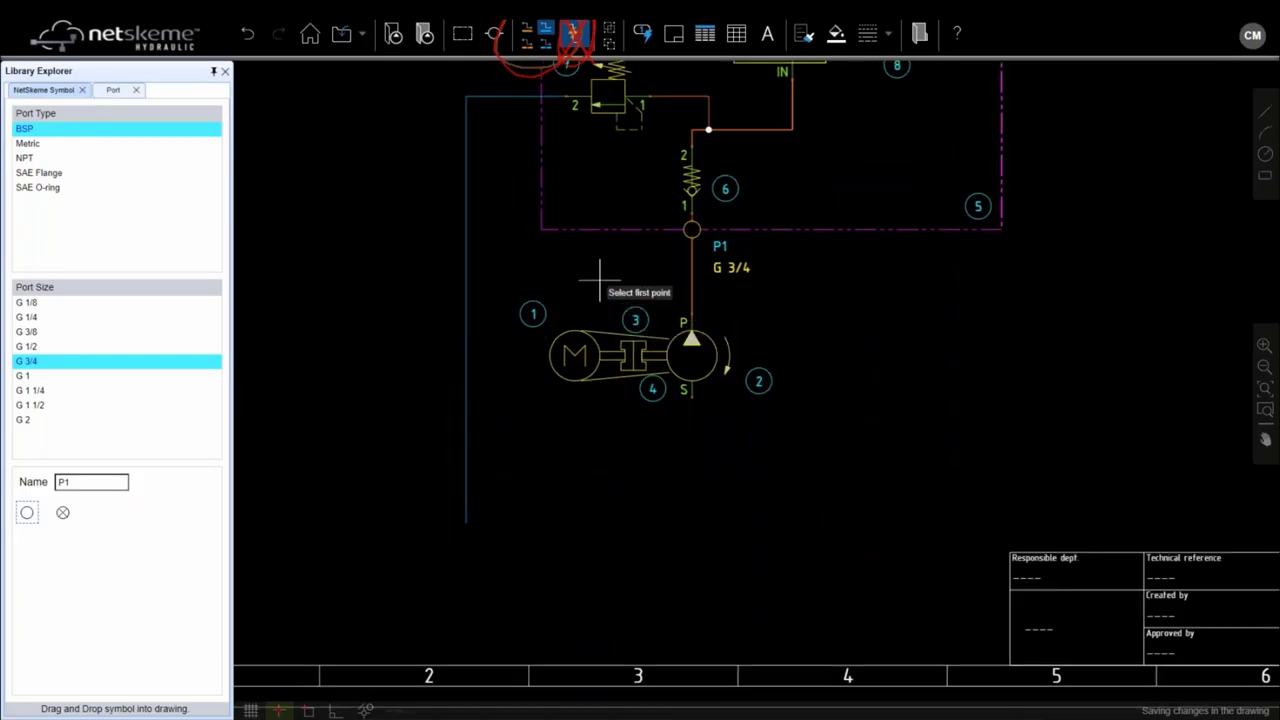
Step: Place a suction strainer from Filter and Strainer below the pump's S port
click(44, 90)
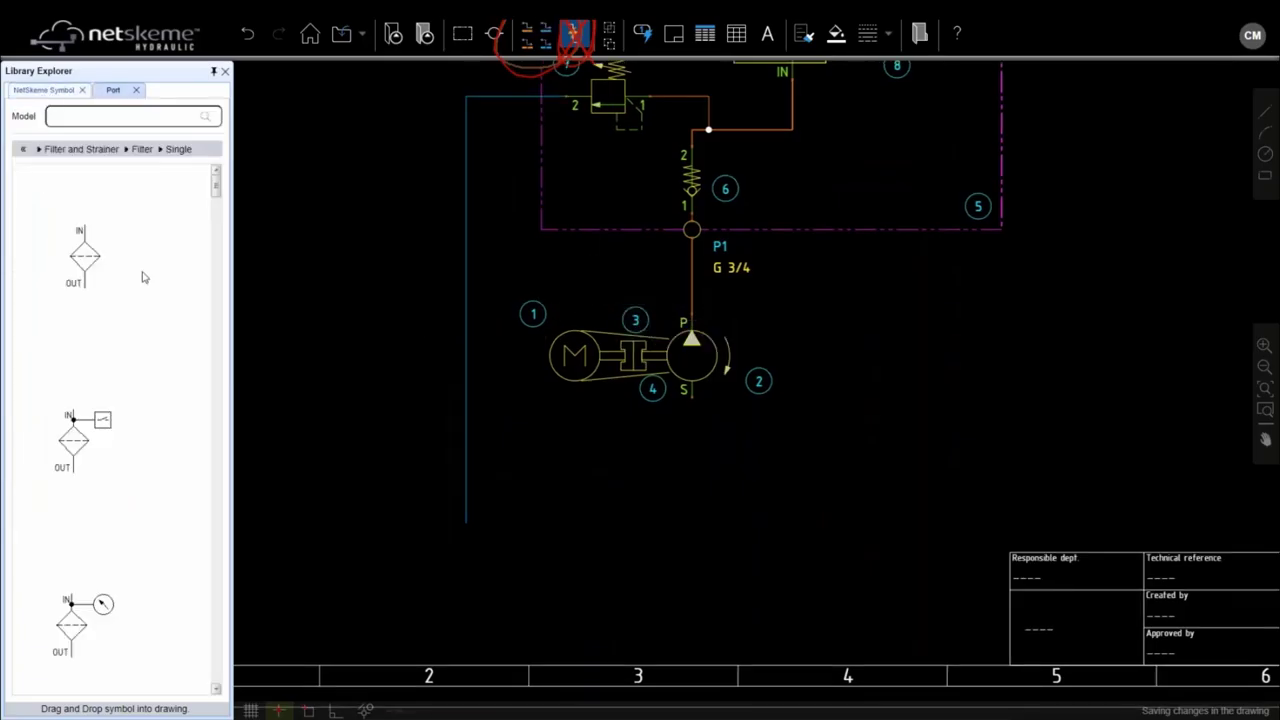
click(23, 149)
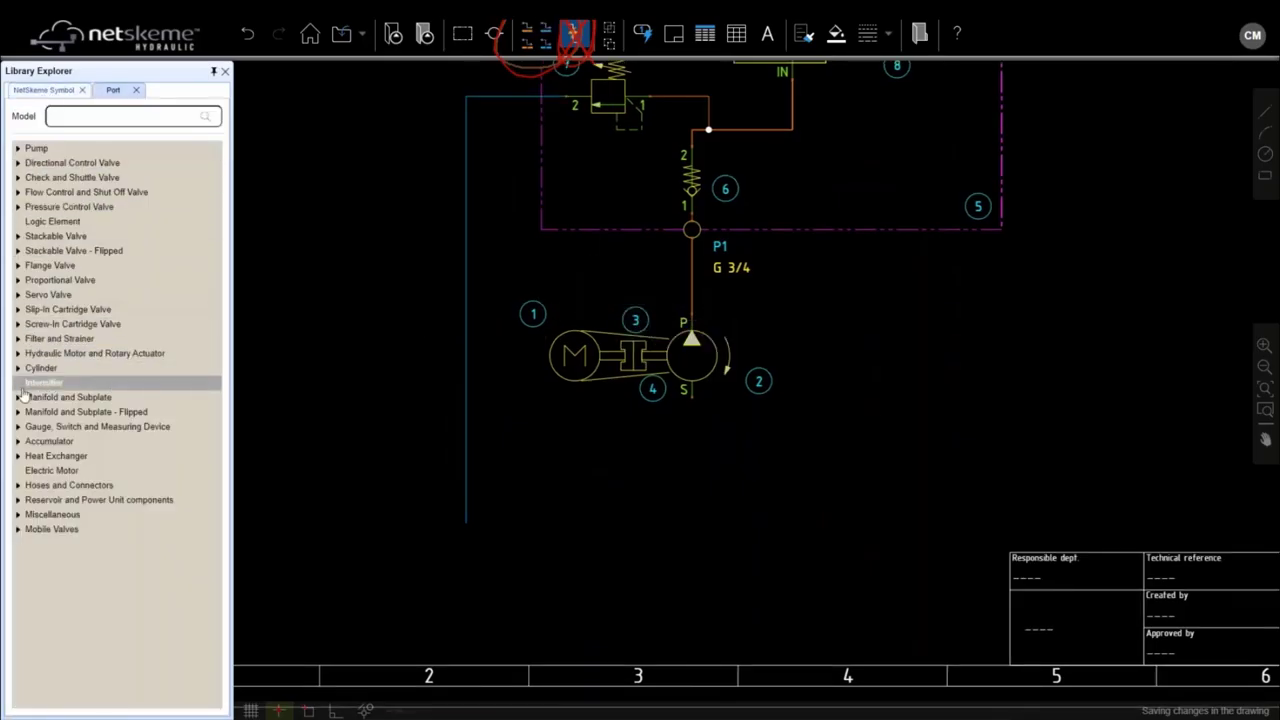
click(18, 338)
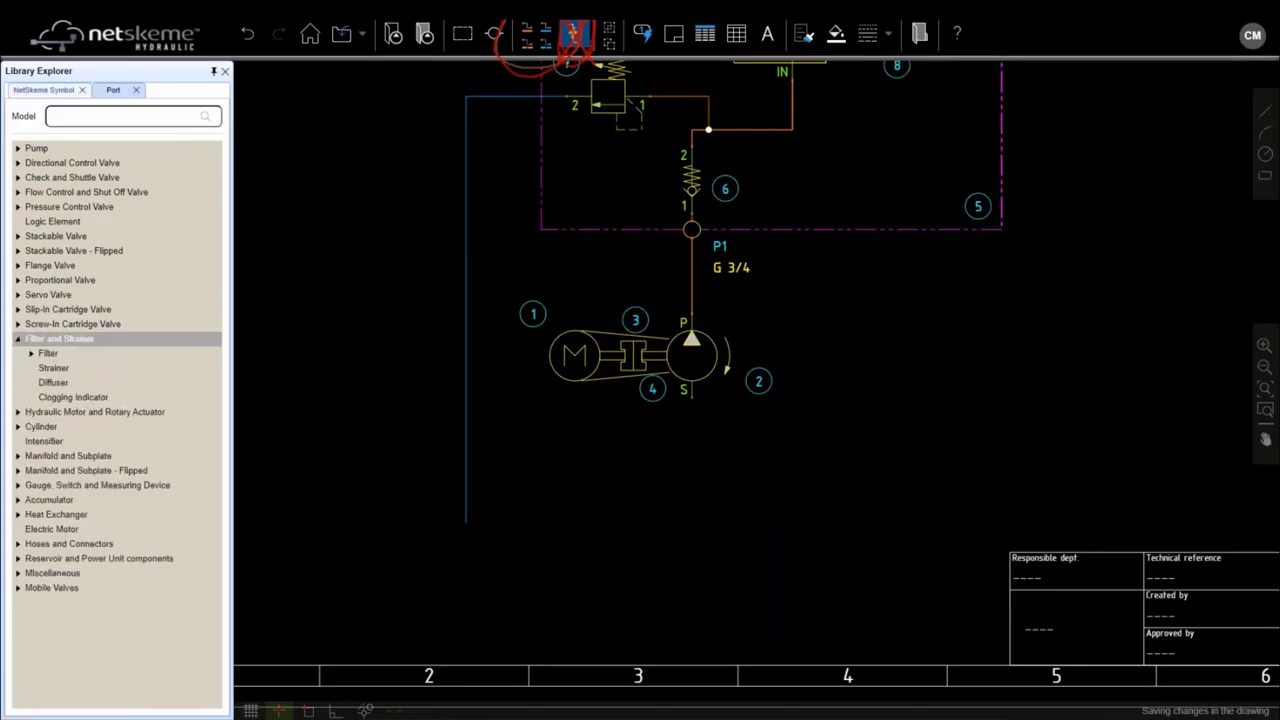
click(70, 371)
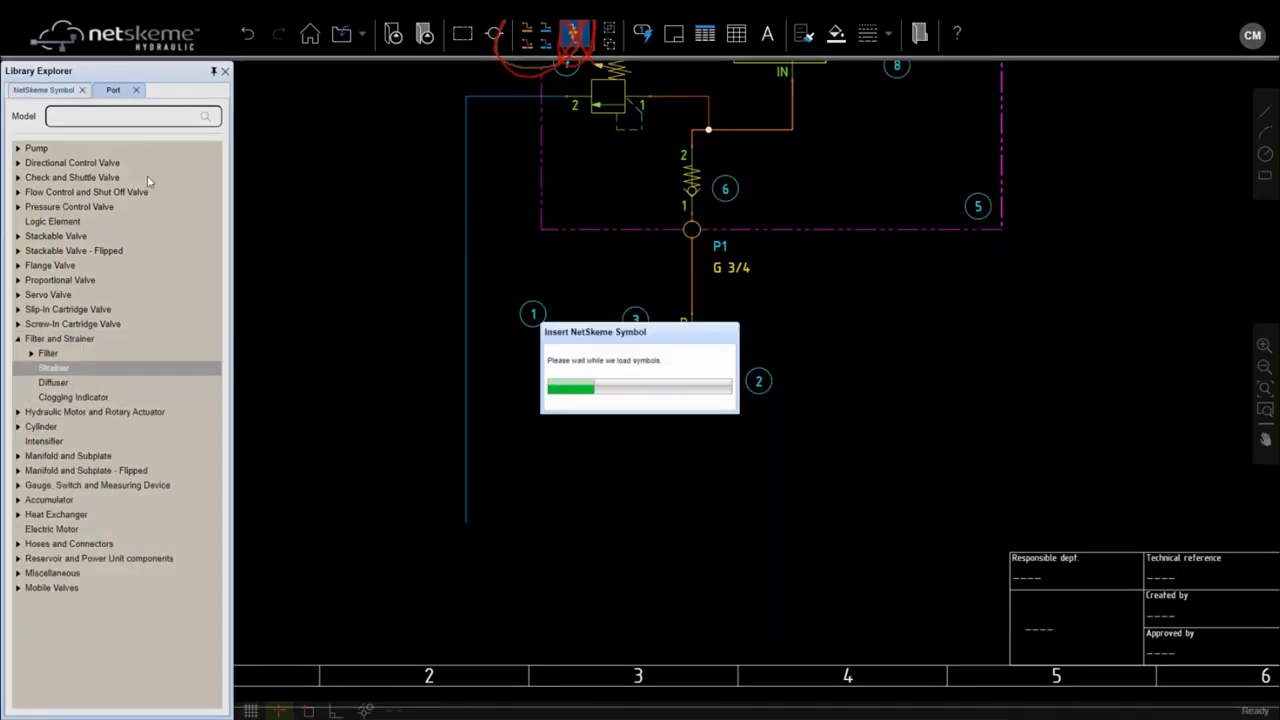
scroll(668, 401, up, 4)
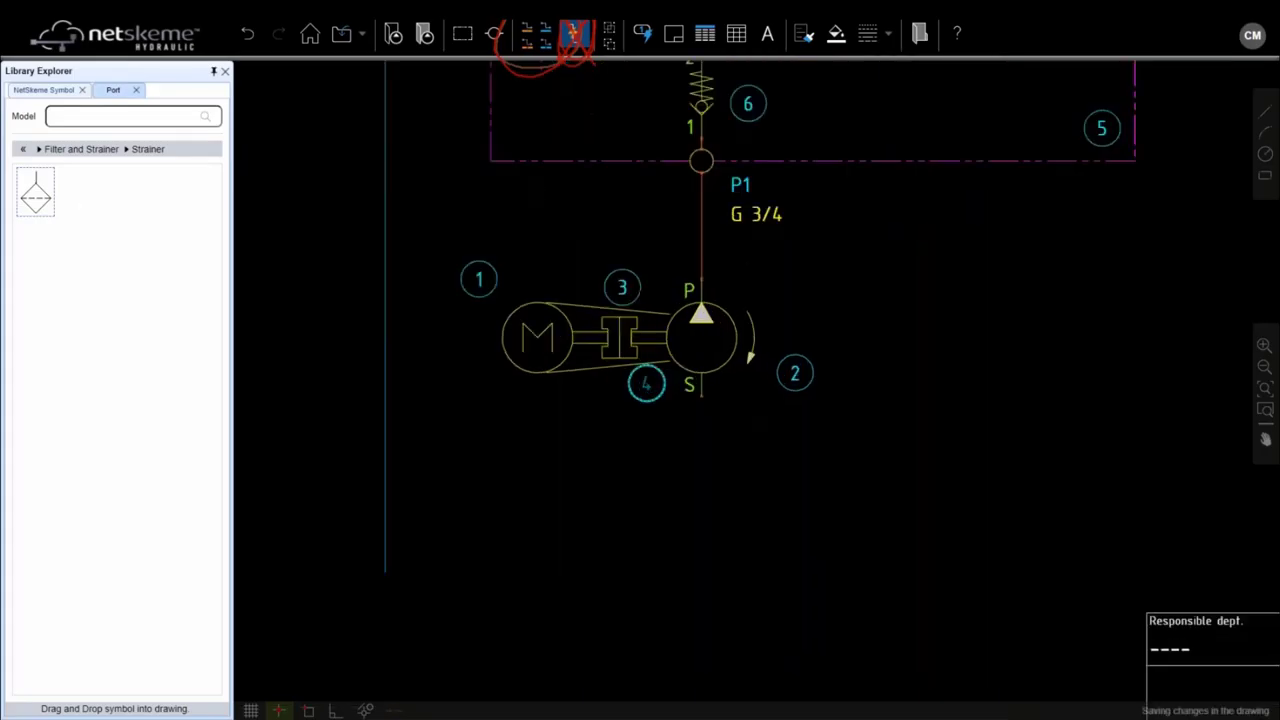
click(712, 398)
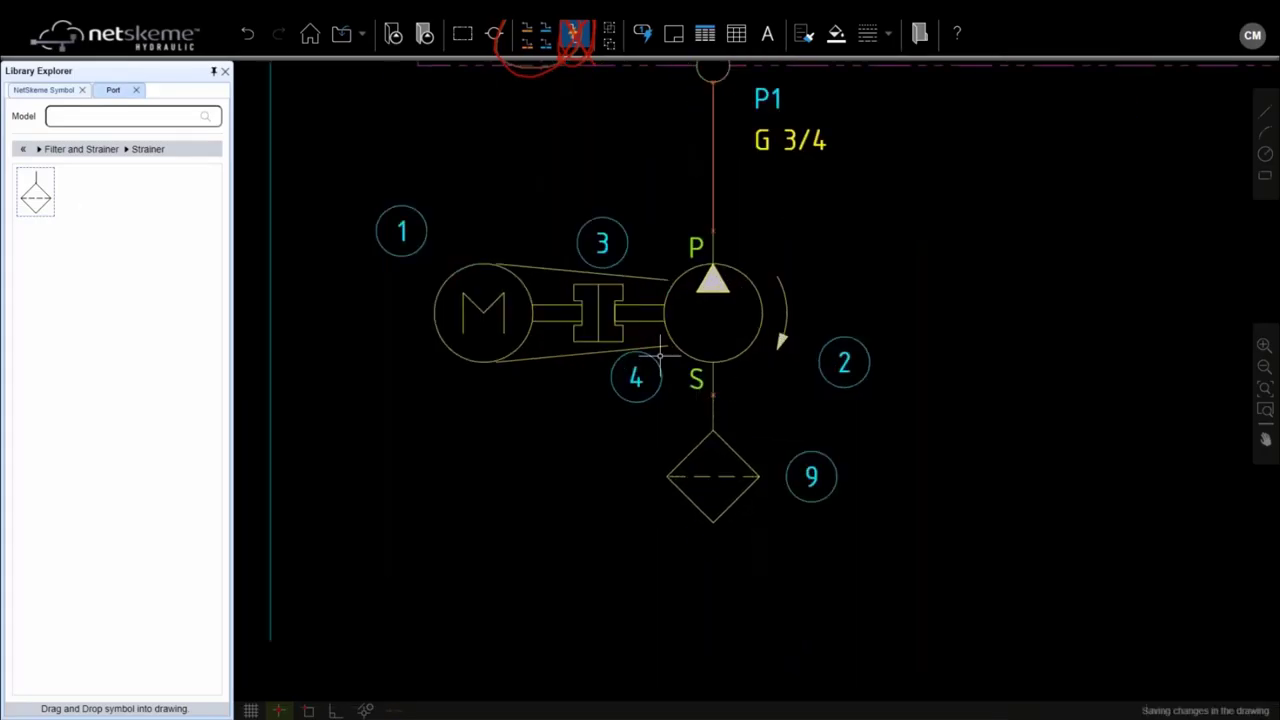
scroll(686, 351, down, 4)
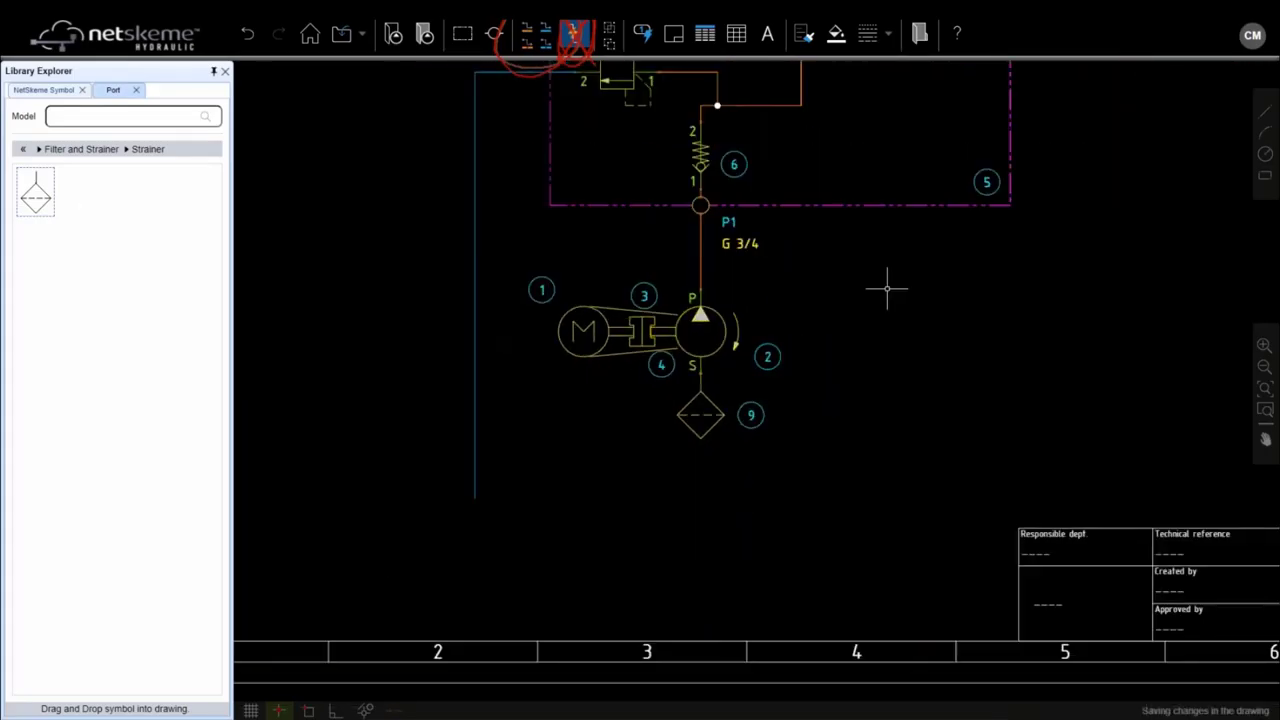
drag(889, 286, 814, 377)
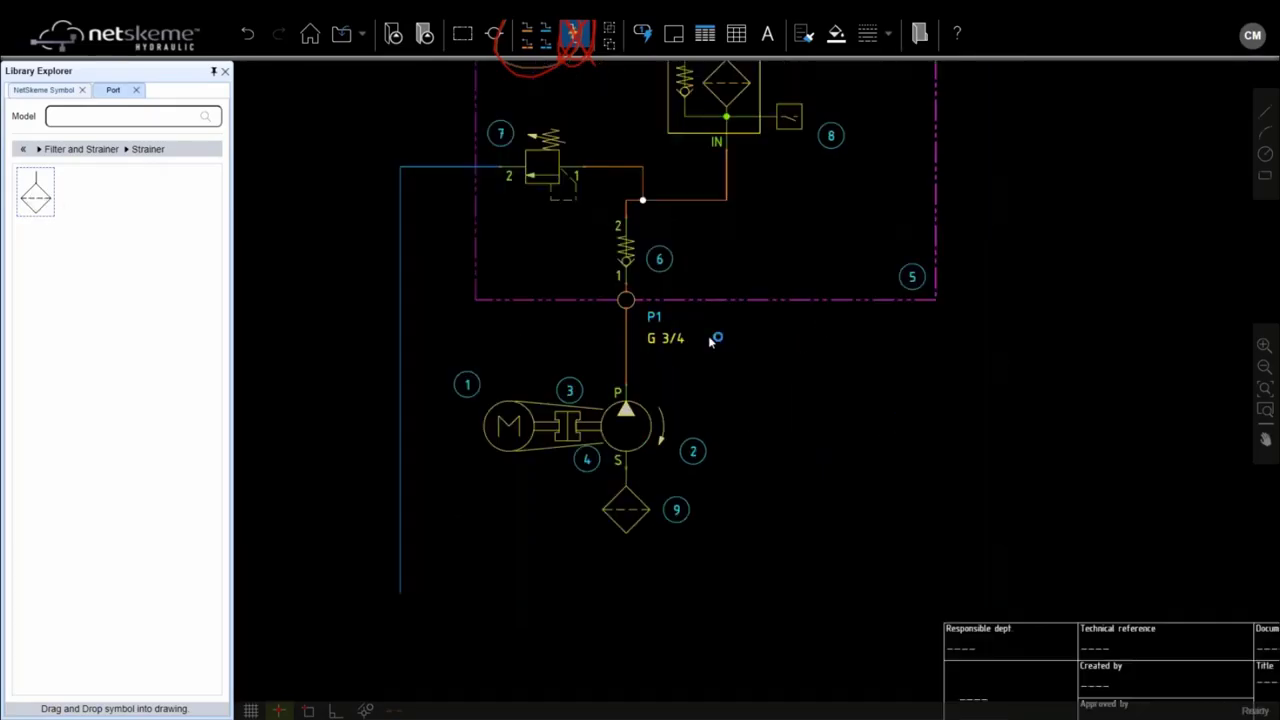
Step: Delete the stray strainer symbol 10 and recentre the schematic
click(911, 440)
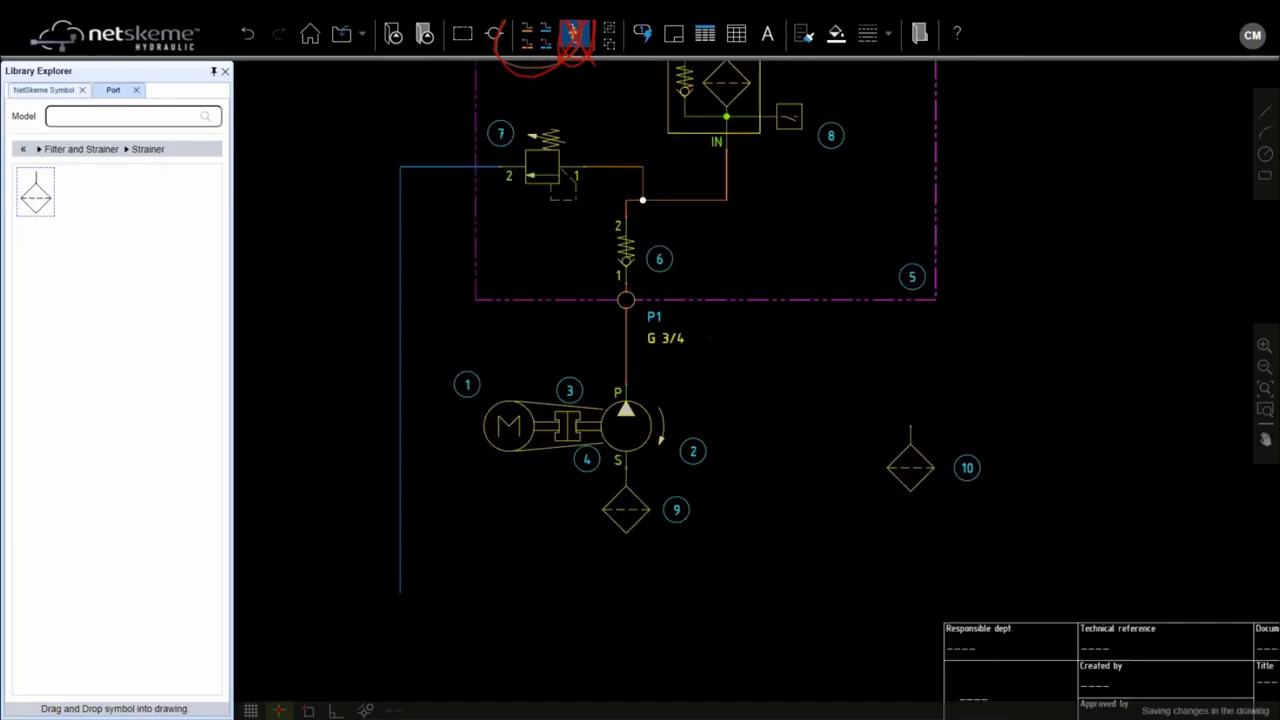
click(911, 445)
key(Delete)
scroll(786, 371, down, 2)
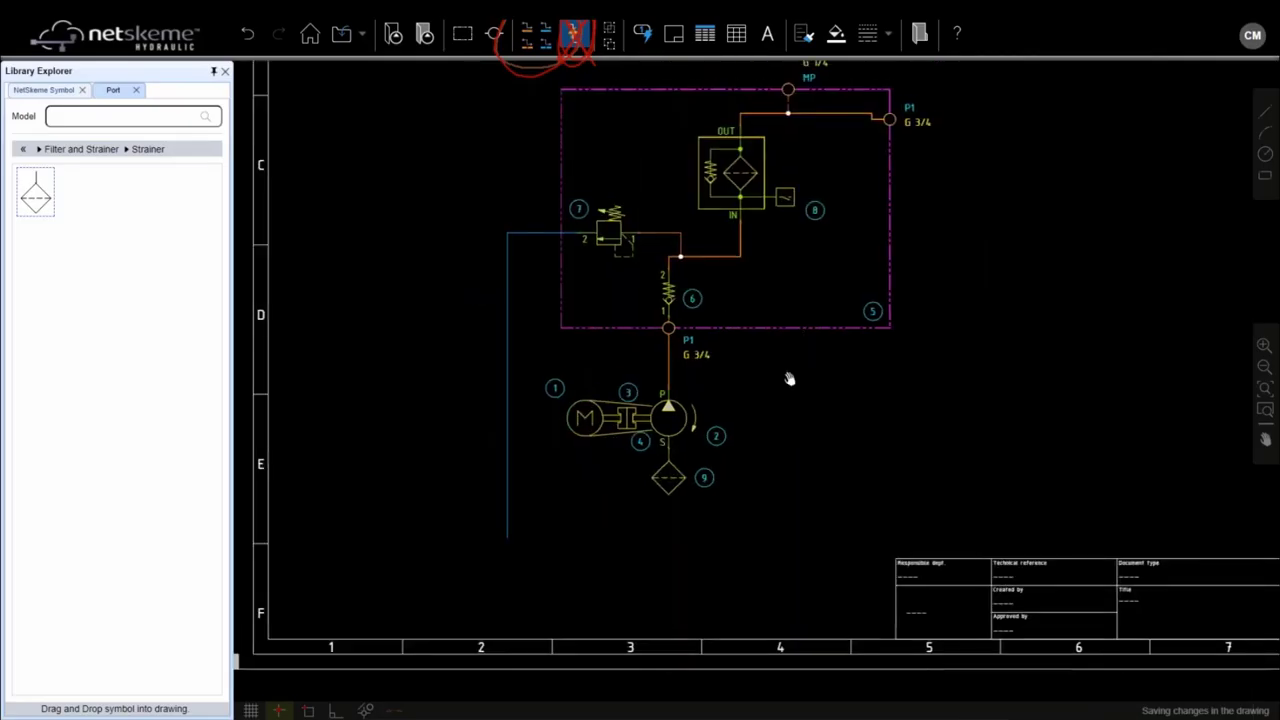
drag(789, 378, 748, 503)
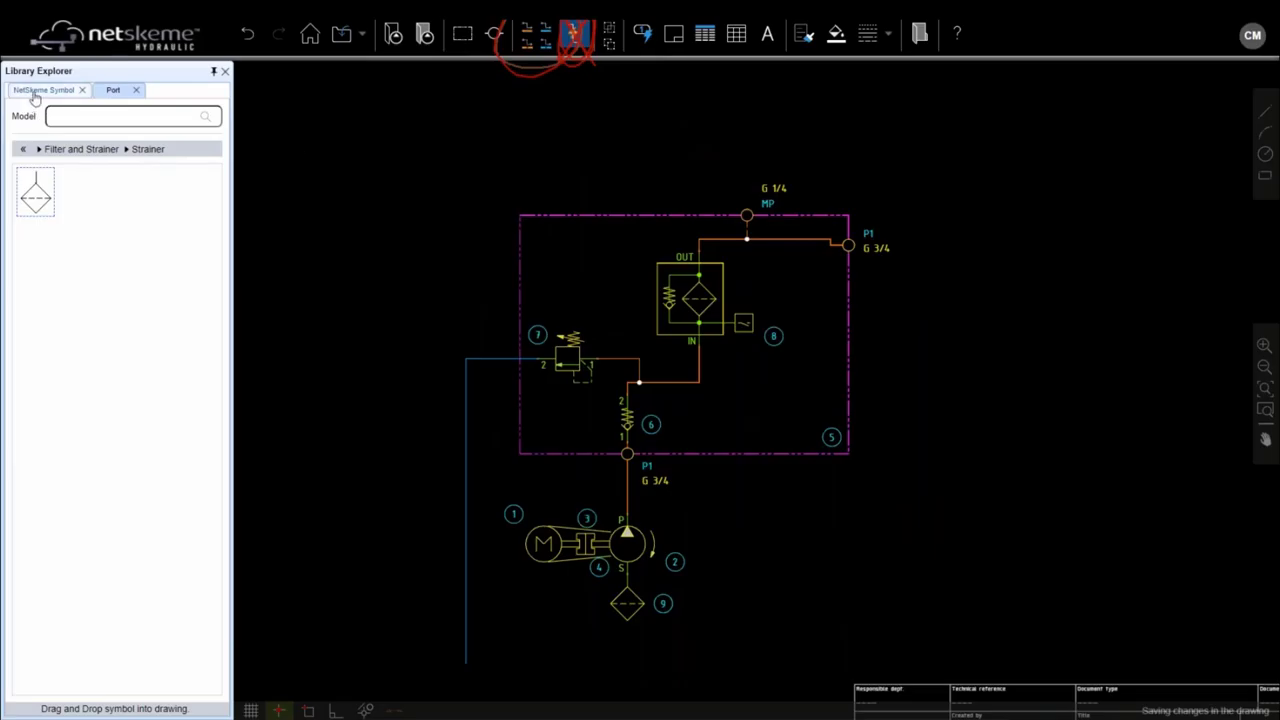
click(24, 151)
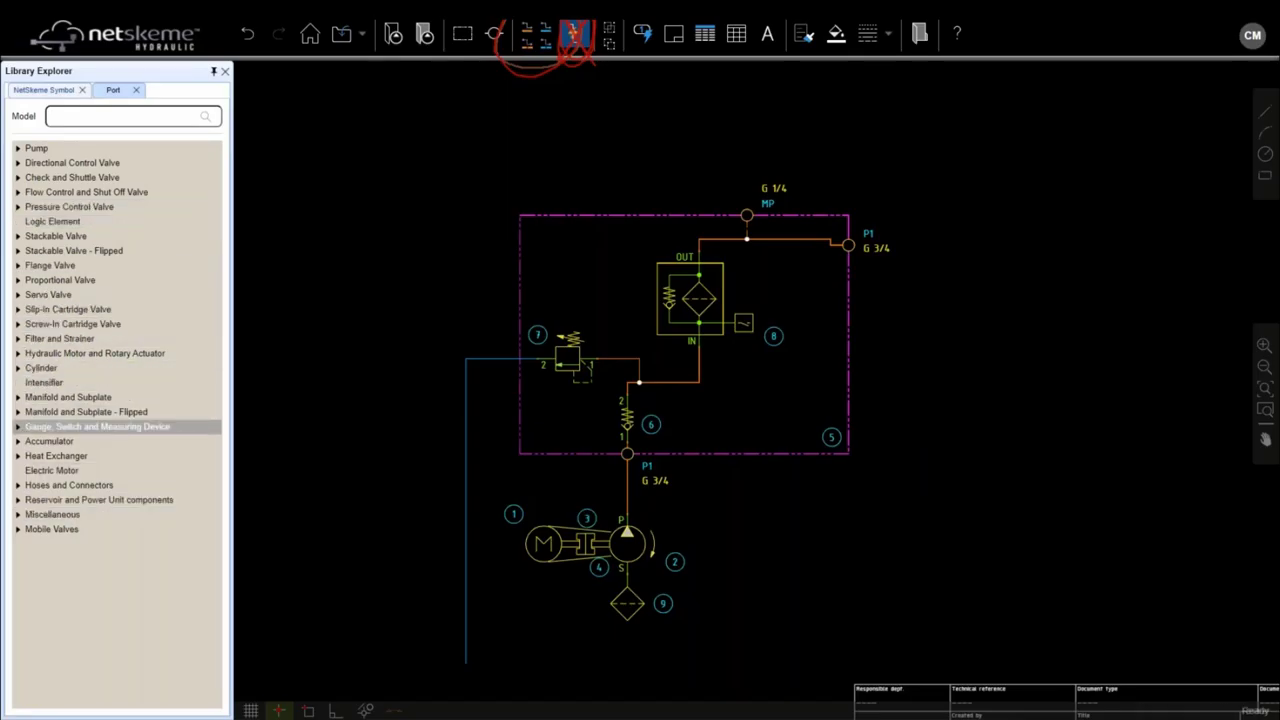
Step: Place a bladder accumulator (11) above the manifold and load the Accumulator Discharge Valve symbols
click(17, 441)
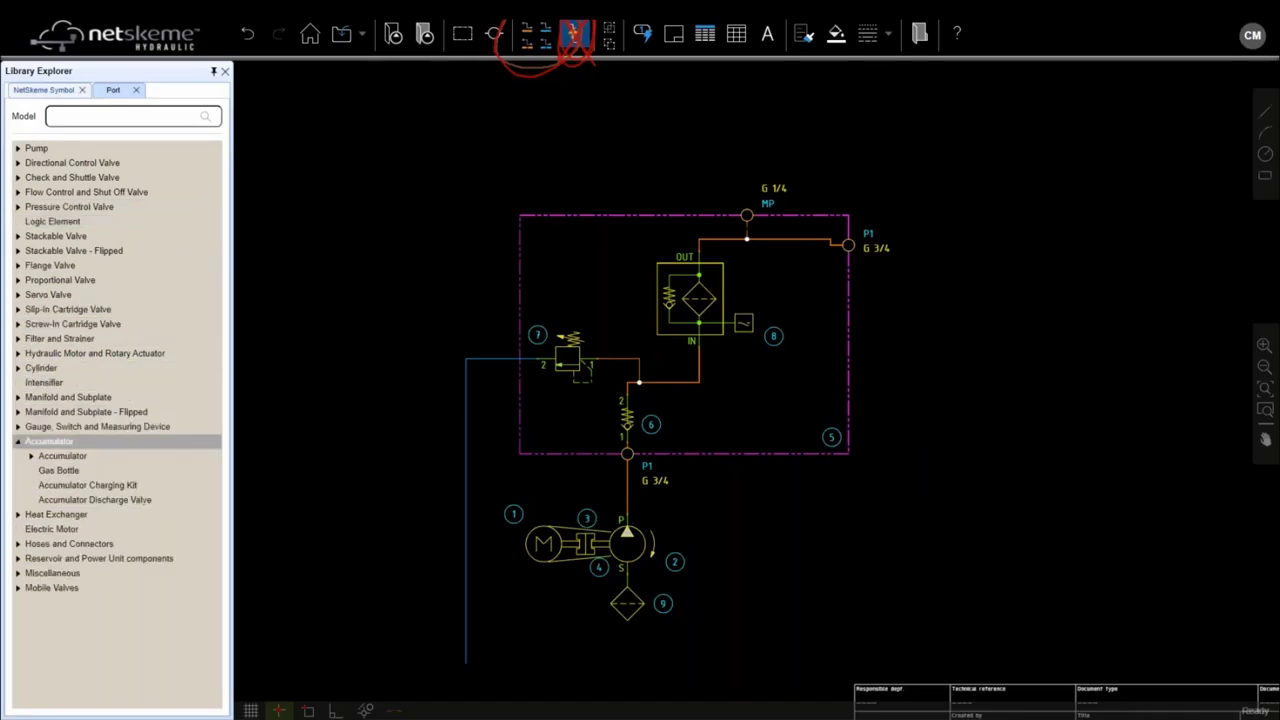
click(31, 455)
click(70, 486)
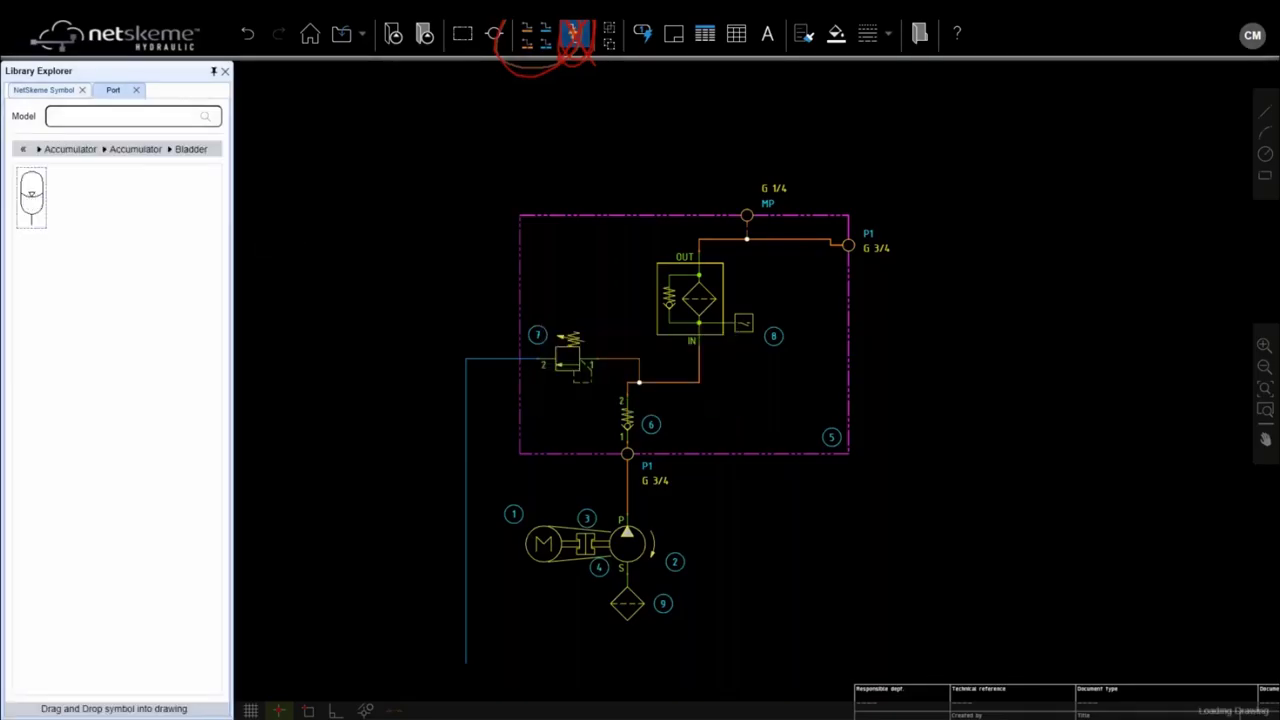
click(346, 125)
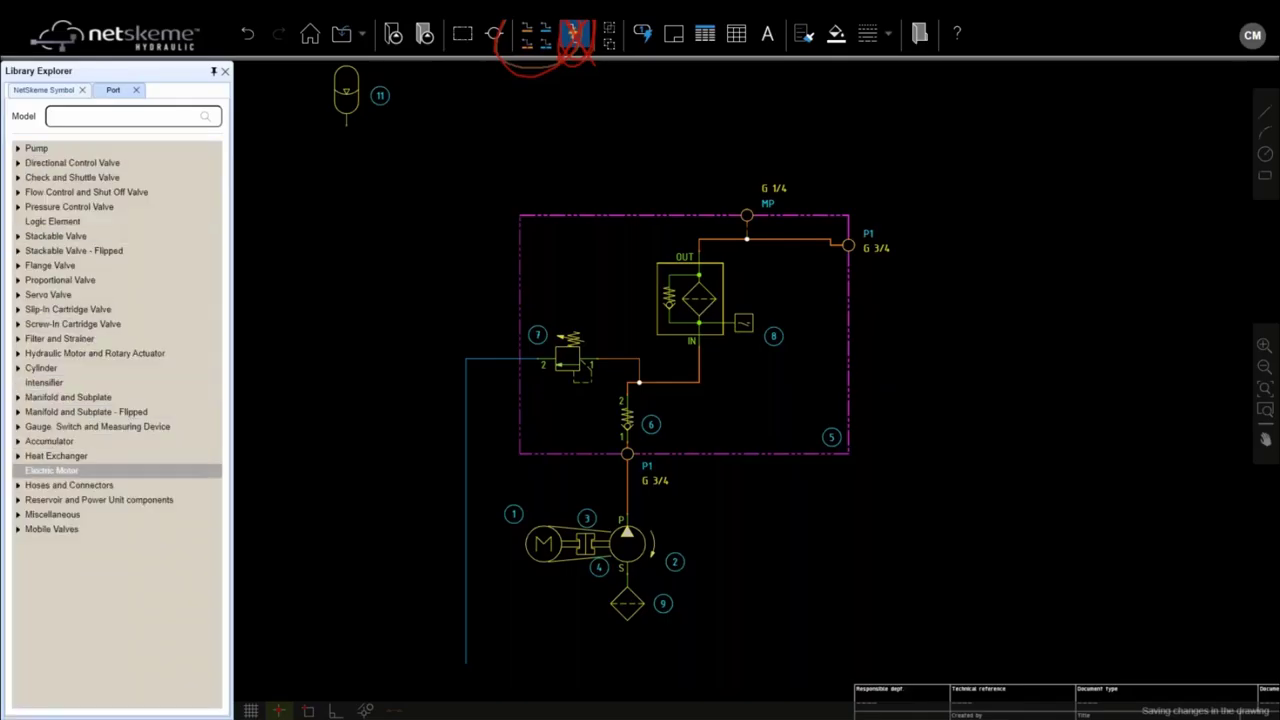
click(18, 442)
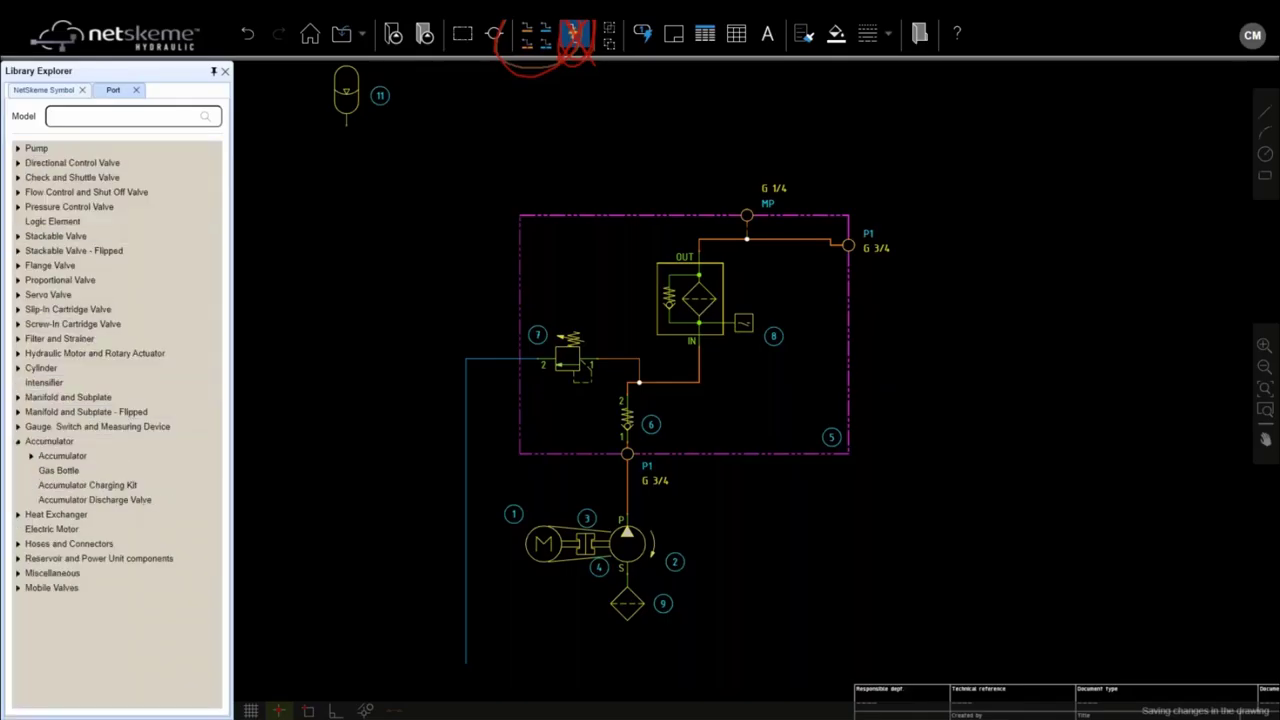
double_click(90, 501)
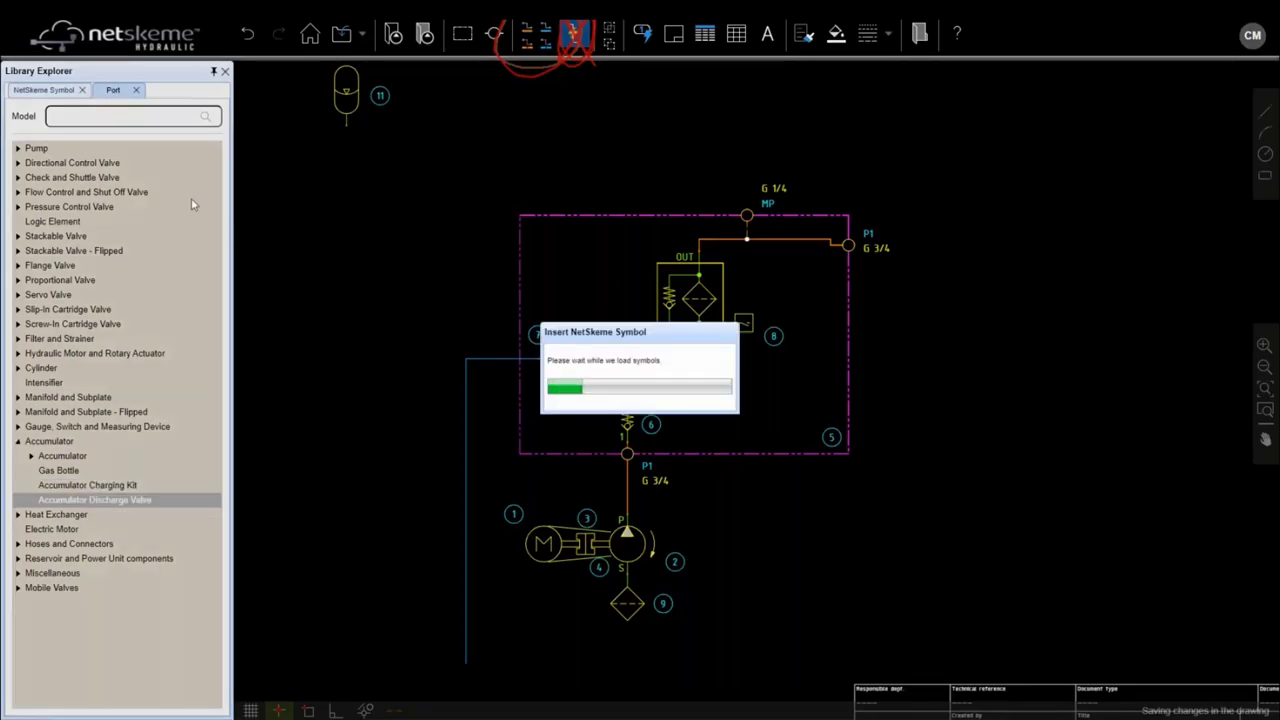
Step: Place the last discharge valve block (12), flip it horizontally, and attach accumulator 11 to its S port
scroll(210, 290, down, 2)
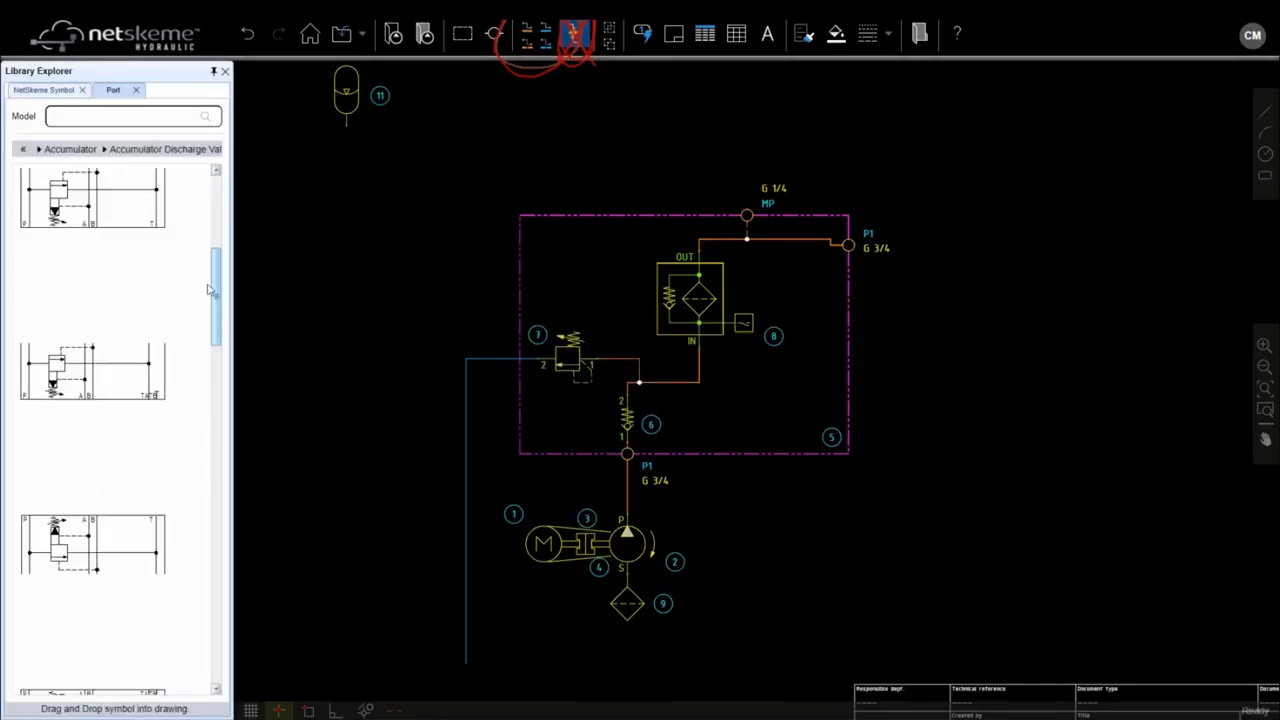
drag(210, 290, 210, 603)
click(72, 612)
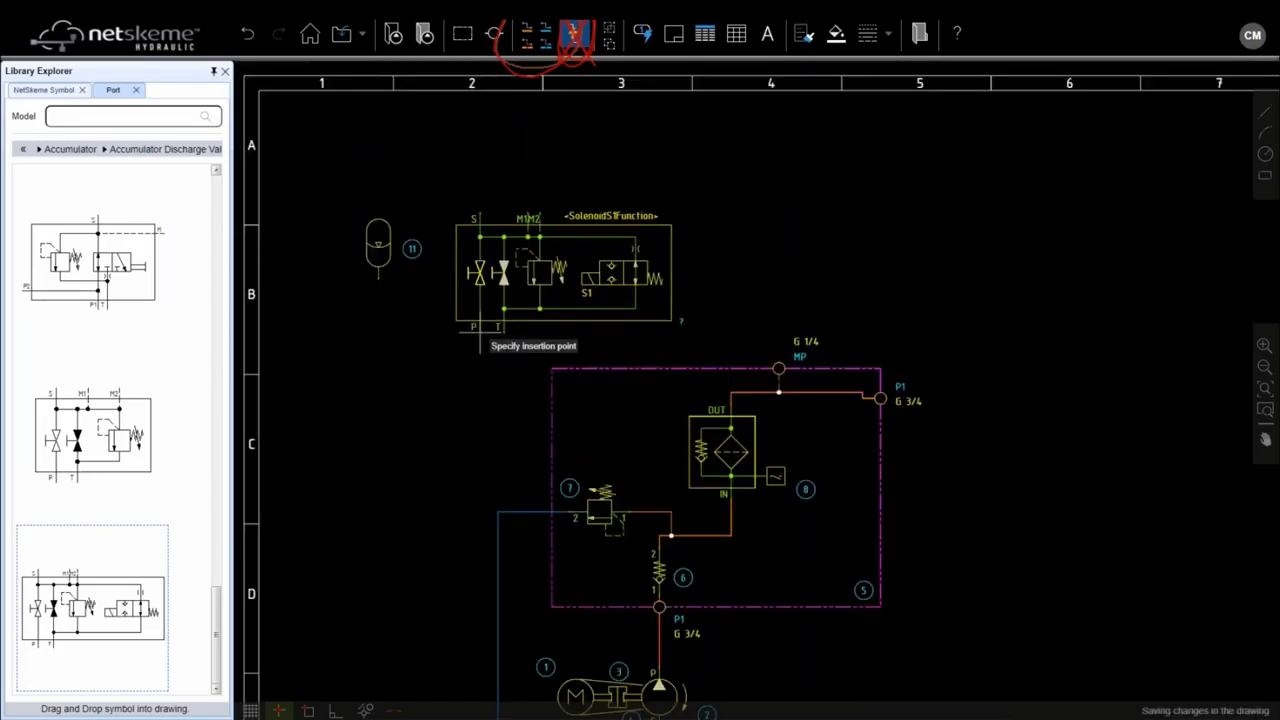
click(524, 258)
right_click(524, 258)
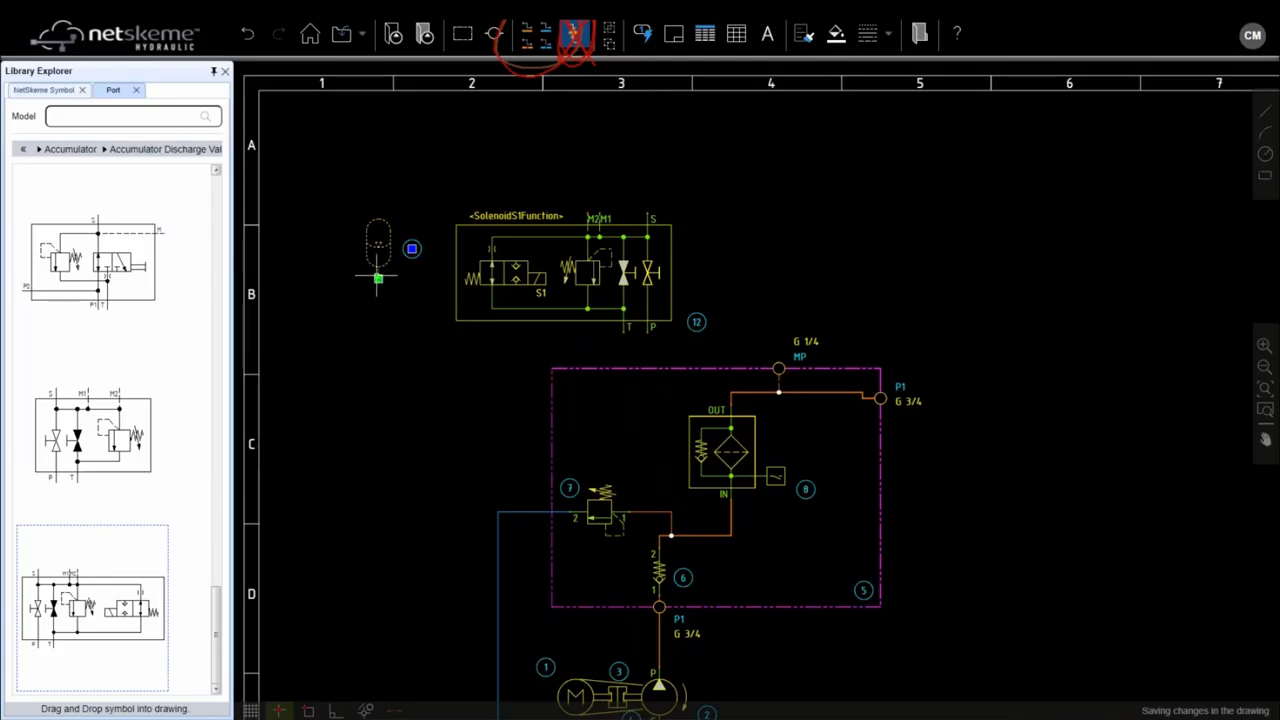
drag(378, 278, 612, 229)
scroll(686, 200, up, 3)
scroll(660, 370, down, 2)
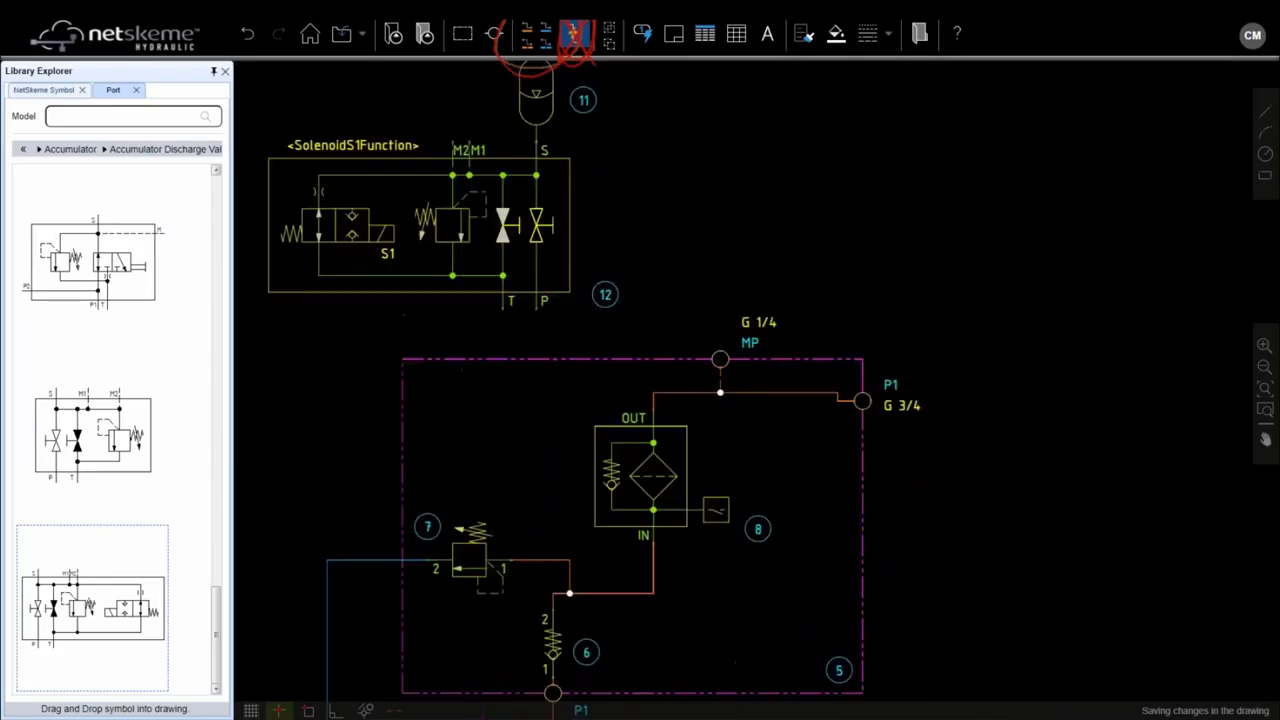
click(527, 33)
Step: Wire the discharge valve's P port to the pressure line at valve 7
click(537, 305)
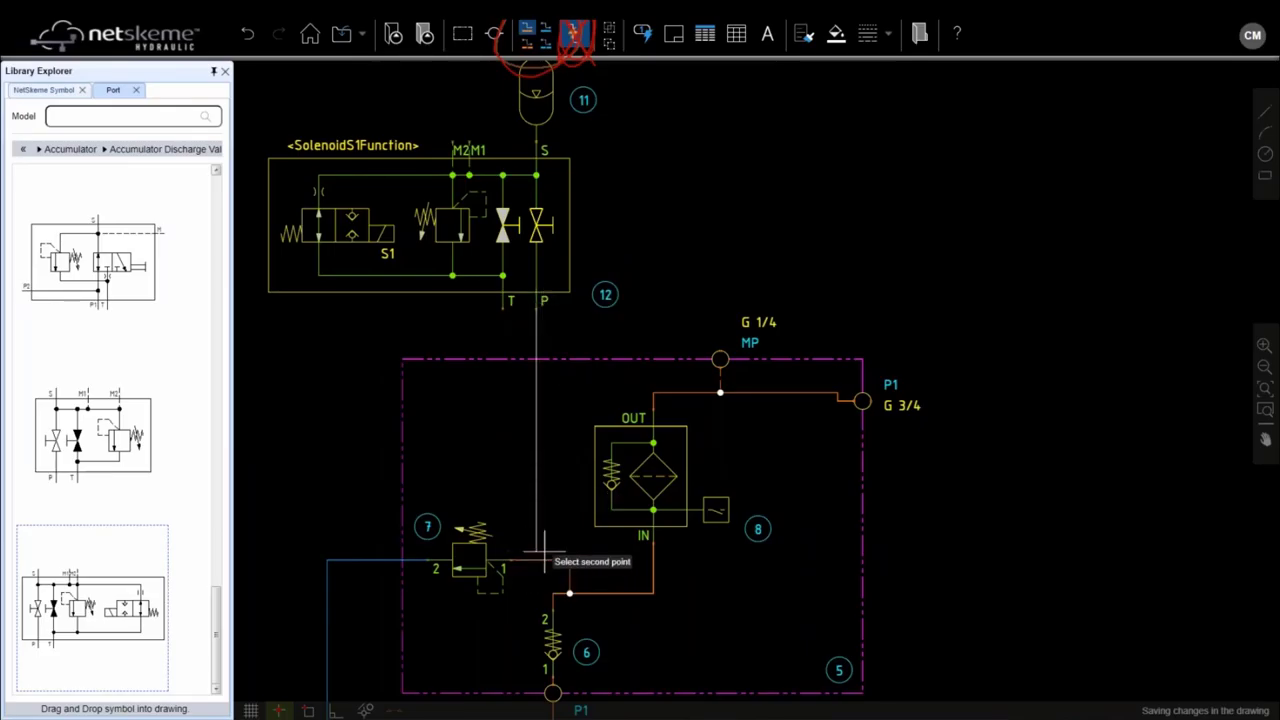
click(536, 551)
key(Escape)
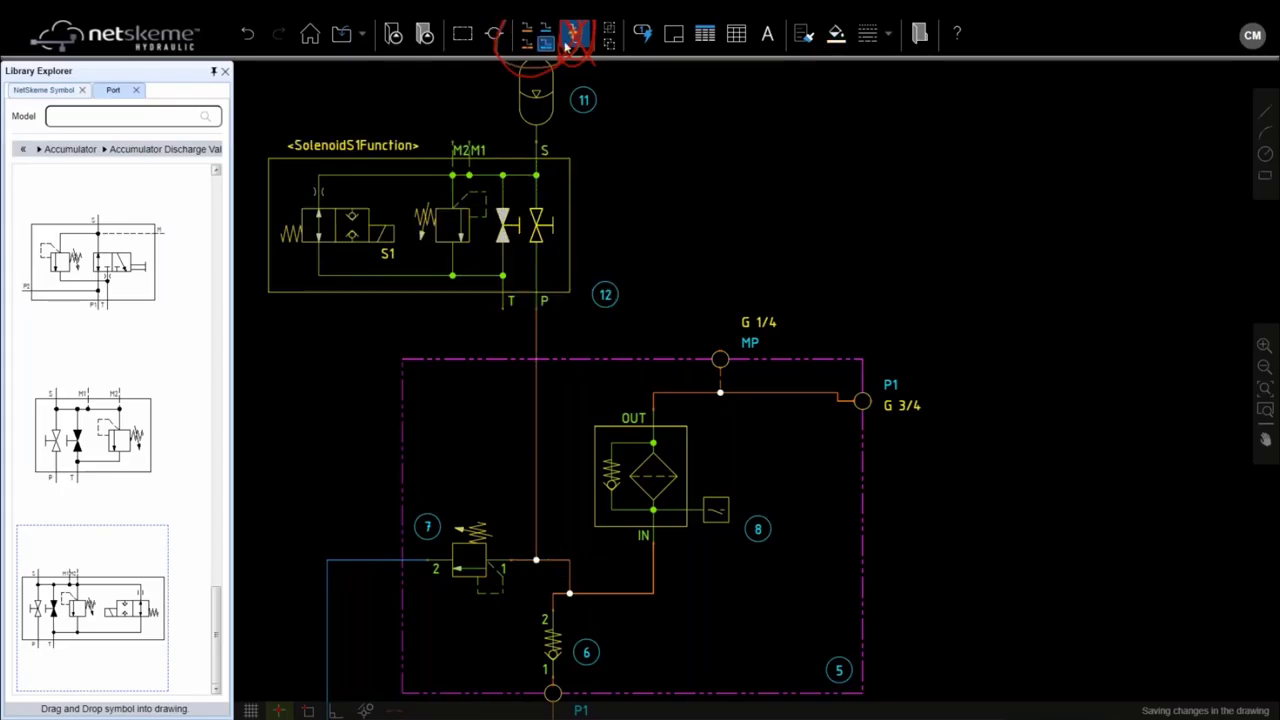
Step: Run the valve's T port wire onto the blue tank return line and tidy its jog
click(545, 38)
click(511, 303)
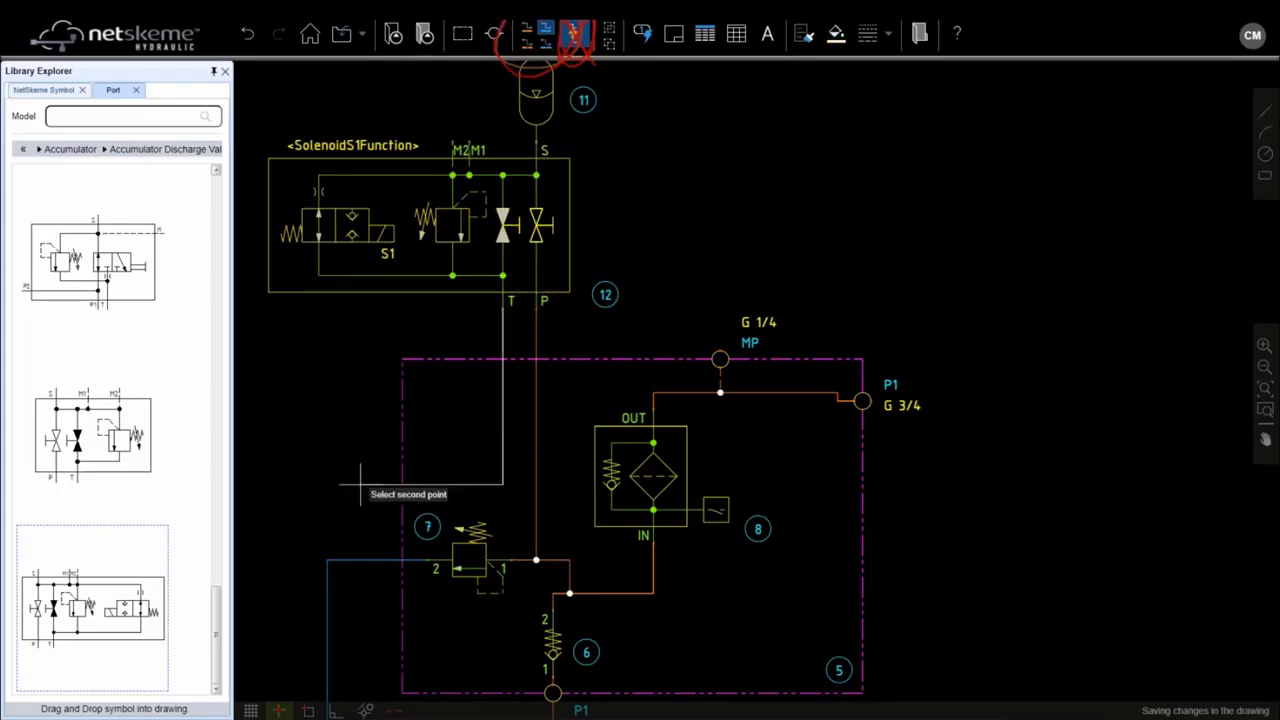
drag(401, 421, 565, 226)
scroll(553, 380, down, 3)
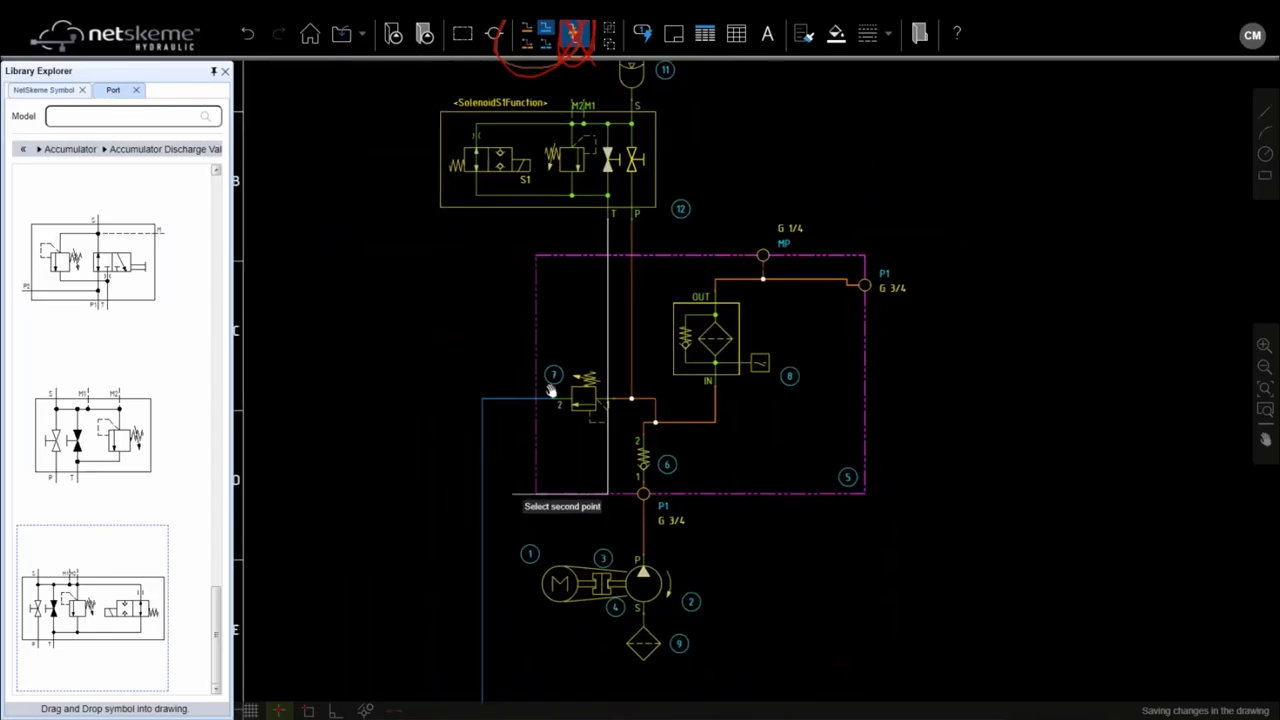
drag(553, 380, 613, 205)
click(660, 524)
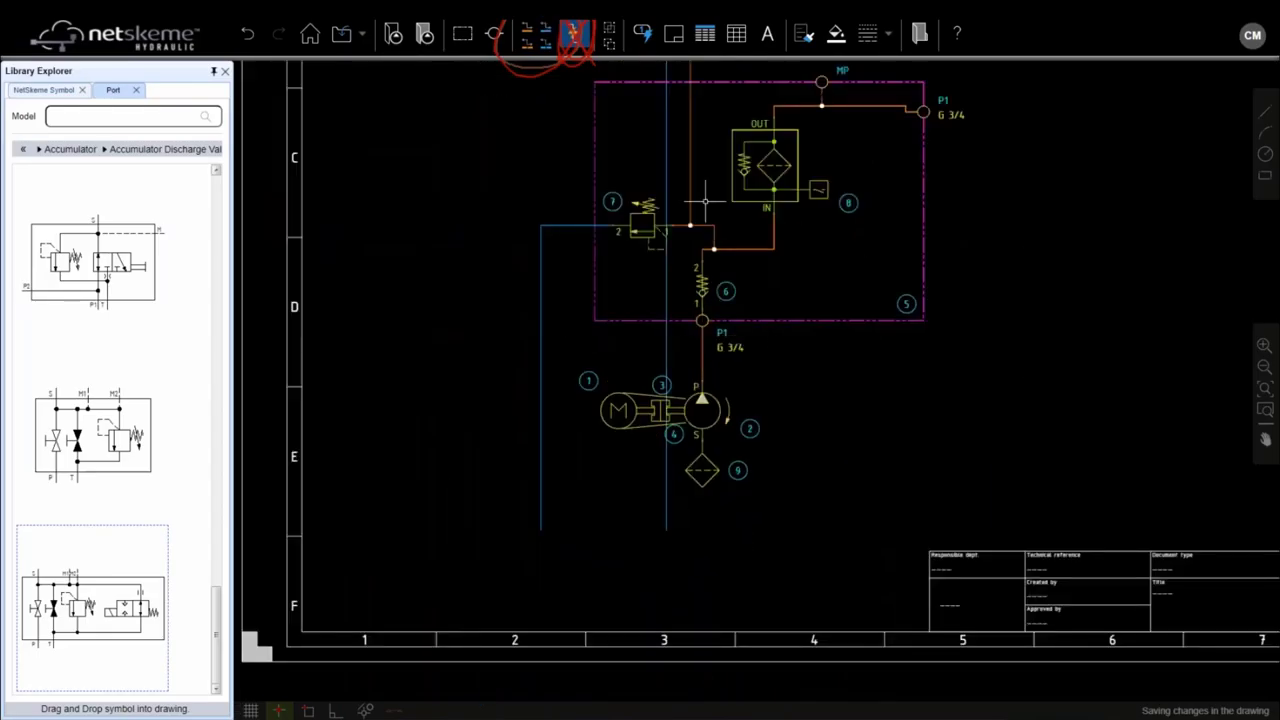
drag(706, 248, 712, 376)
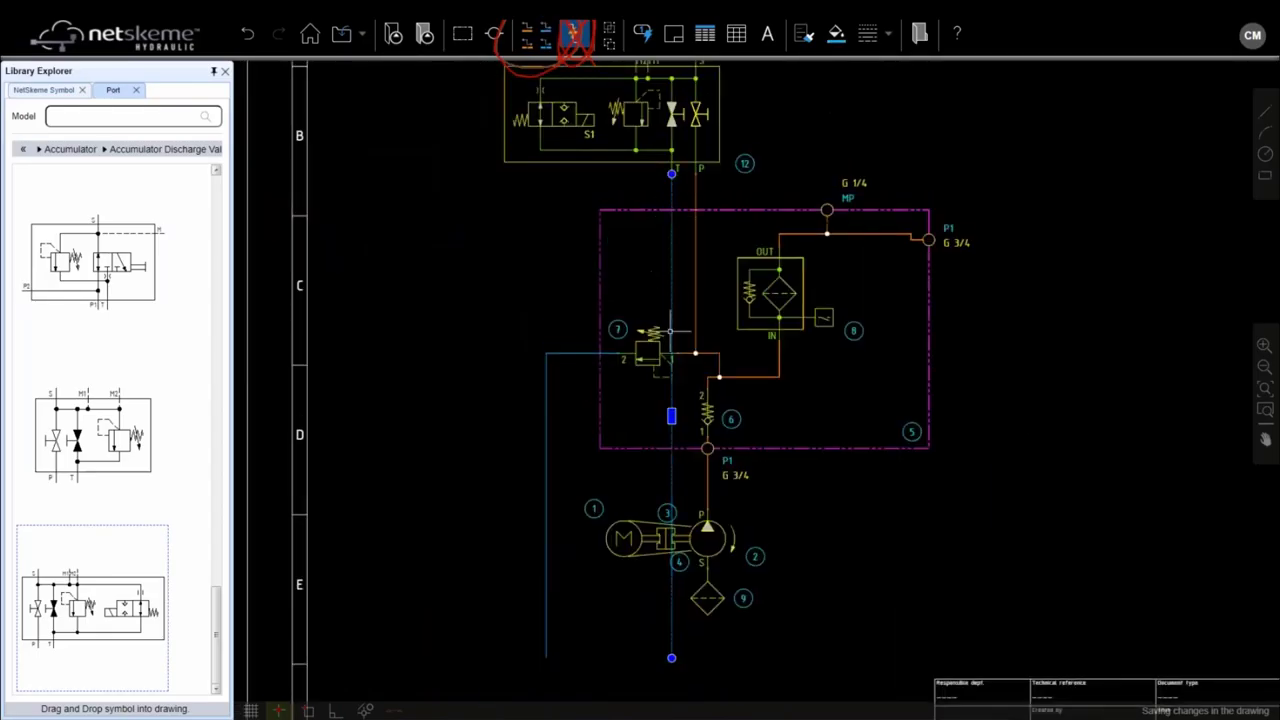
drag(671, 416, 500, 370)
mouse_move(595, 175)
mouse_down()
mouse_move(513, 315)
mouse_move(452, 484)
mouse_up()
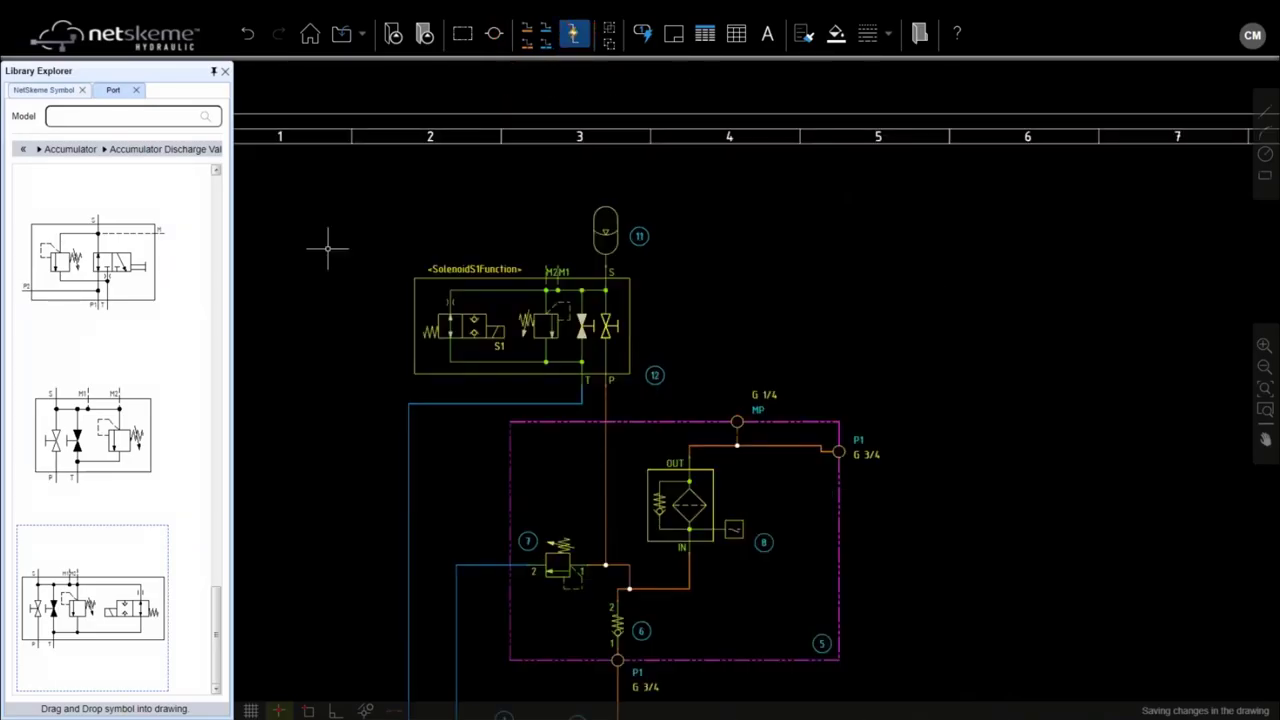
Step: Place pressure gauges 13 and 14 above ports M2 and MP
click(25, 150)
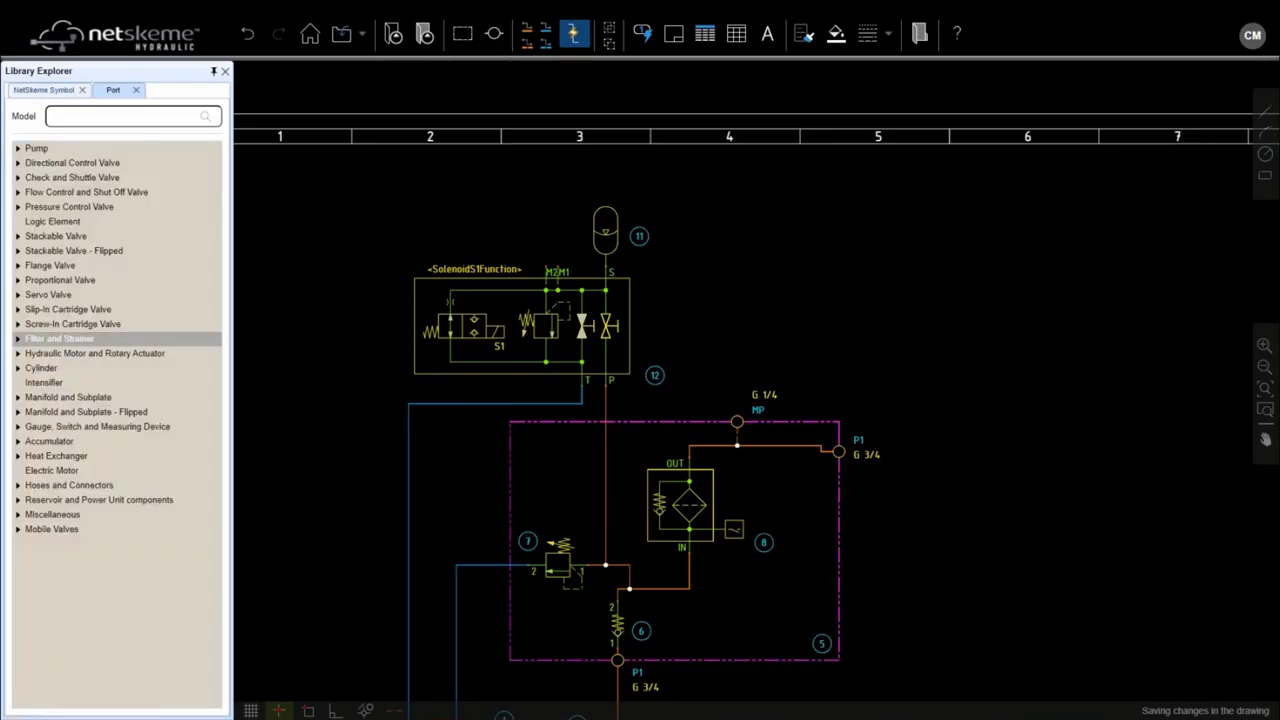
click(18, 426)
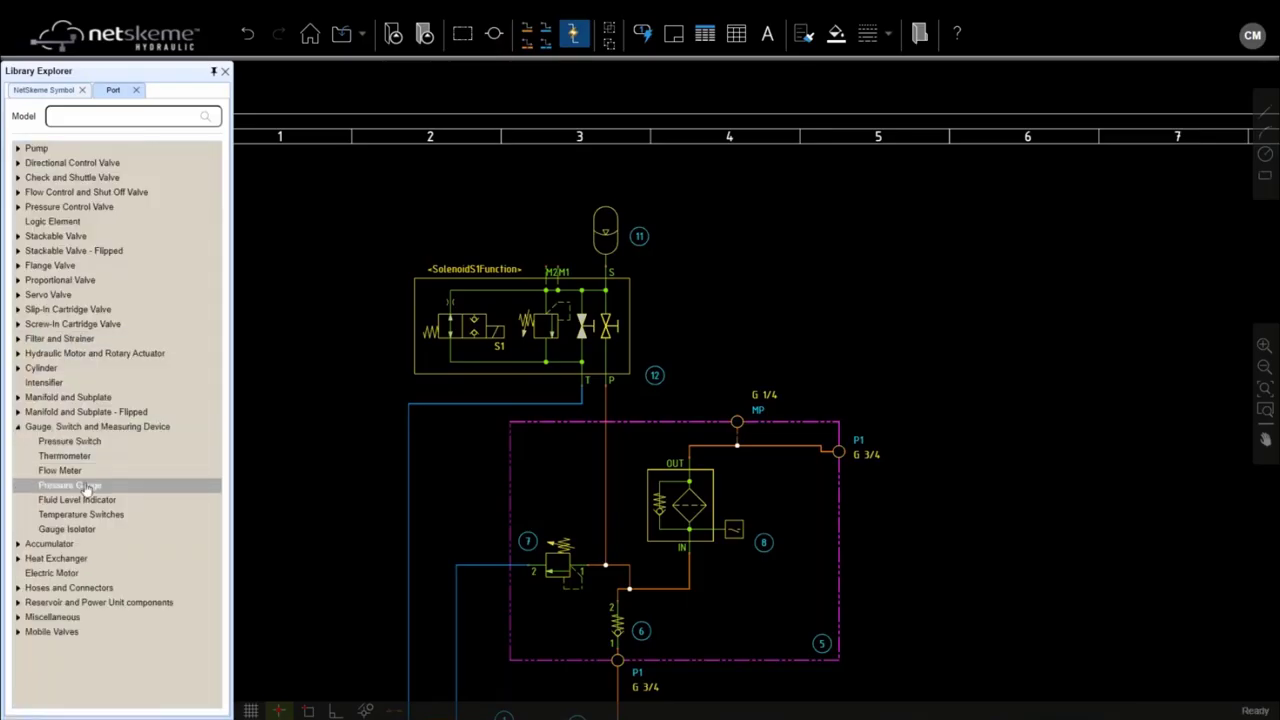
click(88, 486)
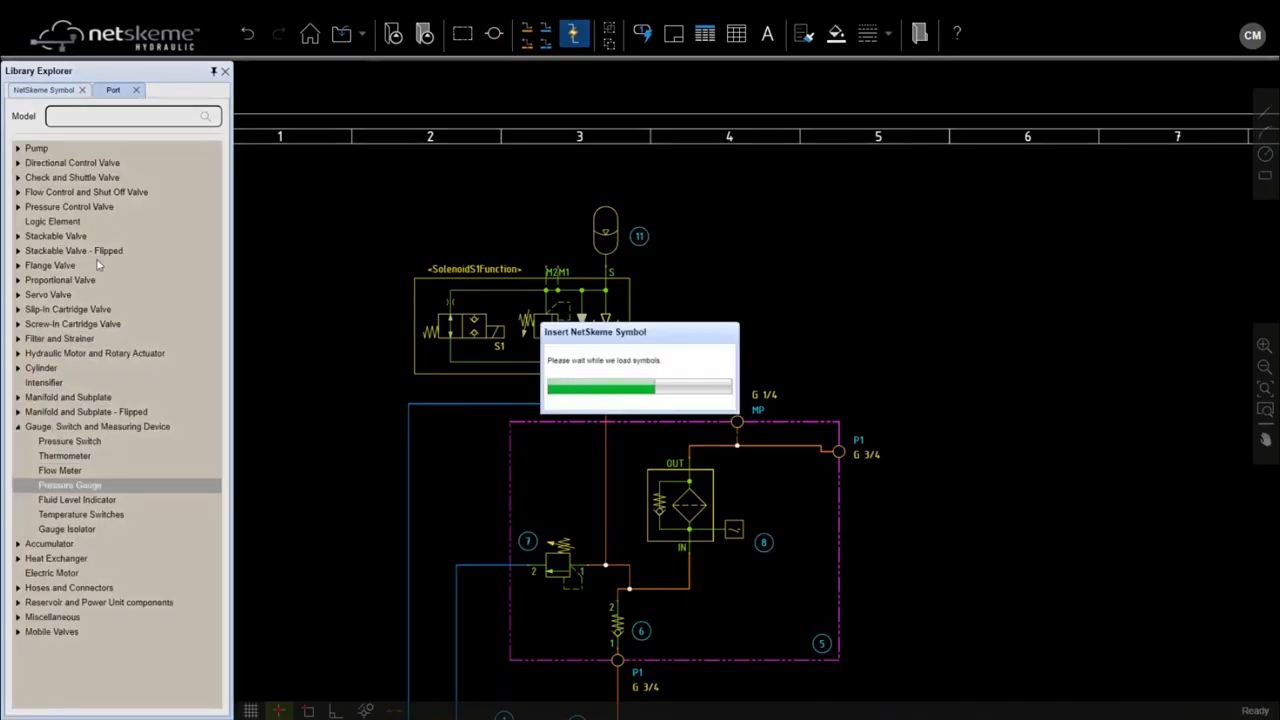
scroll(540, 248, up, 2)
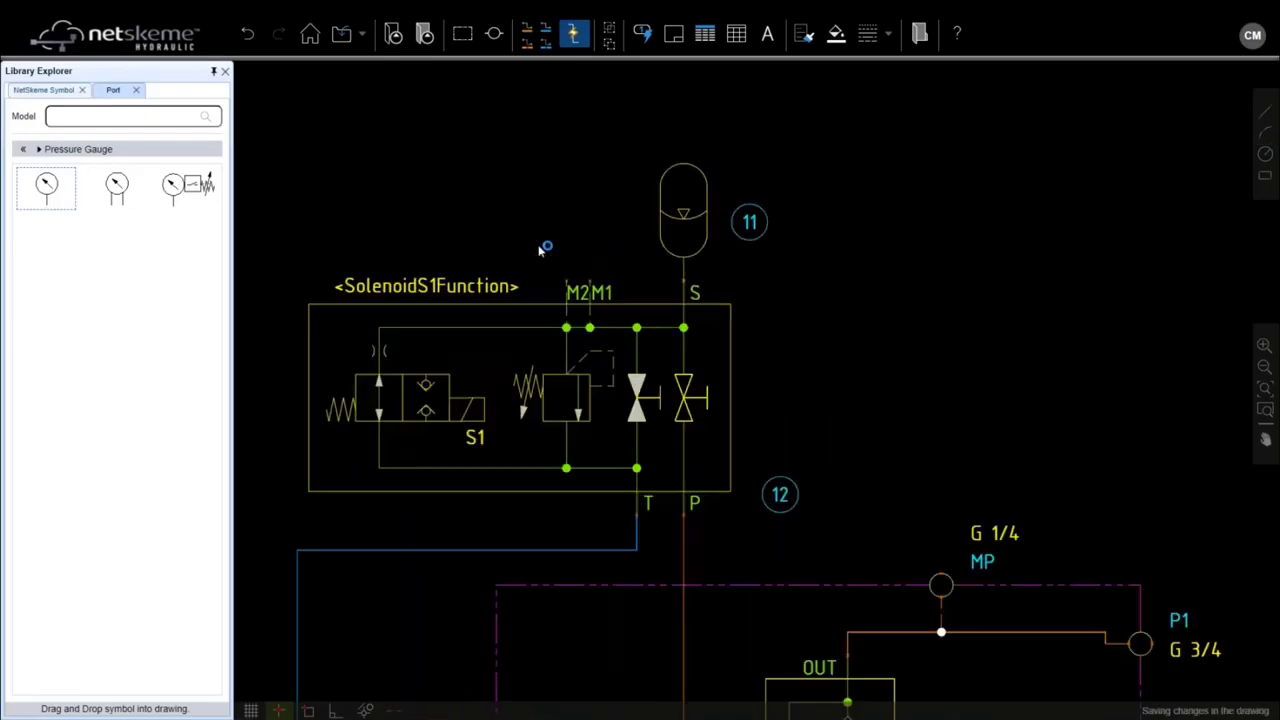
click(565, 231)
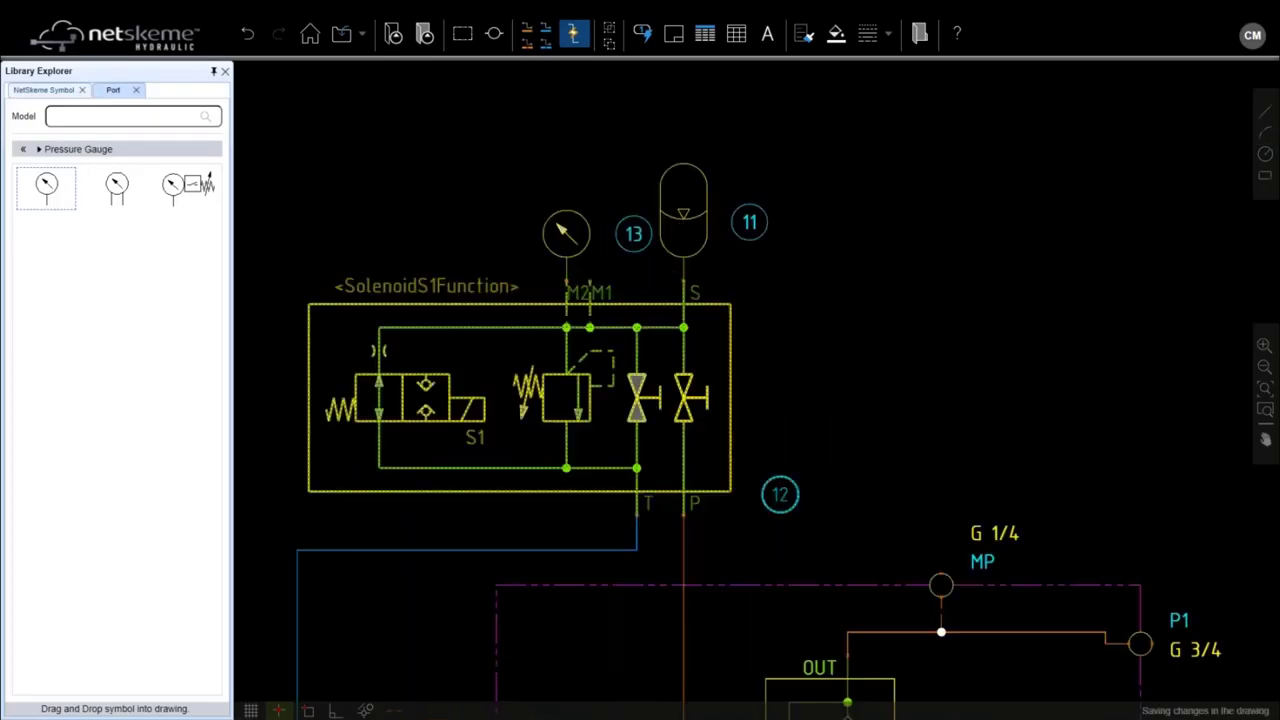
scroll(596, 285, down, 3)
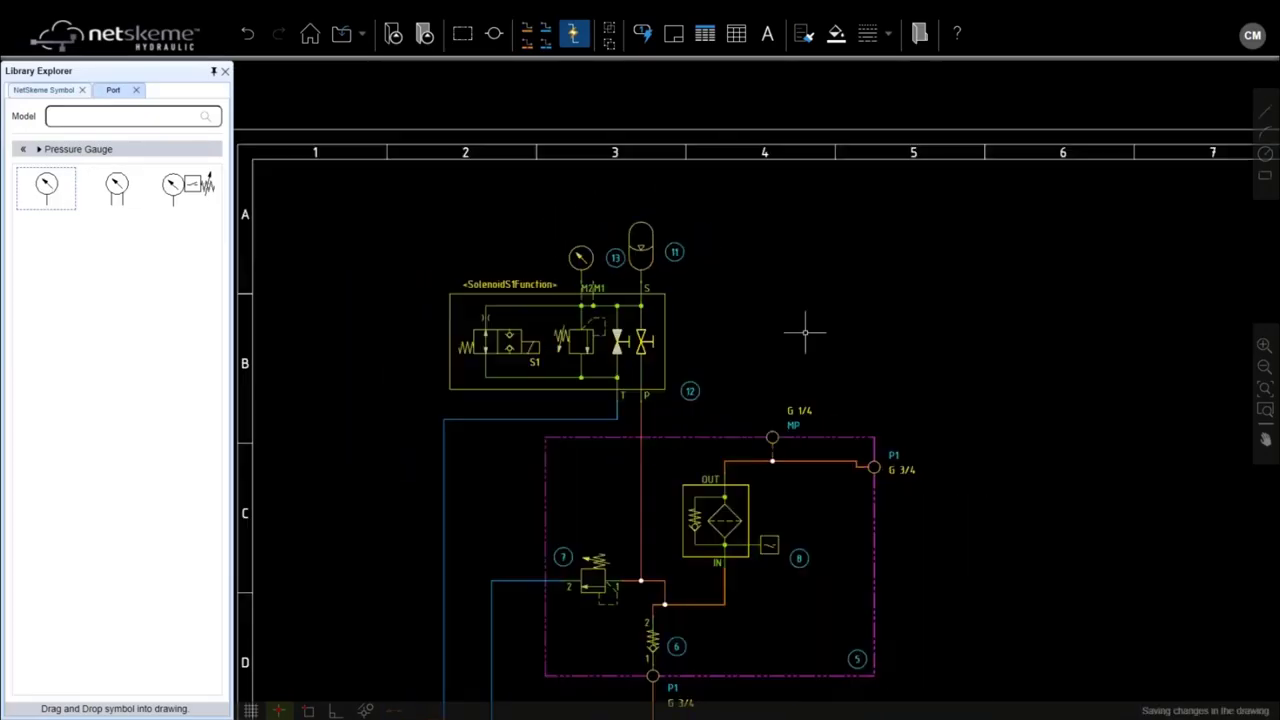
scroll(805, 333, up, 3)
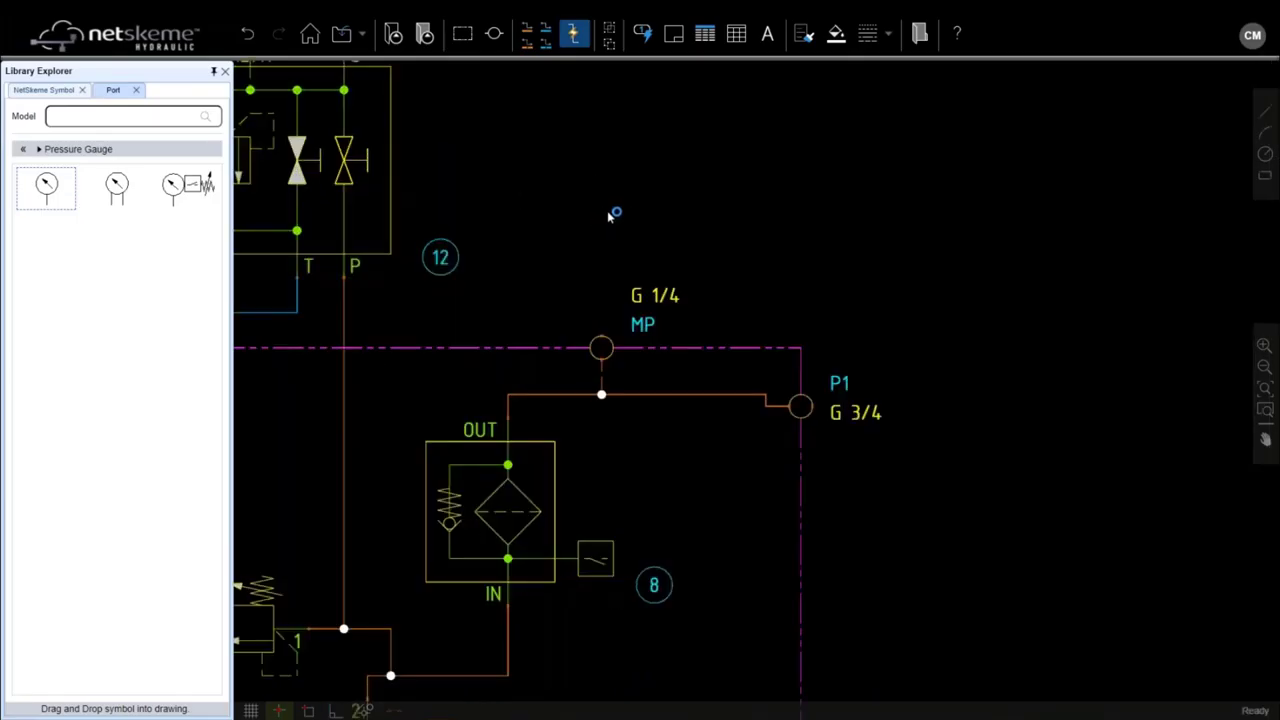
click(601, 215)
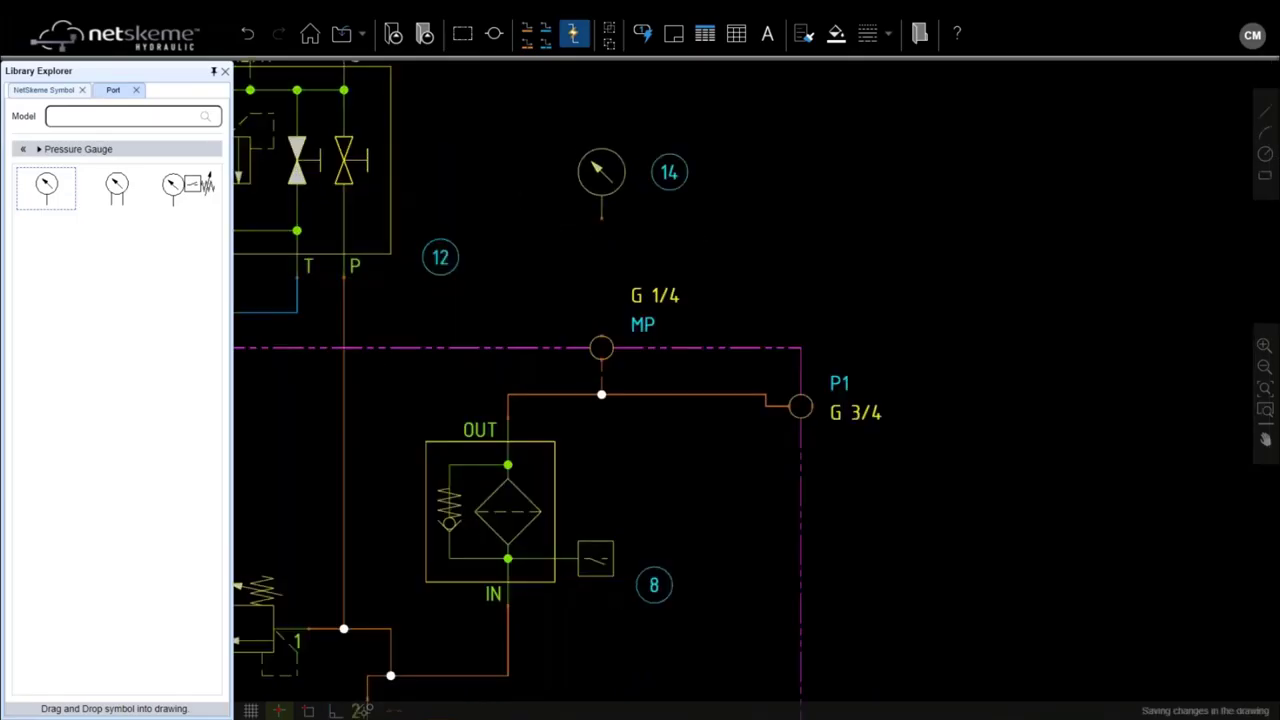
click(21, 150)
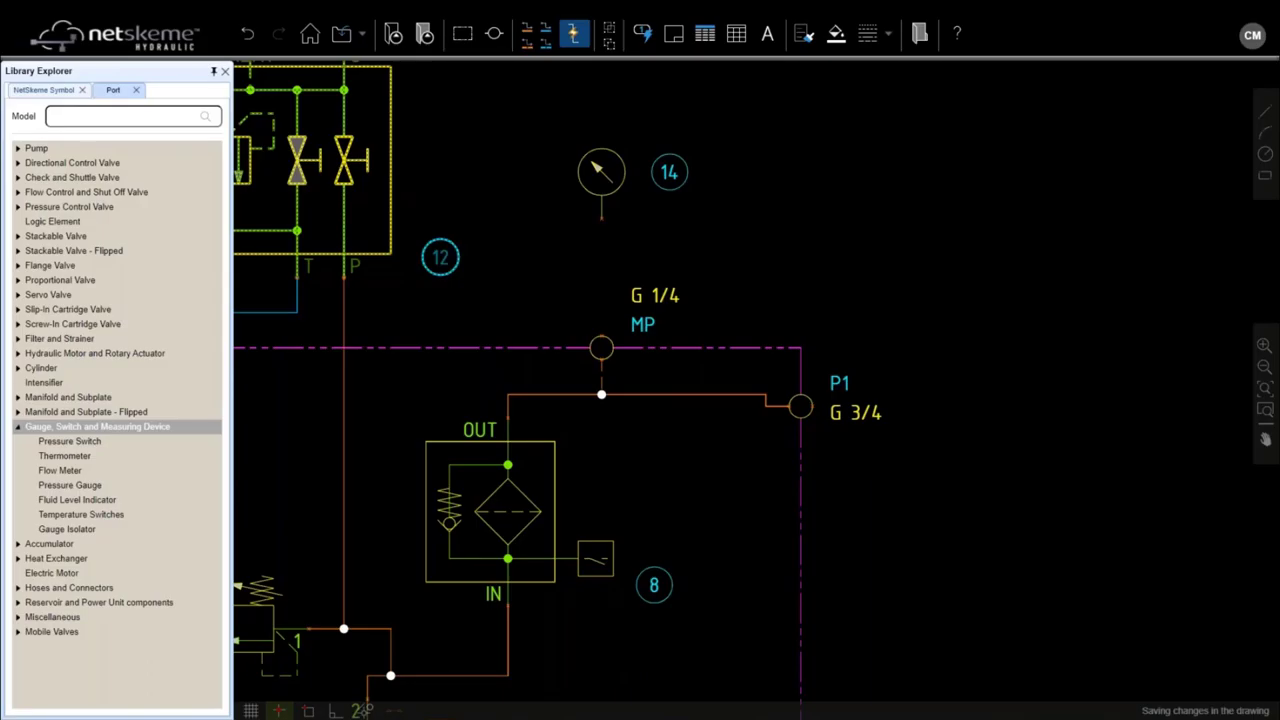
Step: Insert the PT5400 pressure switch, item 15, below gauge 14 and select it
click(87, 443)
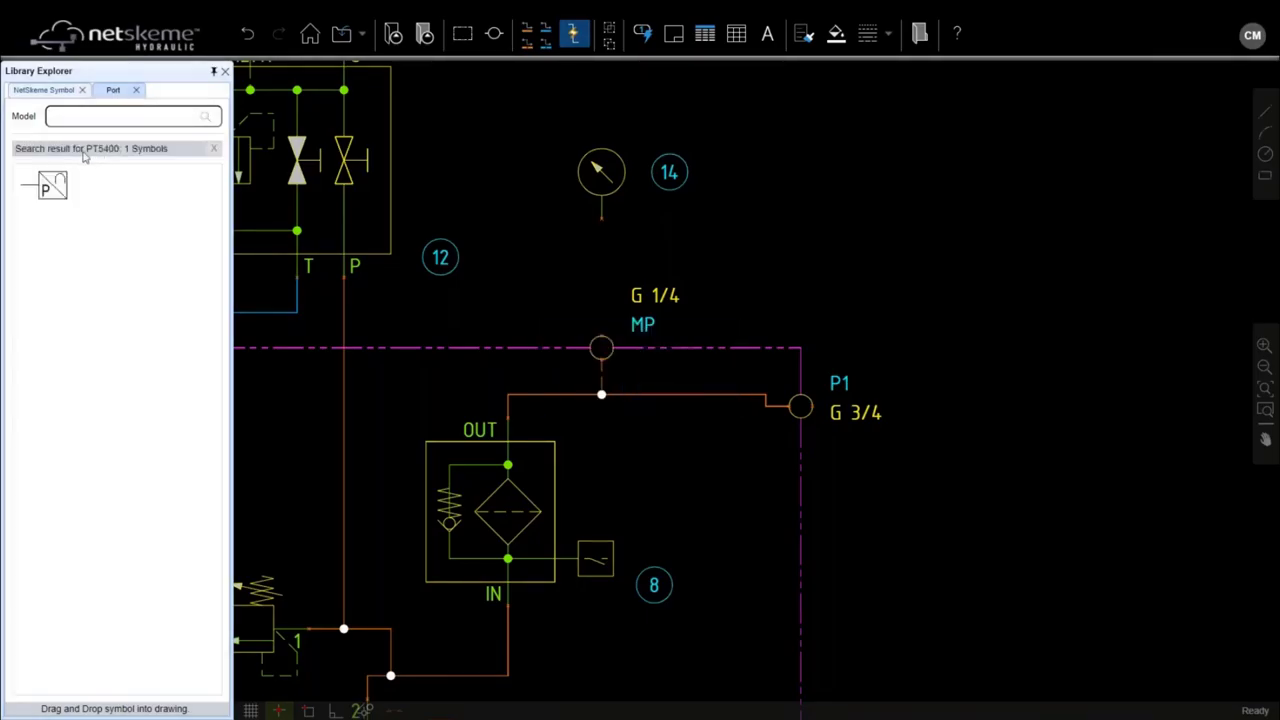
drag(54, 188, 657, 200)
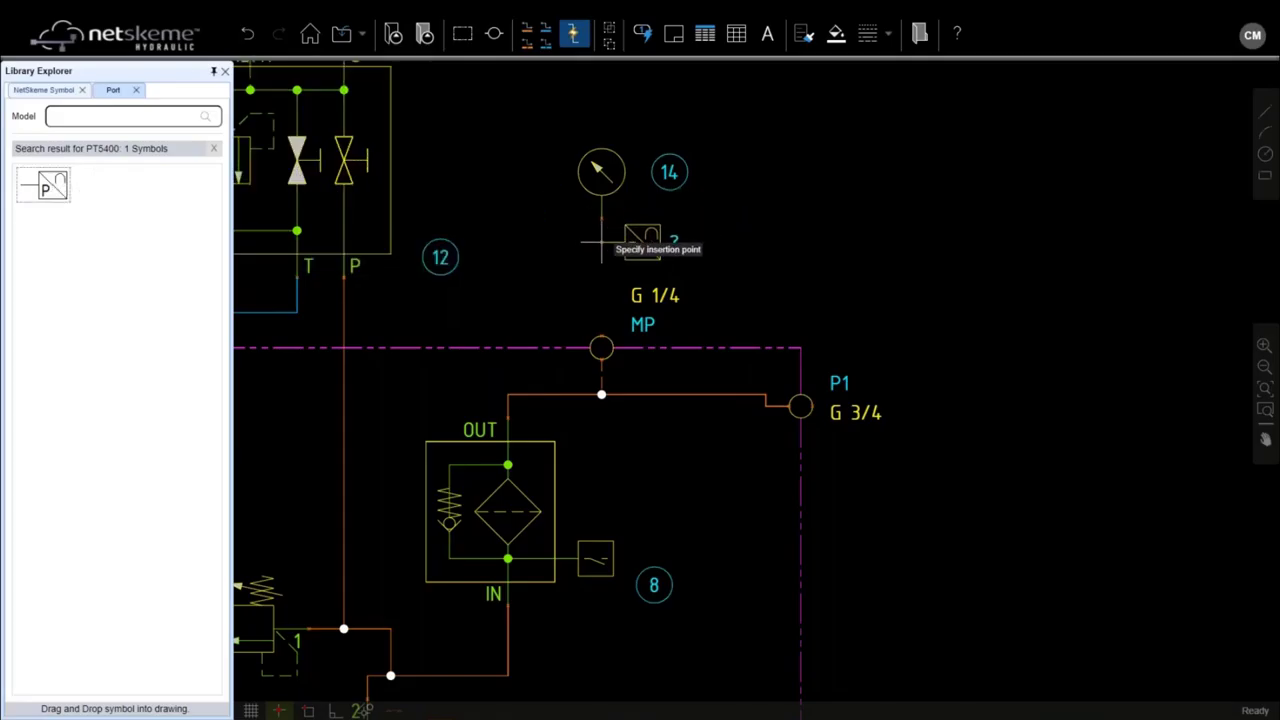
click(636, 242)
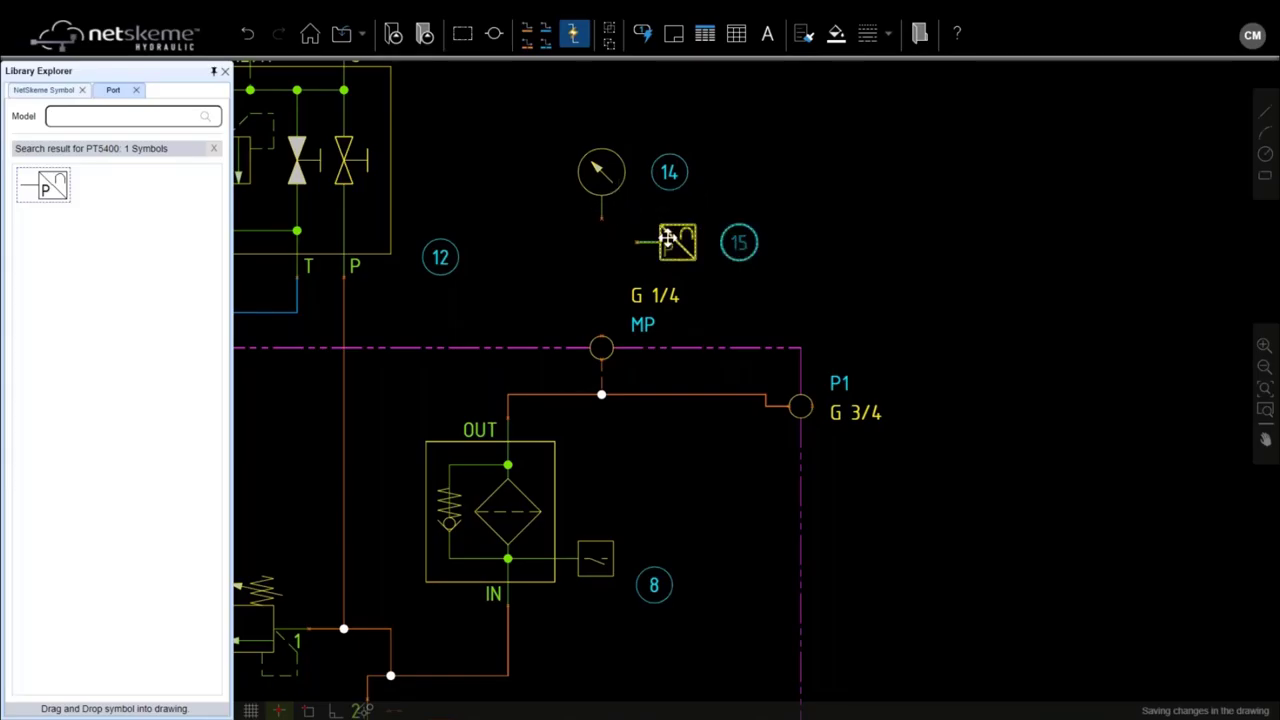
scroll(668, 237, up, 2)
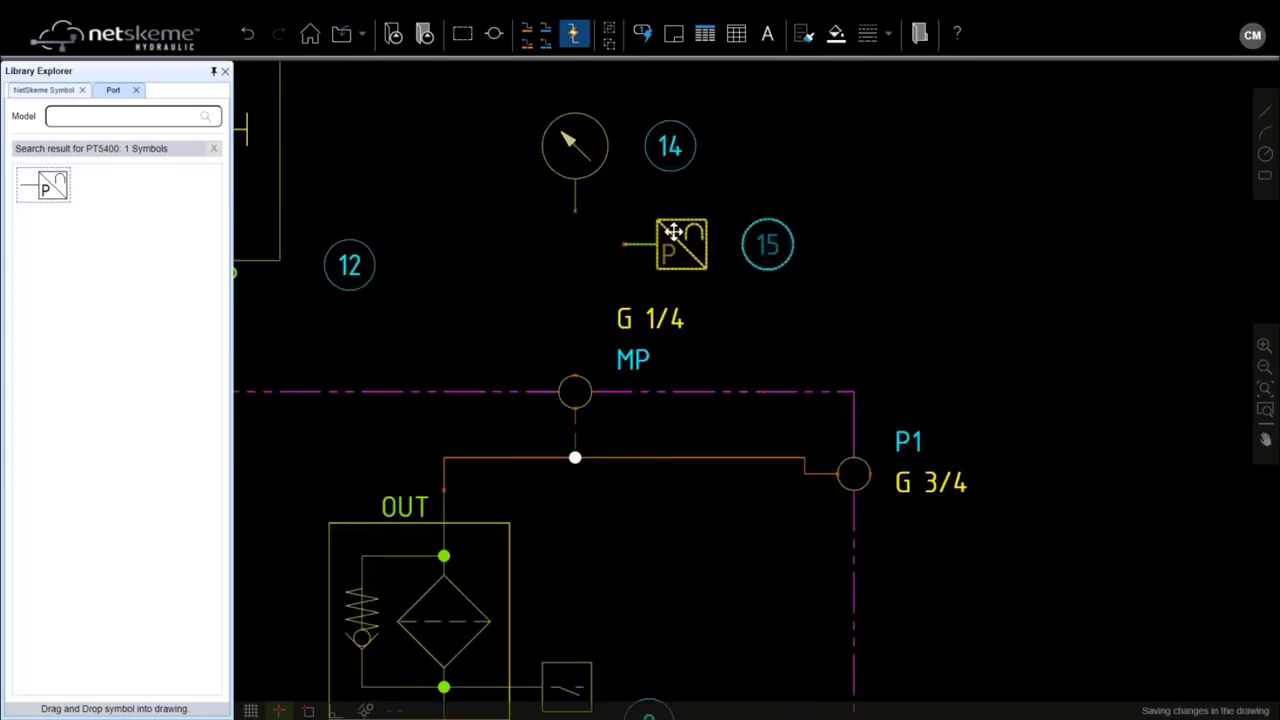
click(673, 232)
Step: Set pressure switch 15's model to PT5400 by IFM
right_click(674, 232)
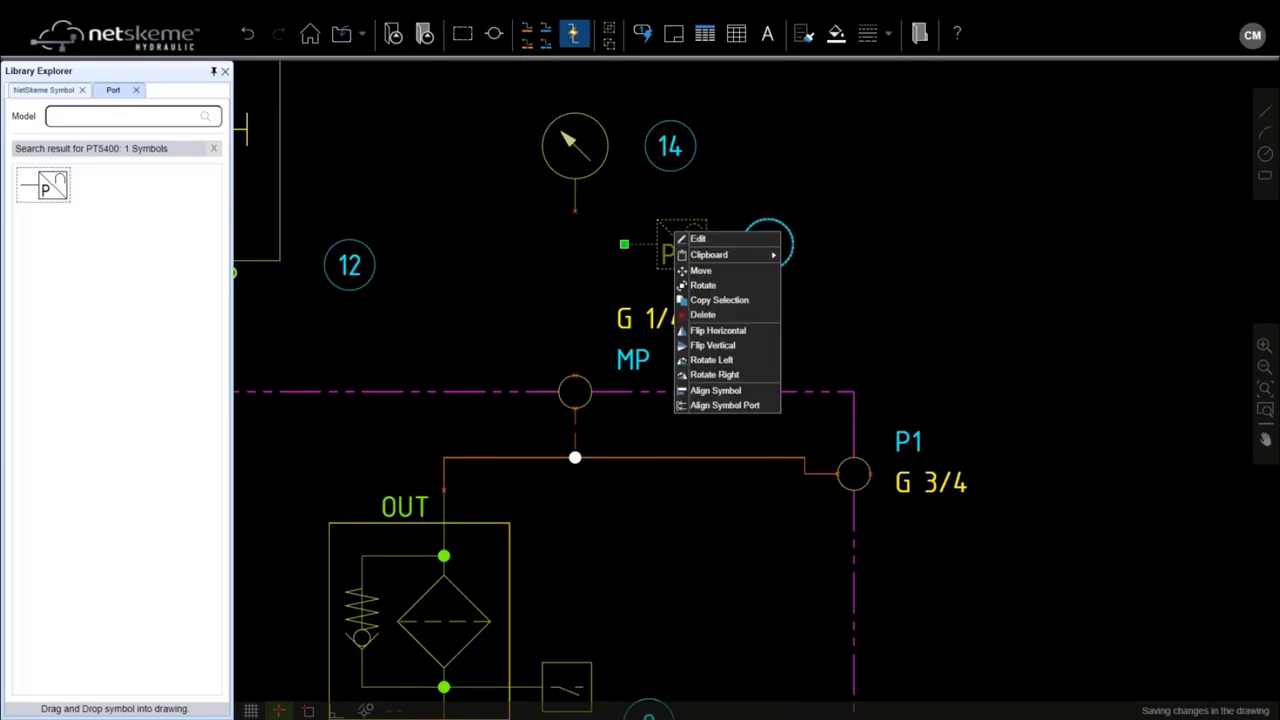
click(698, 239)
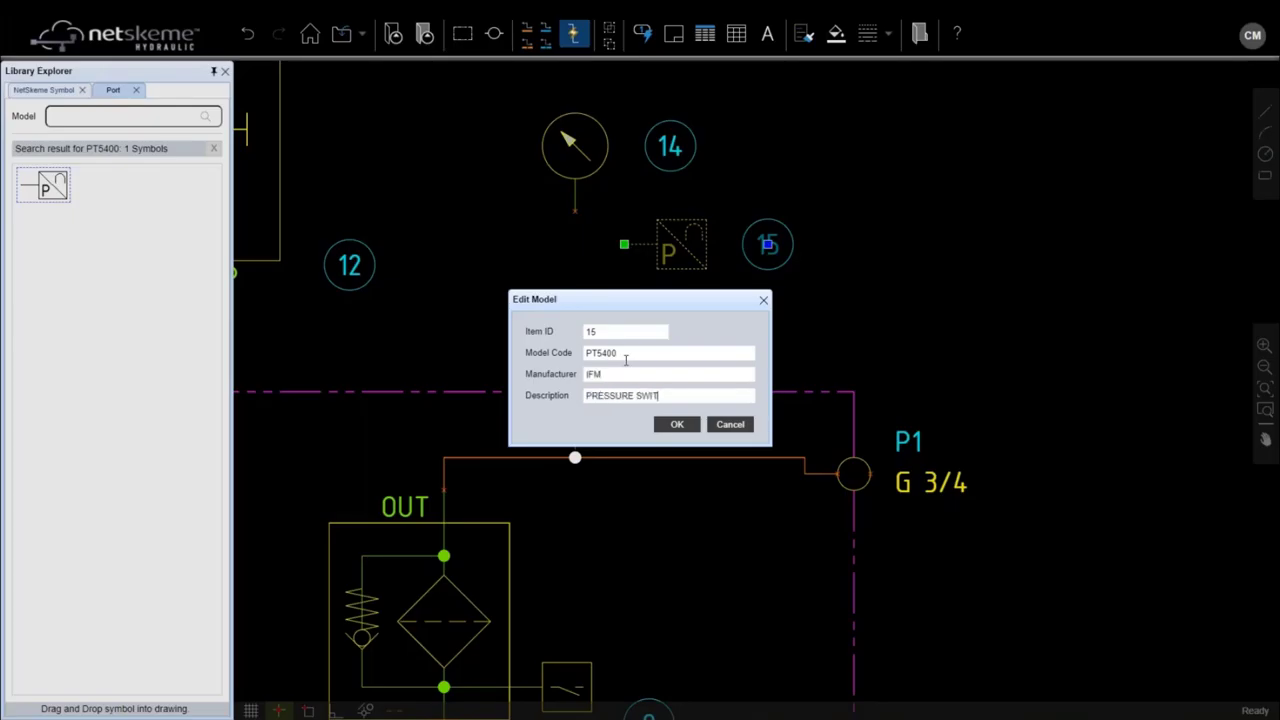
click(678, 426)
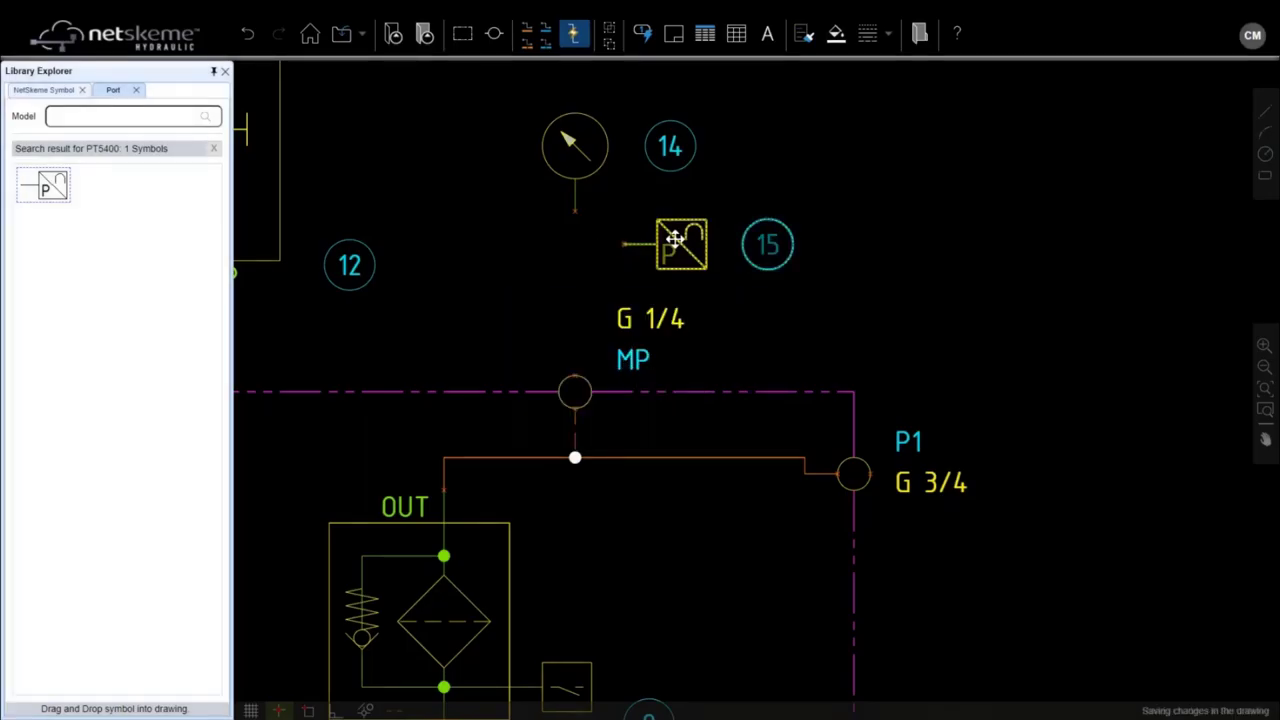
Step: Give gauge 14 manufacturer WIKA and description PRESSURE GAUGE
click(573, 147)
right_click(574, 147)
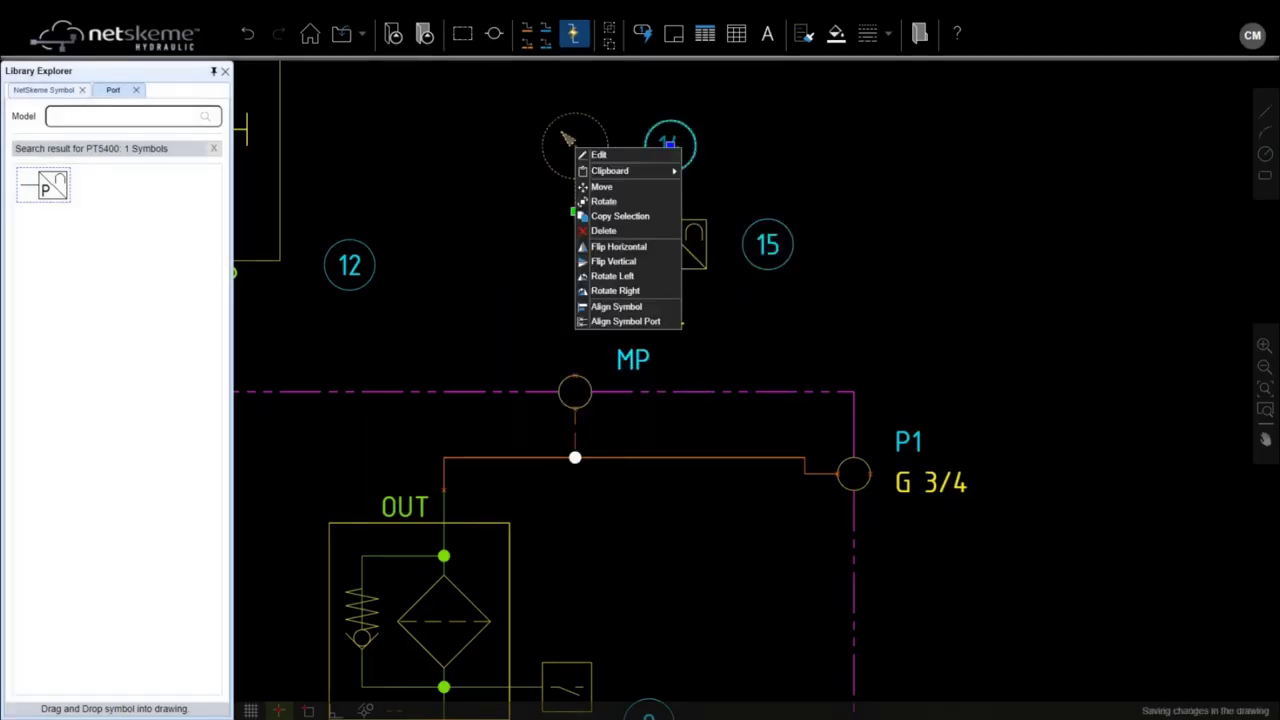
click(598, 156)
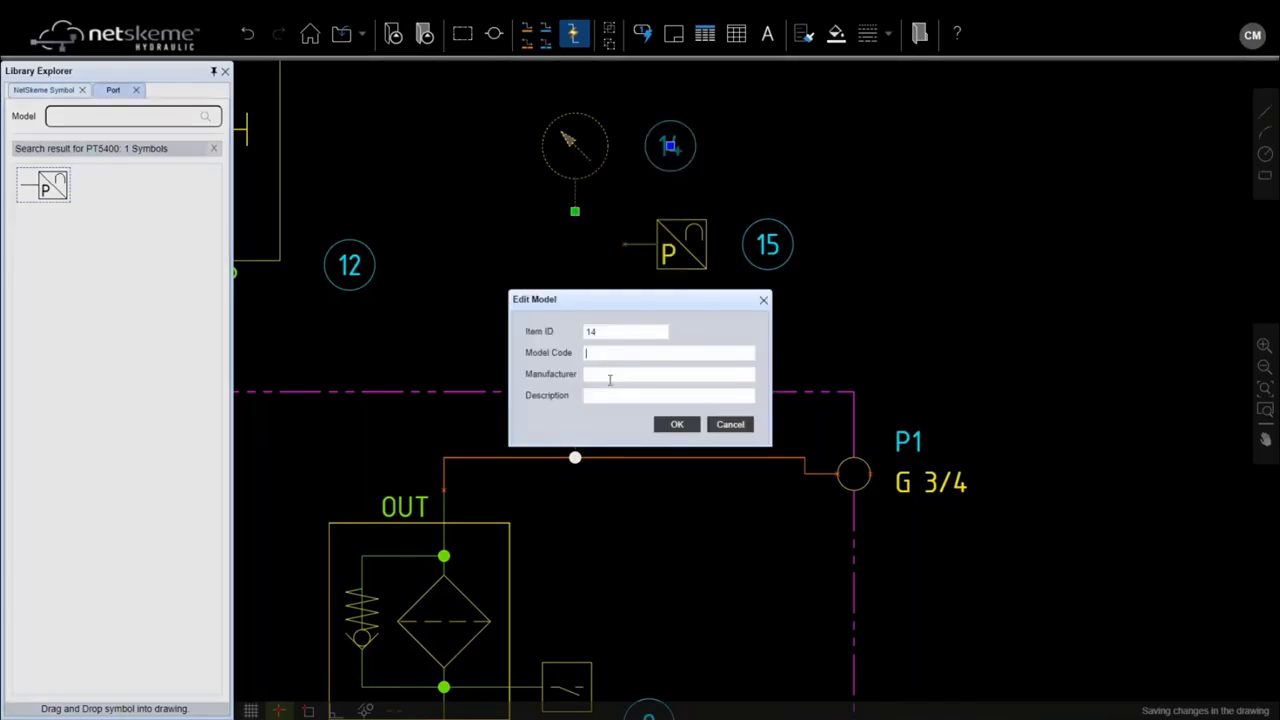
text(WIKA)
click(613, 398)
text(PRESSURE GAUGE)
click(674, 424)
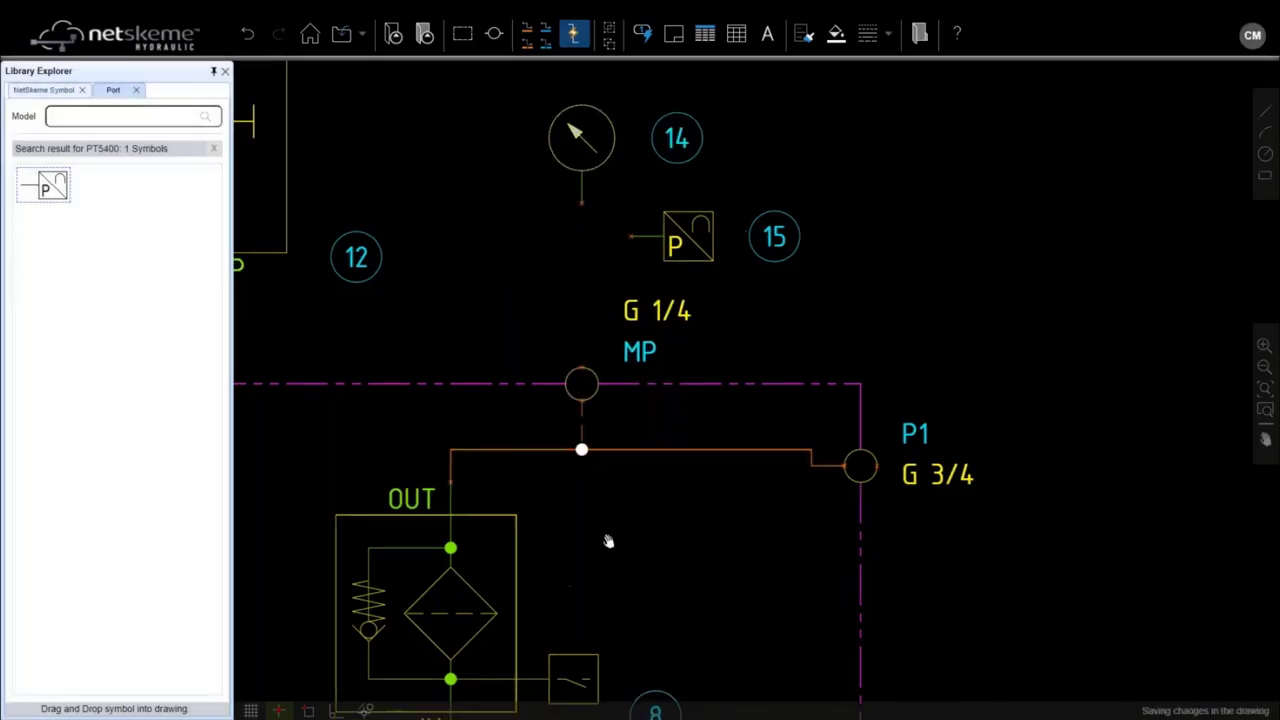
Step: Set filter 8's manufacturer to HYDAC with description PRESSURE FILTER
click(558, 399)
double_click(558, 399)
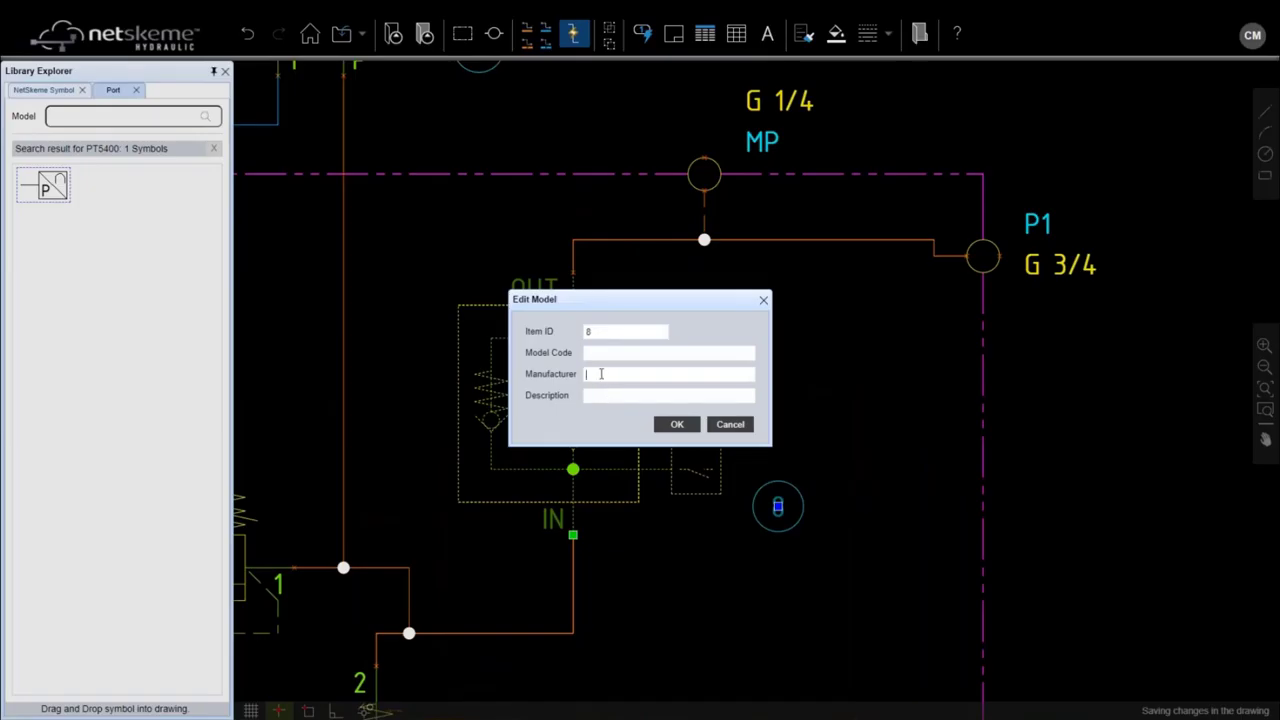
text(HYDAC)
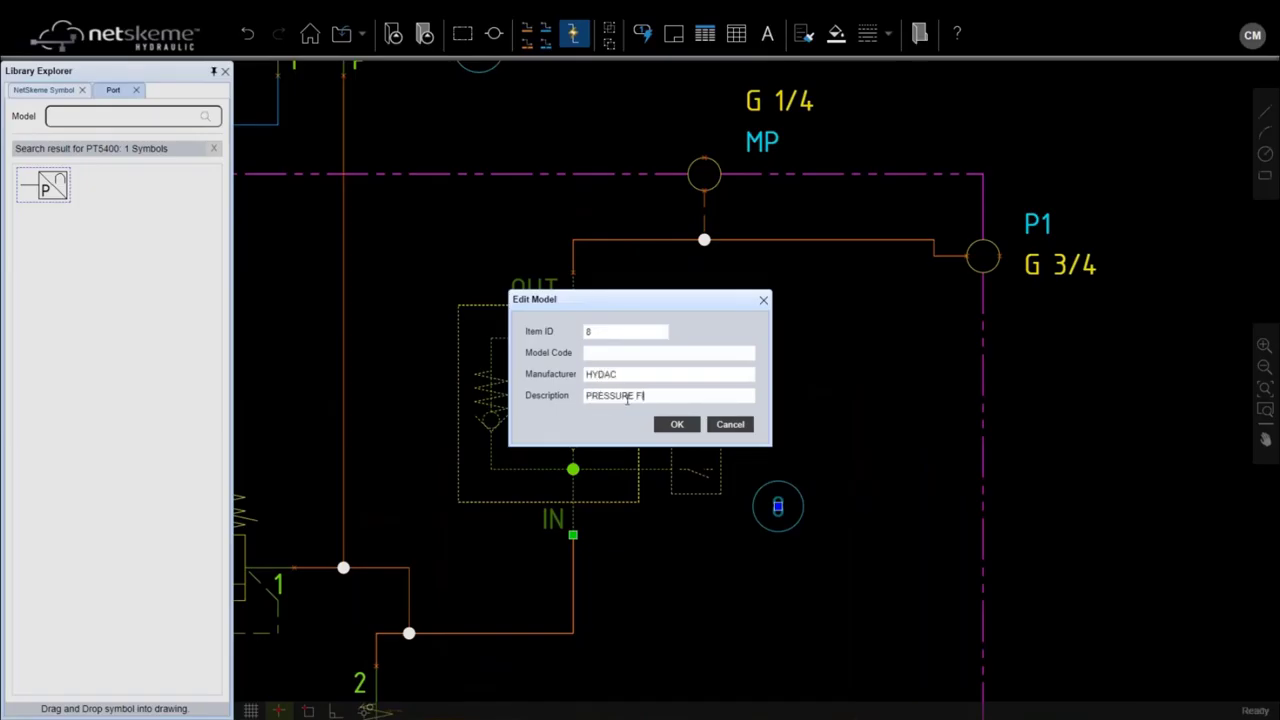
click(687, 427)
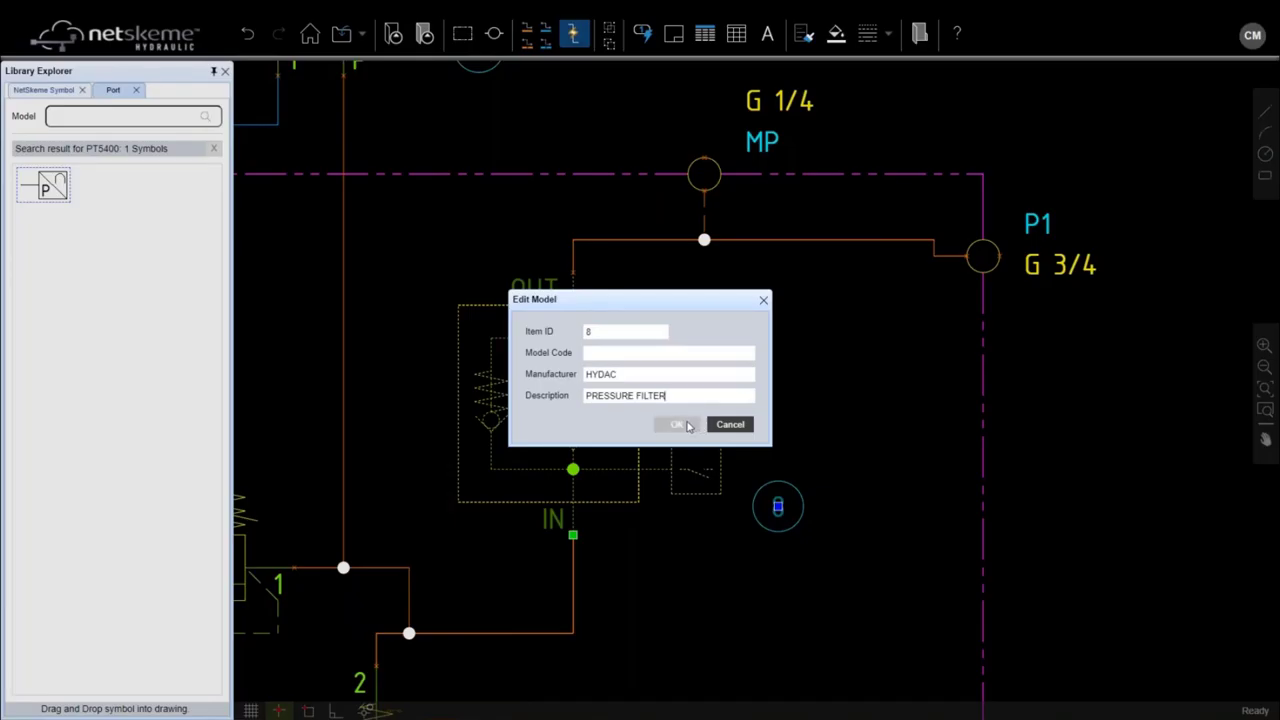
scroll(680, 430, down, 5)
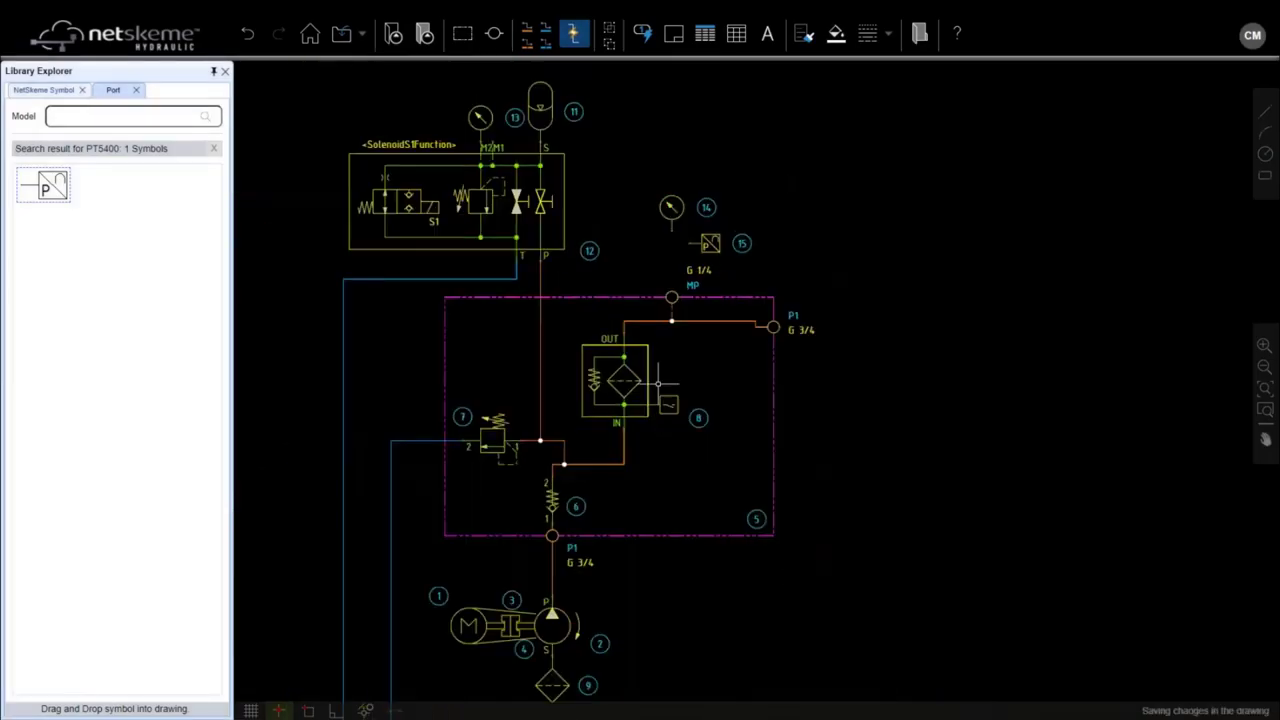
Step: Pipe gauge 14's port down to the MP test-point junction
click(527, 40)
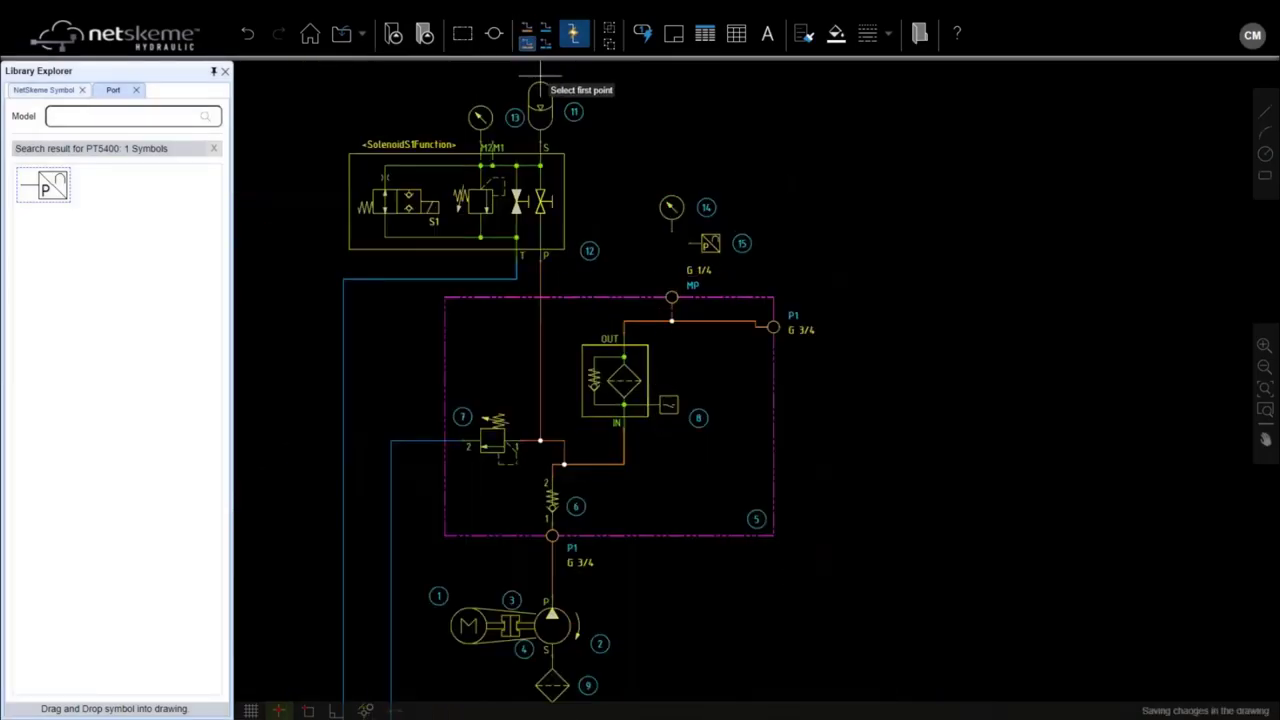
scroll(685, 240, up, 3)
click(658, 208)
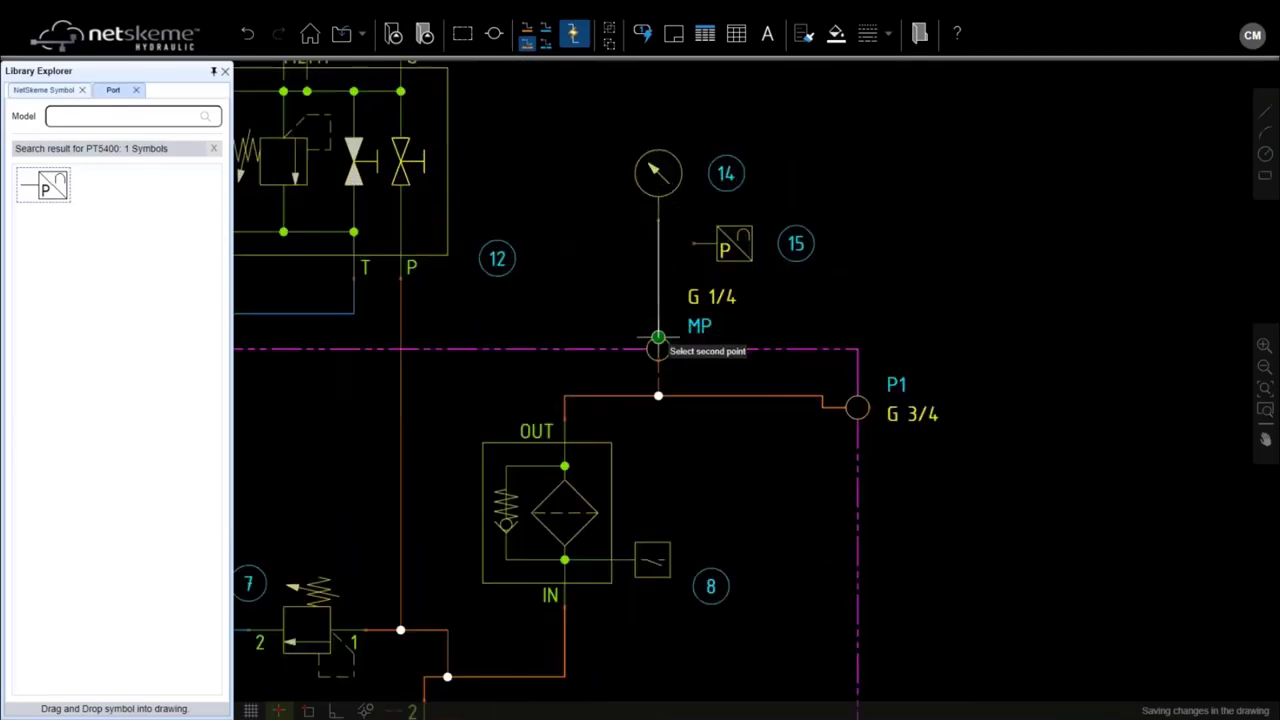
click(658, 346)
Step: Connect pressure switch 15's port into the gauge line
click(704, 244)
click(658, 244)
scroll(655, 264, down, 2)
scroll(660, 264, down, 2)
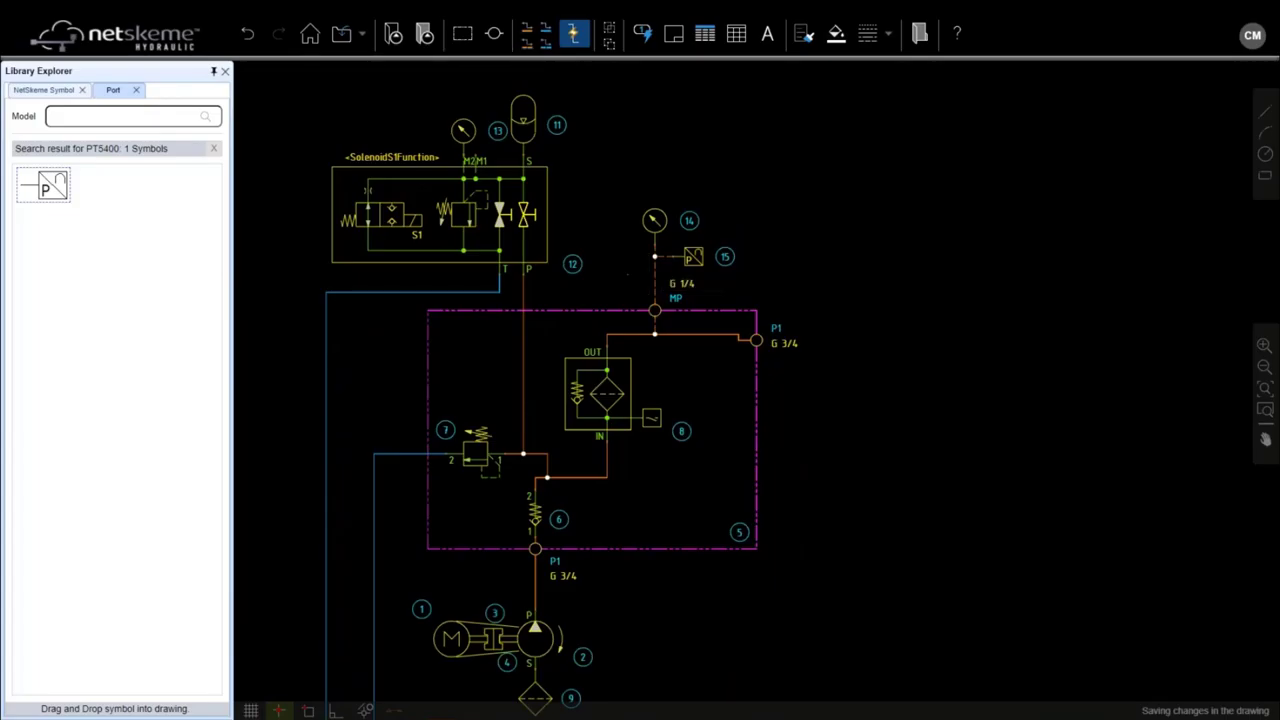
scroll(439, 360, down, 2)
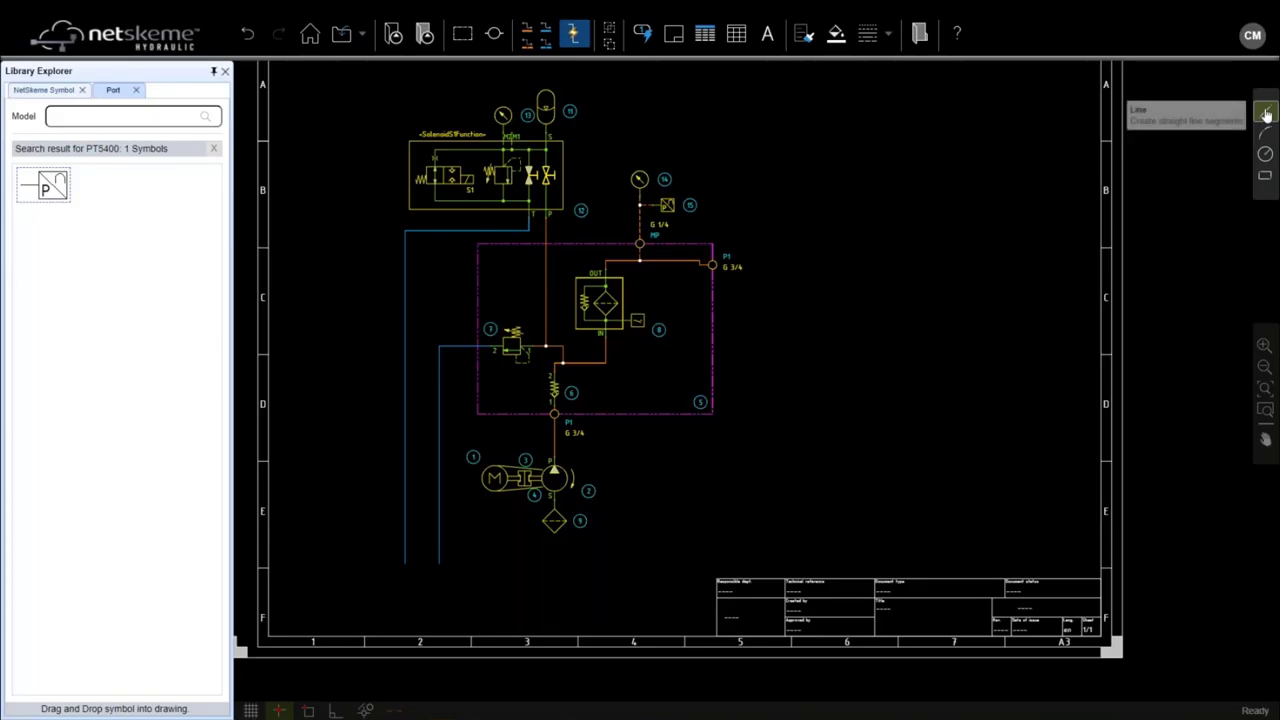
Step: Draw a rectangular tank outline from left of the motor to below the suction filter
click(1265, 178)
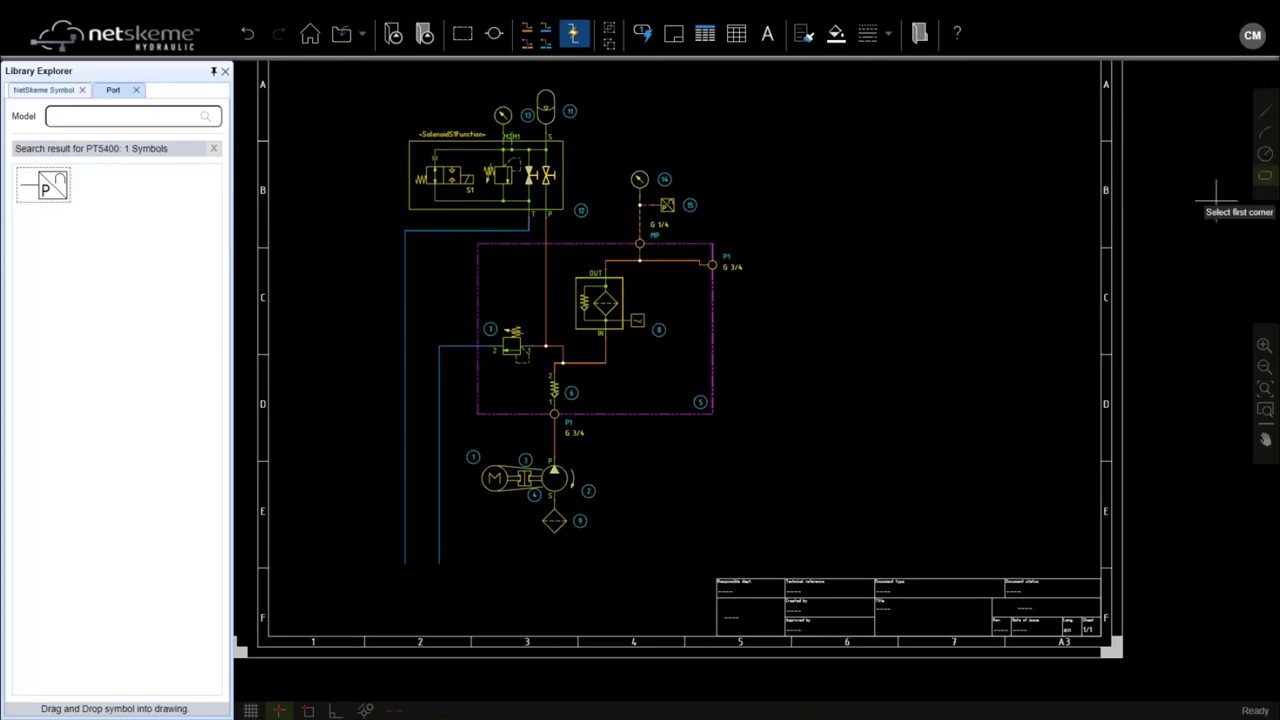
click(349, 449)
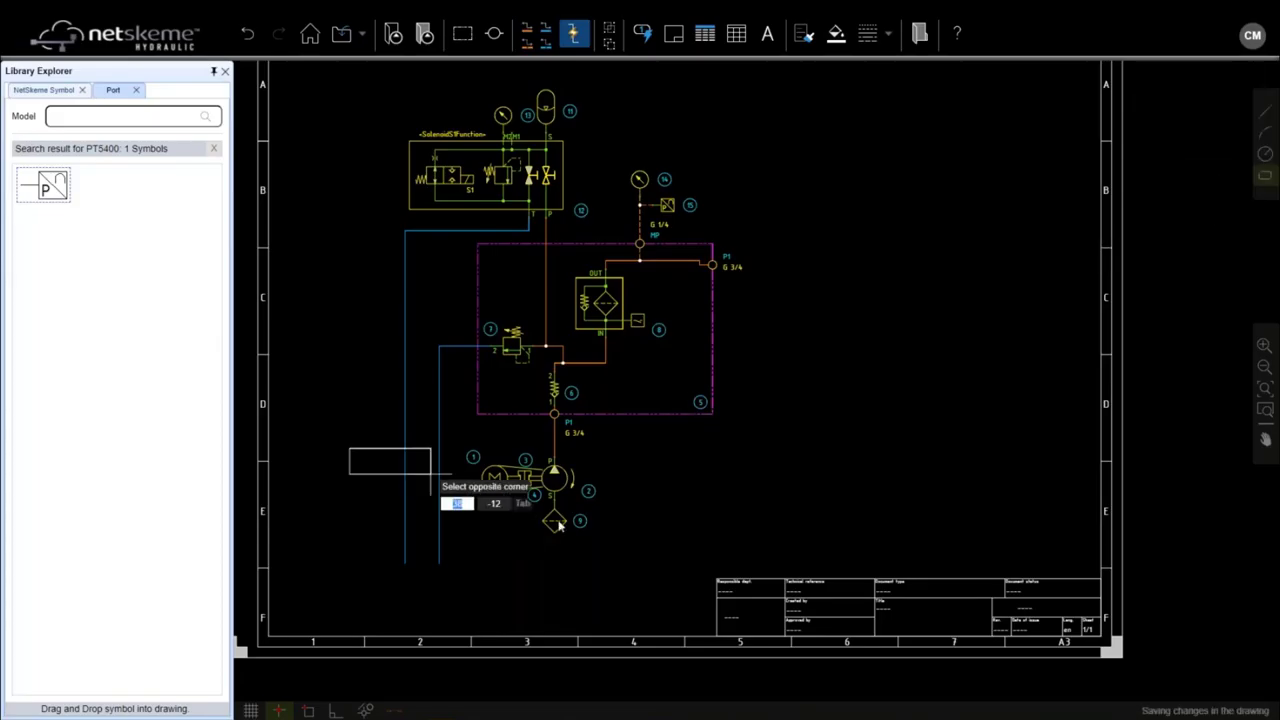
click(661, 589)
Step: Draw a short line down from the tank's lower-left corner, then select the tank outline
click(1265, 112)
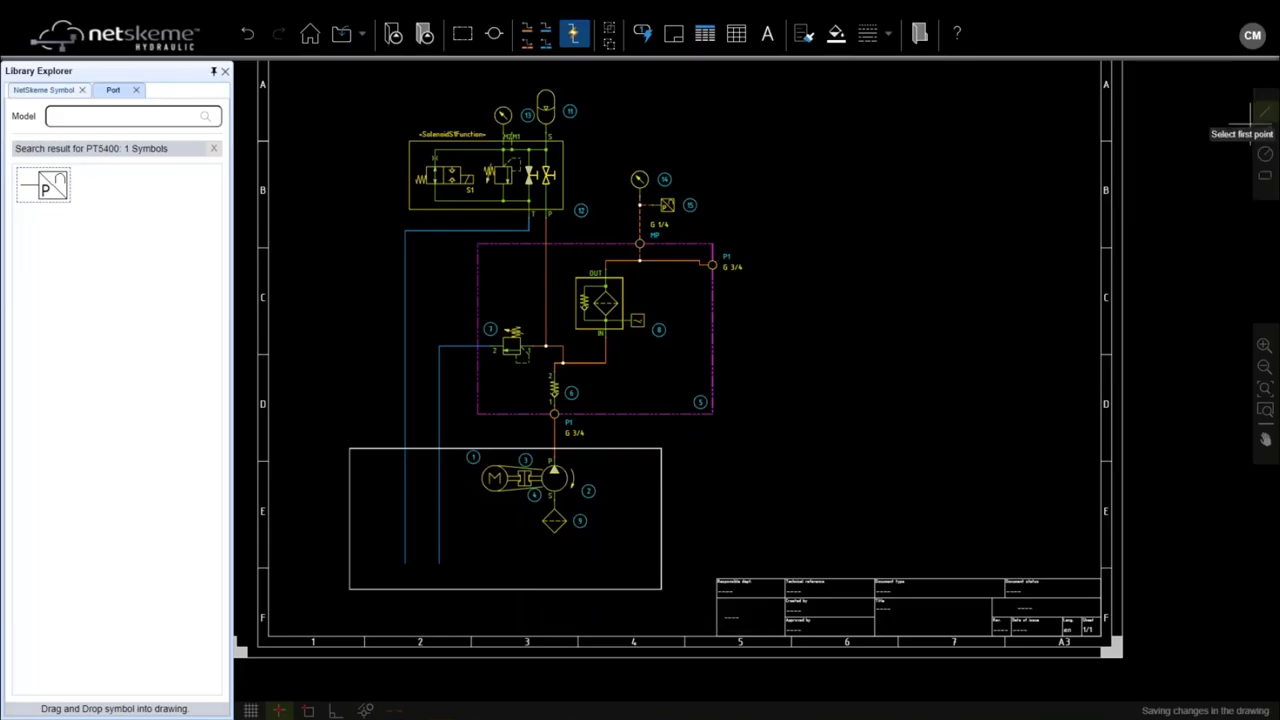
click(349, 589)
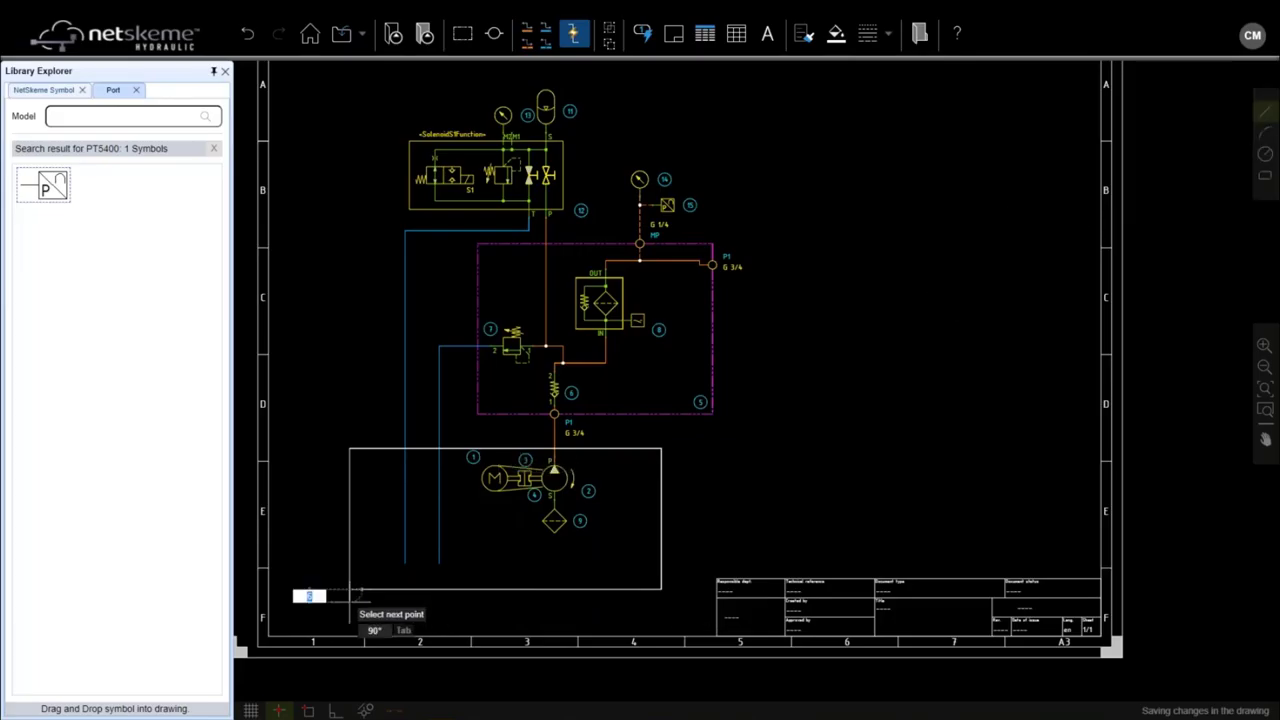
click(332, 601)
key(Escape)
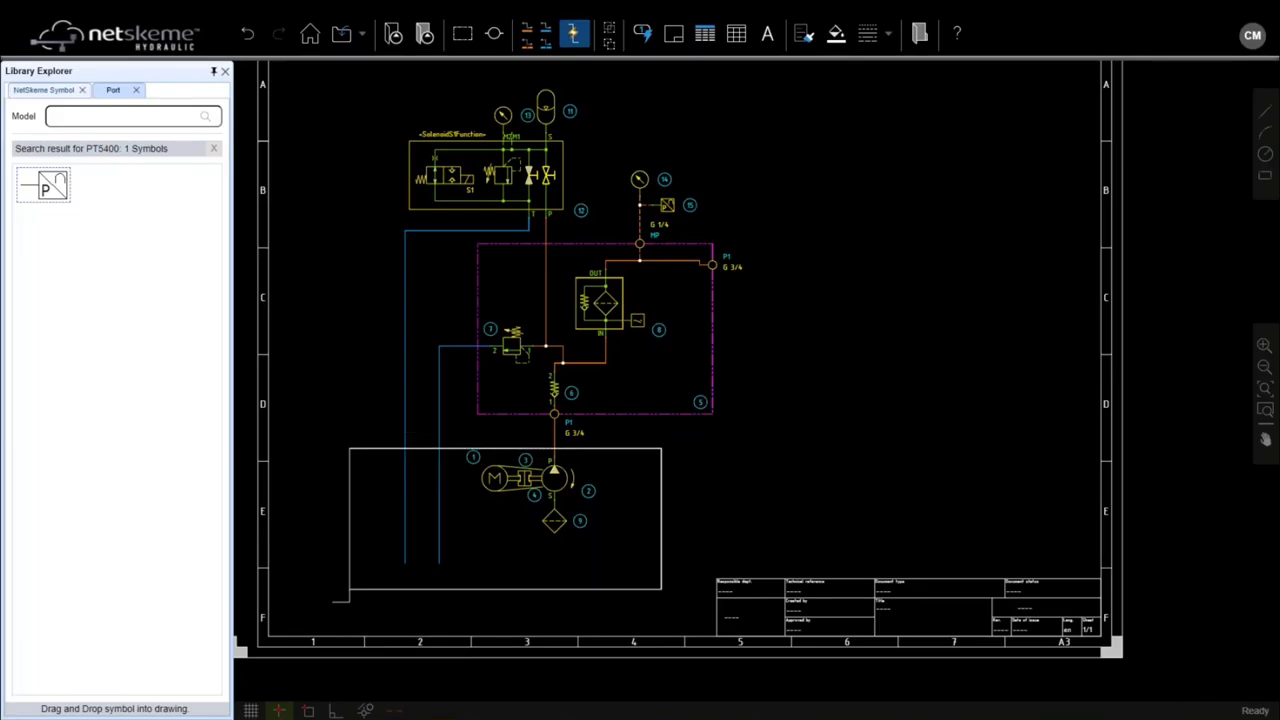
click(457, 450)
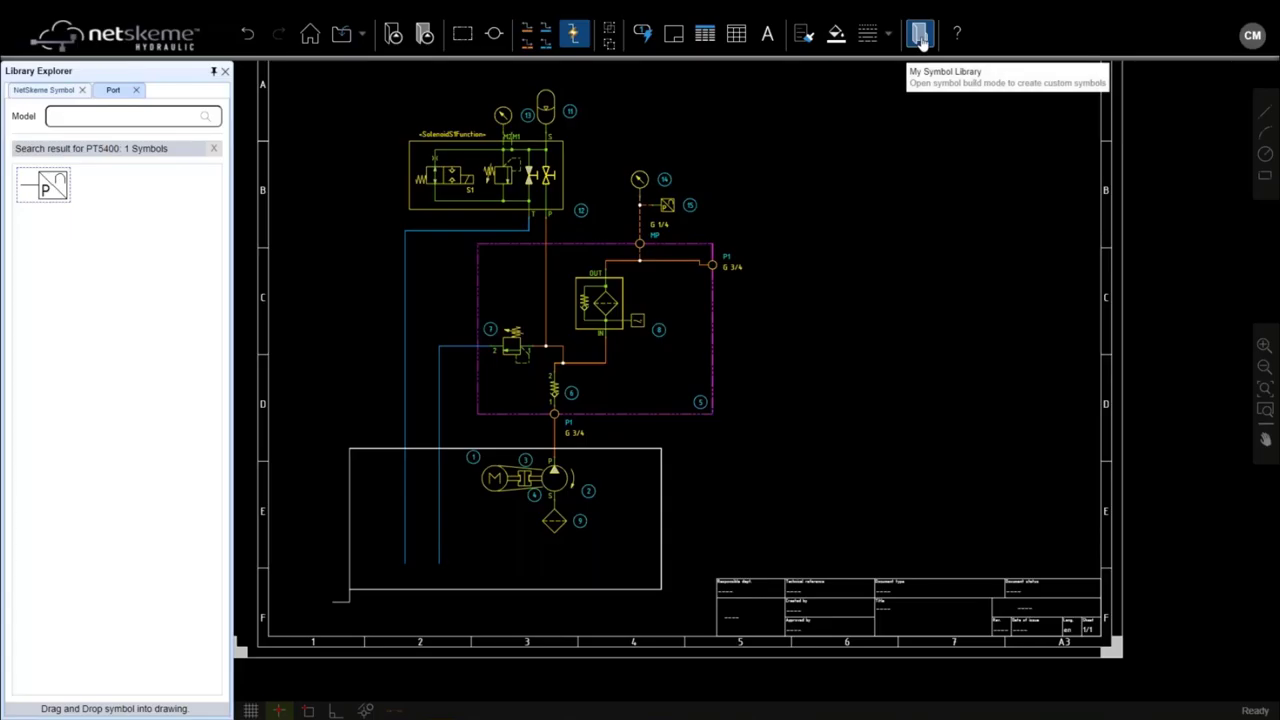
Step: Enter Symbol Build Mode and show the Reservoir symbols under Reservoir and Power Unit components
click(920, 36)
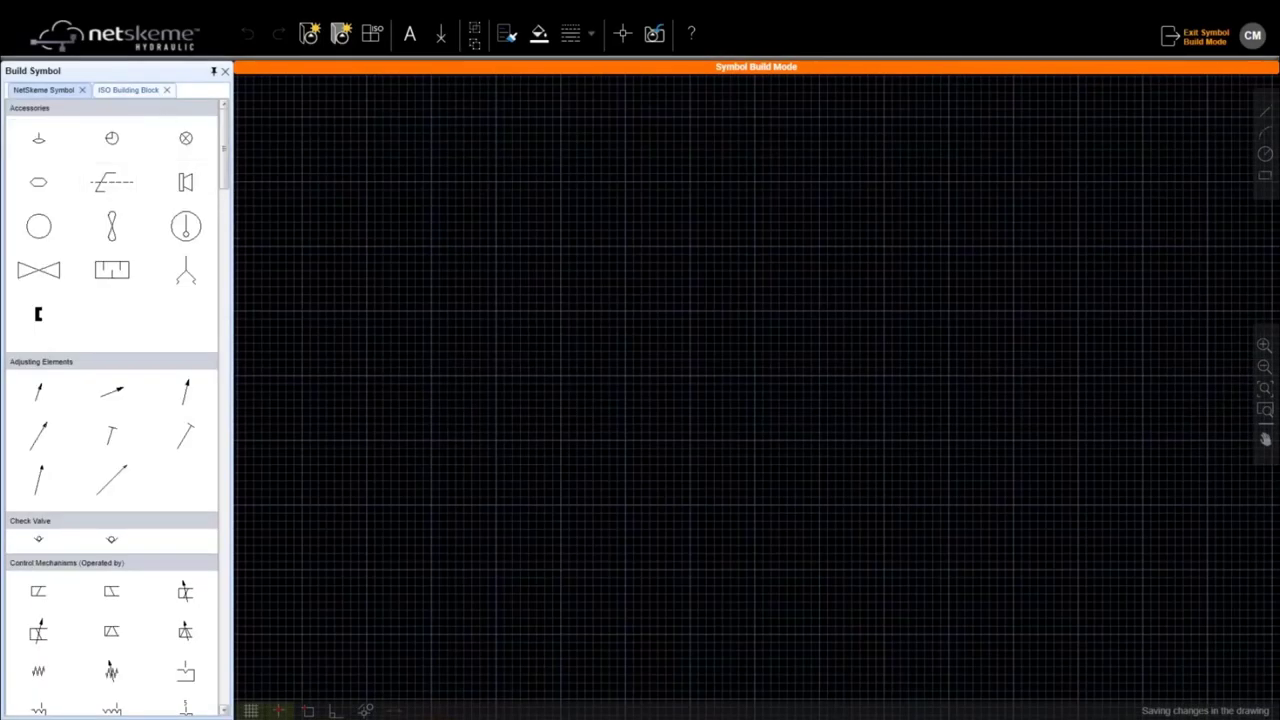
click(45, 90)
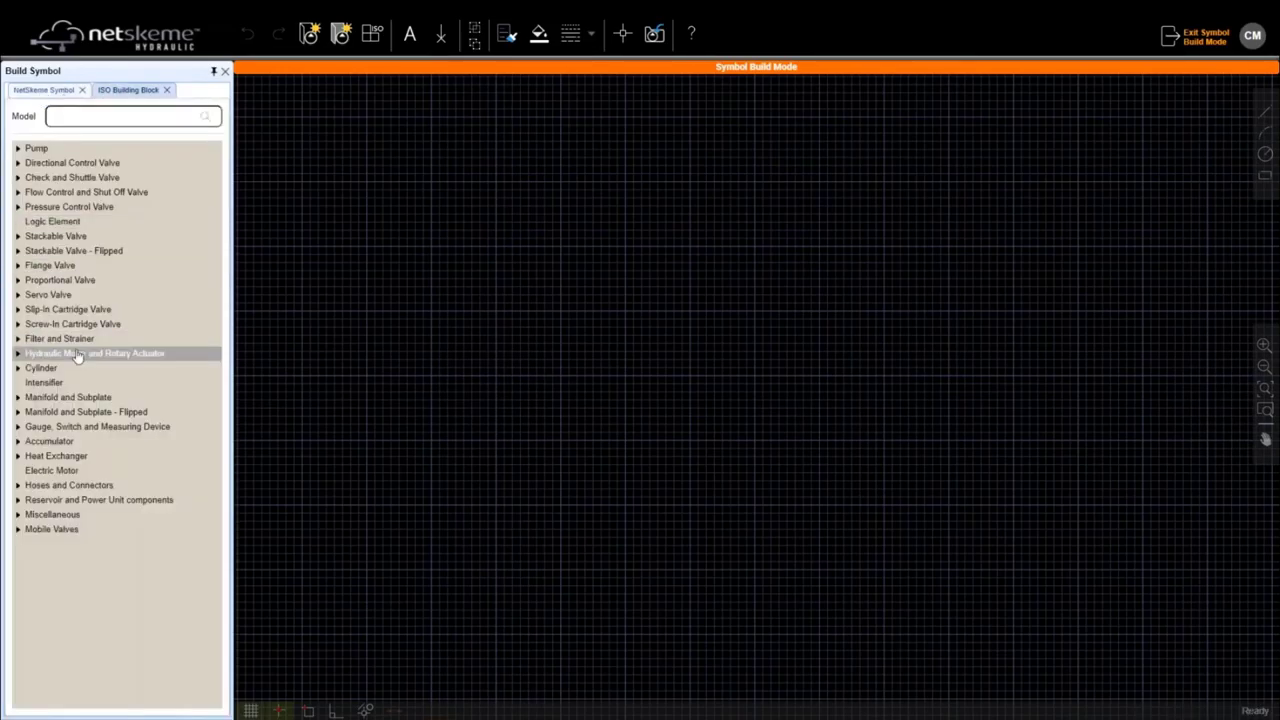
click(18, 500)
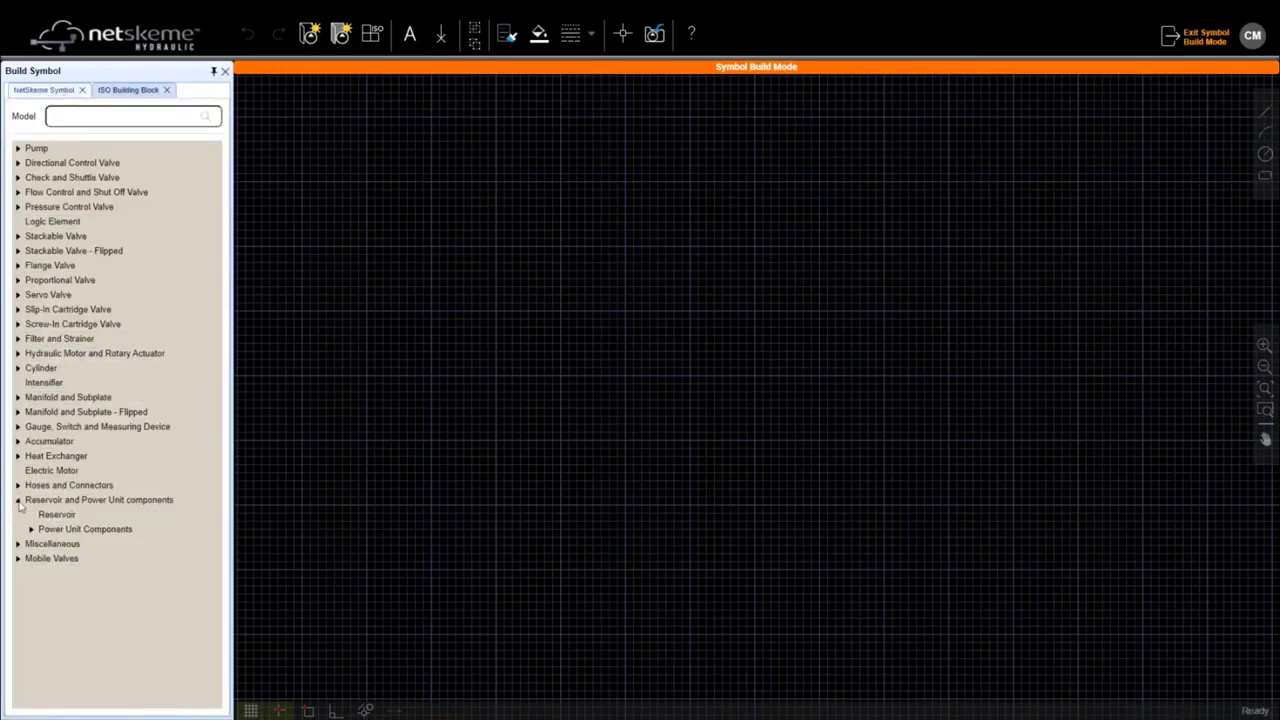
click(55, 516)
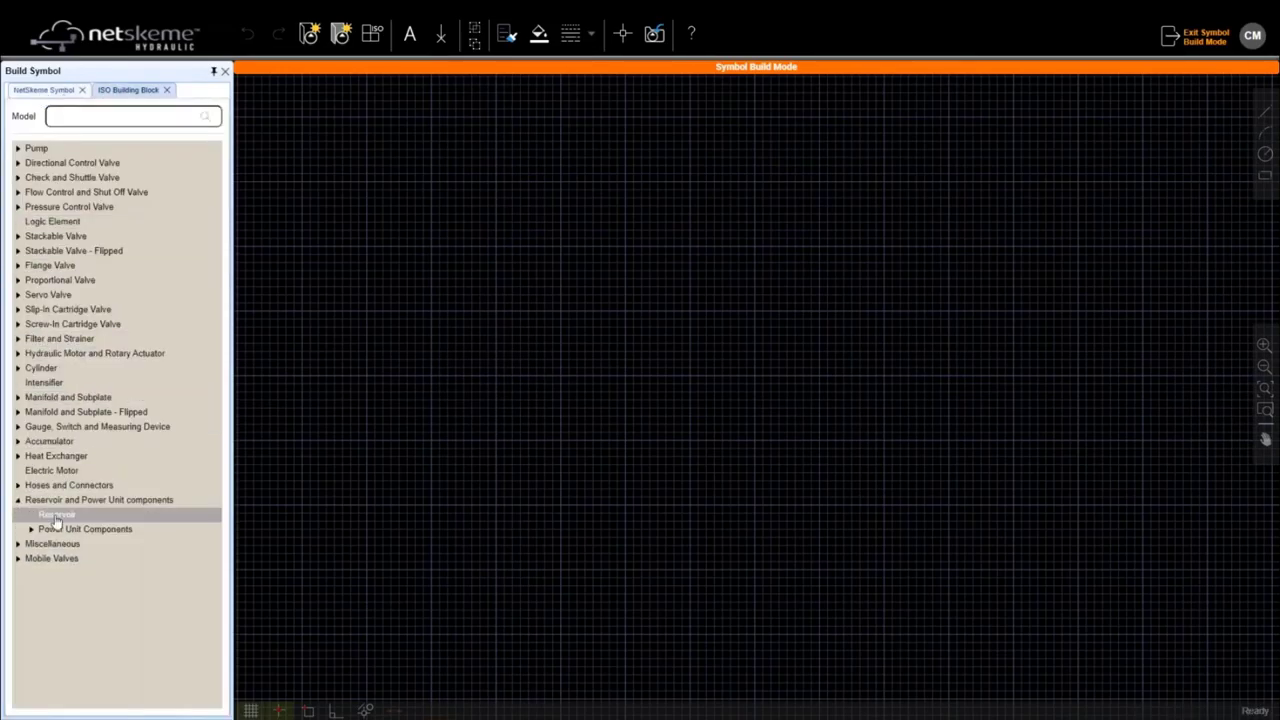
Step: Place a reservoir symbol on the build grid and stretch both side walls down to the bottom line
drag(57, 516, 293, 256)
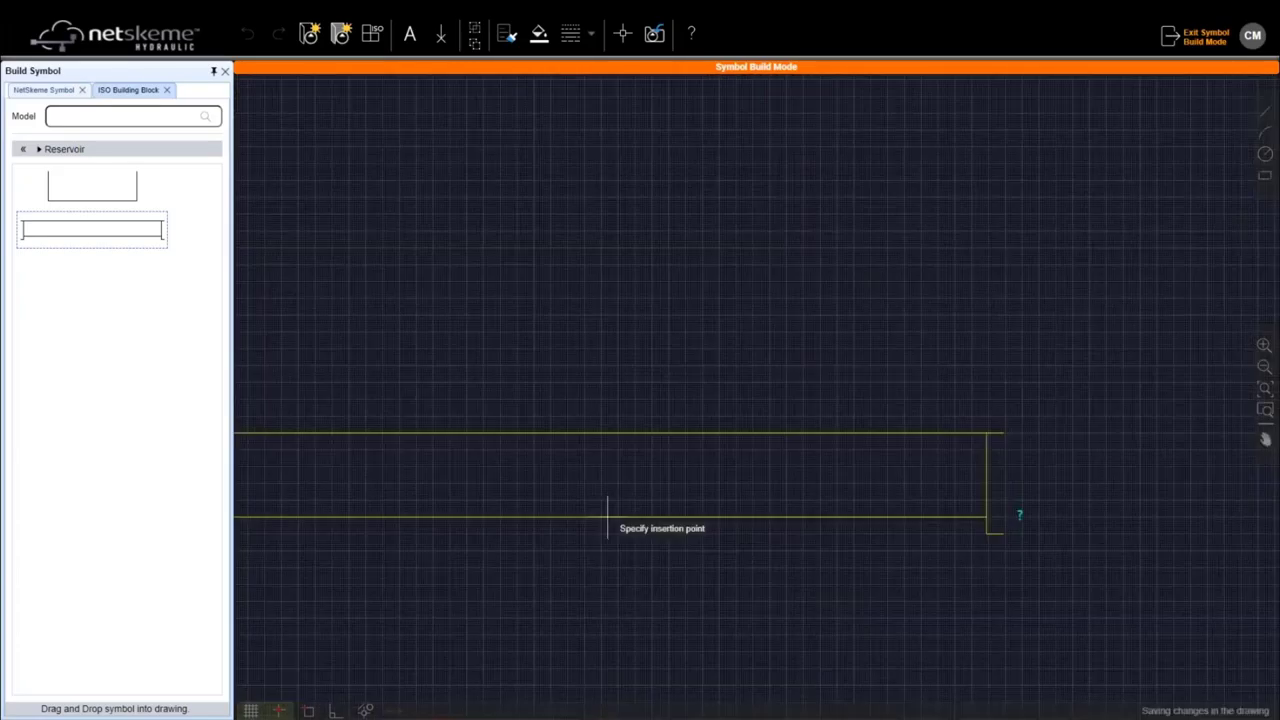
click(641, 521)
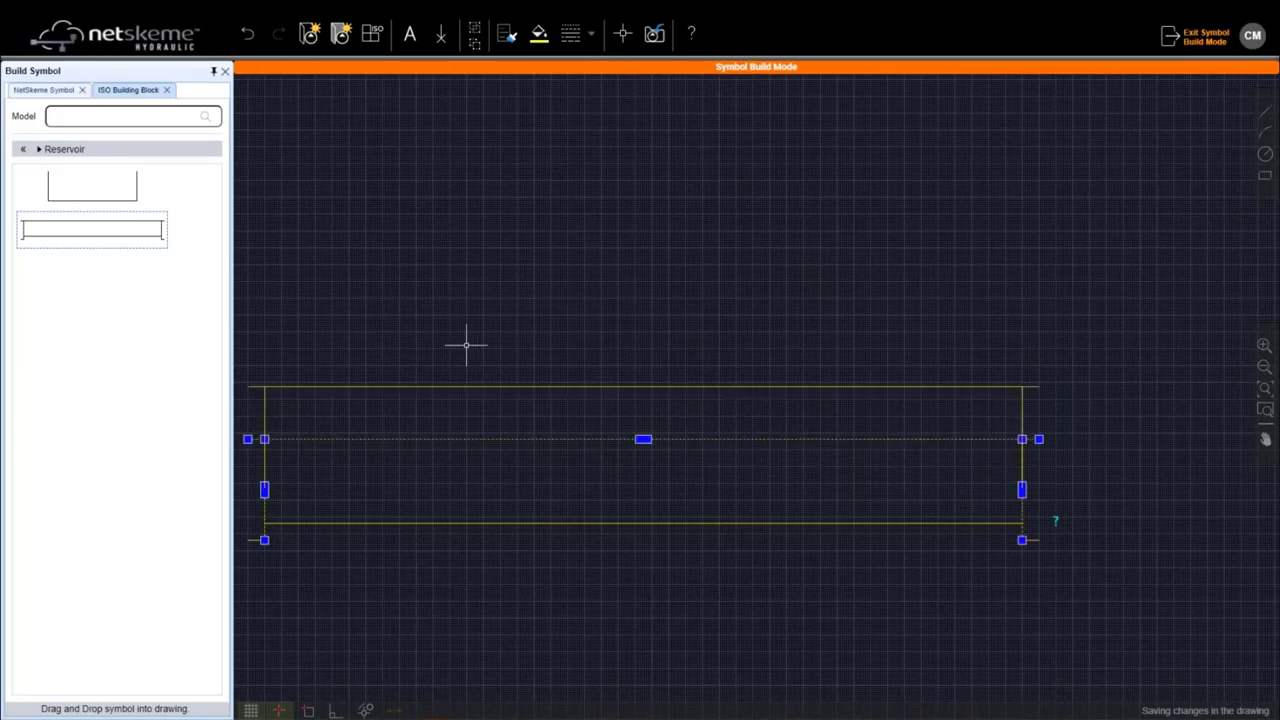
click(1056, 522)
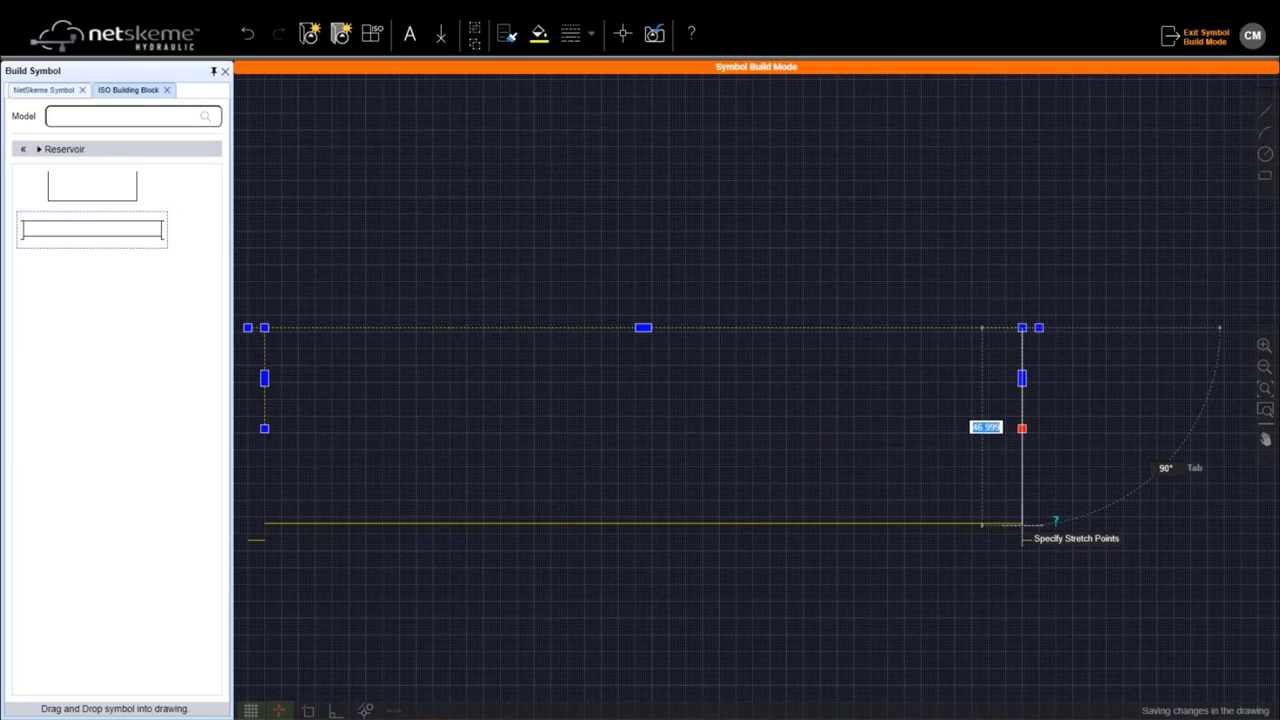
click(1013, 539)
click(264, 428)
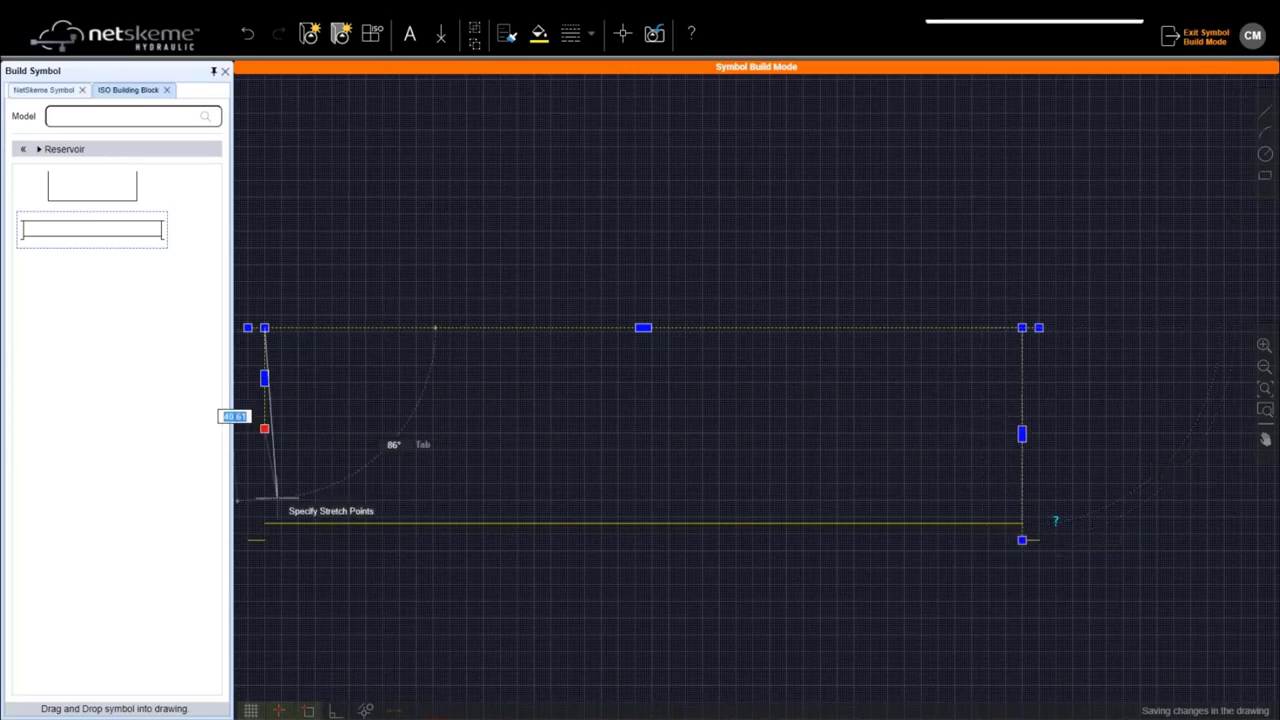
click(264, 522)
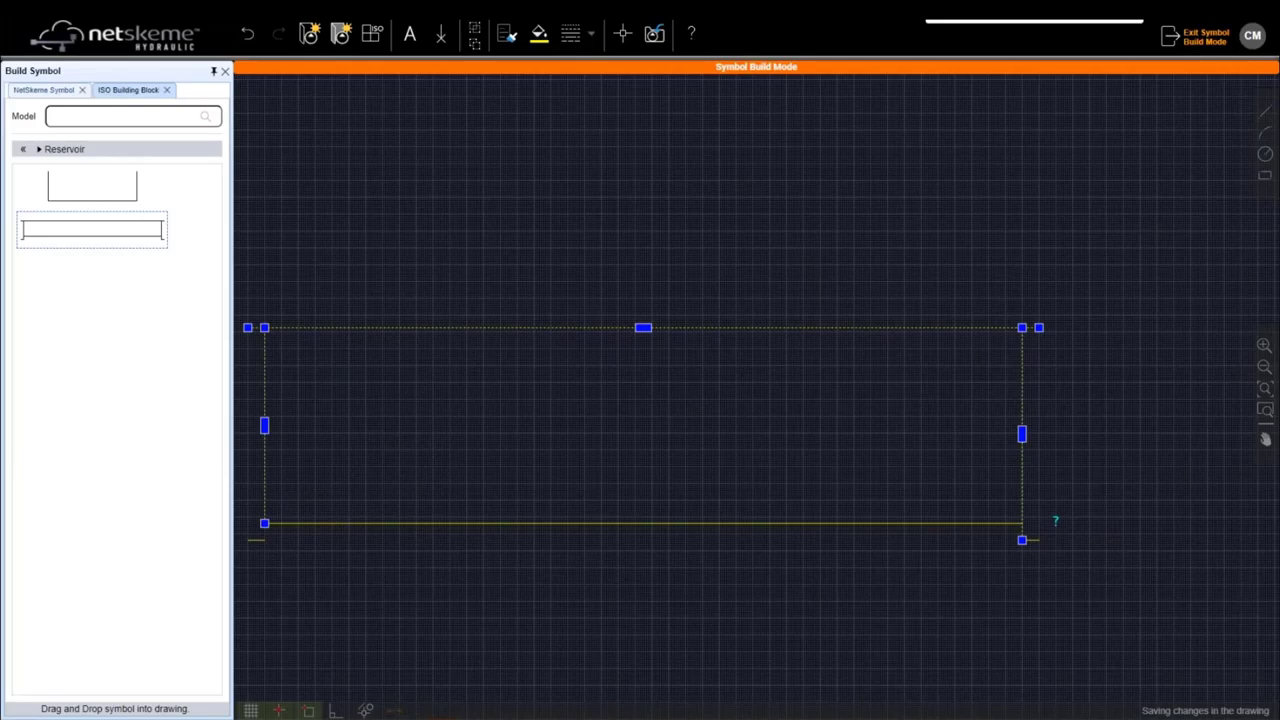
Step: Pick the tank's edge and lower-right corner, then begin a new line at the top-left corner
scroll(616, 374, down, 1)
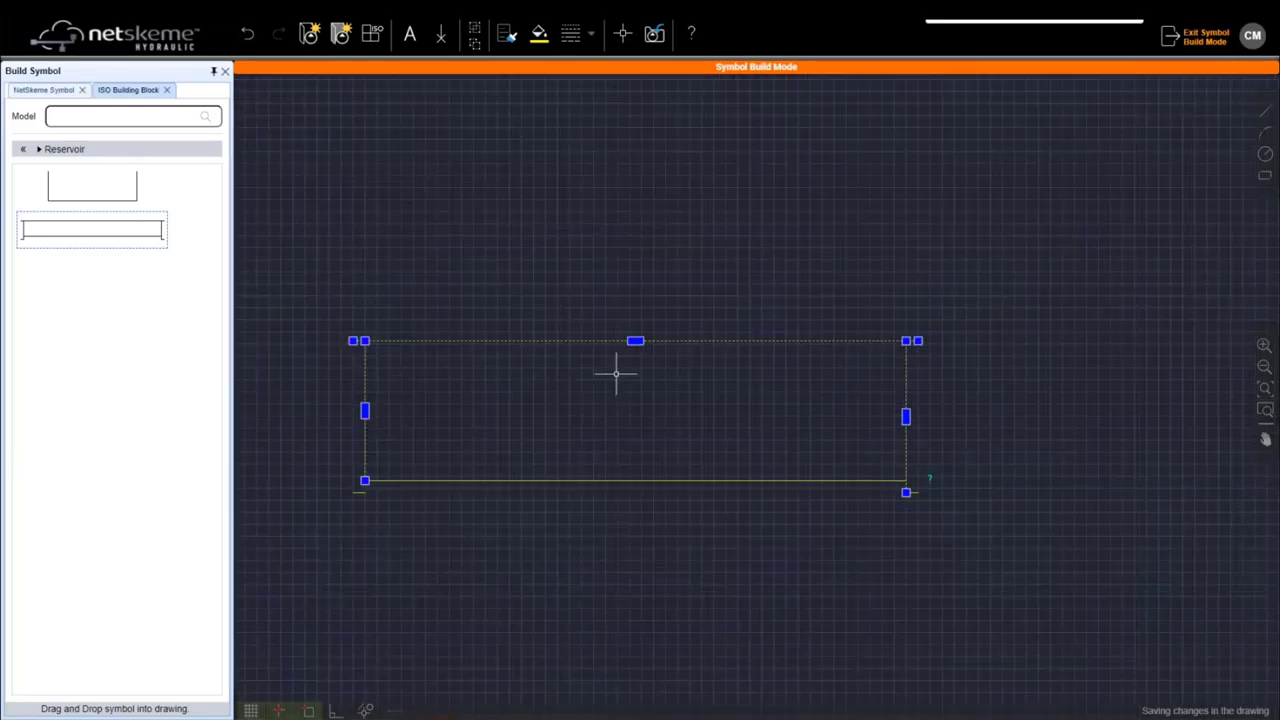
scroll(369, 466, up, 2)
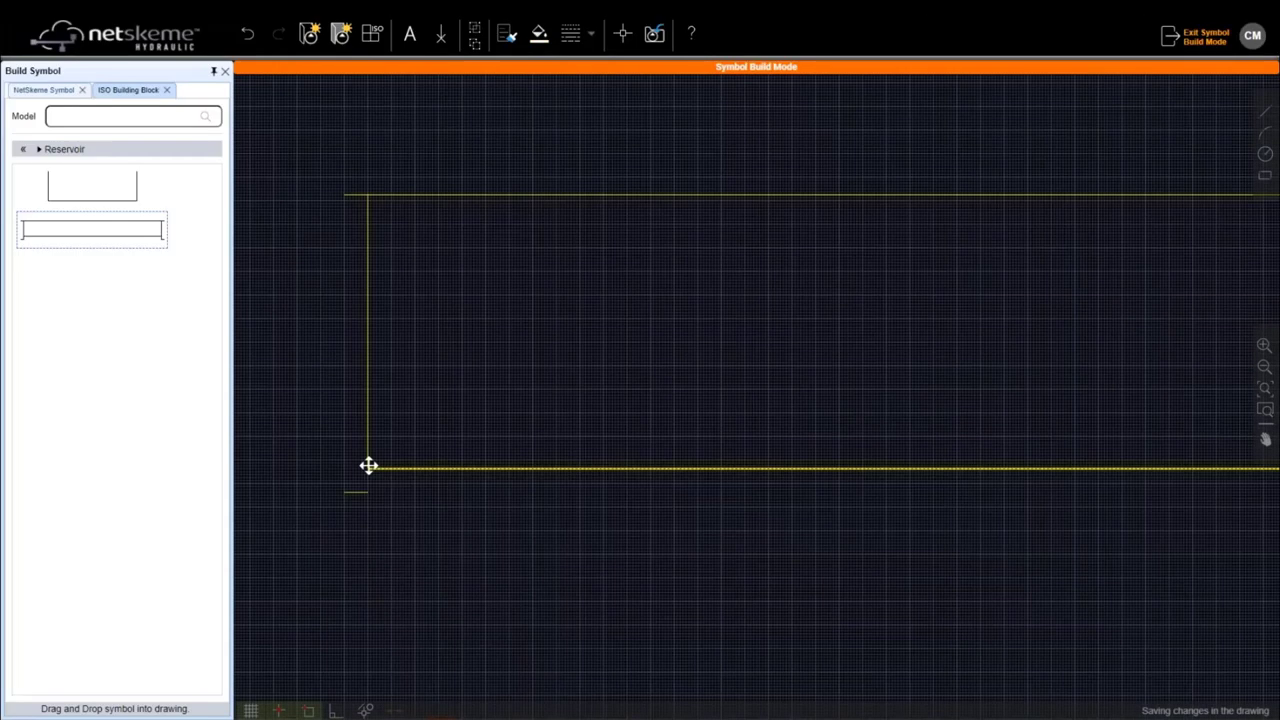
click(369, 466)
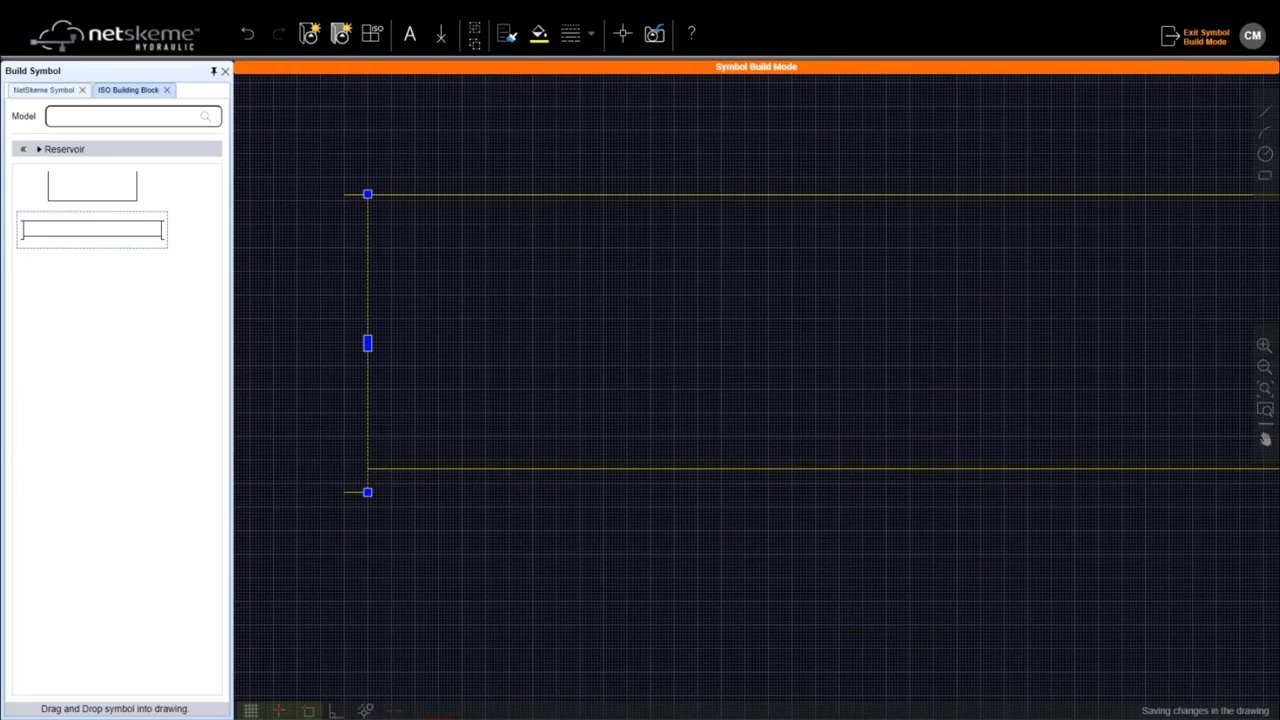
scroll(477, 354, down, 2)
click(477, 354)
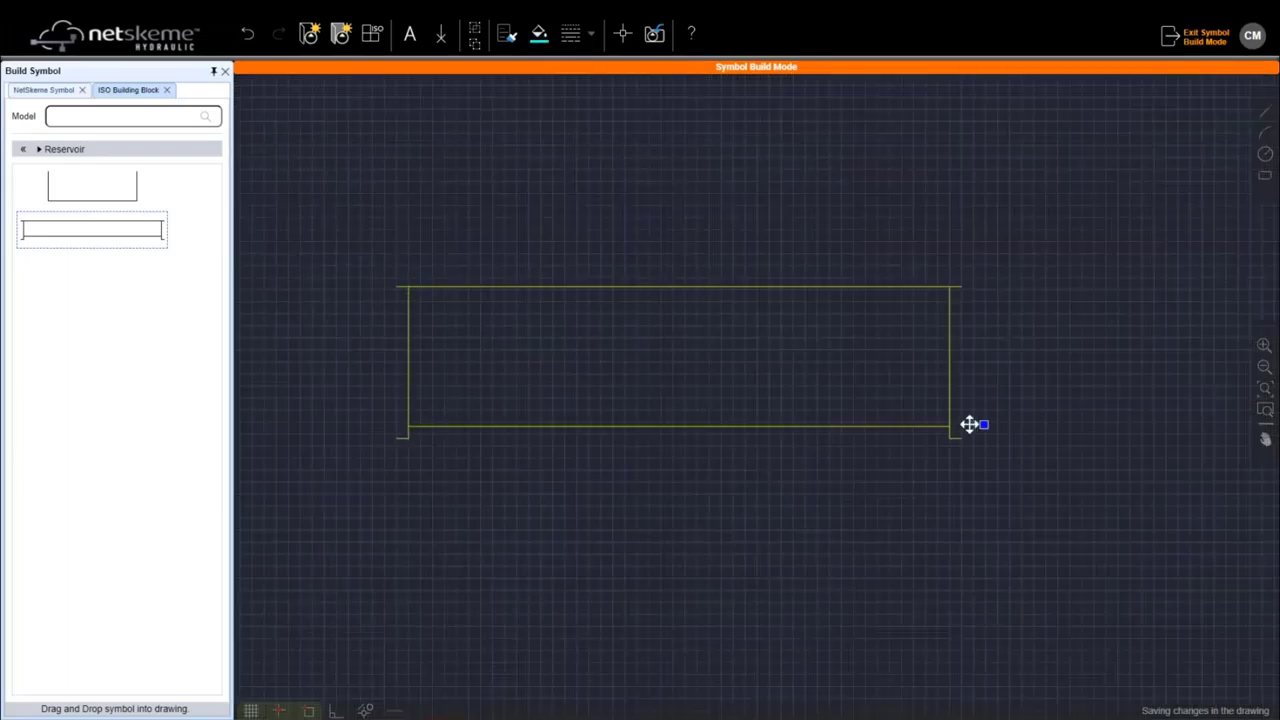
scroll(969, 424, up, 1)
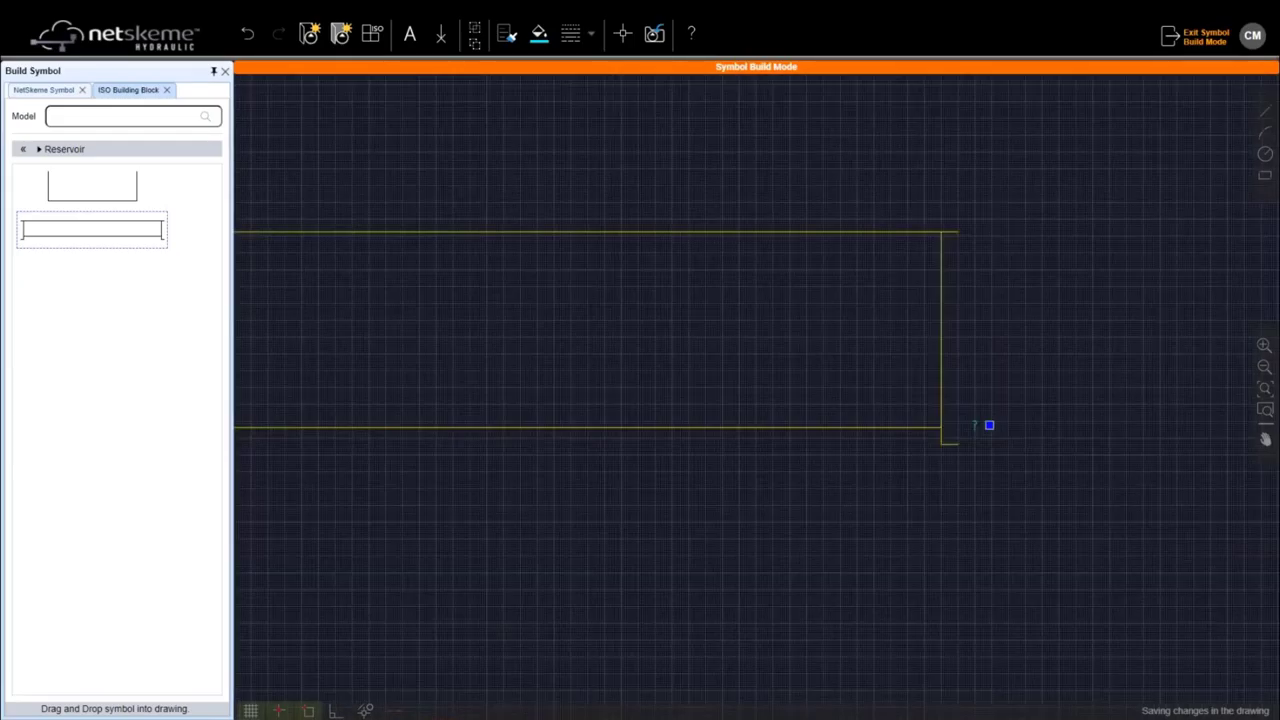
click(989, 425)
scroll(428, 199, up, 1)
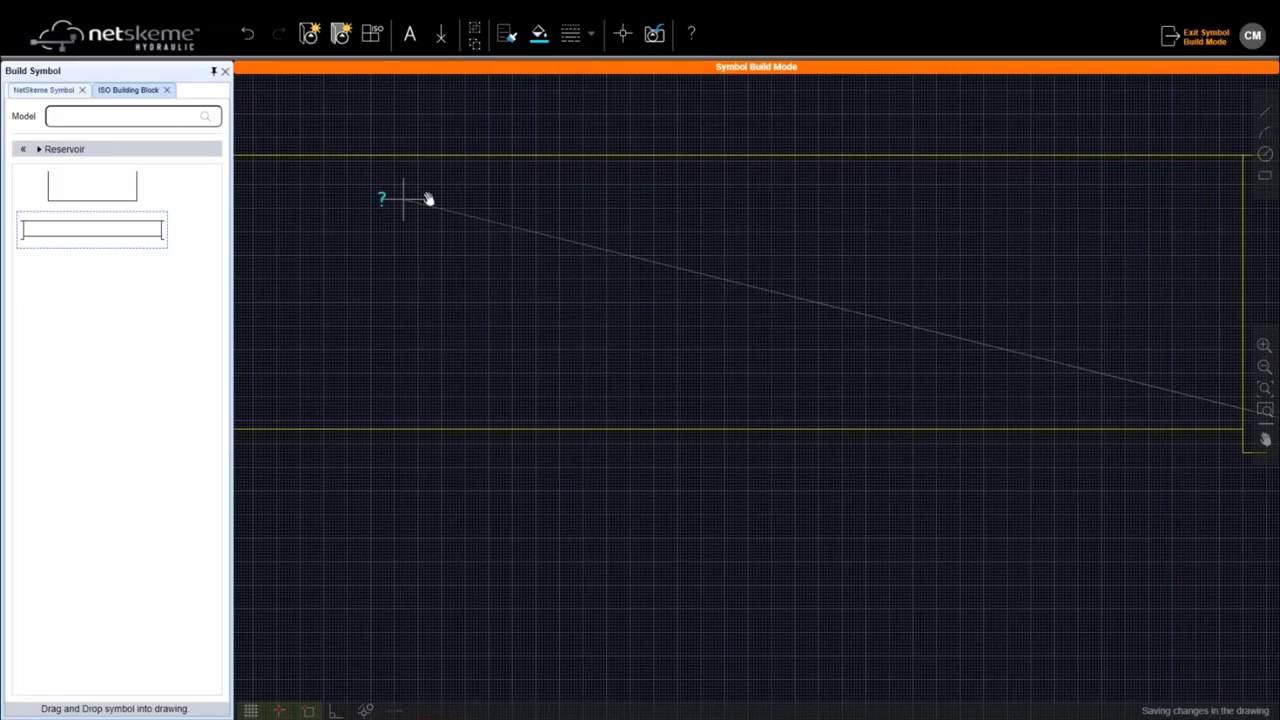
scroll(428, 199, down, 2)
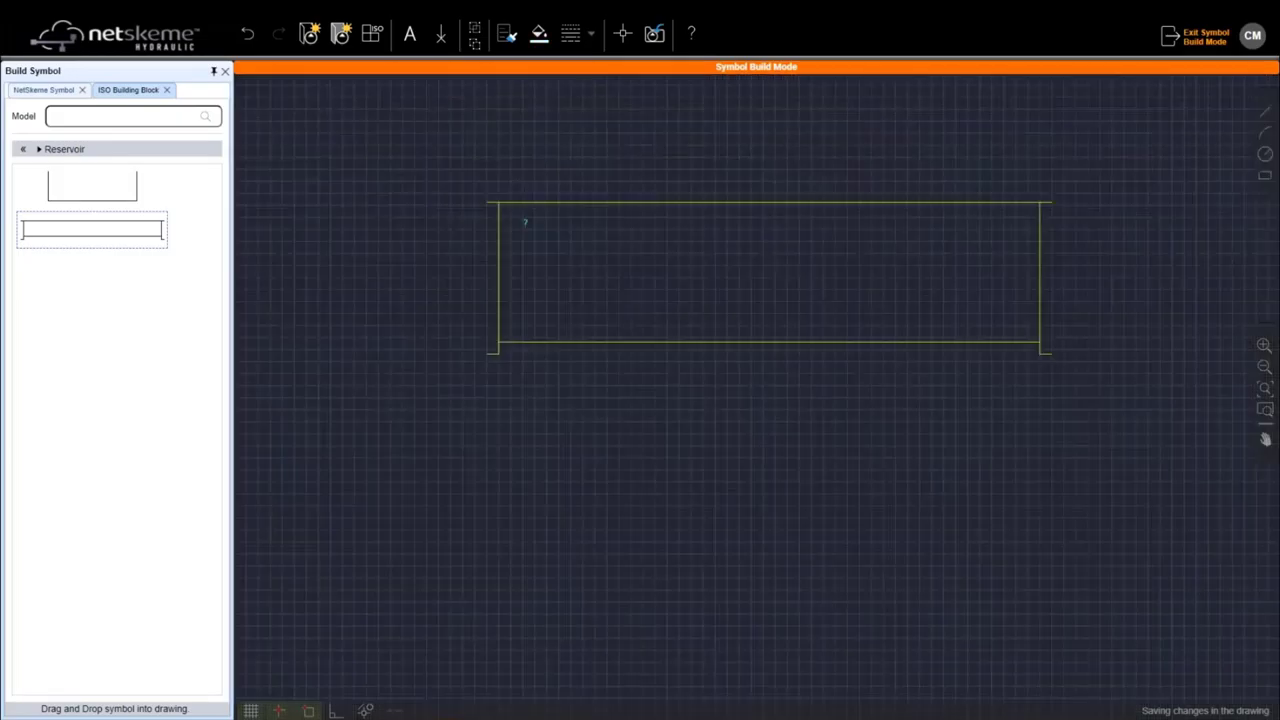
drag(703, 200, 550, 312)
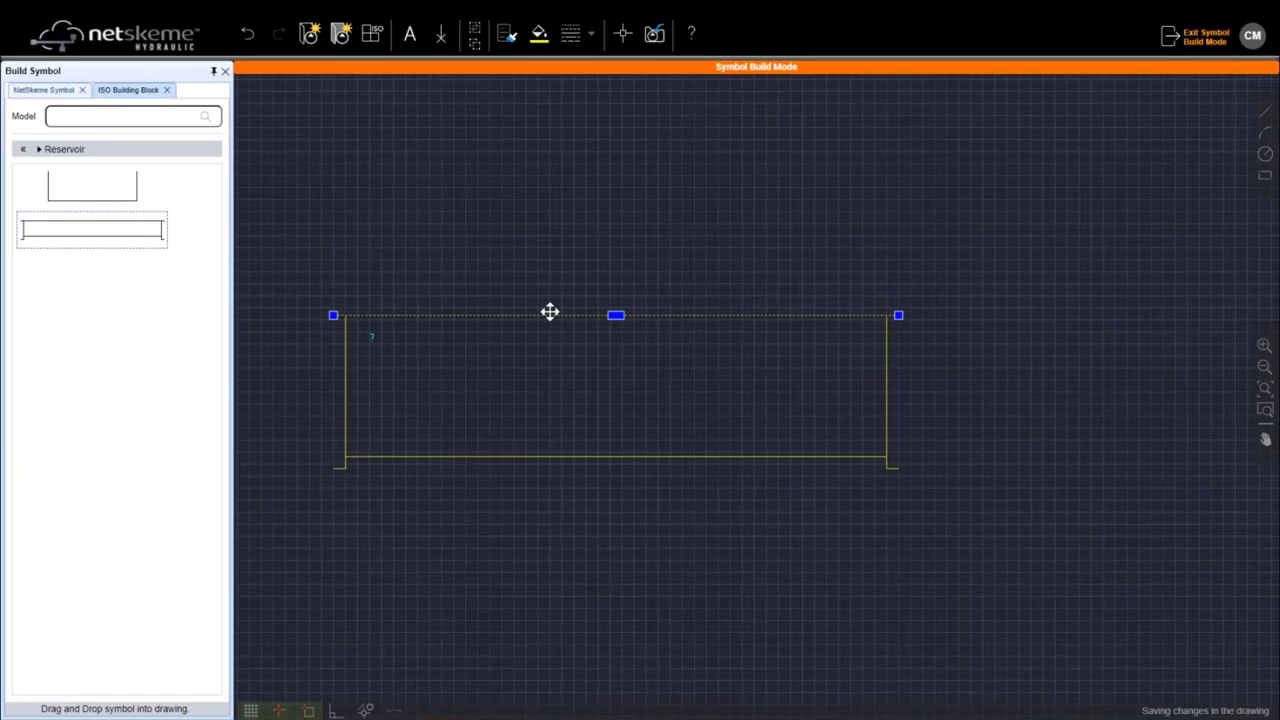
scroll(409, 298, up, 2)
click(290, 333)
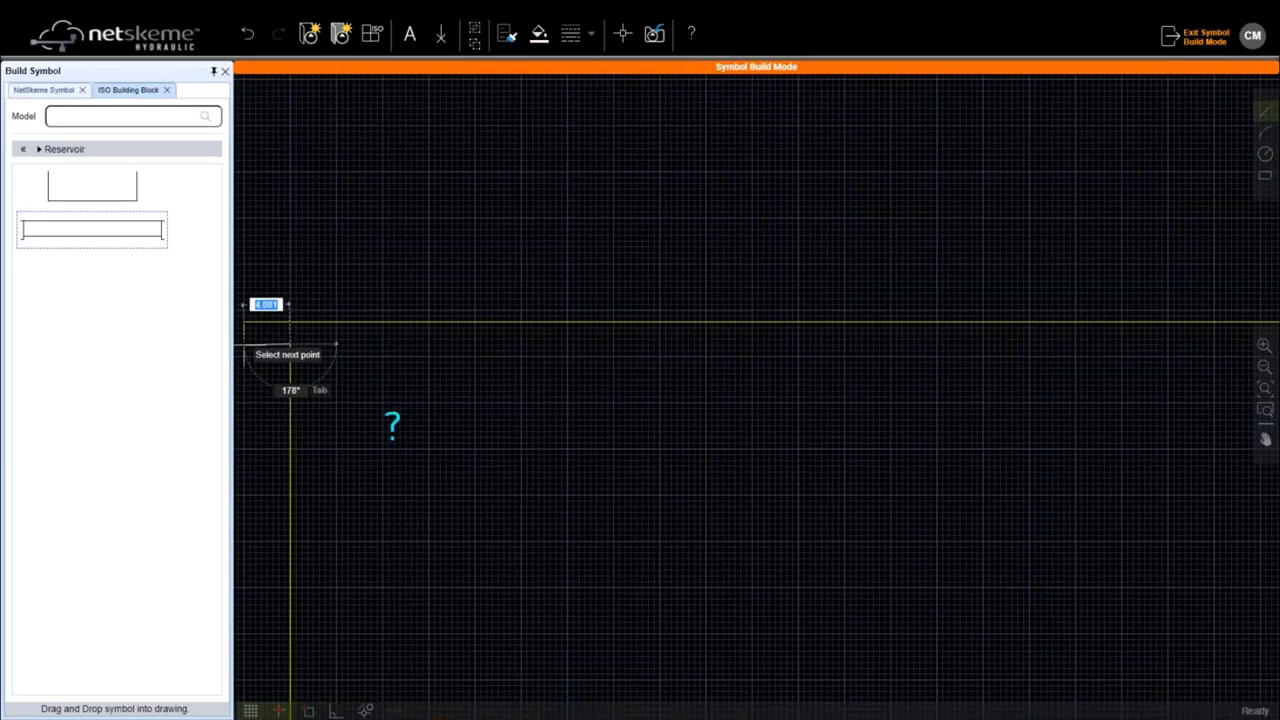
Step: Give the top-left corner stub the outline's line style with Match Properties
scroll(706, 485, up, 2)
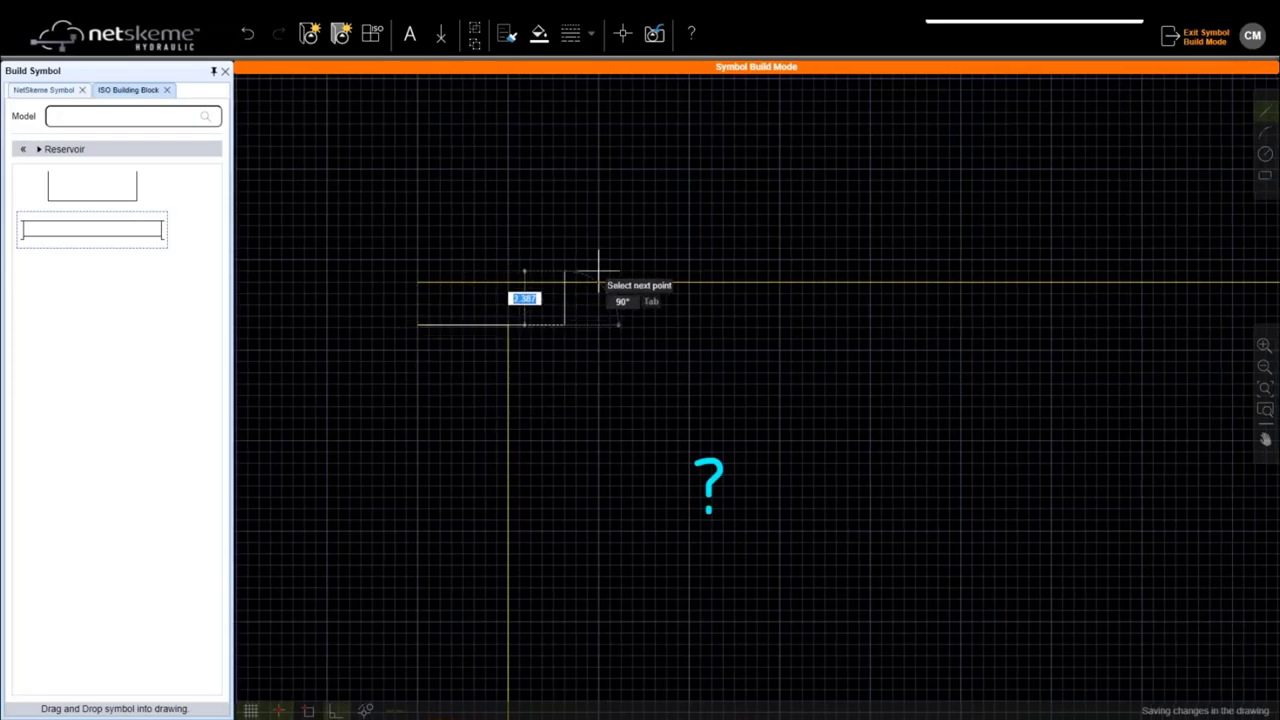
key(Escape)
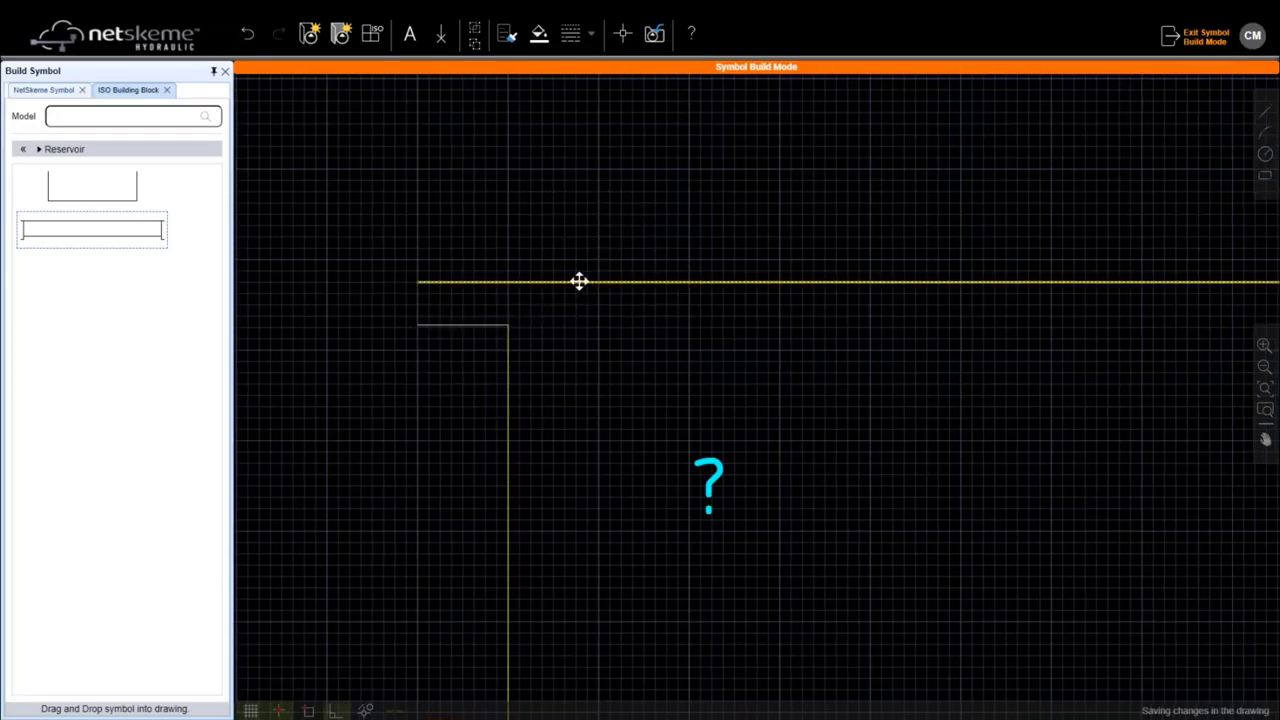
click(505, 37)
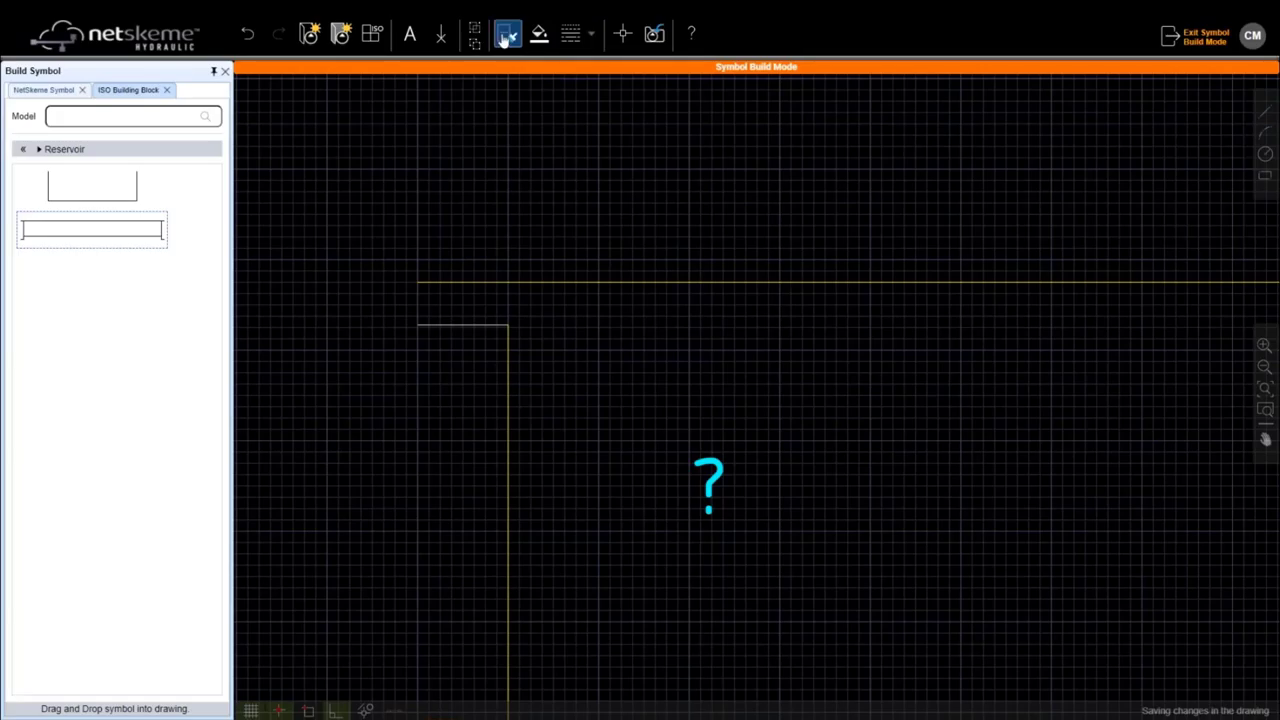
click(540, 282)
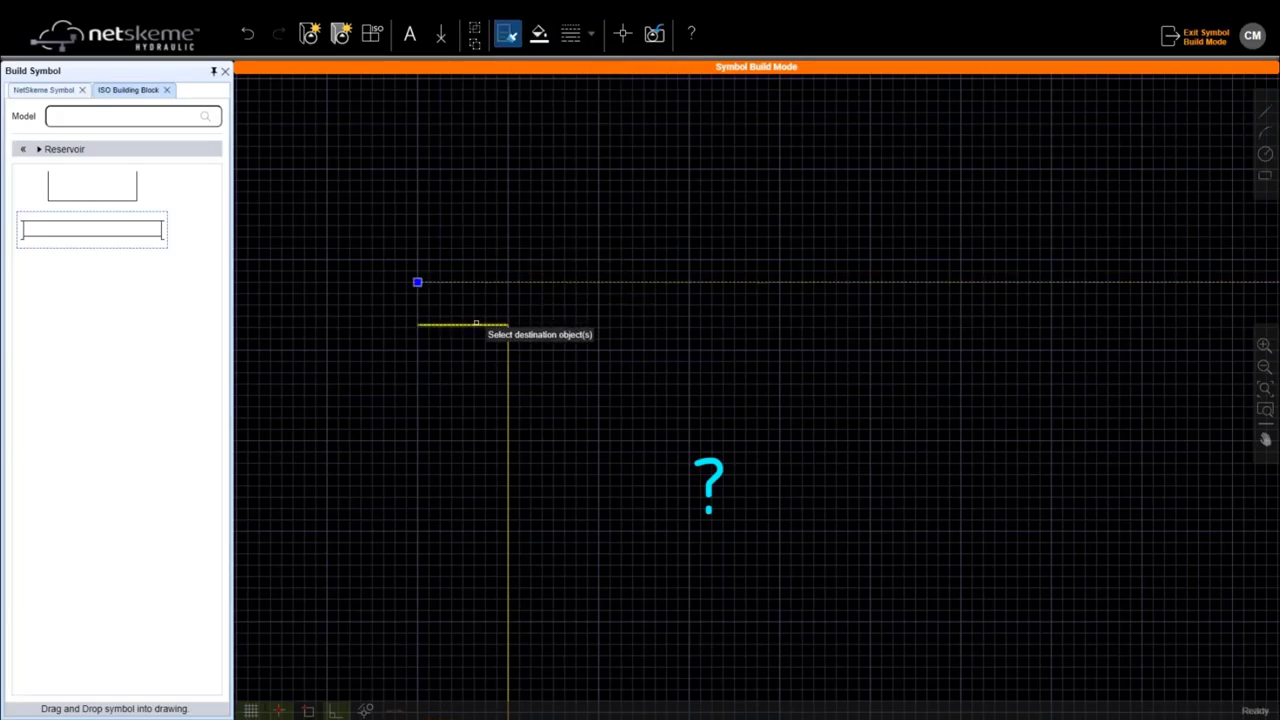
click(476, 324)
Step: Draw a short horizontal stub at the tank's top-right corner
scroll(518, 307, down, 2)
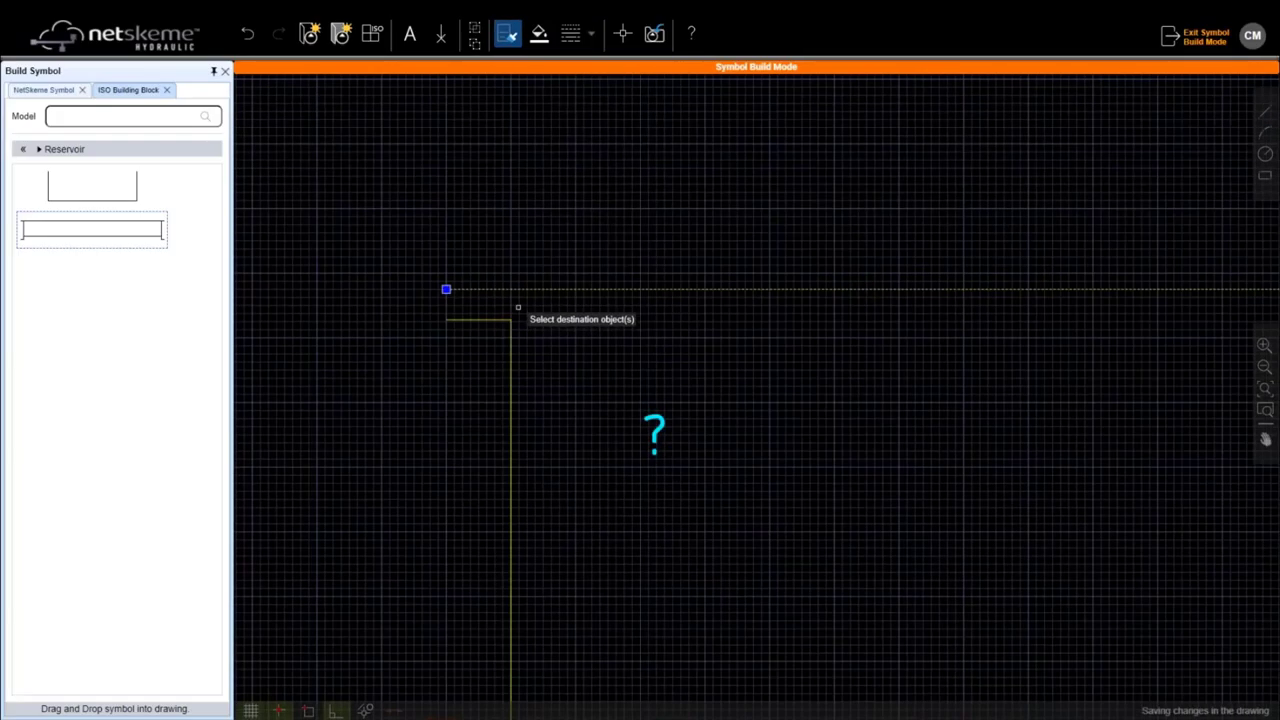
scroll(618, 314, down, 3)
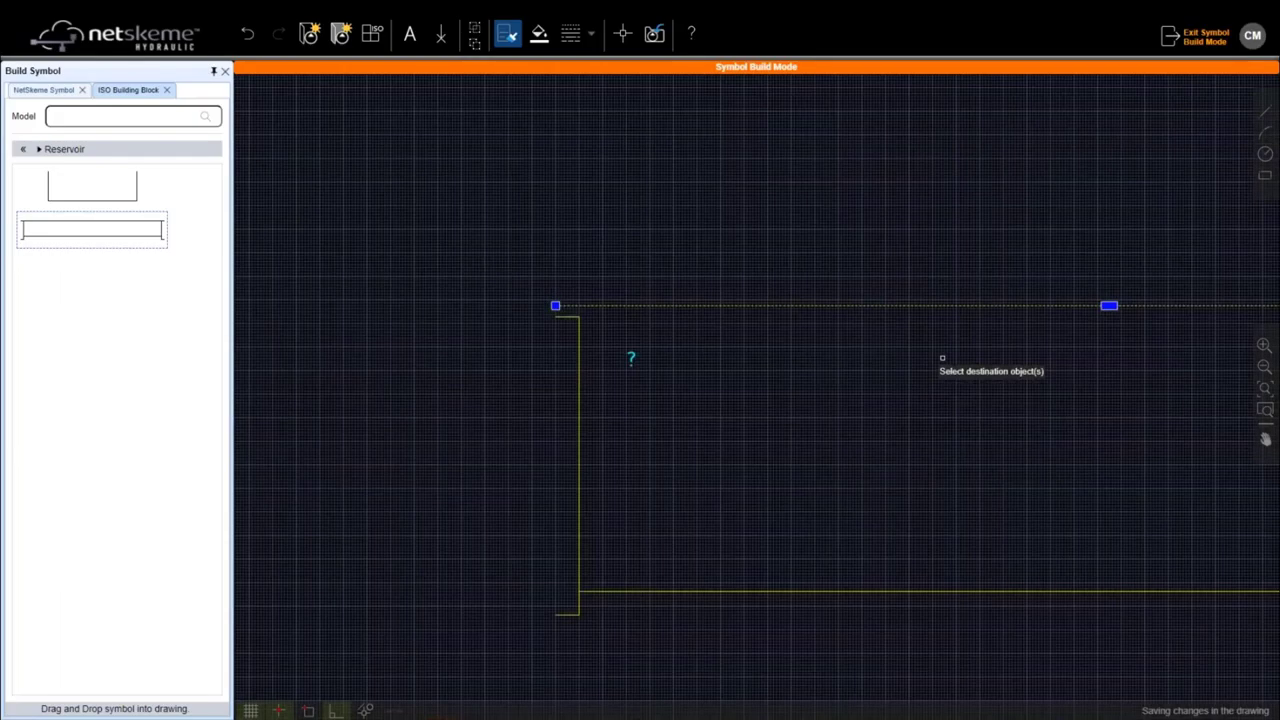
scroll(942, 357, up, 2)
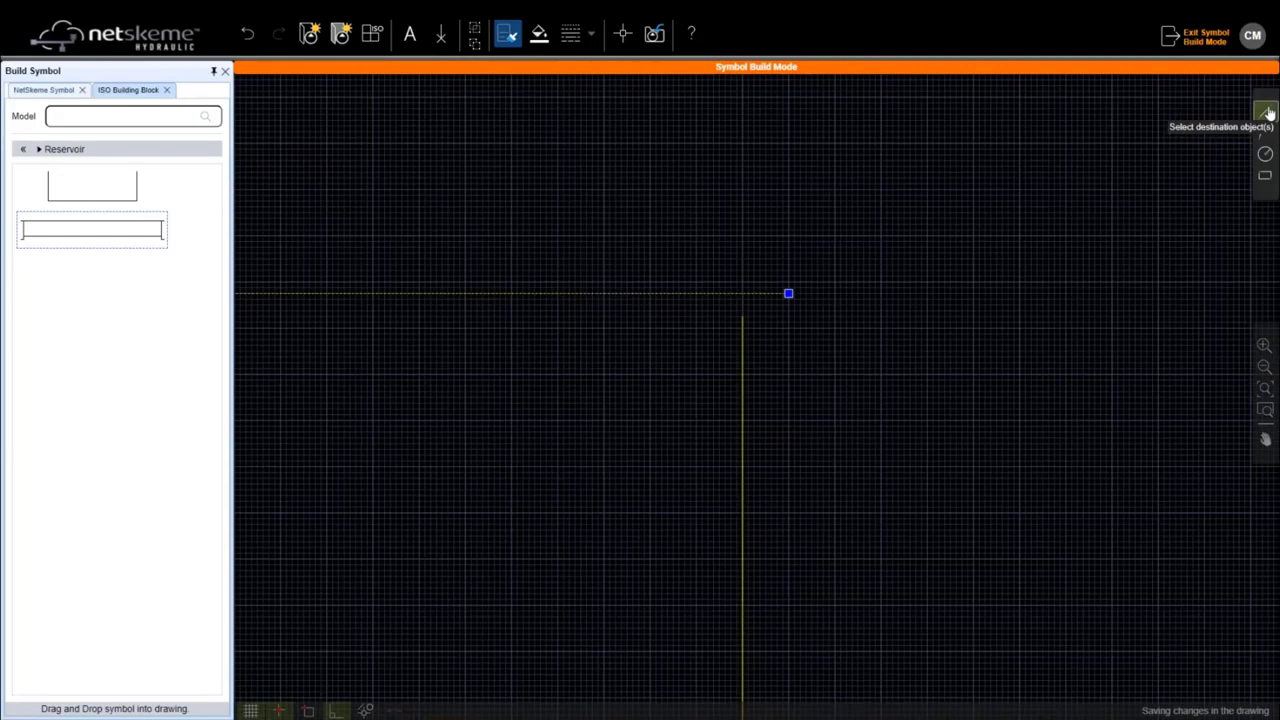
click(1268, 113)
click(737, 300)
click(801, 300)
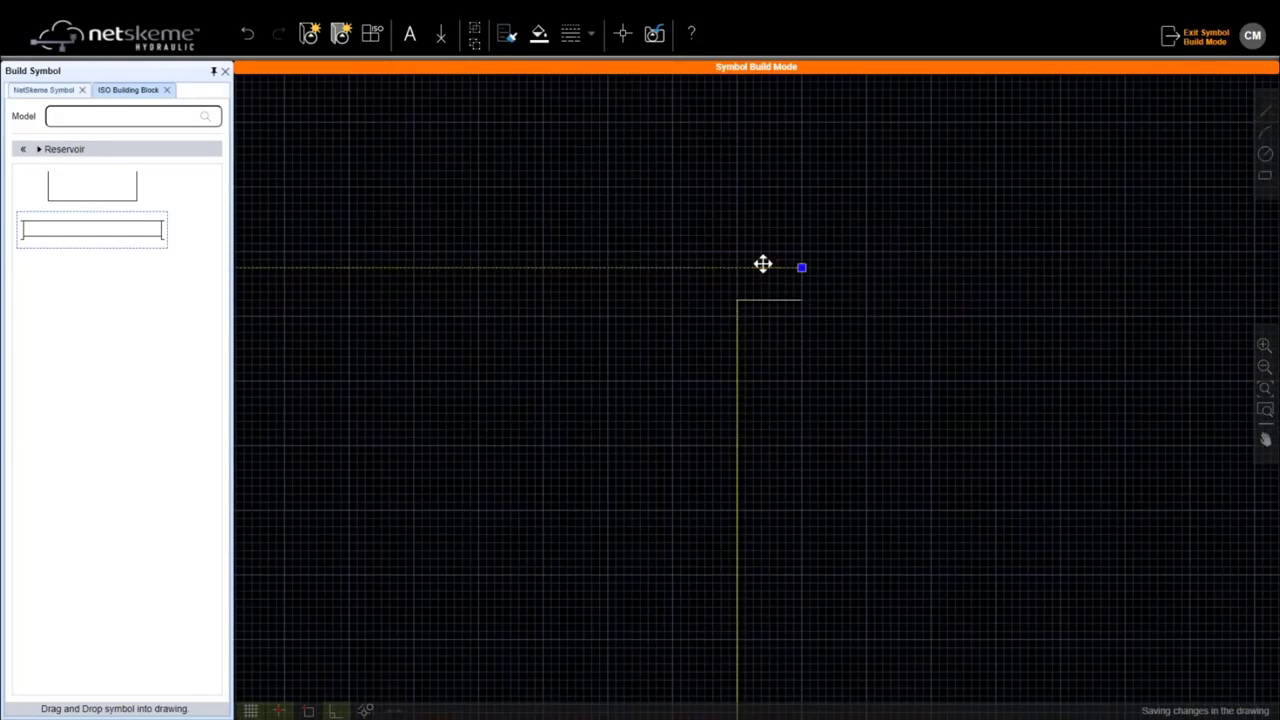
Step: Make the top-right stub match the outline's yellow line style
click(507, 34)
click(777, 300)
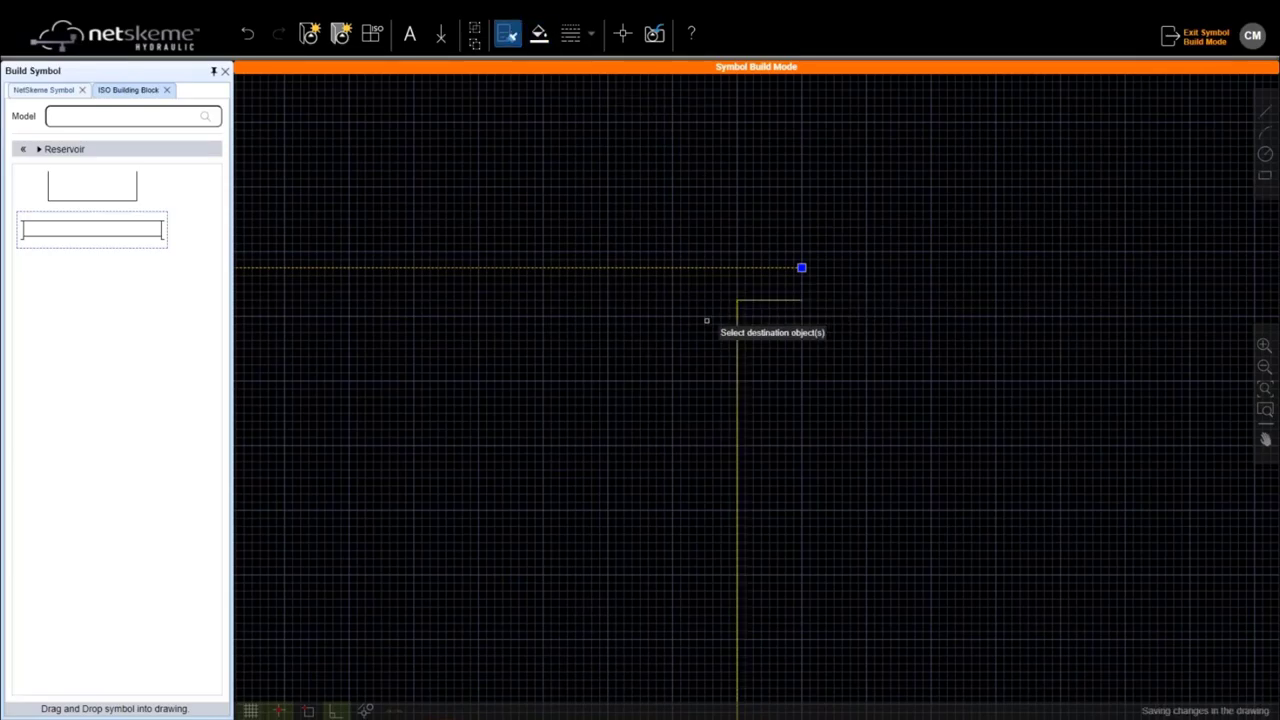
scroll(706, 320, down, 2)
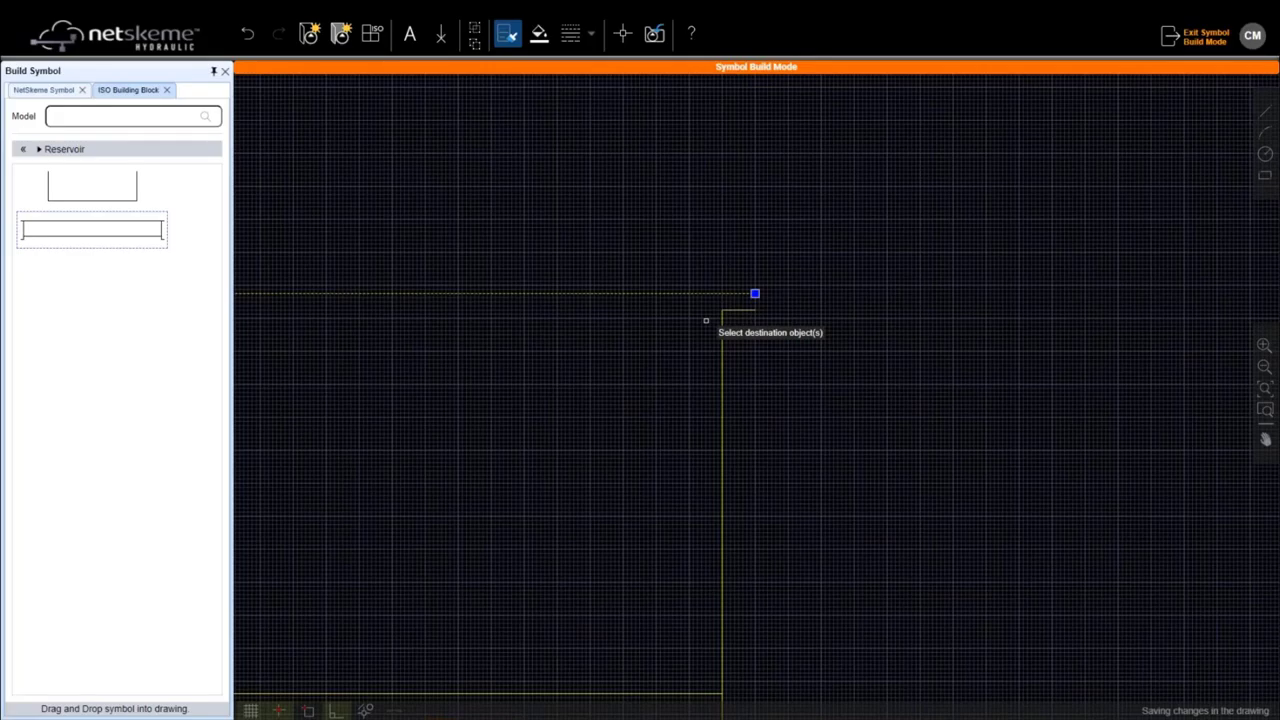
key(Escape)
scroll(568, 312, down, 2)
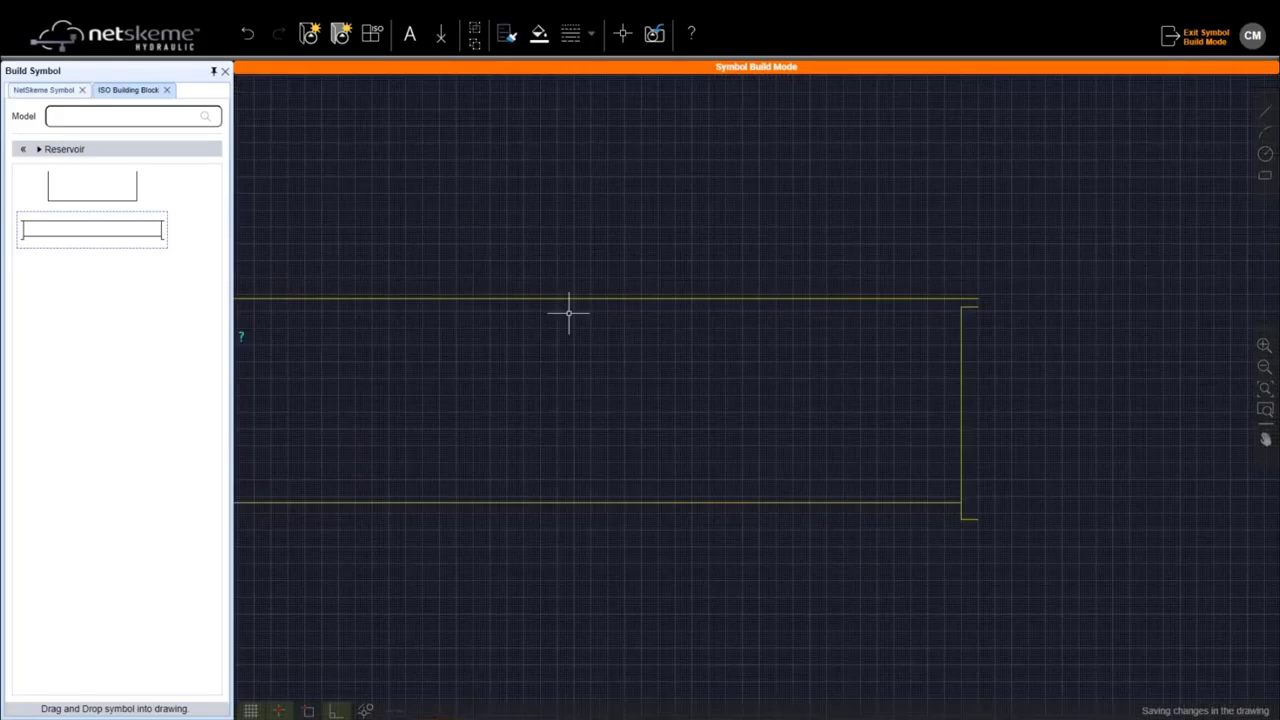
scroll(568, 312, down, 1)
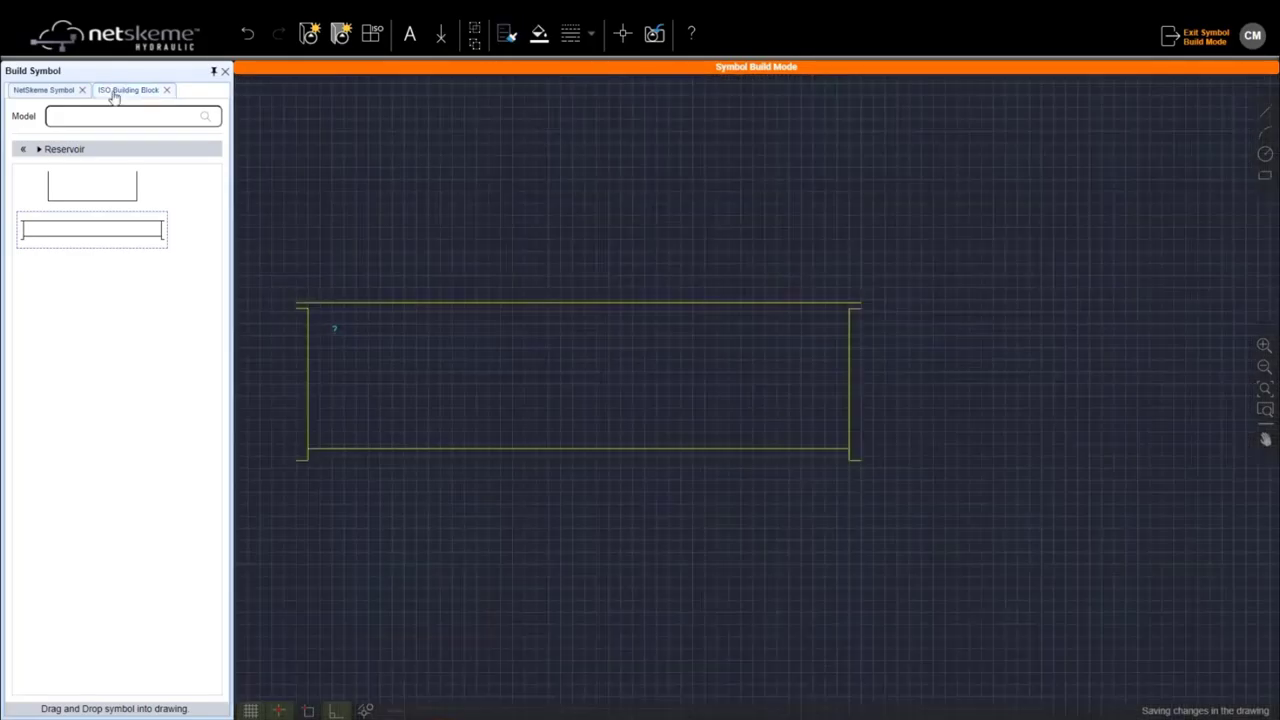
click(115, 91)
drag(224, 125, 237, 573)
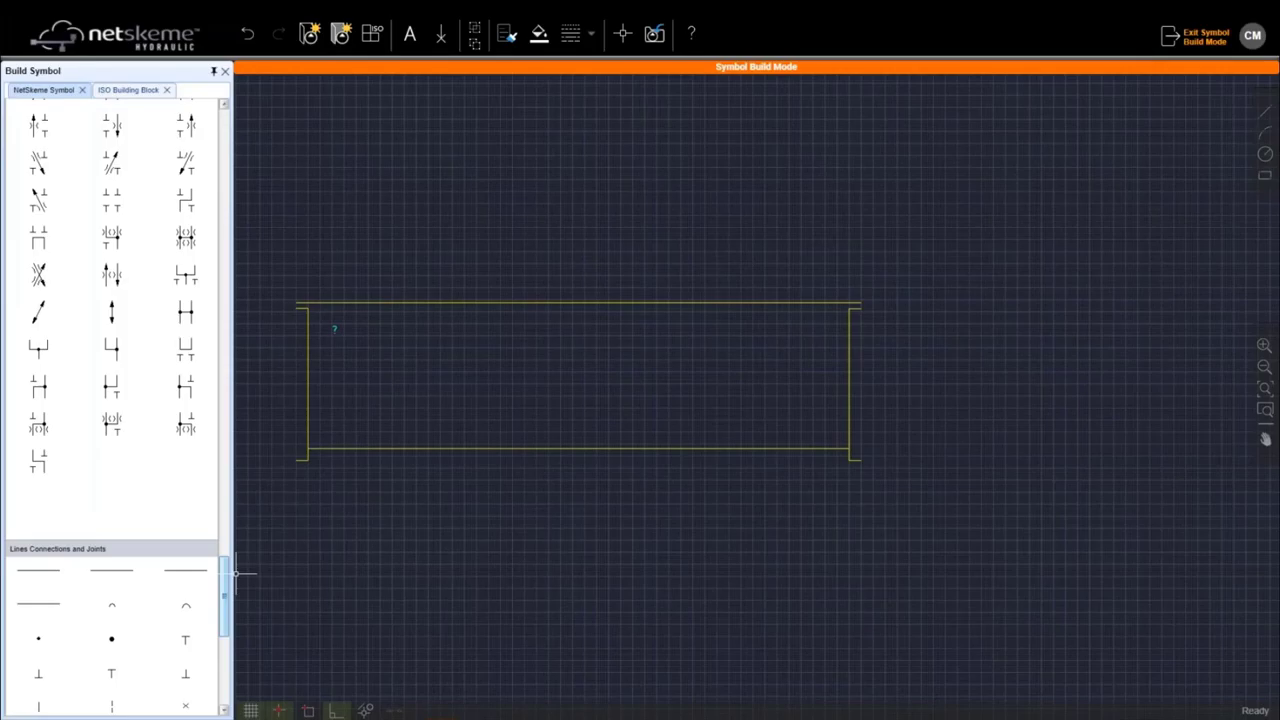
Step: Scroll through the NetSkeme Symbol library categories in the Build Symbol panel
drag(237, 573, 240, 478)
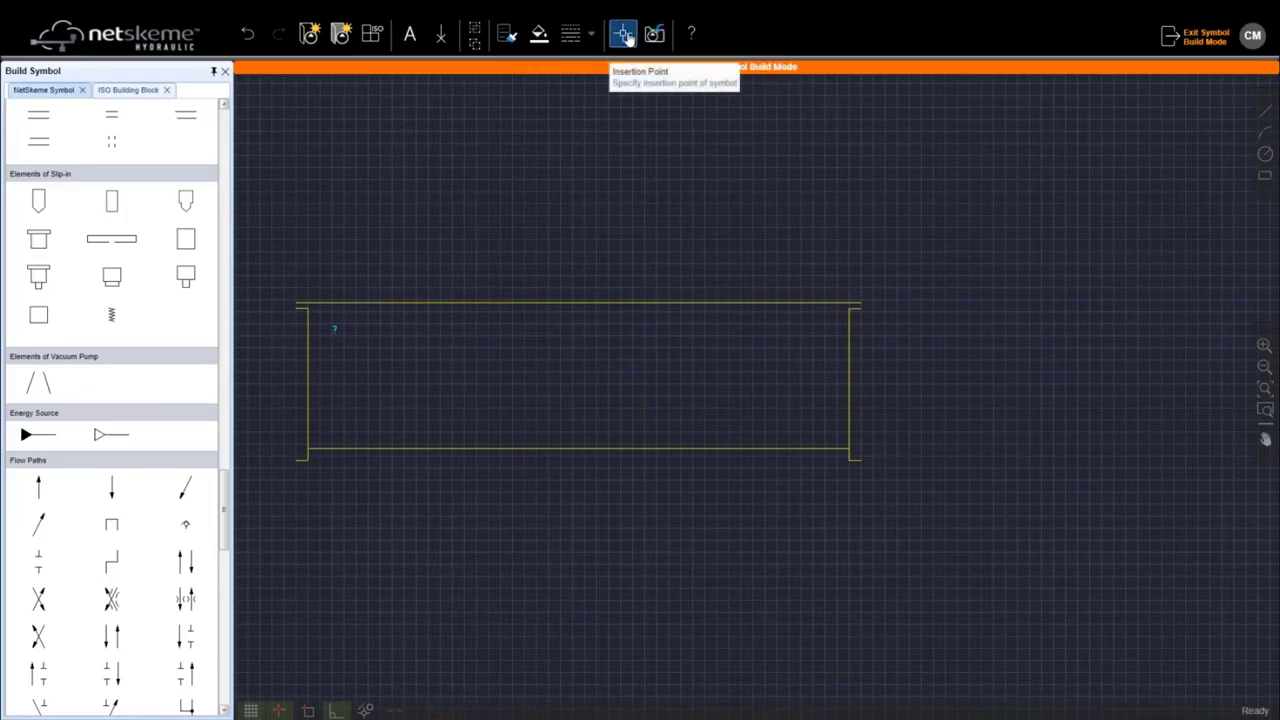
Step: Set the symbol's insertion point at the tank's bottom-left corner and nudge the outline slightly right
click(624, 36)
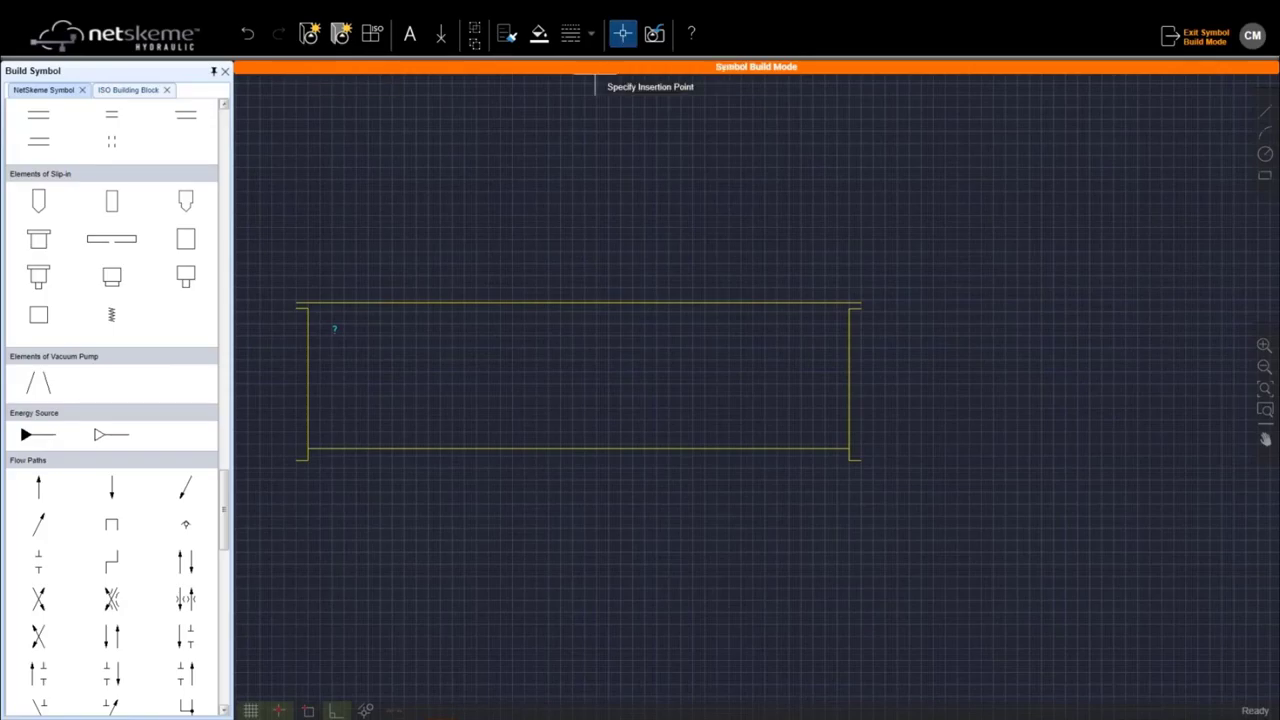
click(303, 451)
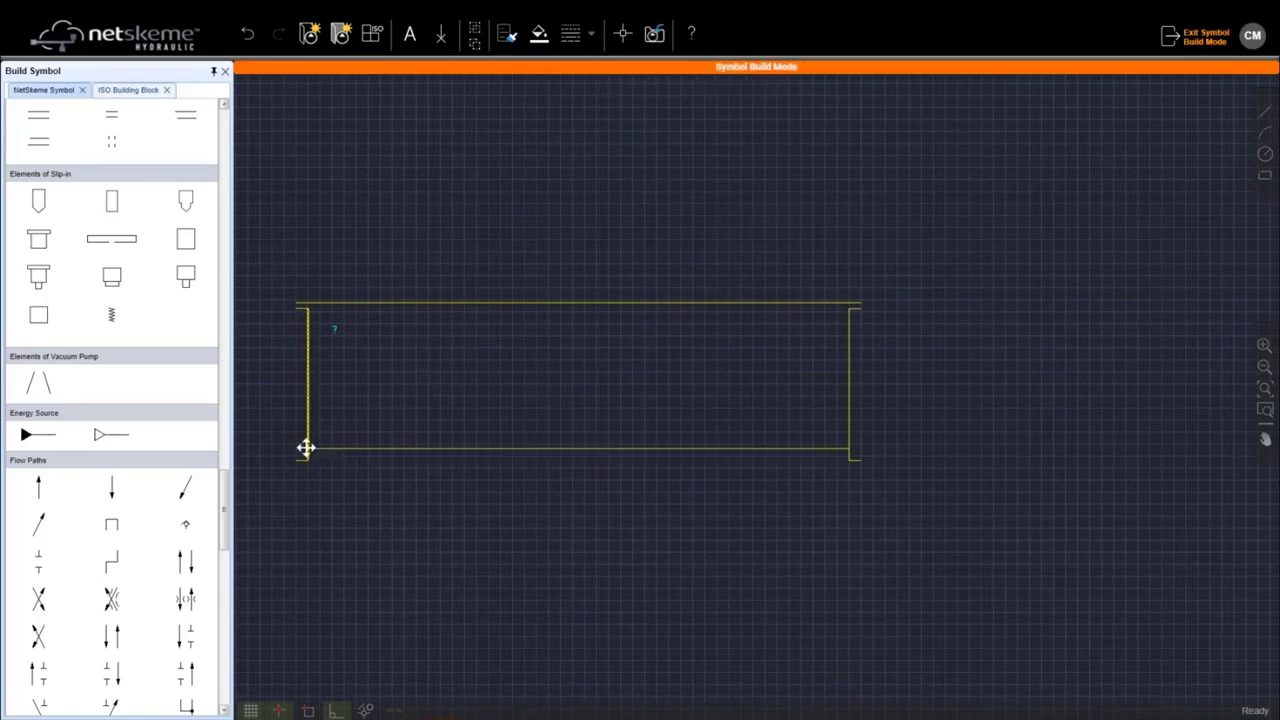
scroll(305, 447, up, 2)
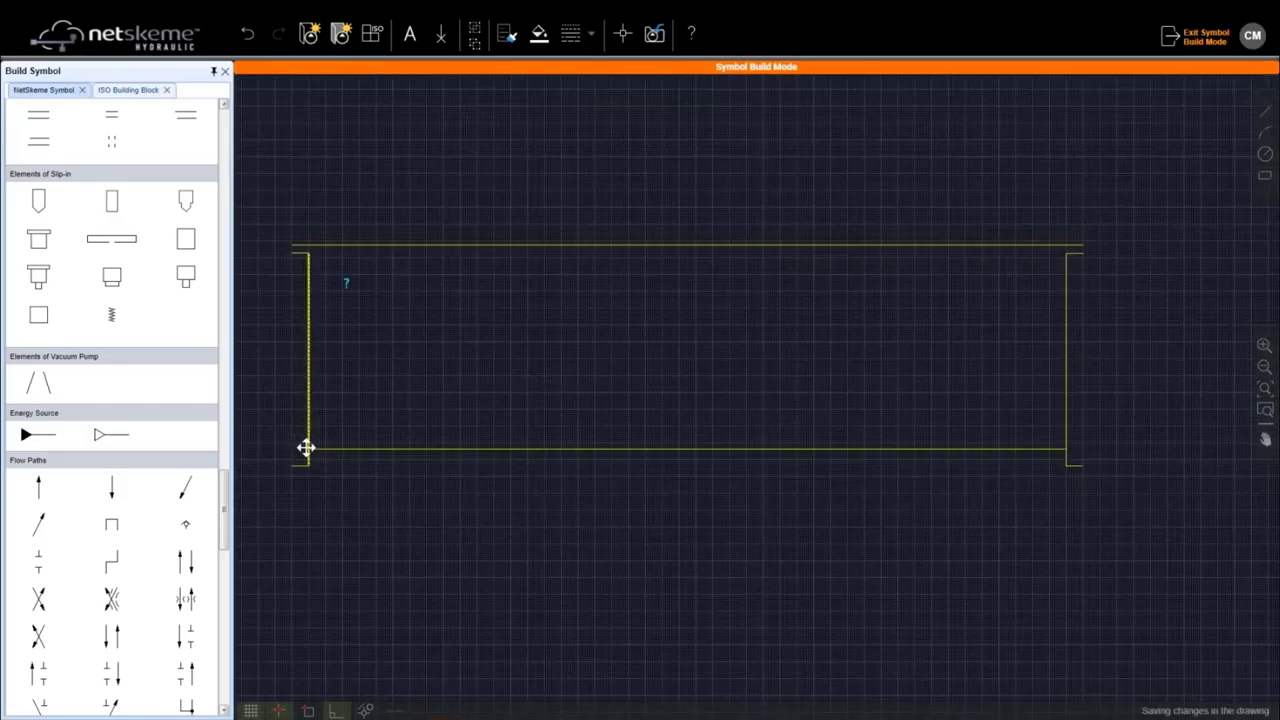
drag(305, 447, 312, 447)
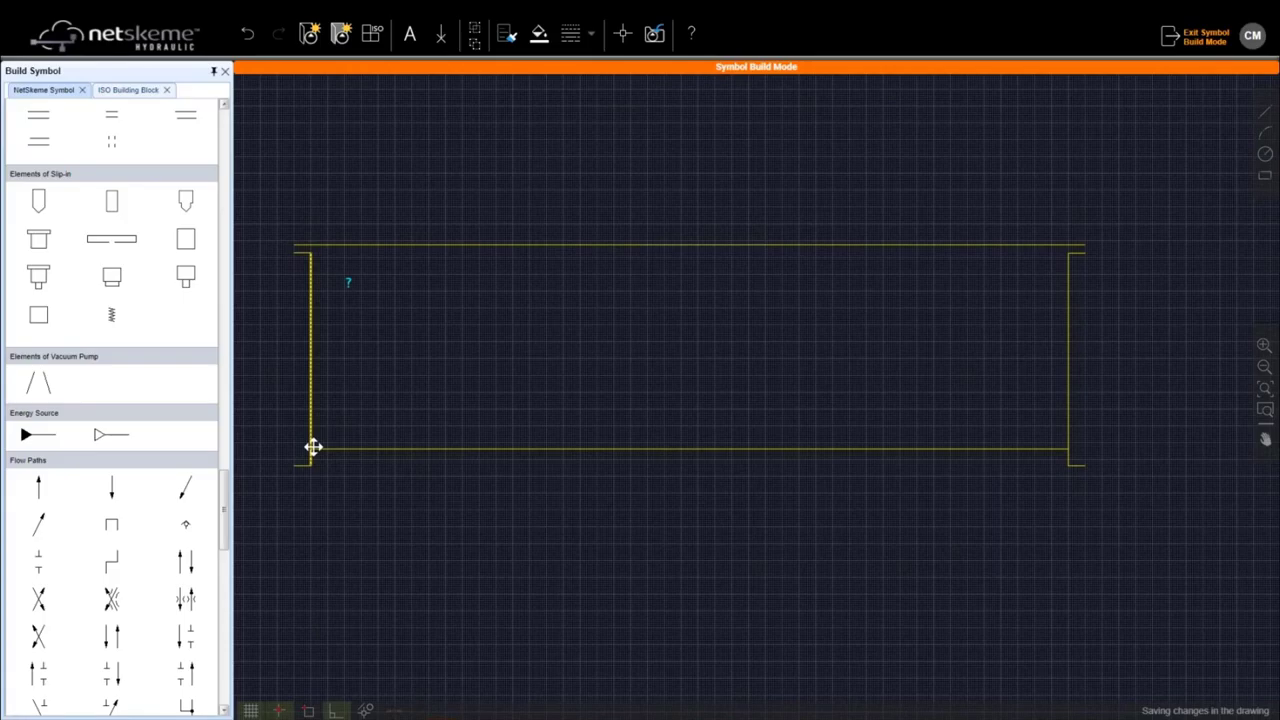
scroll(313, 447, down, 2)
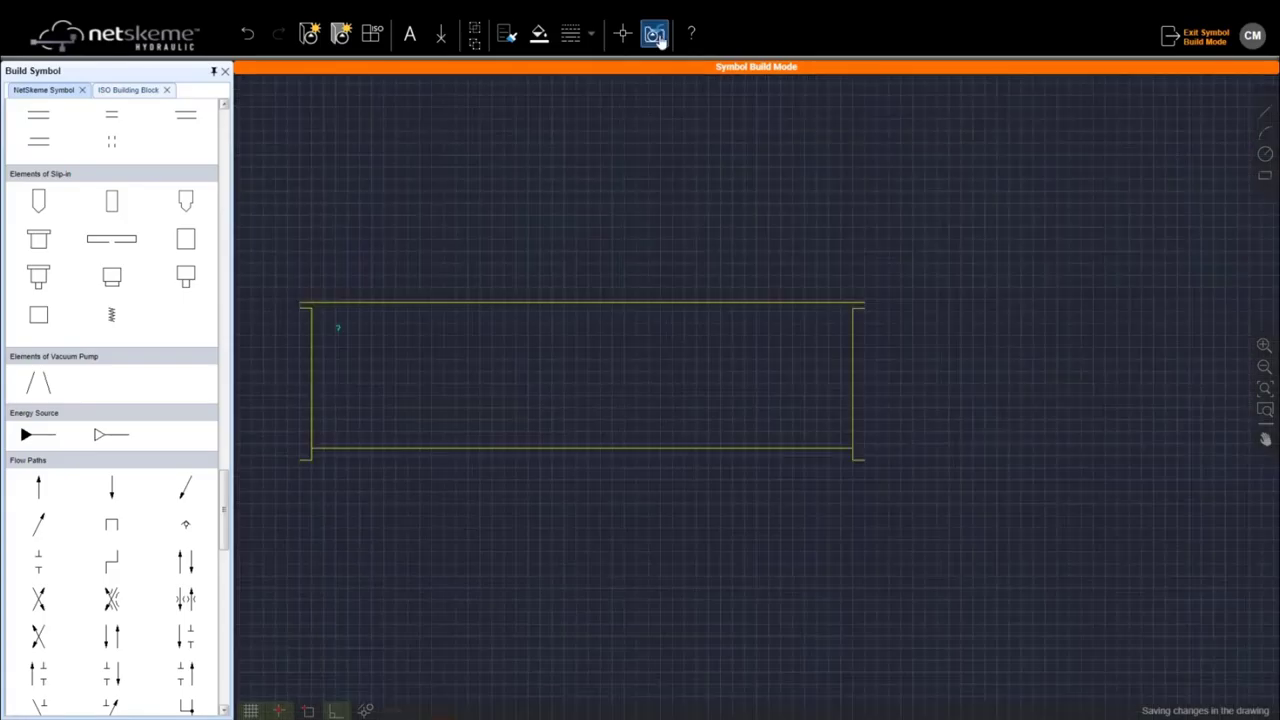
Step: Save the tank outline as a symbol, accepting the missing-connection-points warning
click(655, 35)
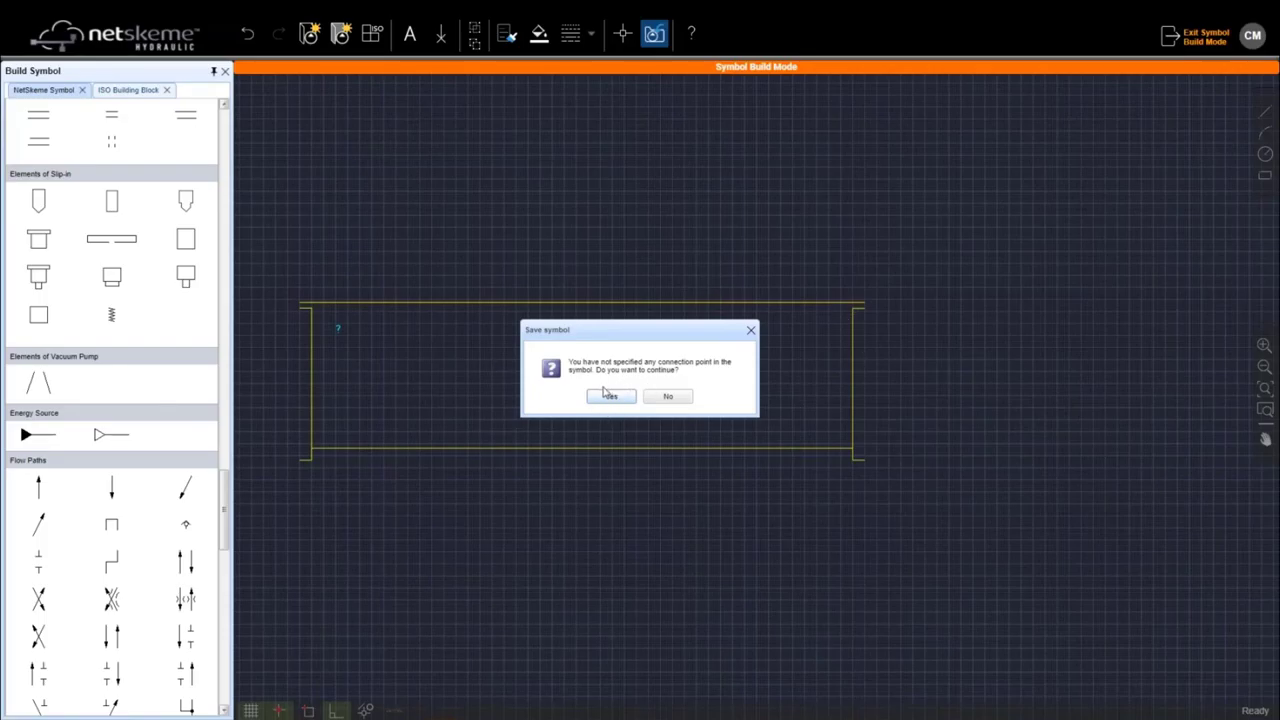
click(608, 396)
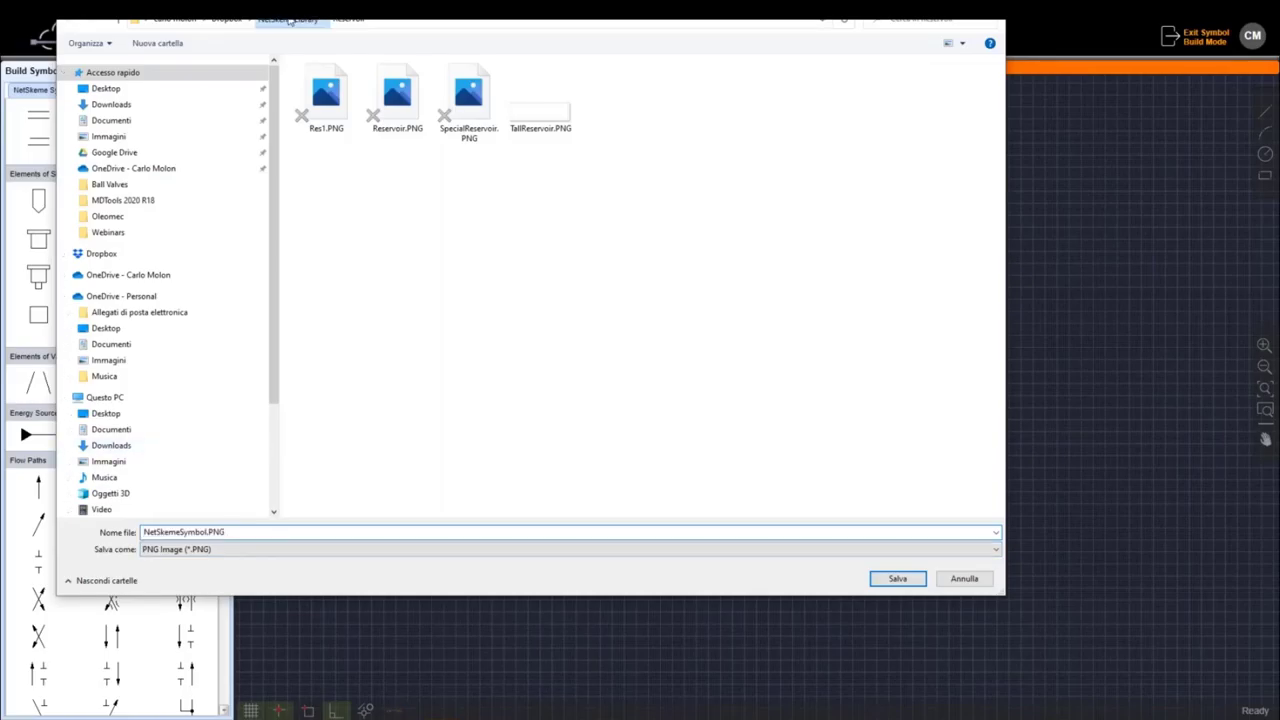
Step: Create a new folder named custom.symbols in the symbol library and open it
right_click(343, 375)
mouse_move(430, 632)
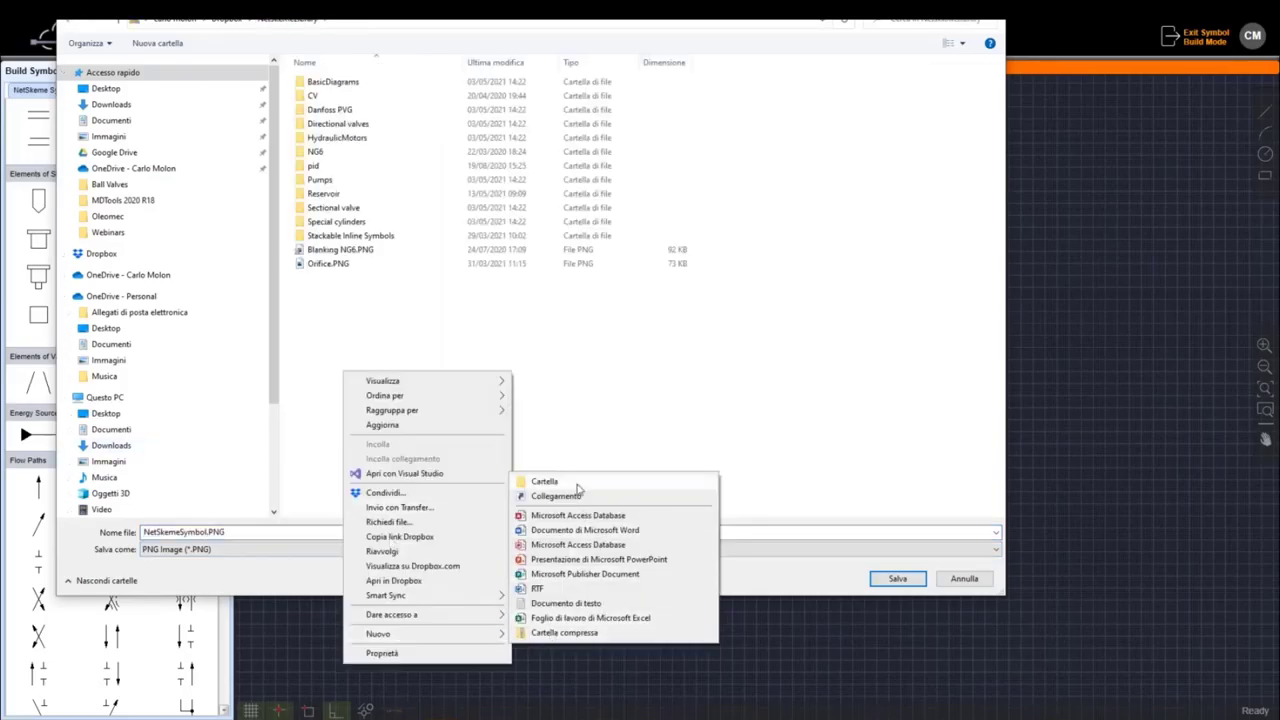
click(545, 482)
text(check)
key(BackSpace)
key(BackSpace)
key(BackSpace)
key(BackSpace)
key(BackSpace)
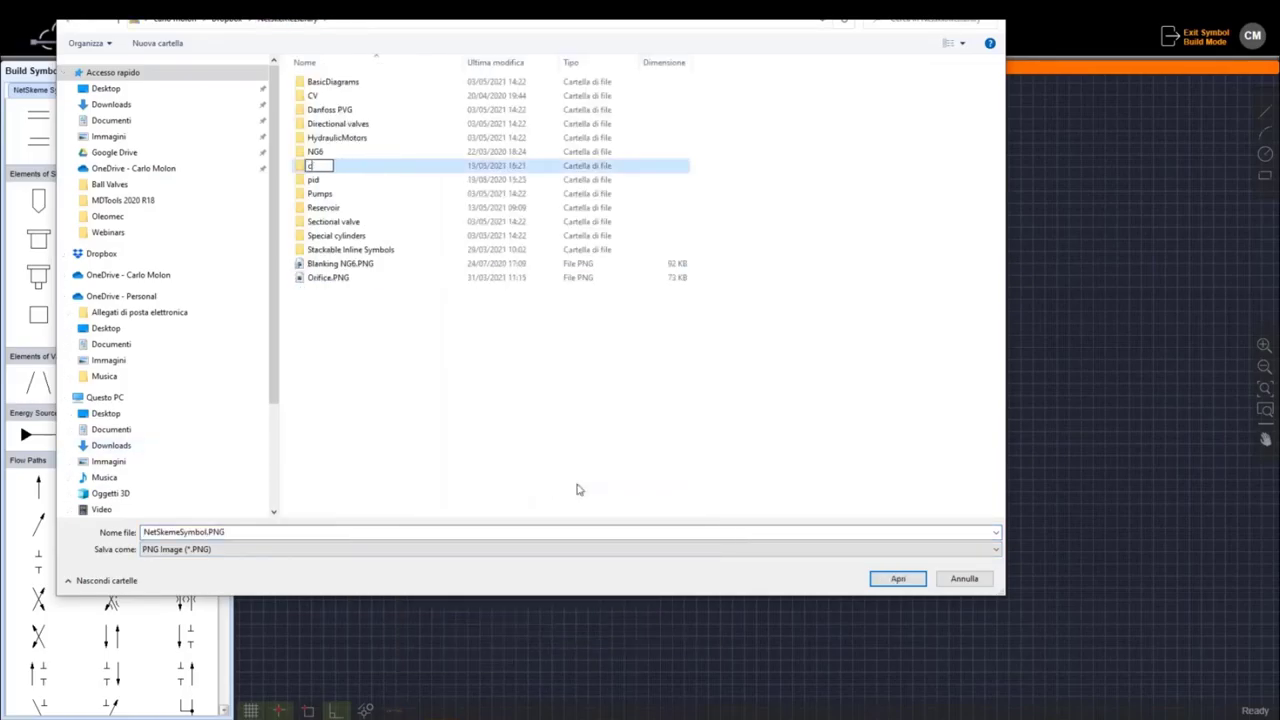
text(custom.symbols)
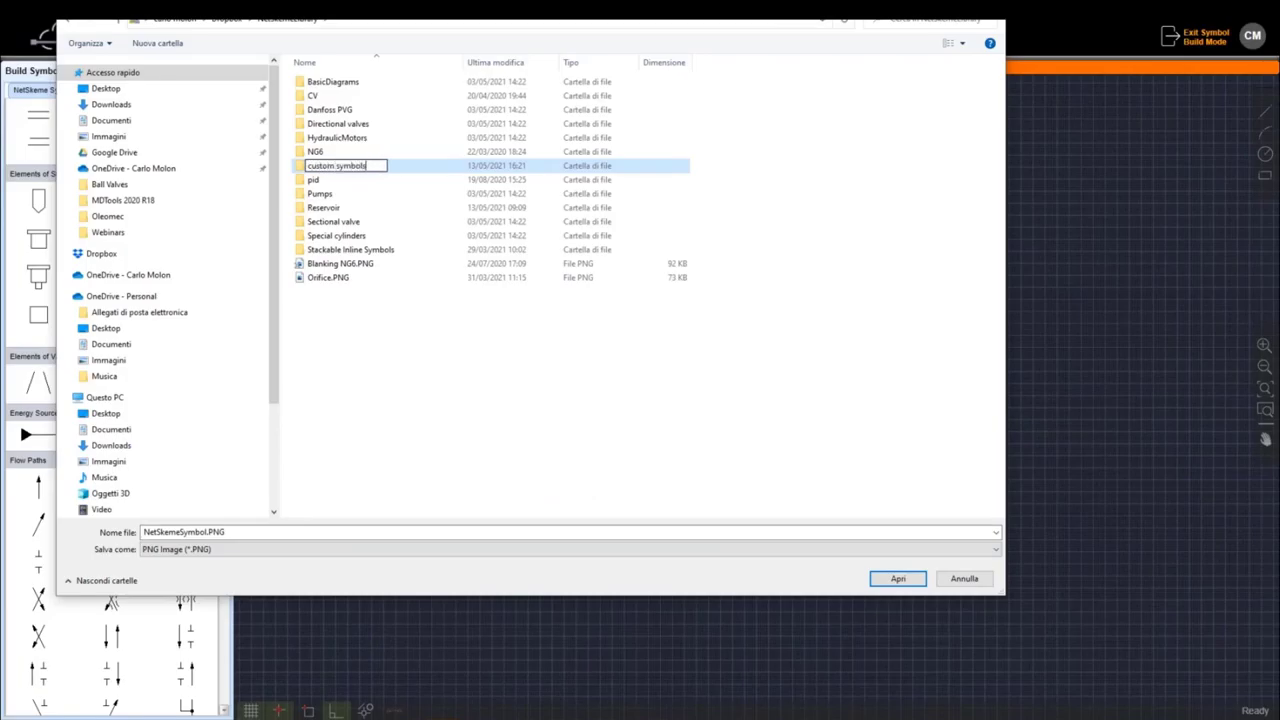
key(Return)
key(Return)
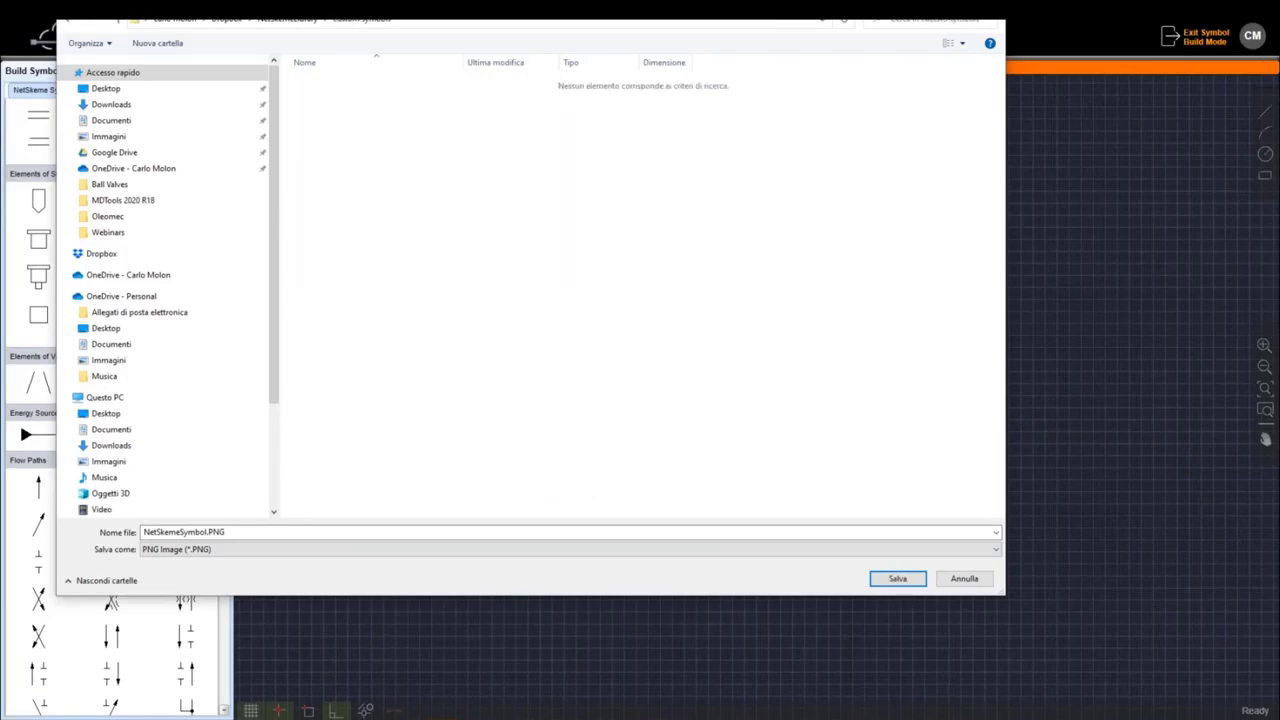
Step: Save the symbol in that folder as webinarSymbol.PNG
key(Tab)
key(shift+Tab)
text(we)
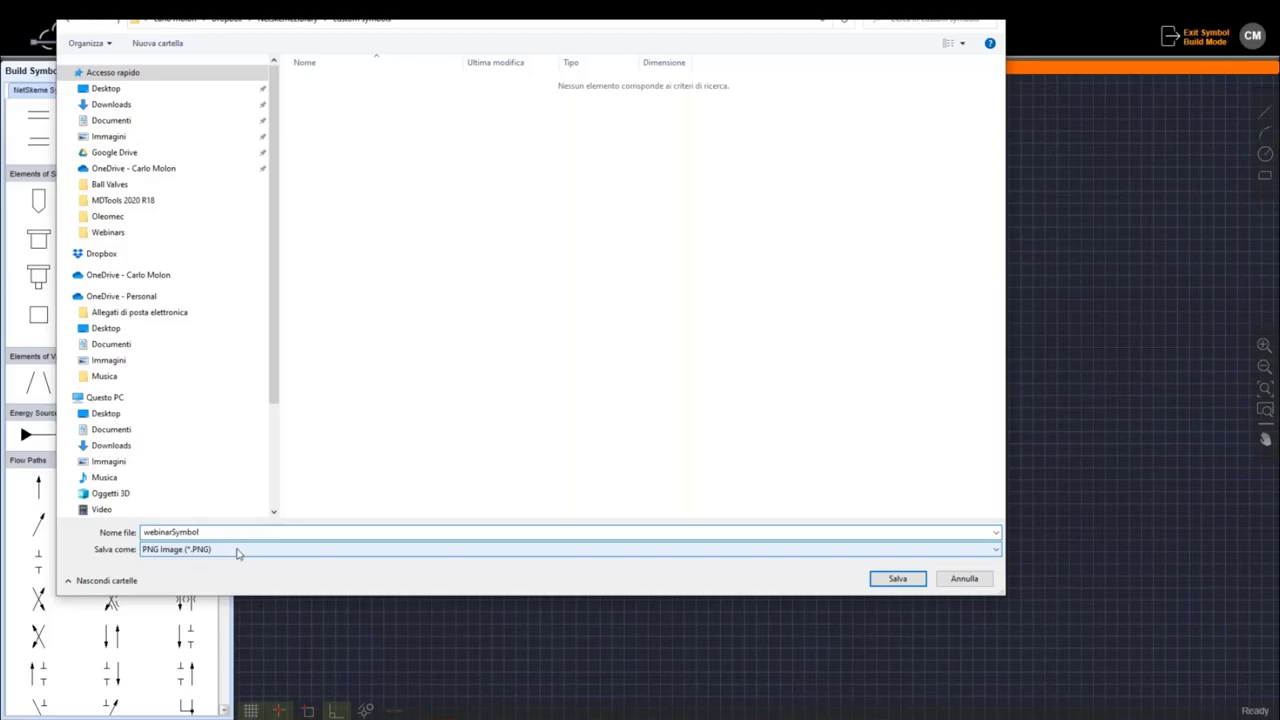
click(899, 580)
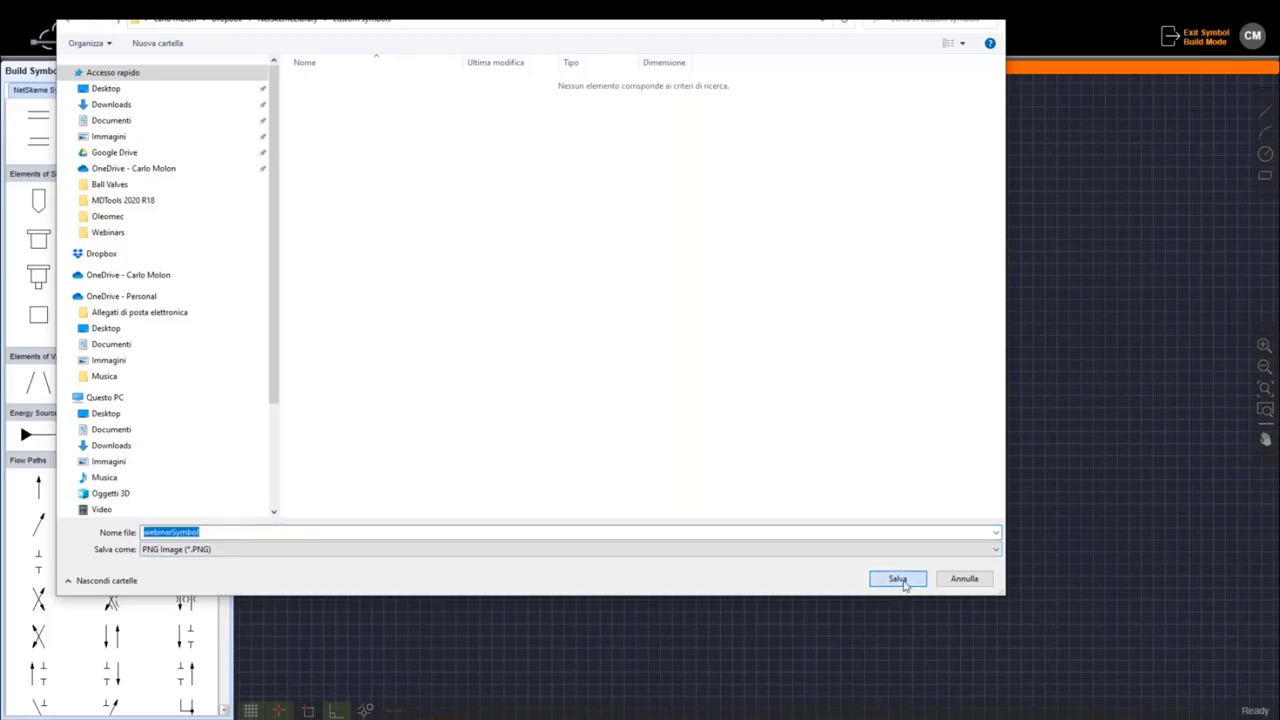
click(903, 583)
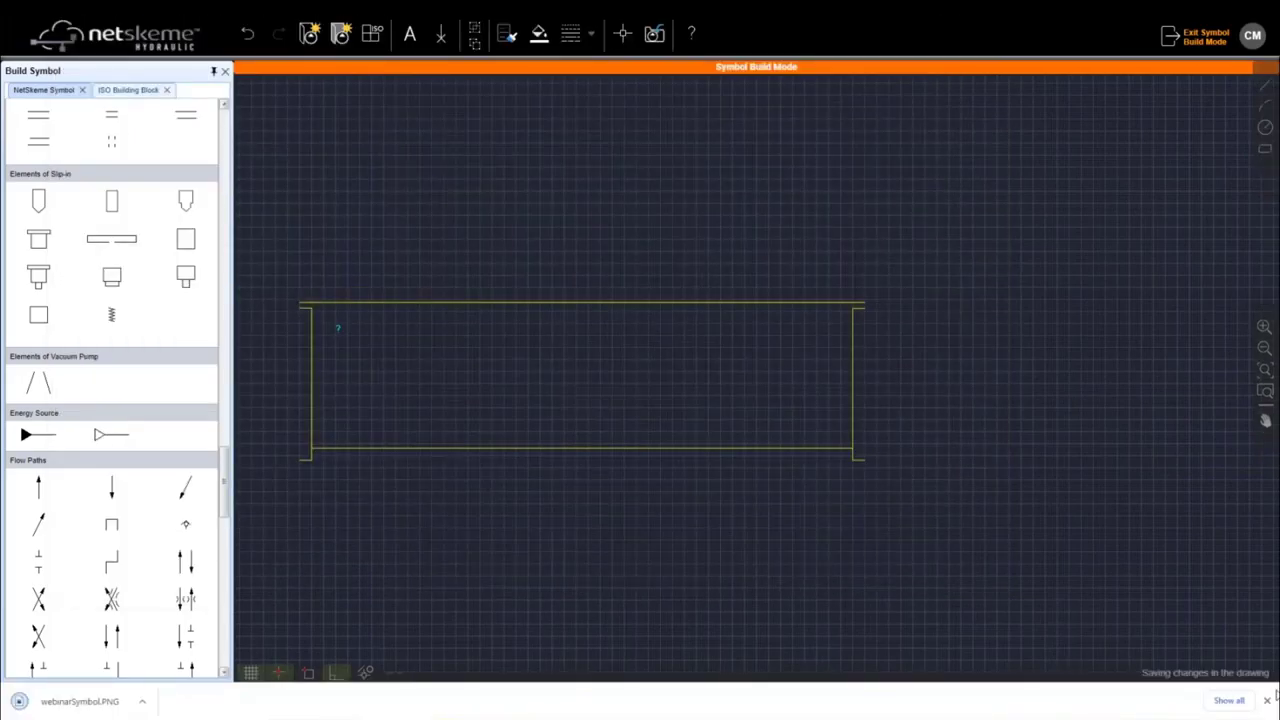
Step: Exit Symbol Build Mode without saving the build progress
click(1267, 700)
click(1197, 36)
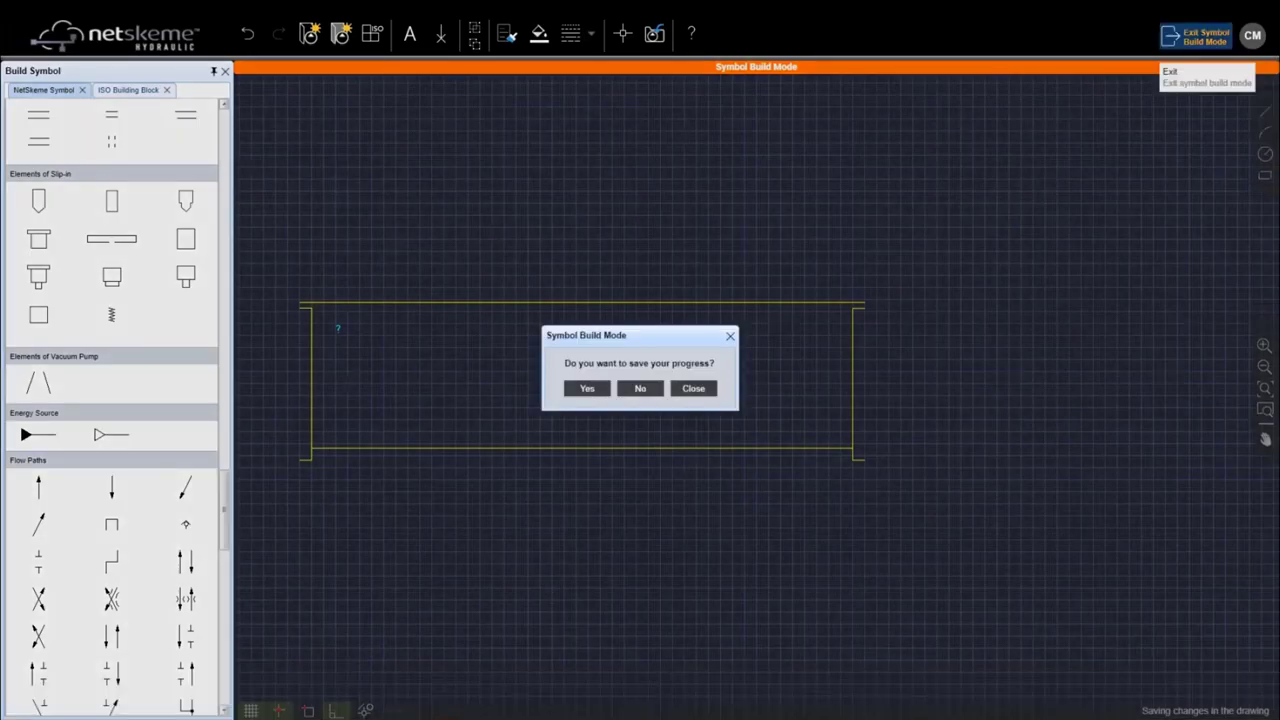
click(638, 389)
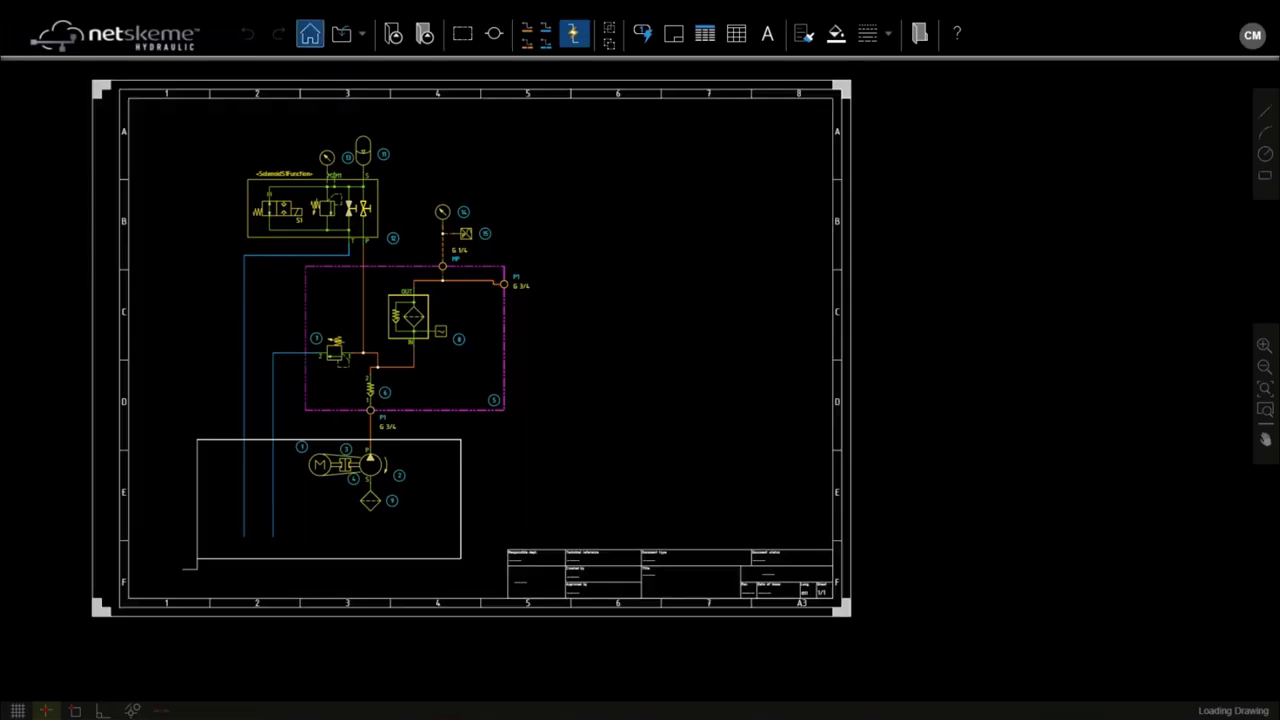
Step: Visit the app's home page, return to the drawing, and view the Save As format options
click(309, 34)
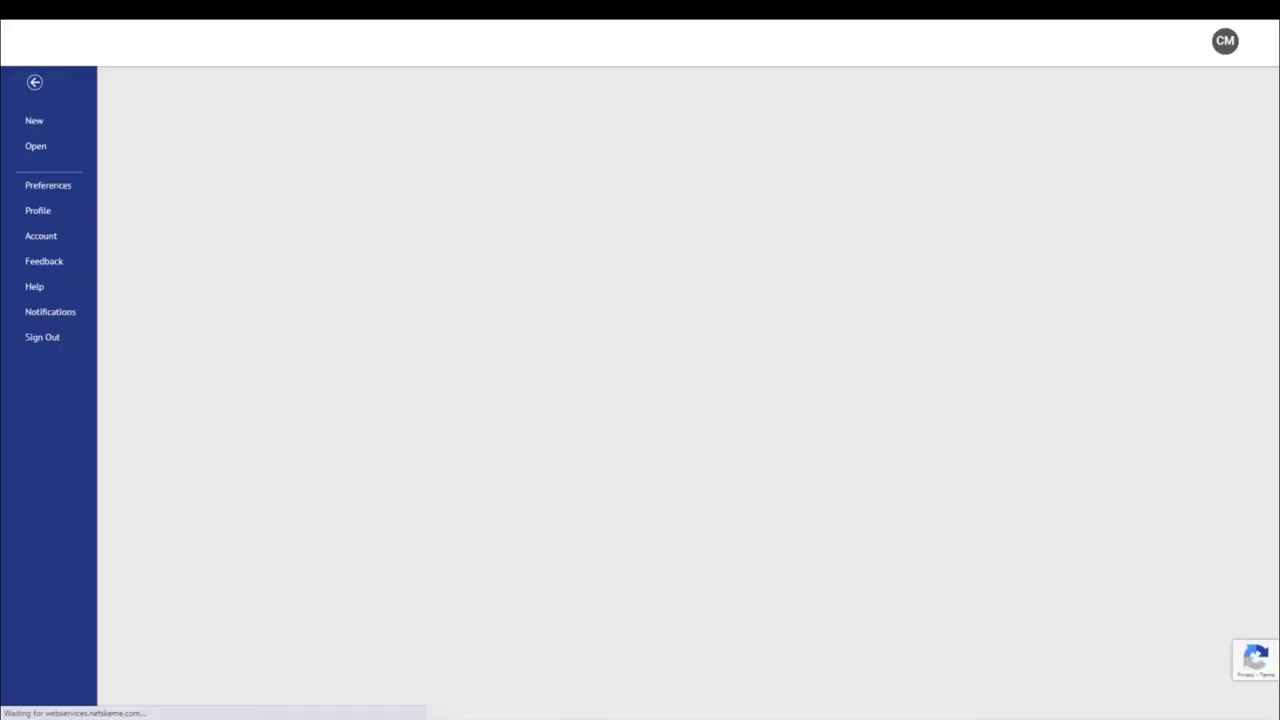
click(34, 84)
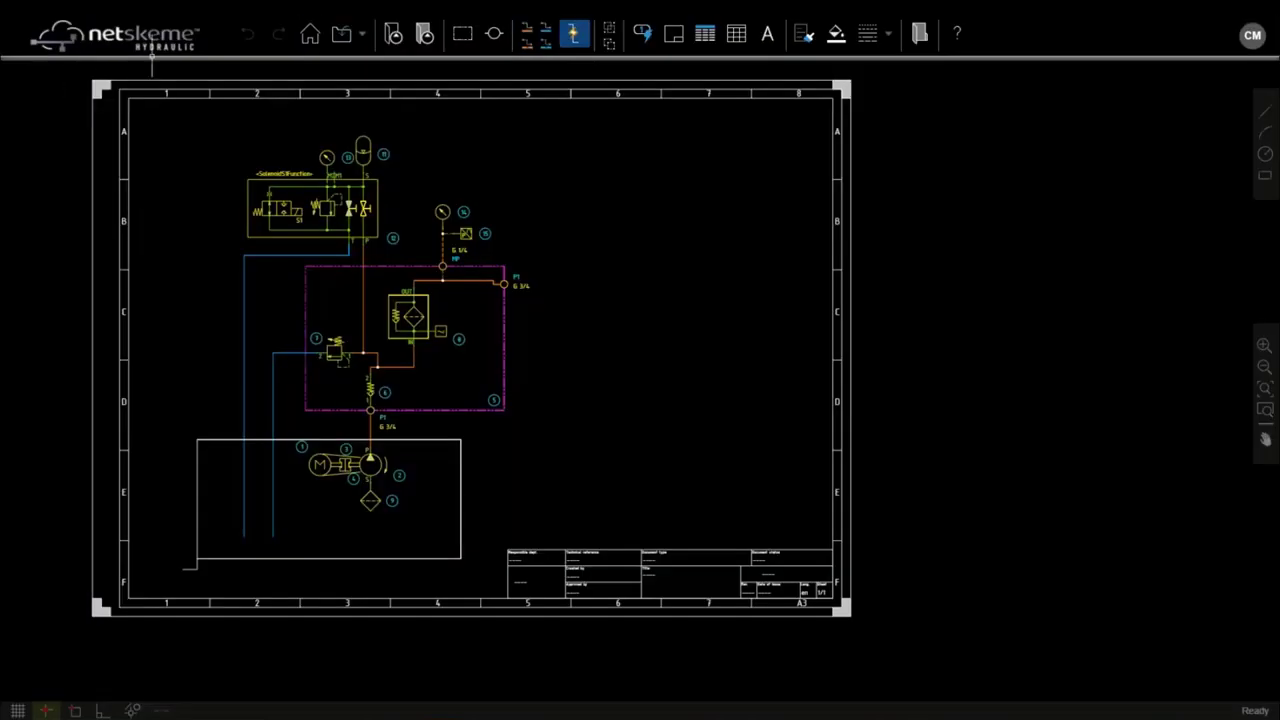
click(365, 37)
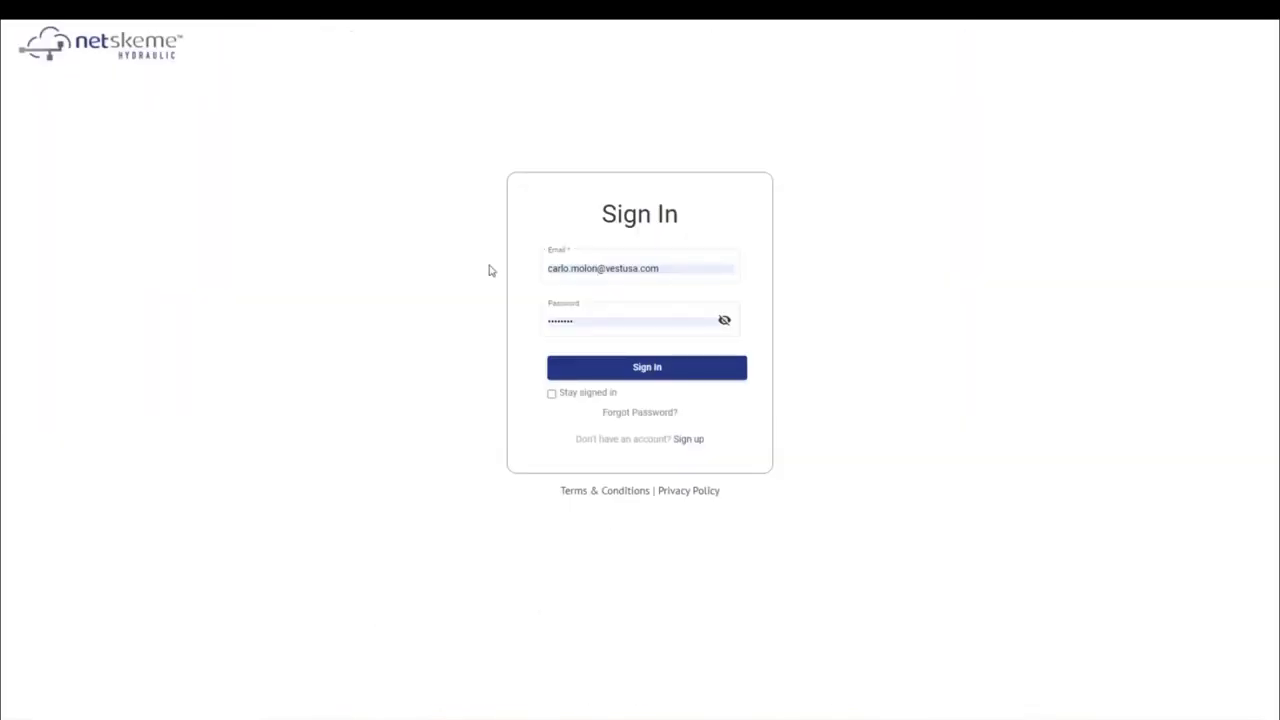
Step: Sign back in with the saved account e-mail and password, closing the previous session at the alert
click(546, 273)
click(572, 267)
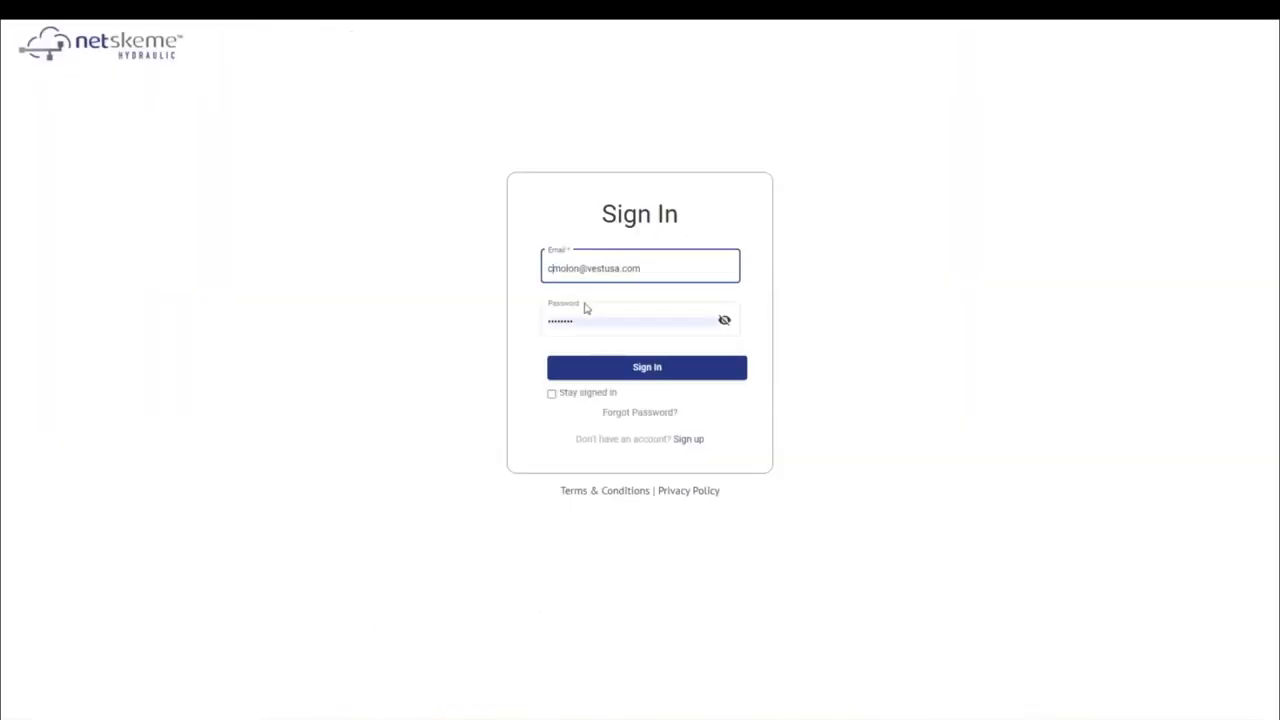
click(588, 316)
double_click(590, 321)
key(BackSpace)
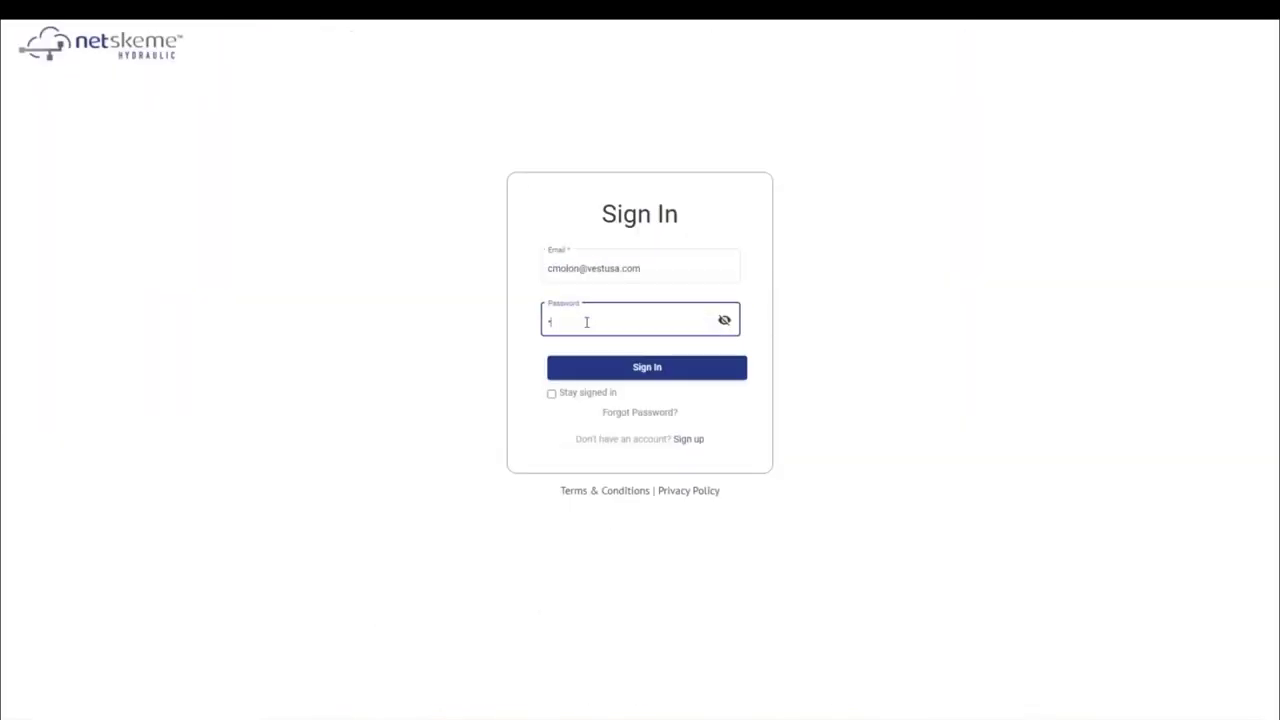
key(Return)
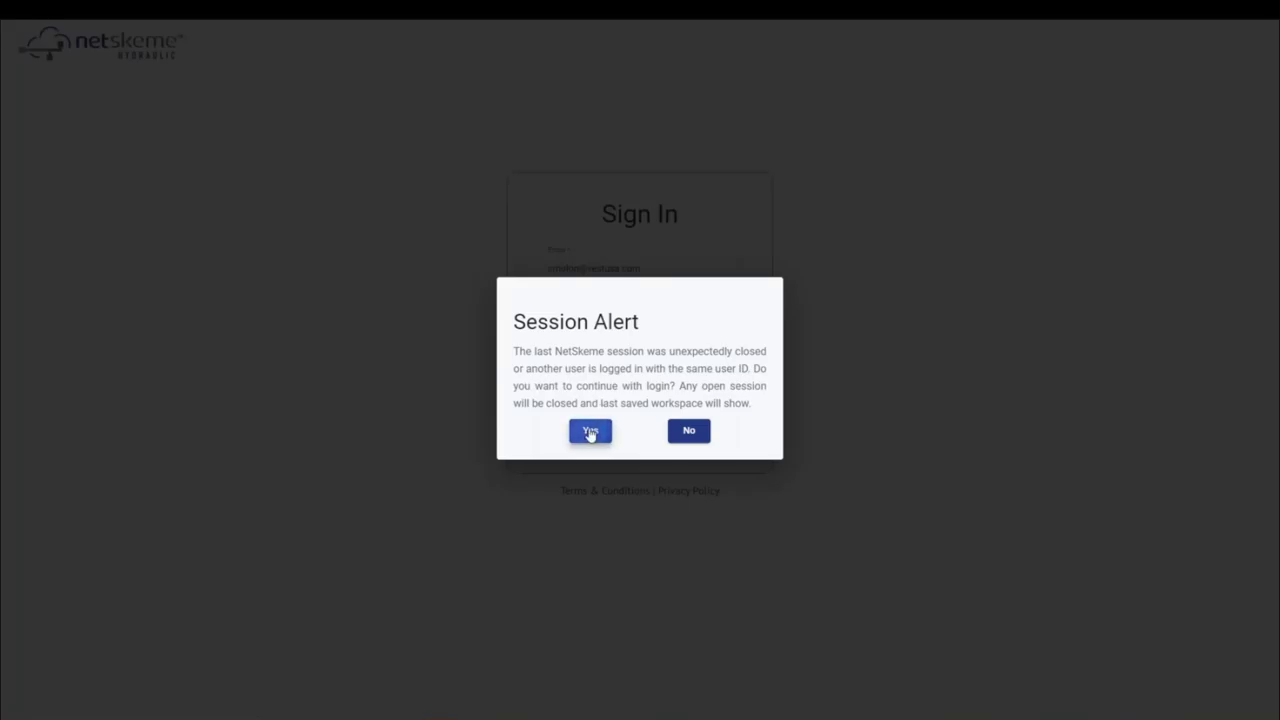
click(590, 432)
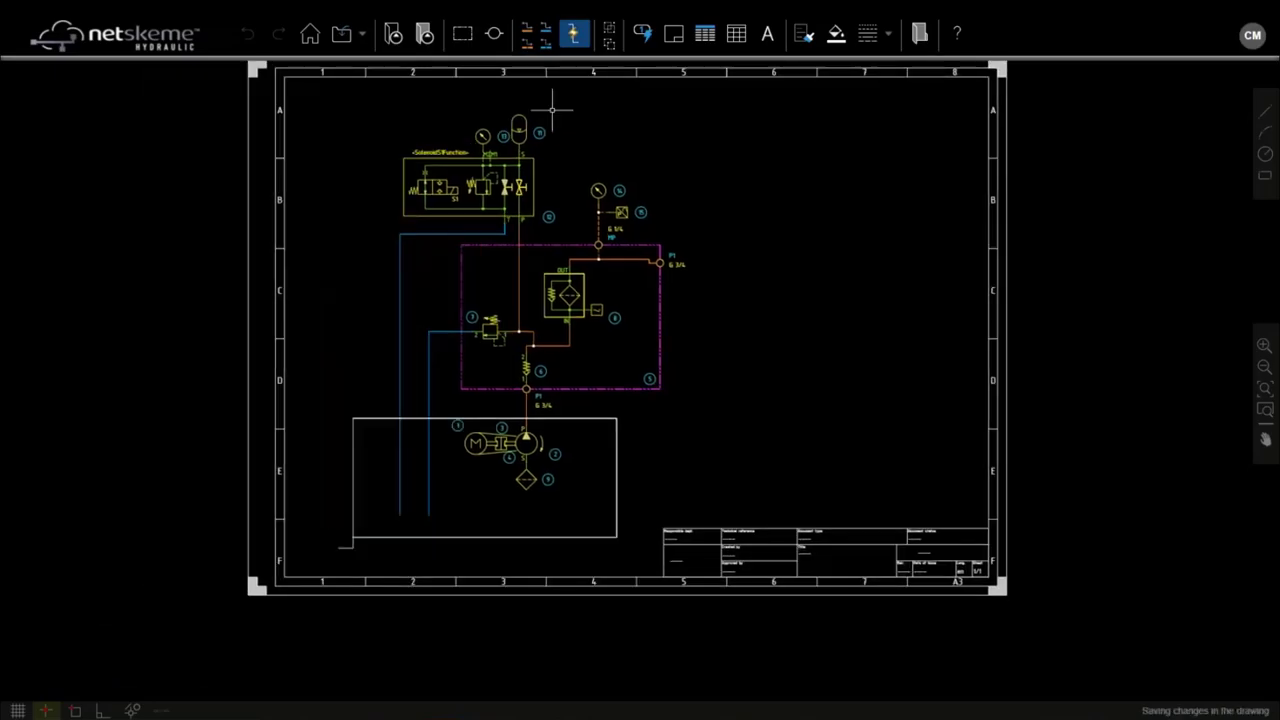
Step: Crossing-select the white tank rectangle around the motor-pump assembly and delete it
drag(357, 563, 307, 377)
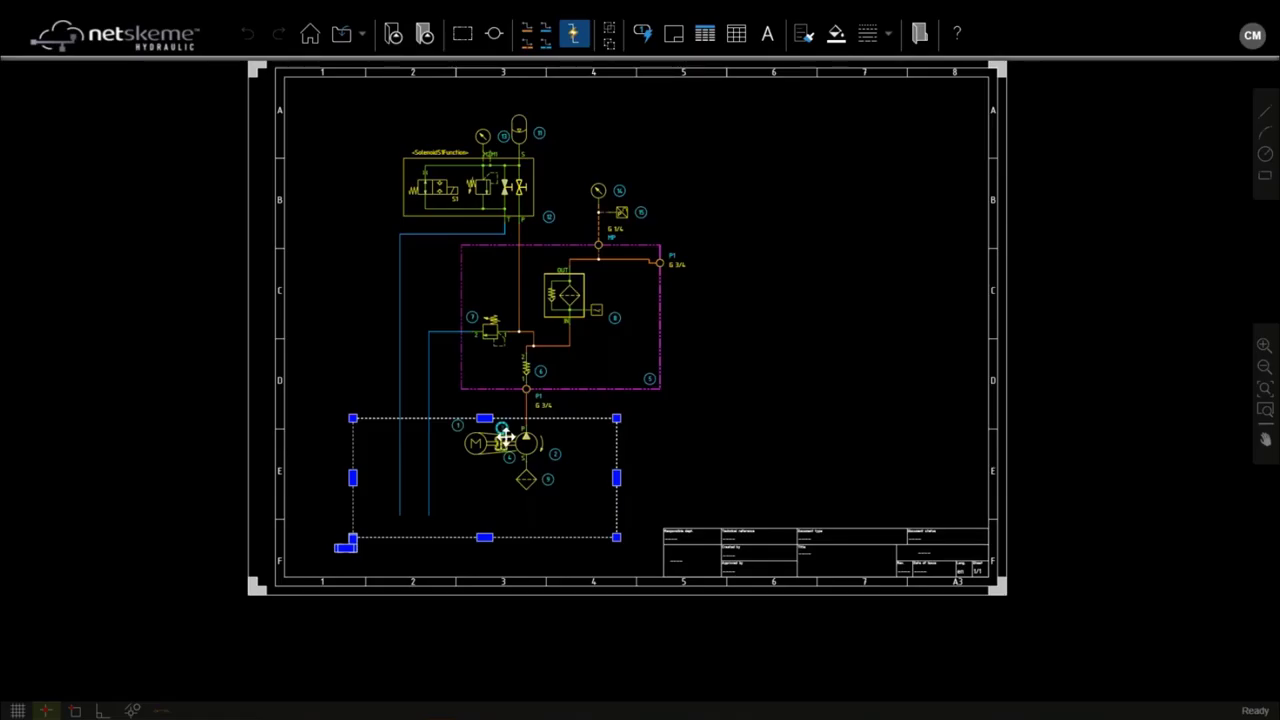
key(Delete)
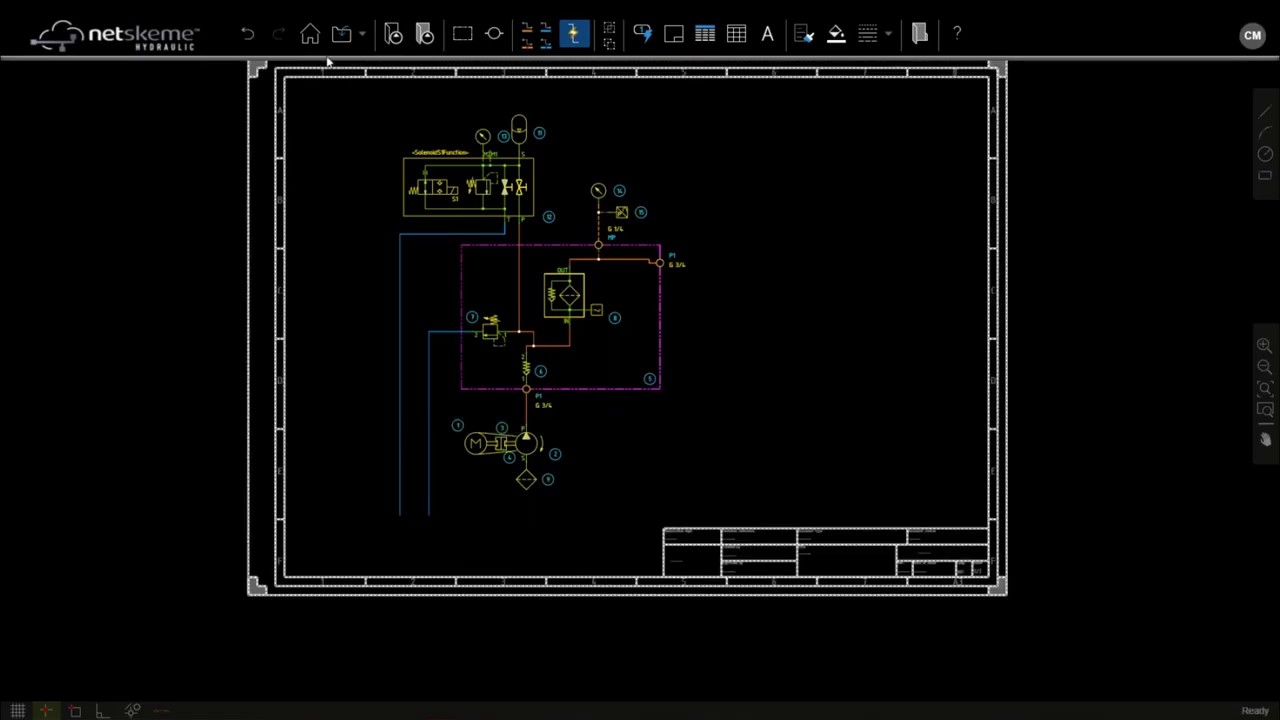
Step: Insert the custom webinarSymbol.PNG tank from My Symbol at the sheet's lower left
click(424, 35)
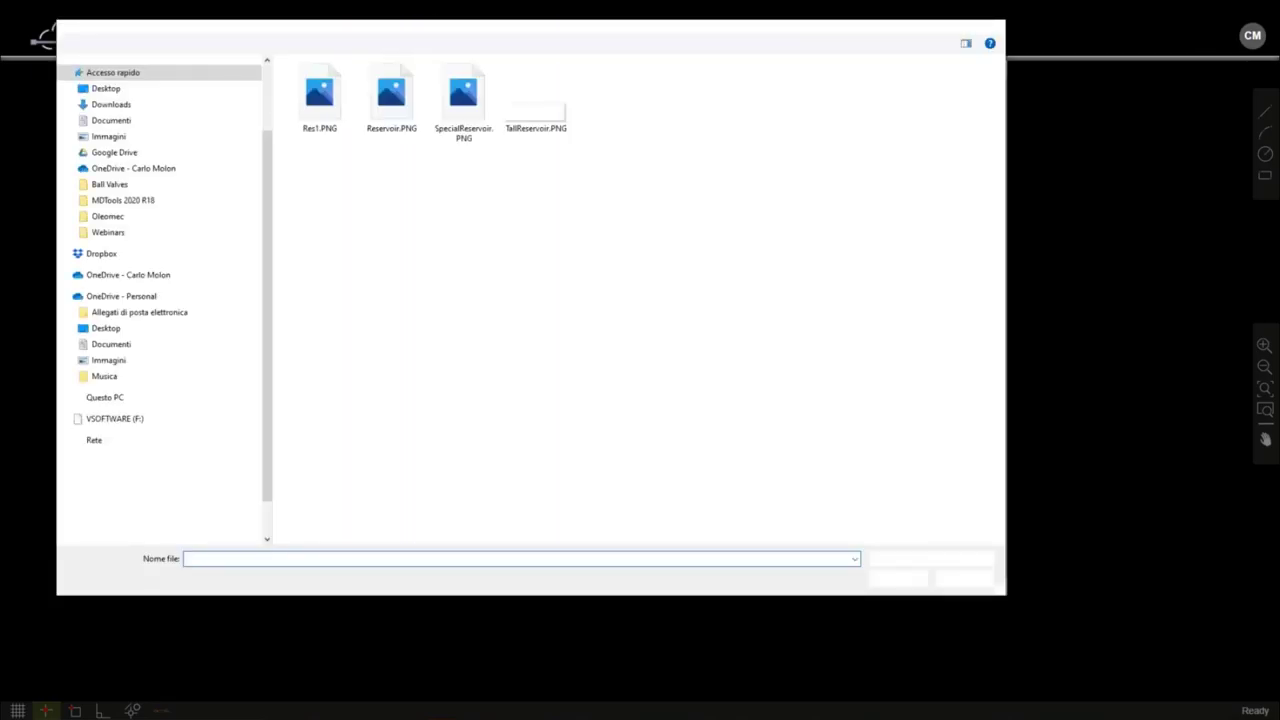
click(290, 20)
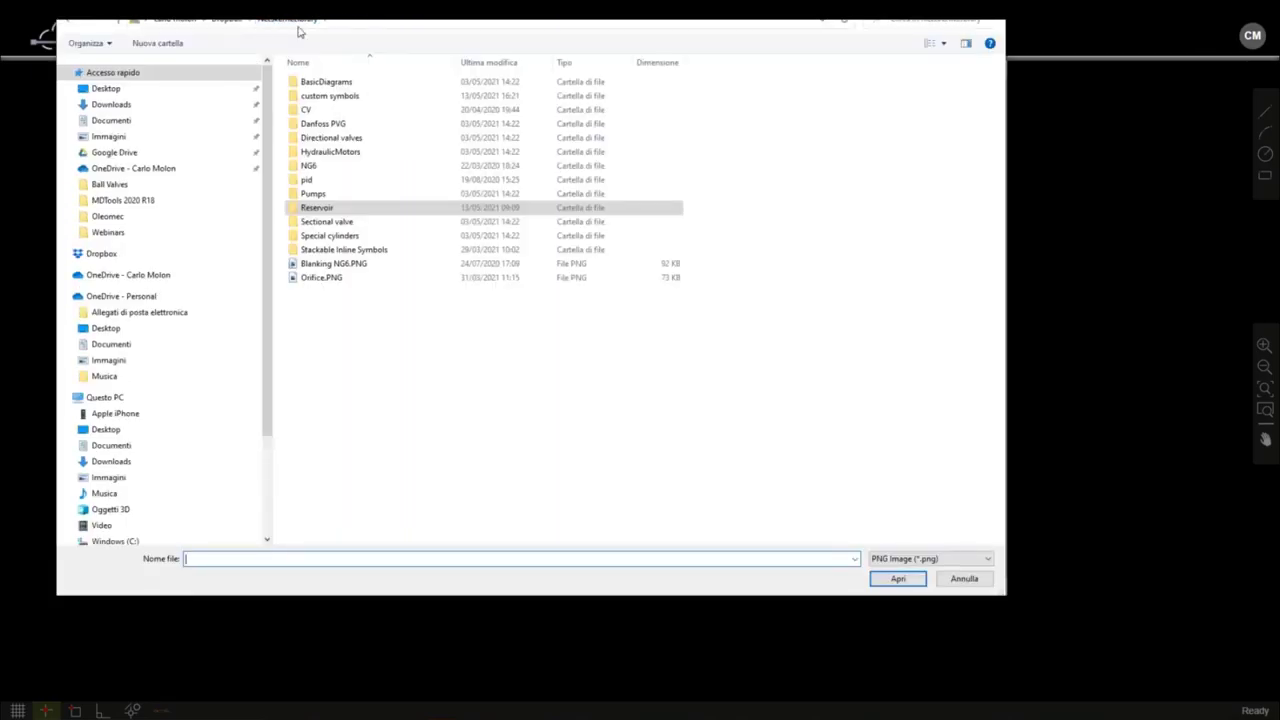
double_click(337, 95)
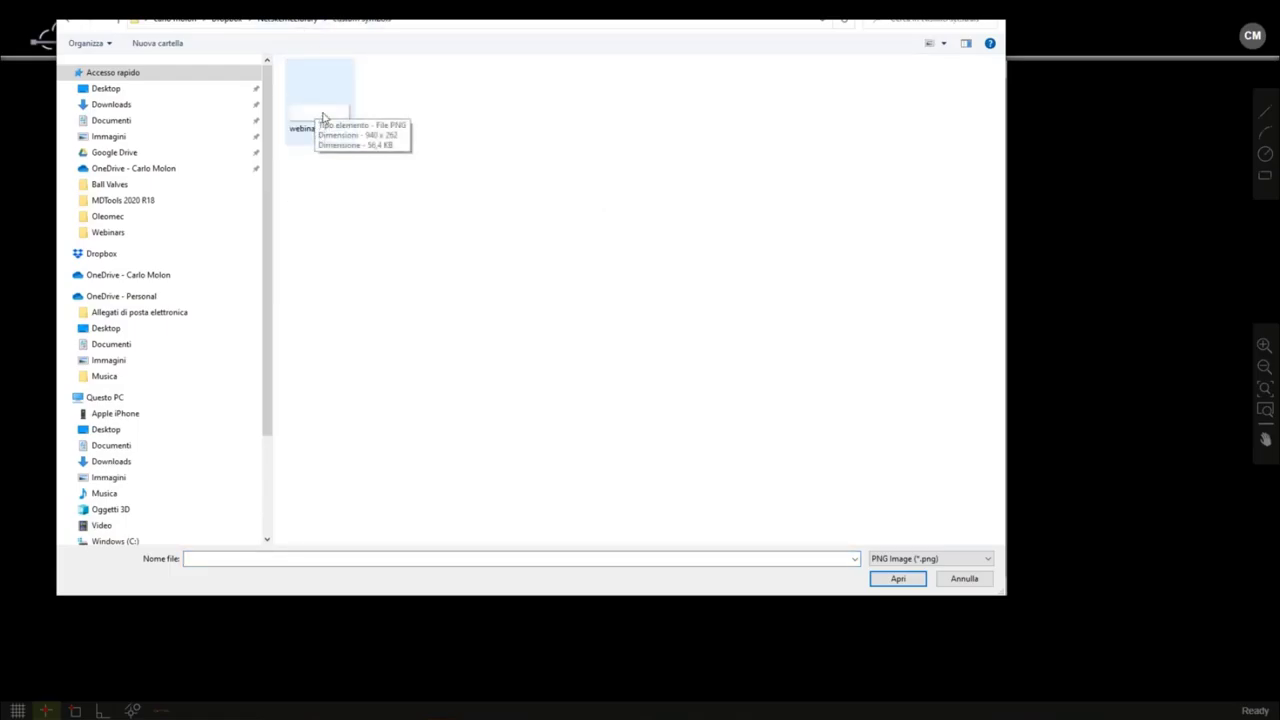
double_click(322, 118)
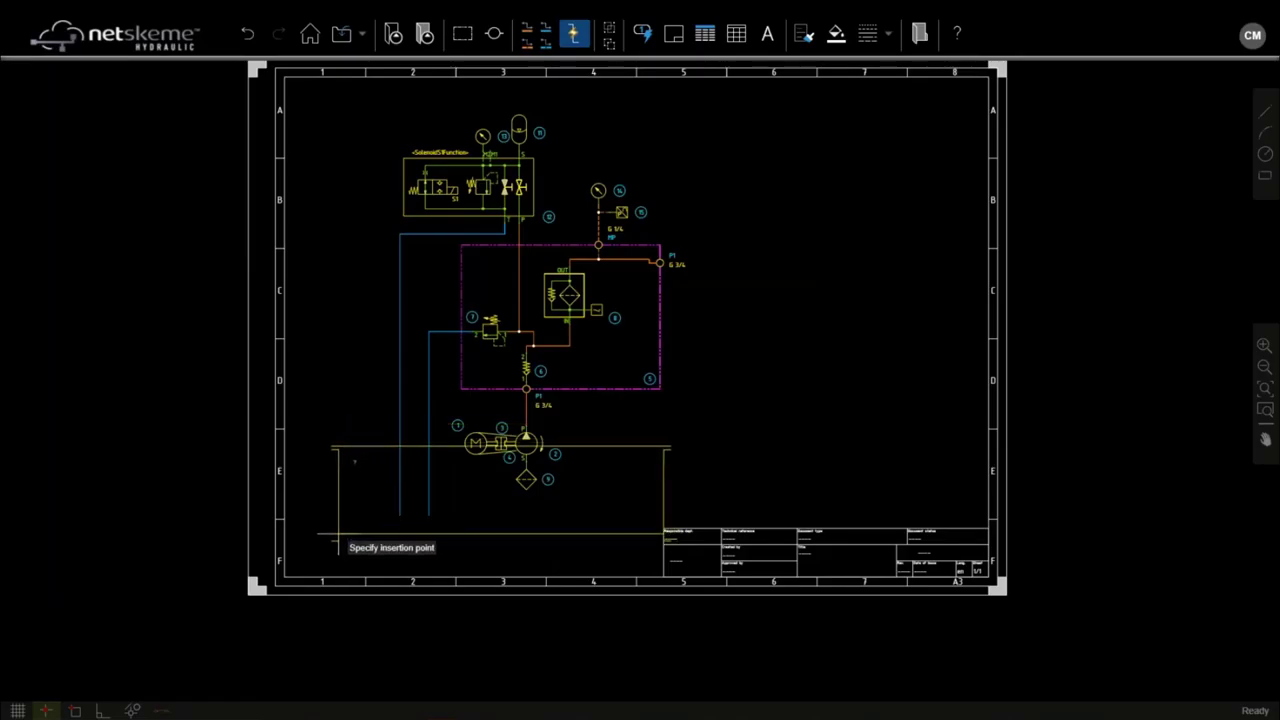
click(305, 550)
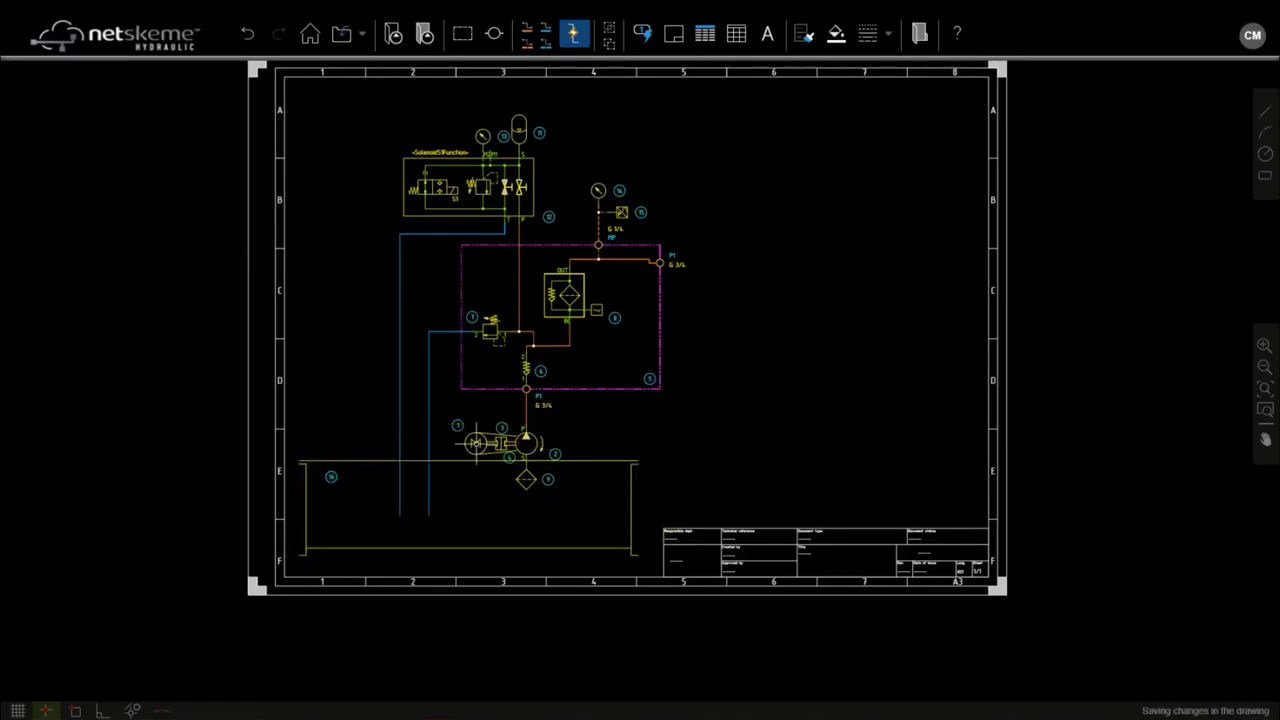
Step: Move the motor and pump group down inside the new tank
scroll(465, 435, up, 2)
drag(435, 410, 667, 537)
drag(511, 452, 511, 518)
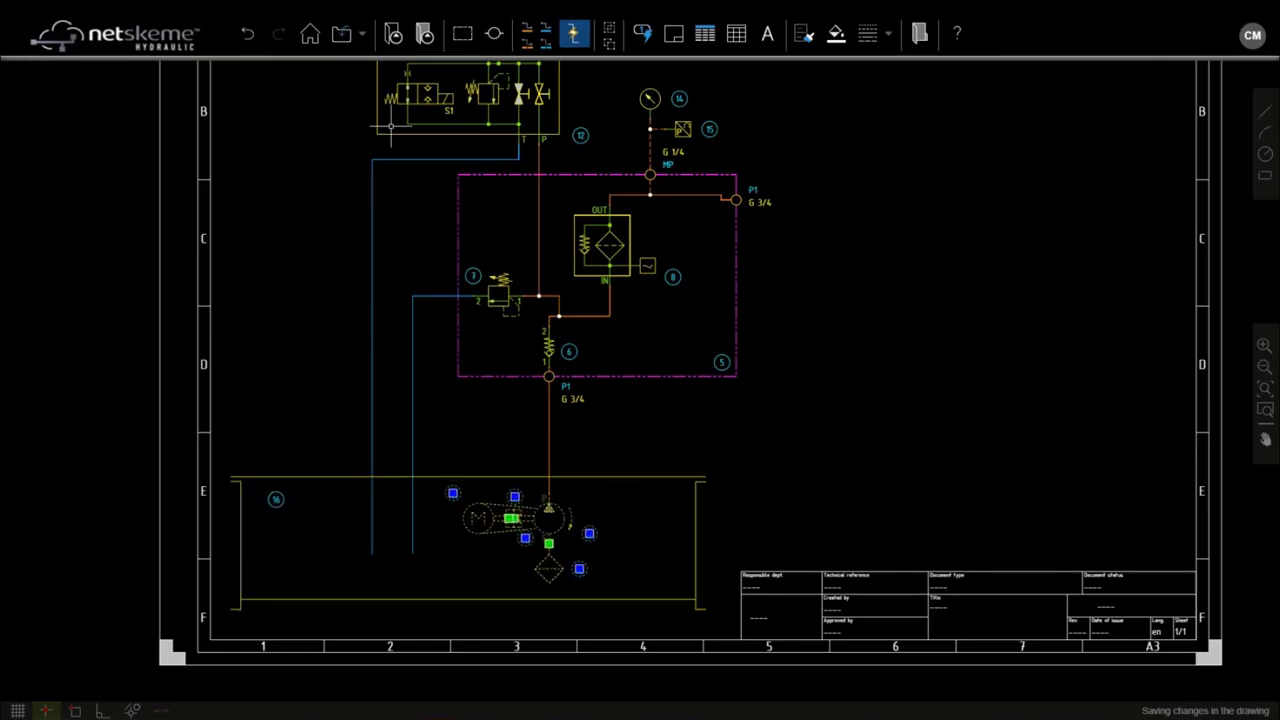
Step: Place an Air Breather symbol from Power Unit Components on top of the tank
click(393, 34)
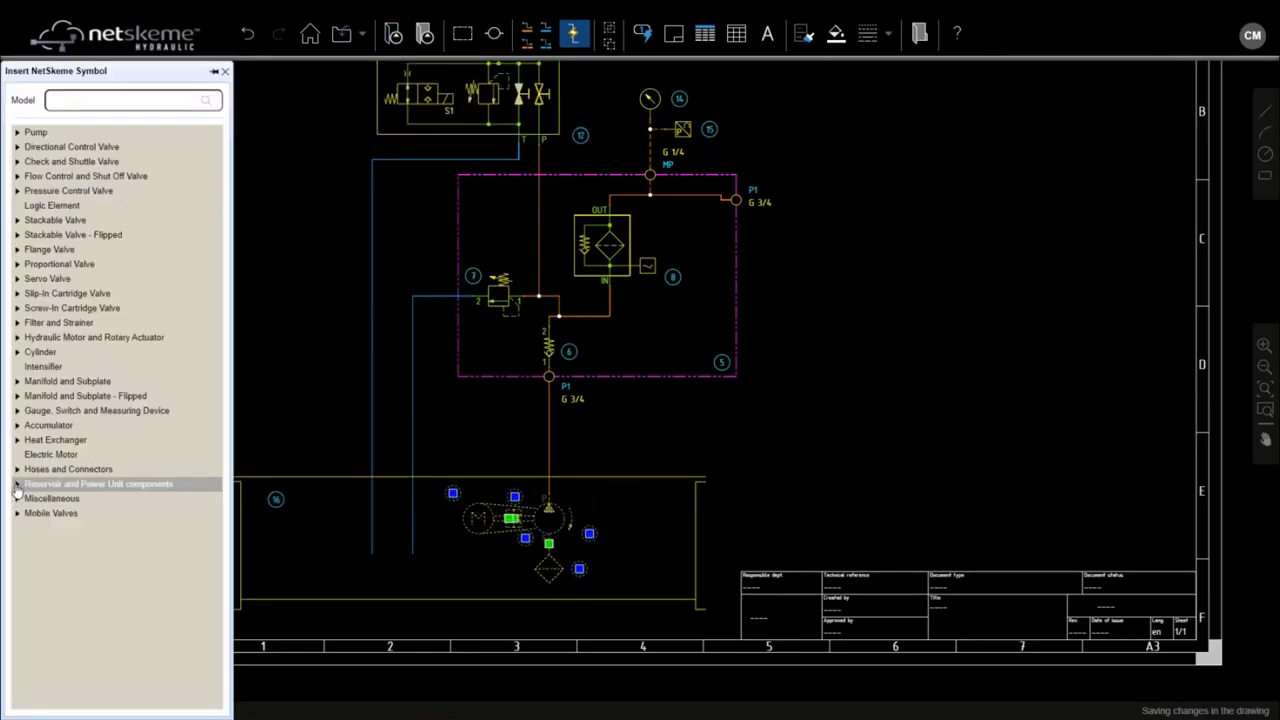
click(17, 484)
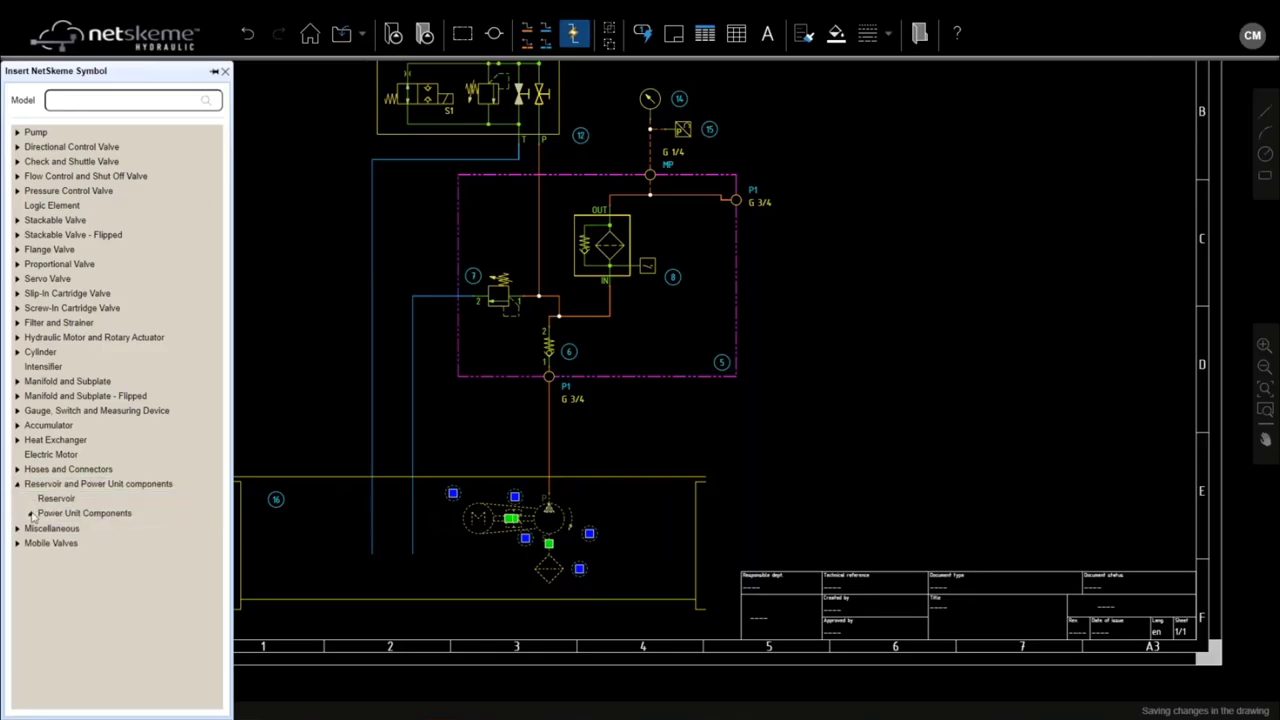
click(31, 513)
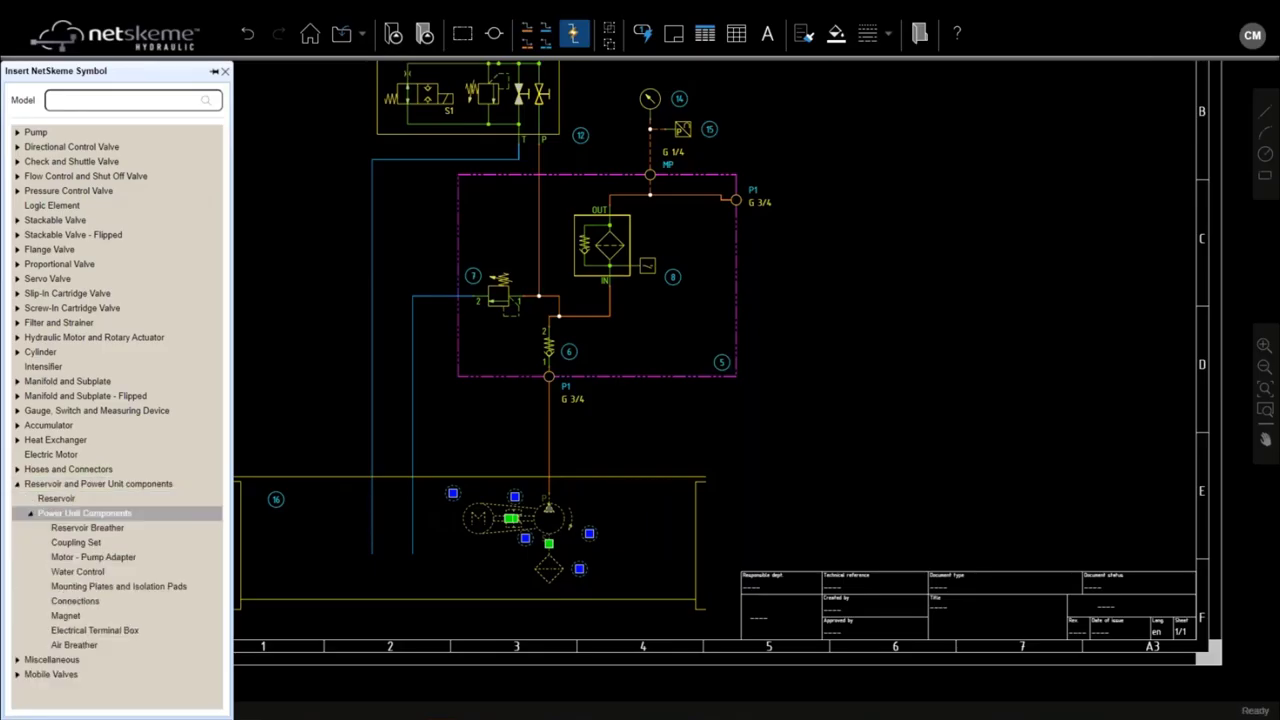
click(94, 650)
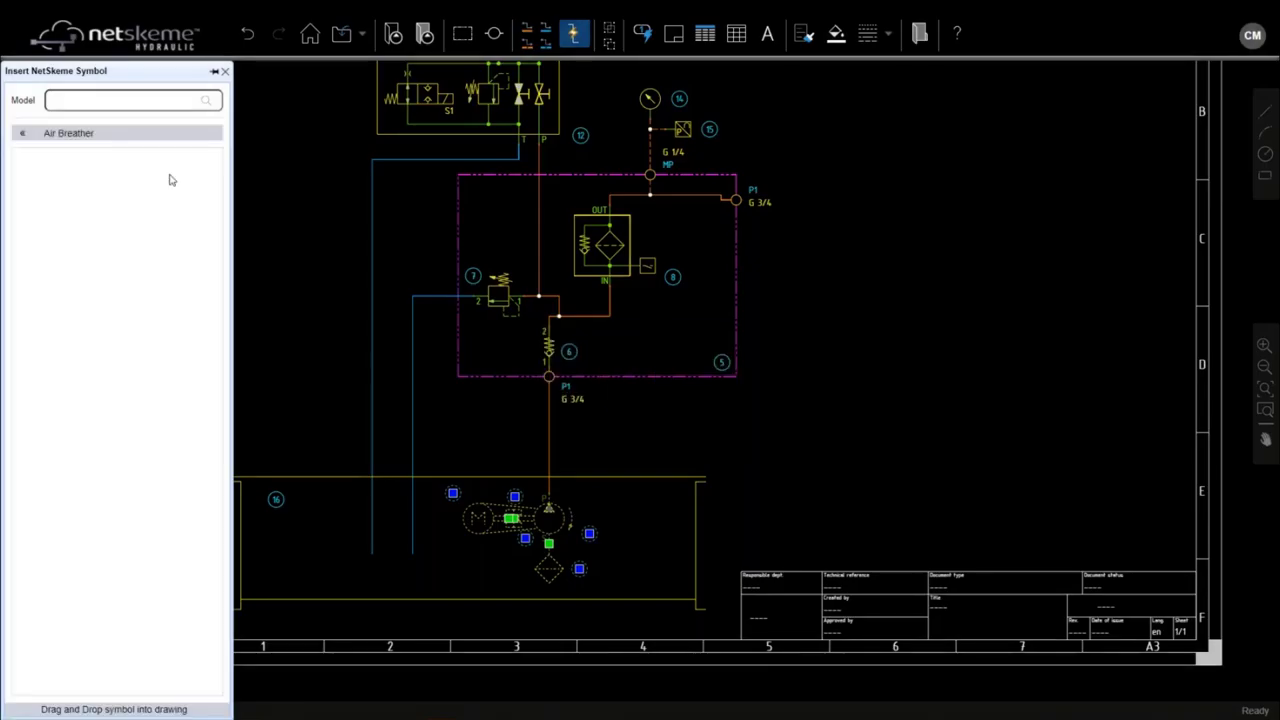
drag(55, 447, 270, 478)
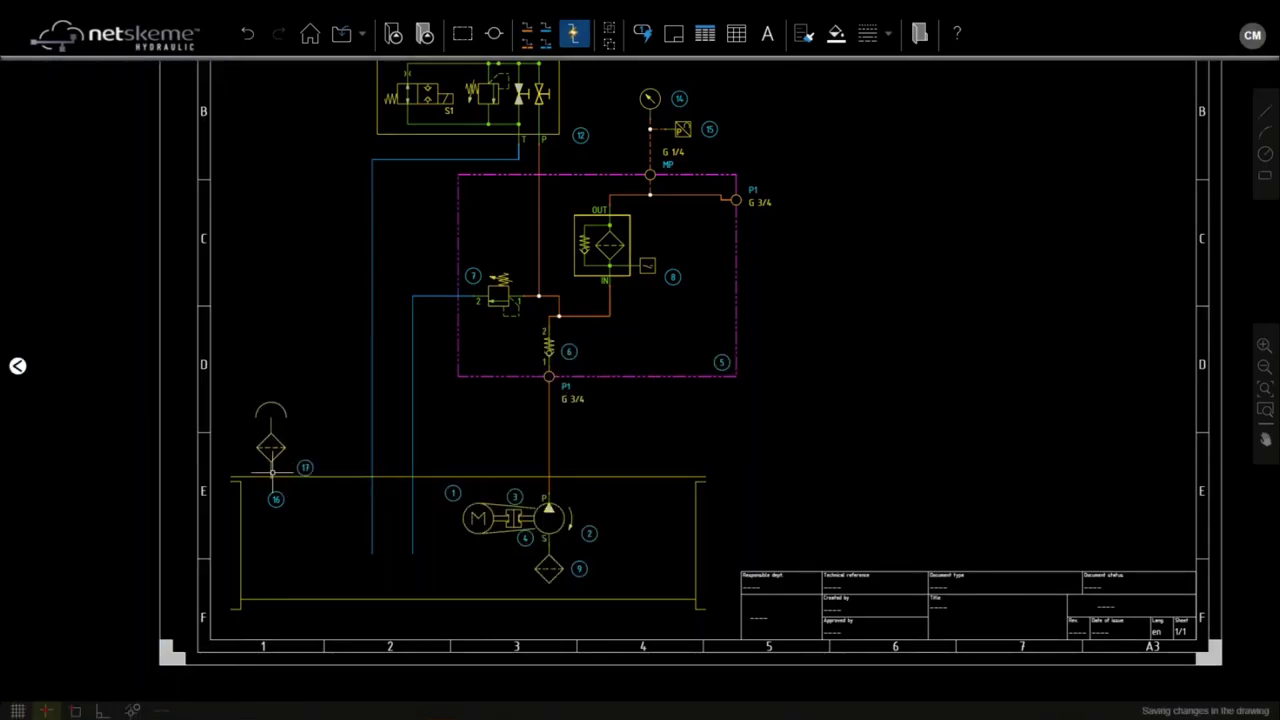
Step: Place a Fluid Level Indicator symbol from the Gauge category beside the breather on the tank
click(17, 366)
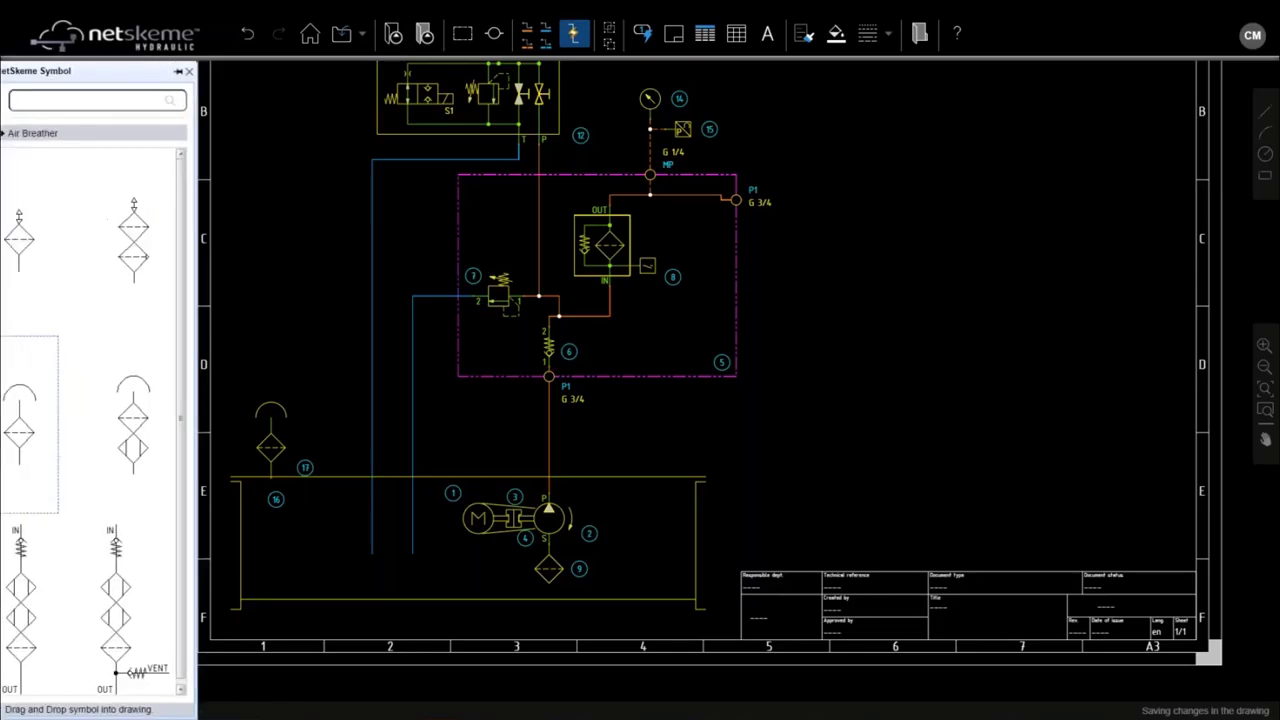
click(20, 137)
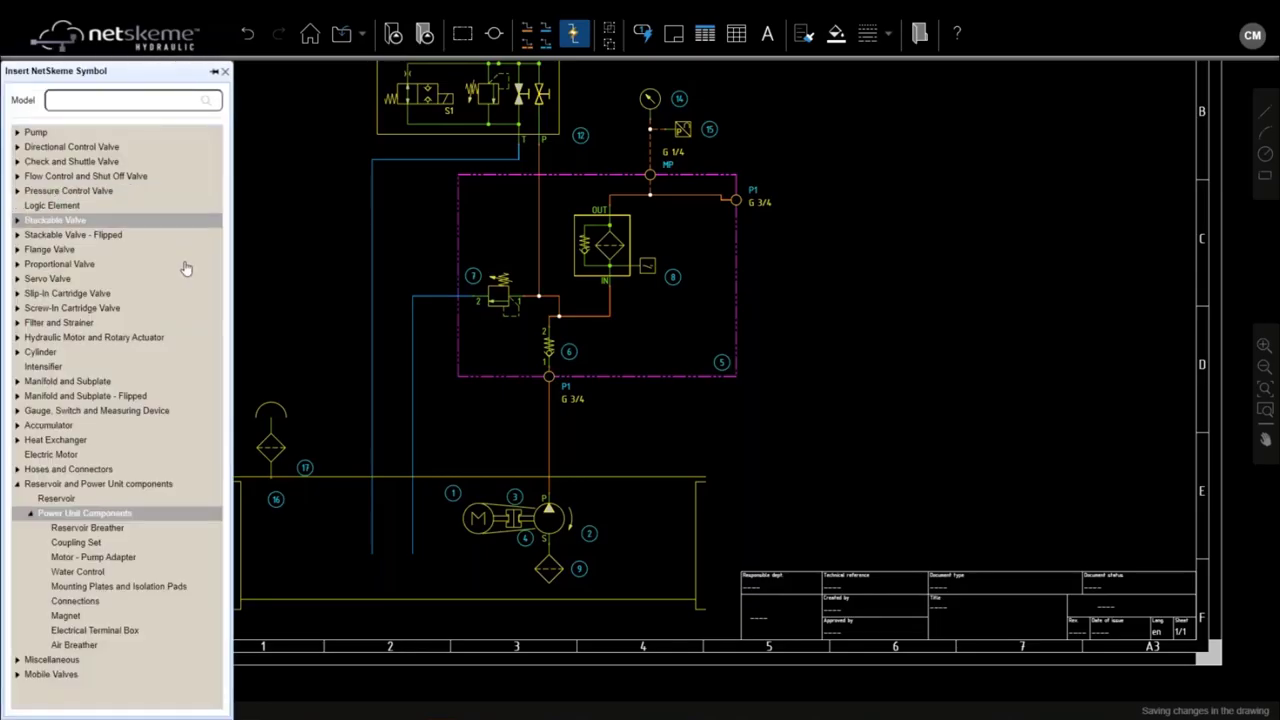
click(17, 410)
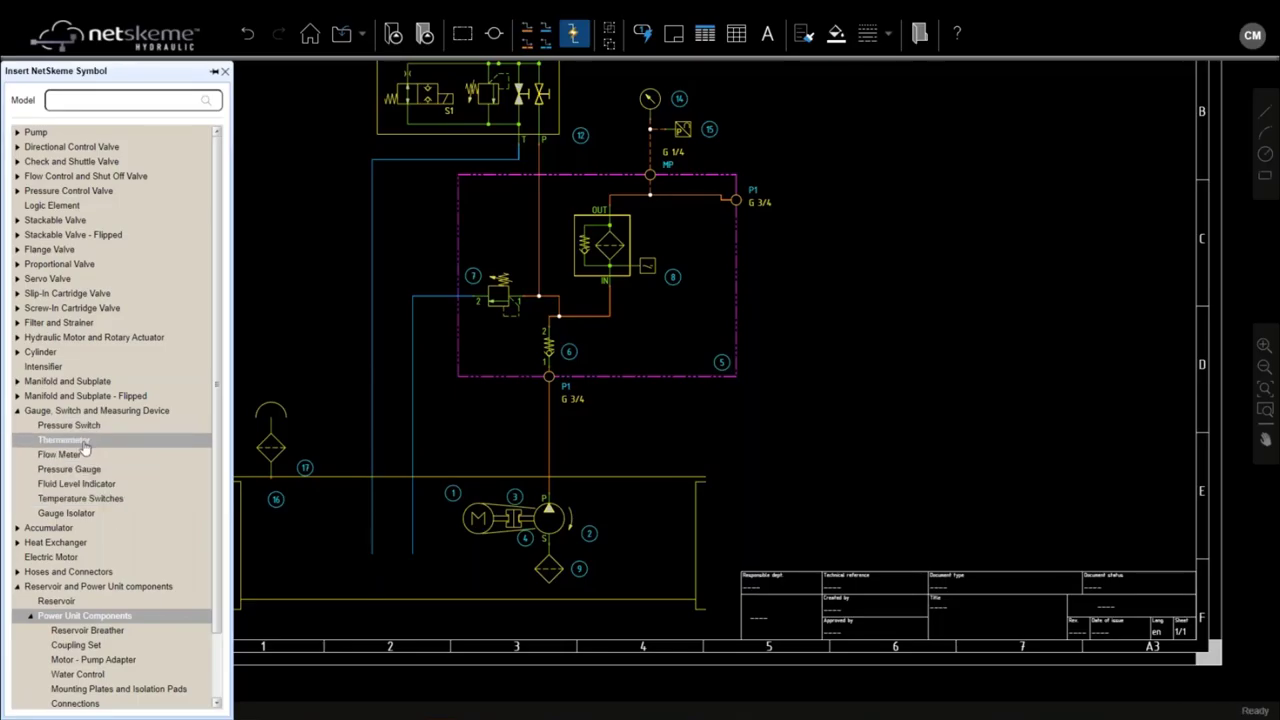
click(94, 484)
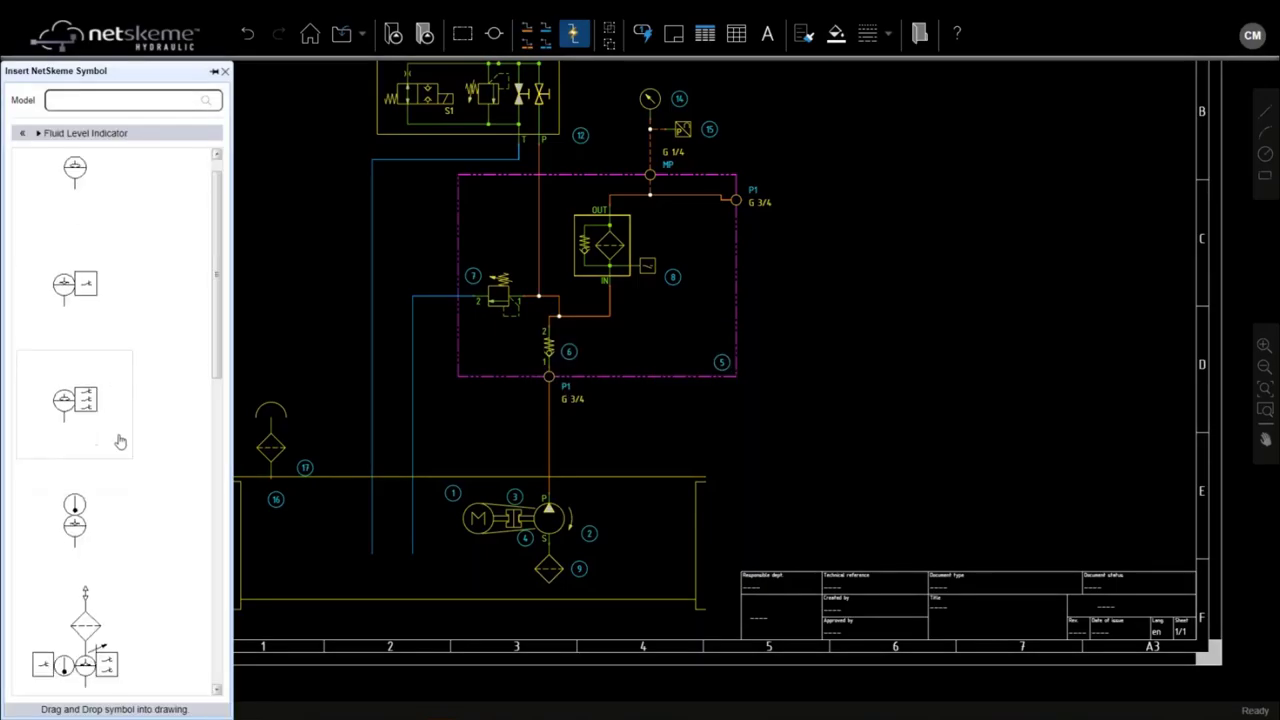
drag(74, 520, 337, 472)
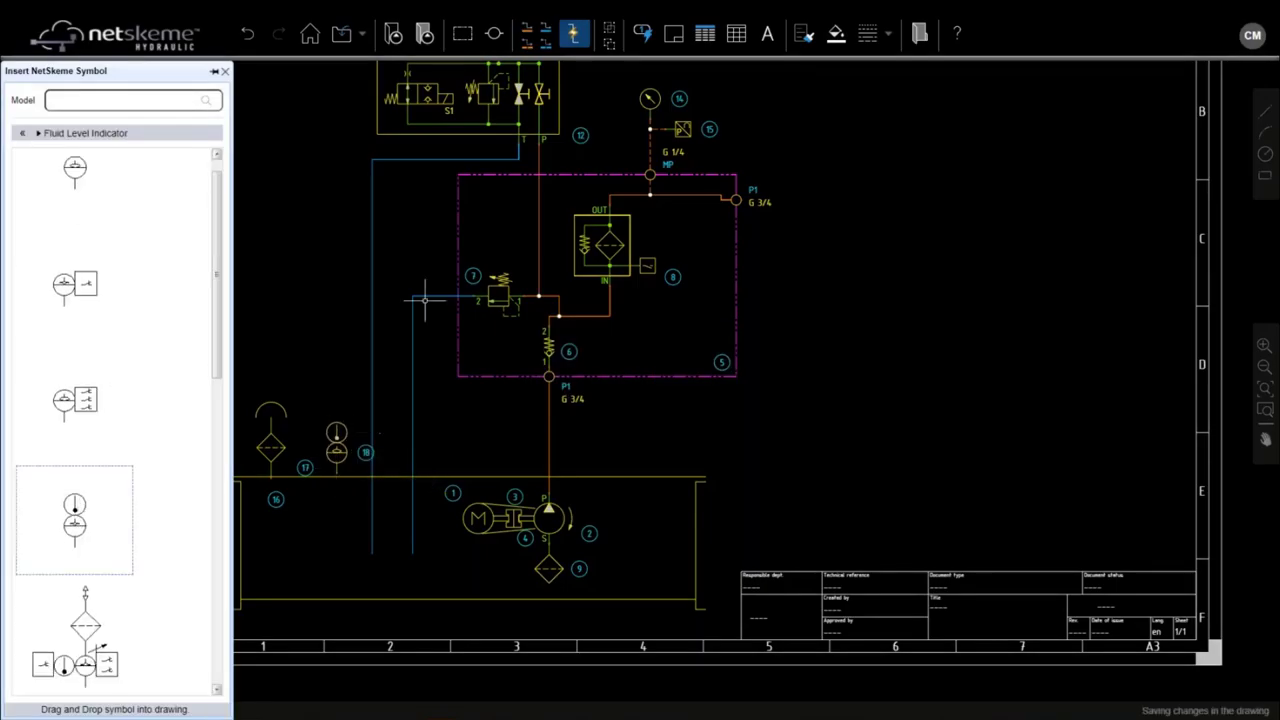
Step: Draw a hydraulic line from the air breather down into the tank and nudge the breather up
click(575, 33)
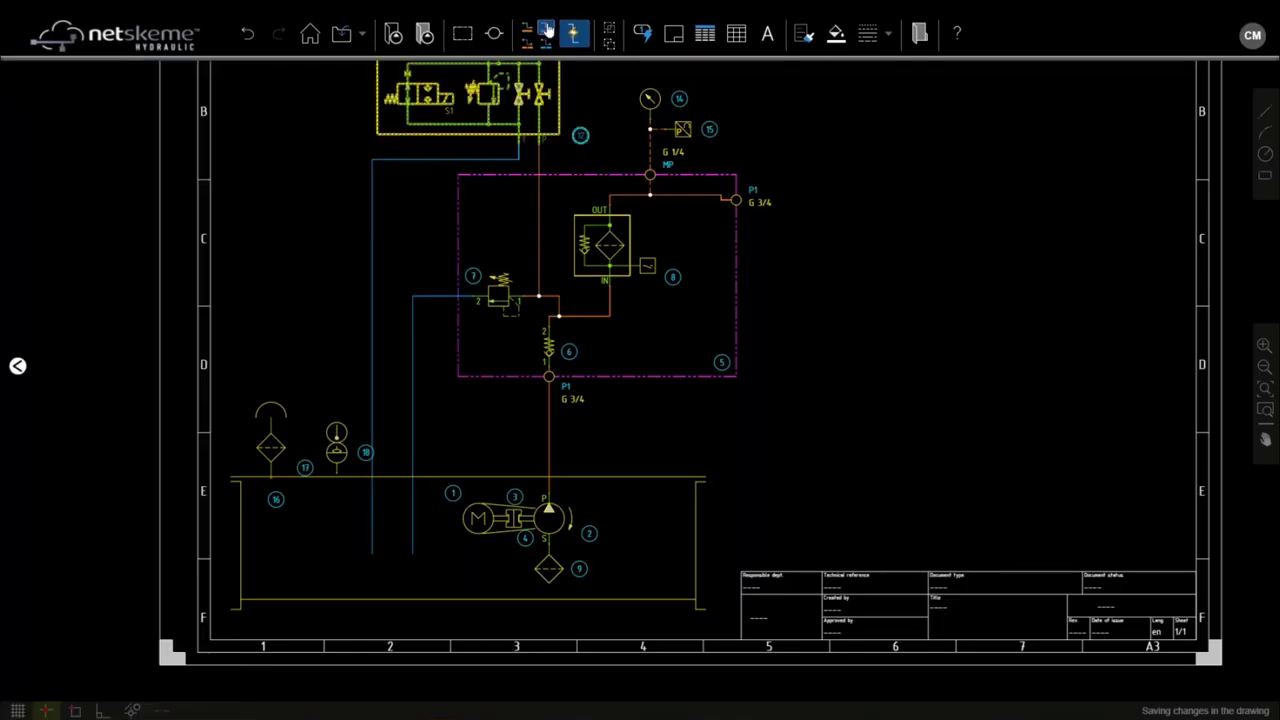
click(332, 481)
scroll(332, 481, up, 3)
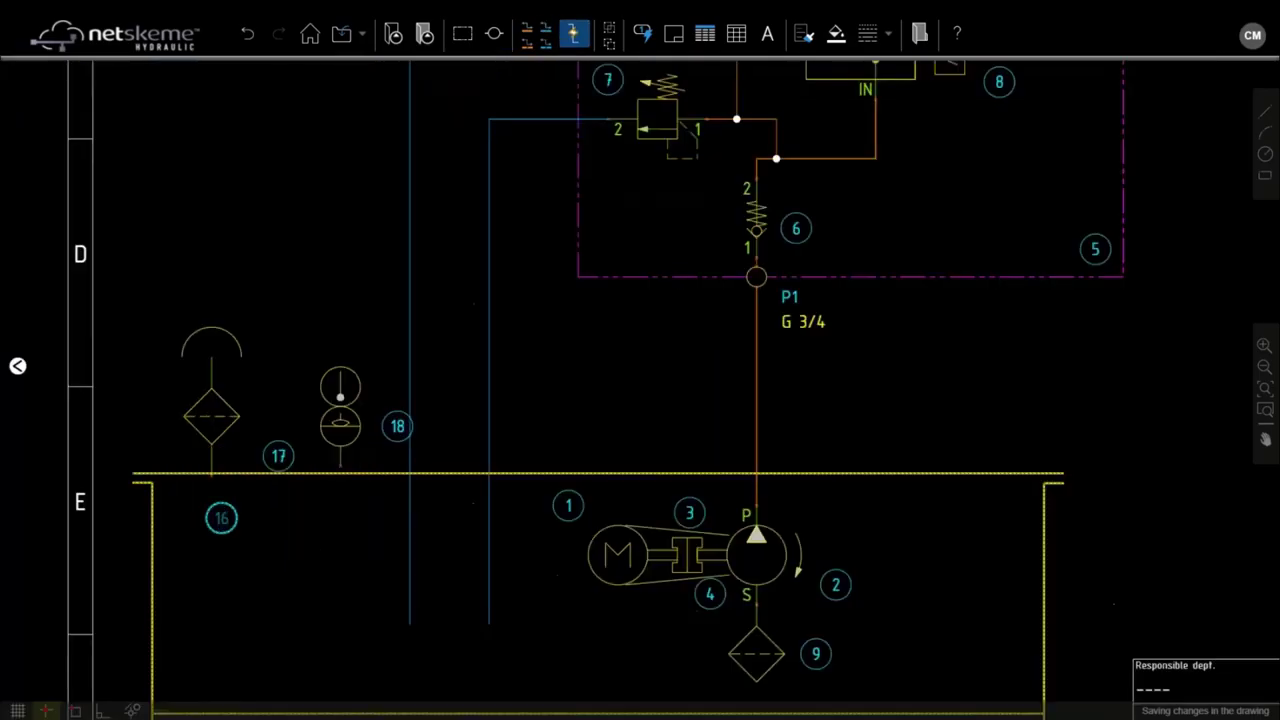
click(211, 476)
click(211, 632)
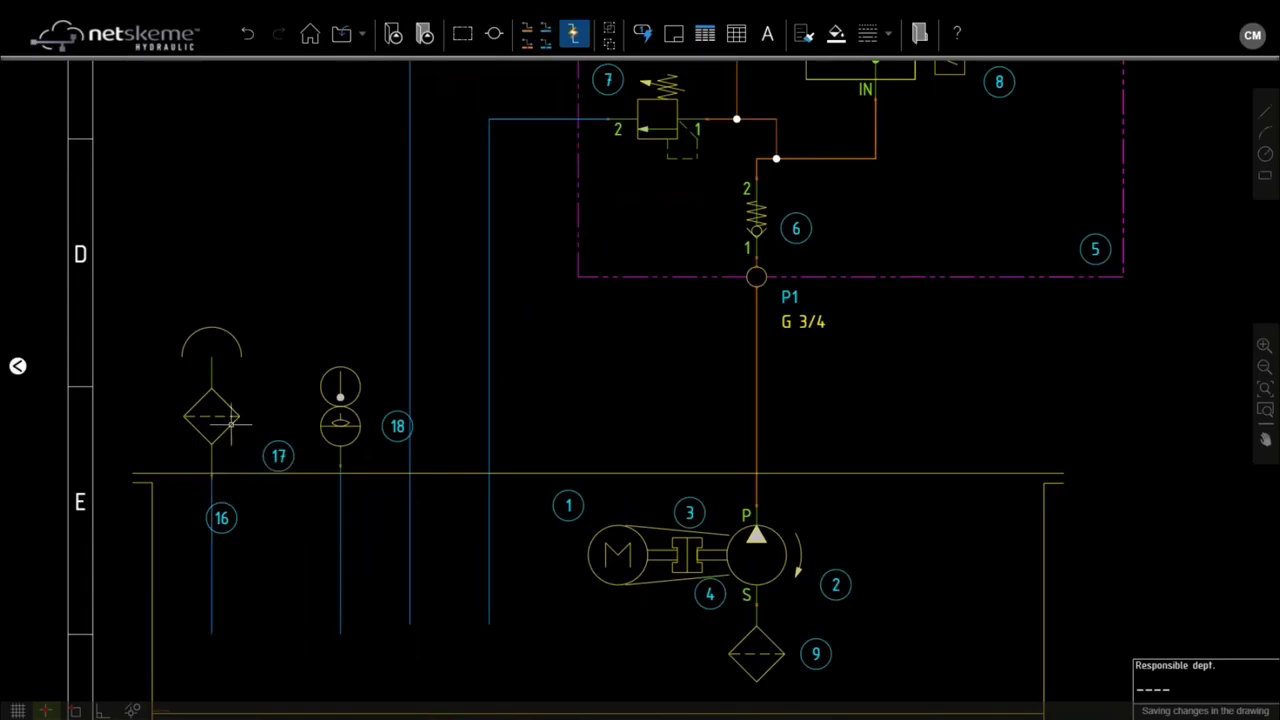
drag(229, 409, 228, 389)
Step: Reposition balloon 17 above the breather and move tank balloon 16 further left
click(278, 436)
click(201, 279)
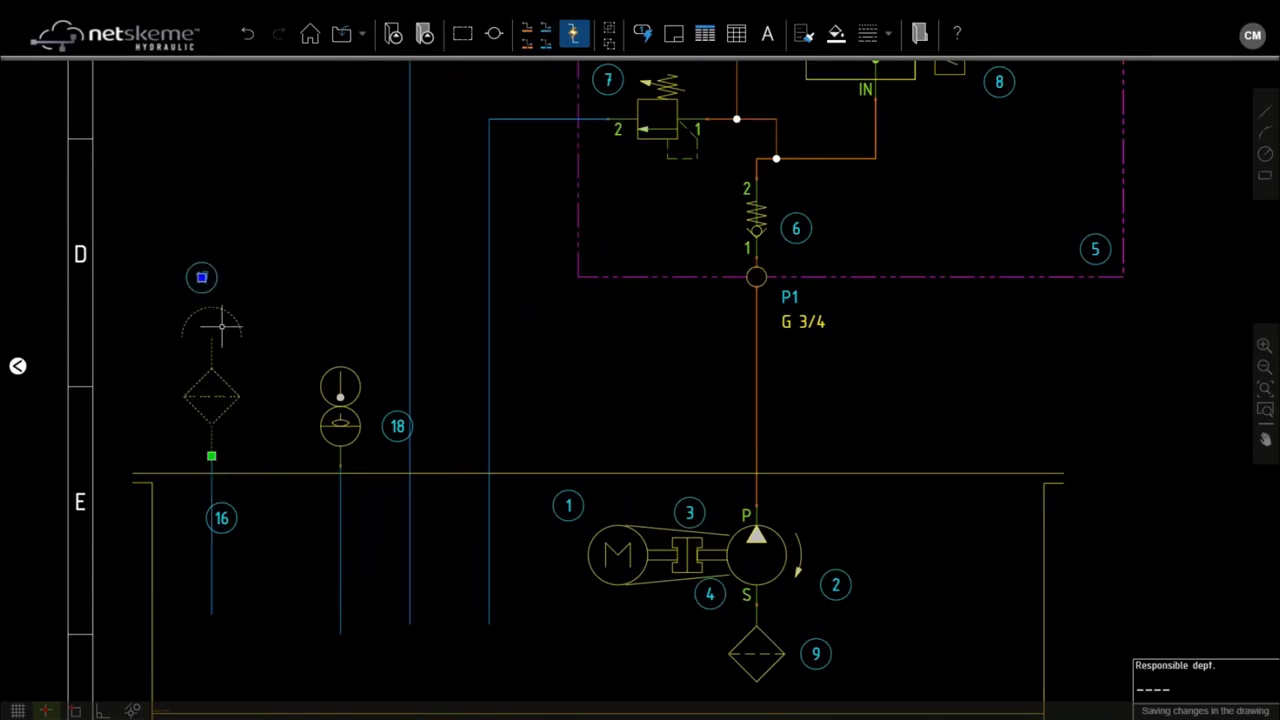
click(222, 517)
click(180, 494)
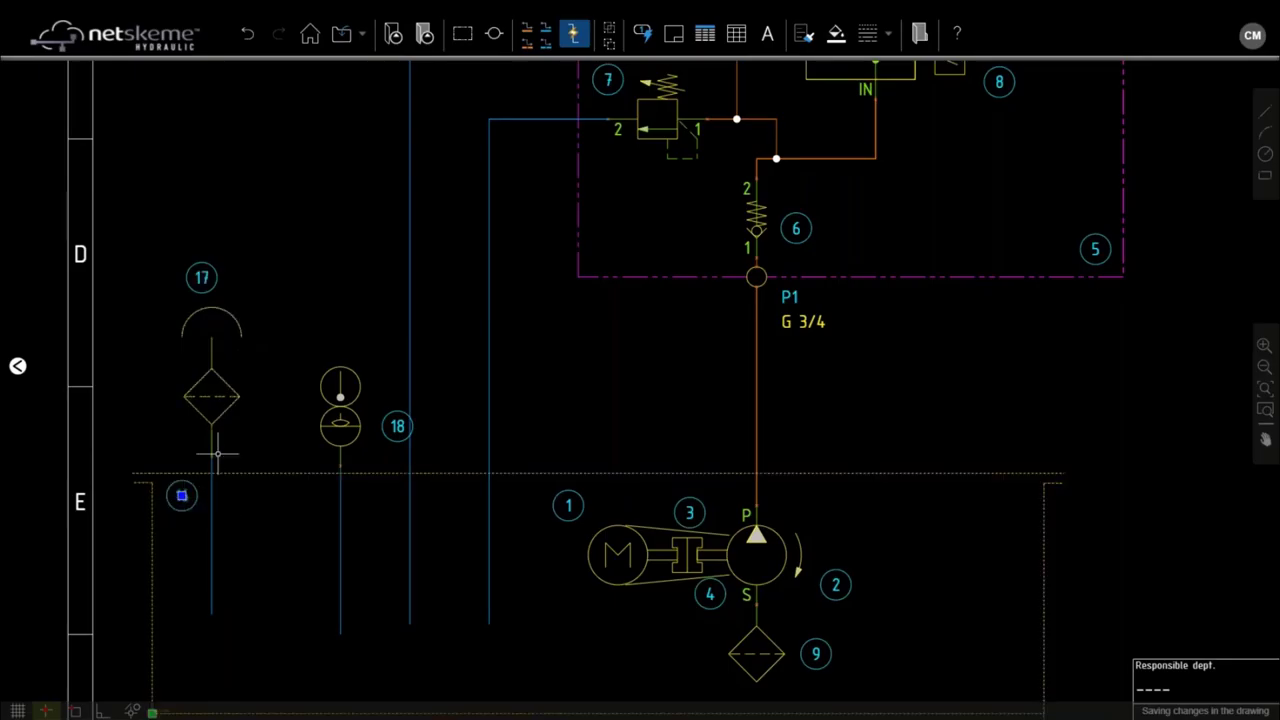
scroll(210, 450, down, 1)
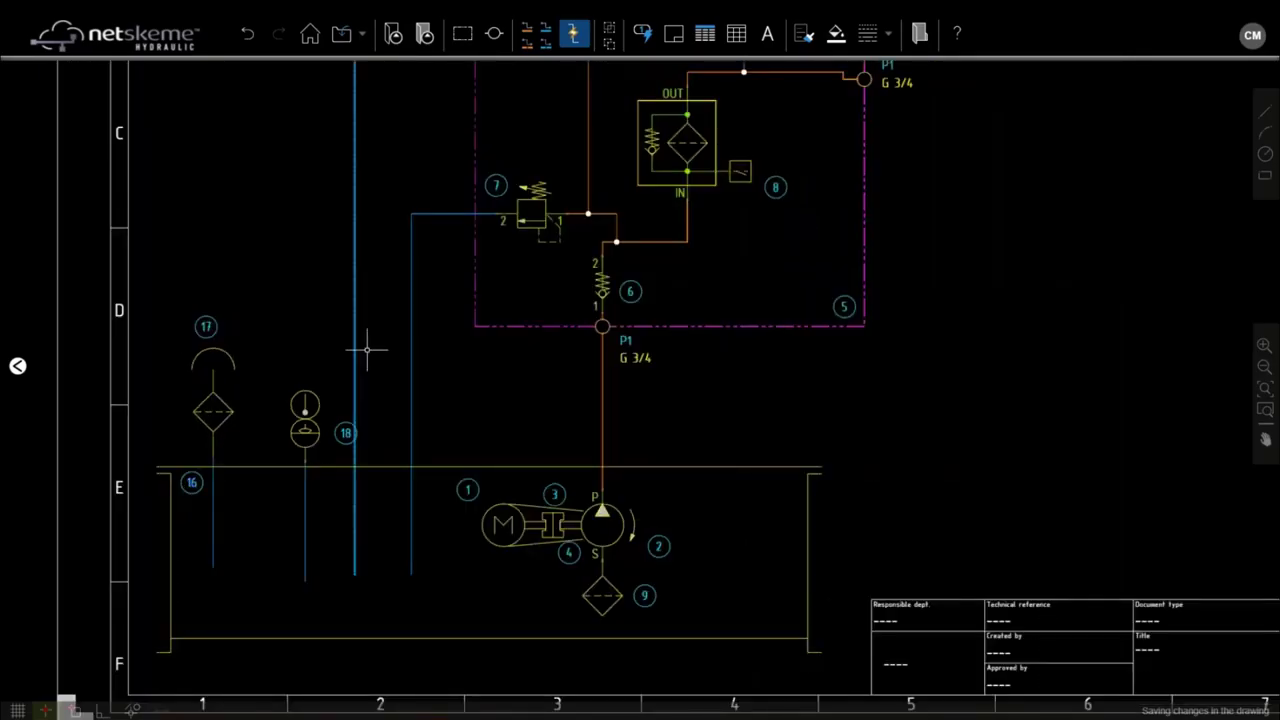
Step: Add text notes '180 bar' above relief valve 7 and '500 l' inside the tank
click(768, 36)
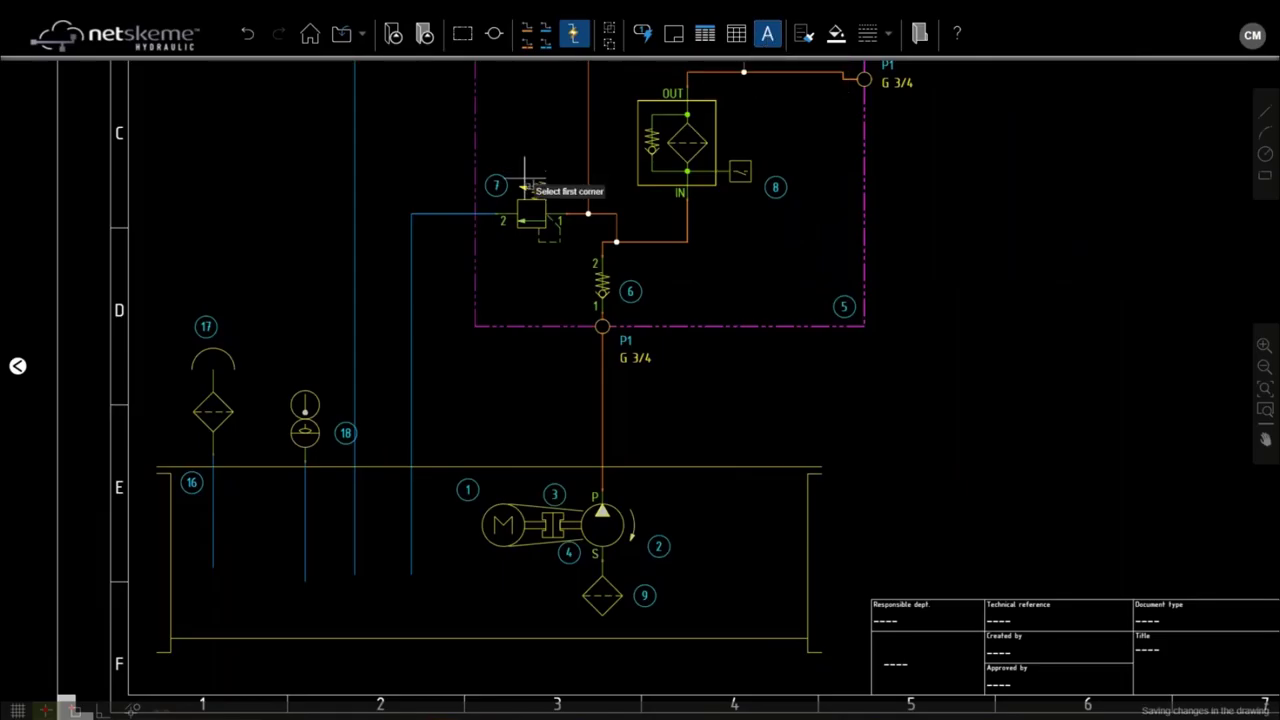
scroll(519, 177, up, 2)
click(487, 146)
click(627, 181)
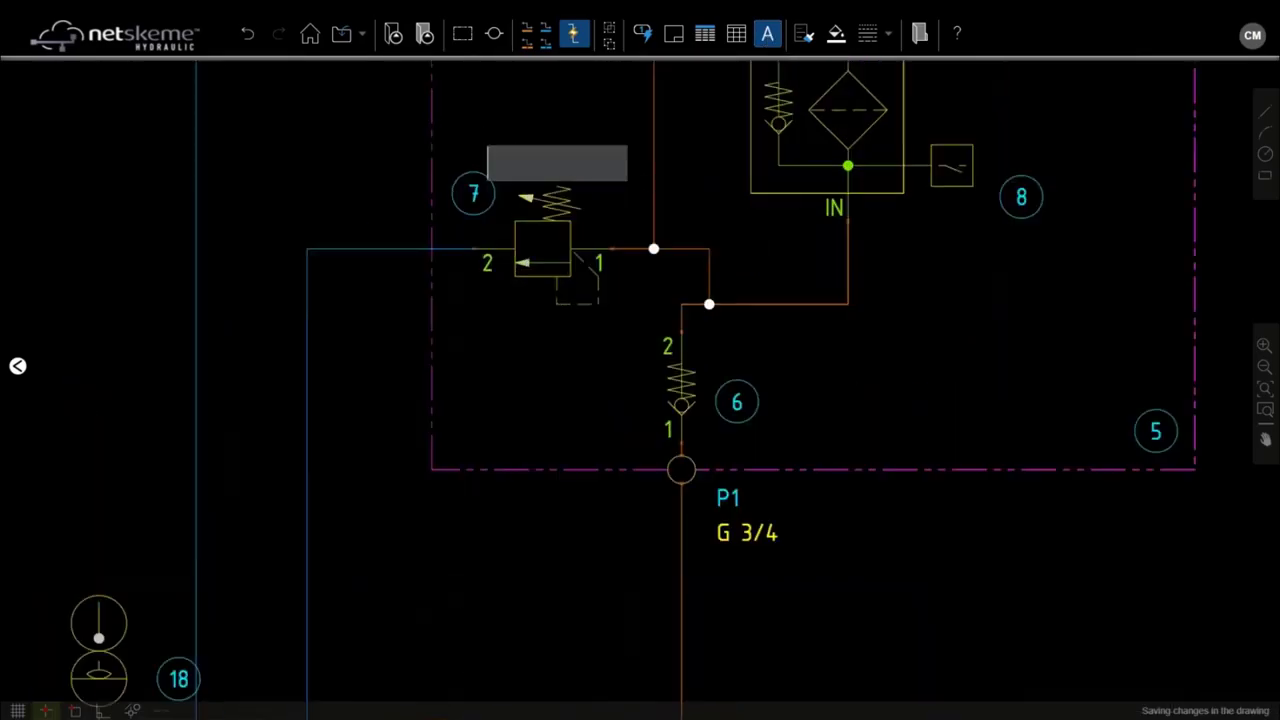
text(180 bar)
click(602, 102)
scroll(593, 170, down, 1)
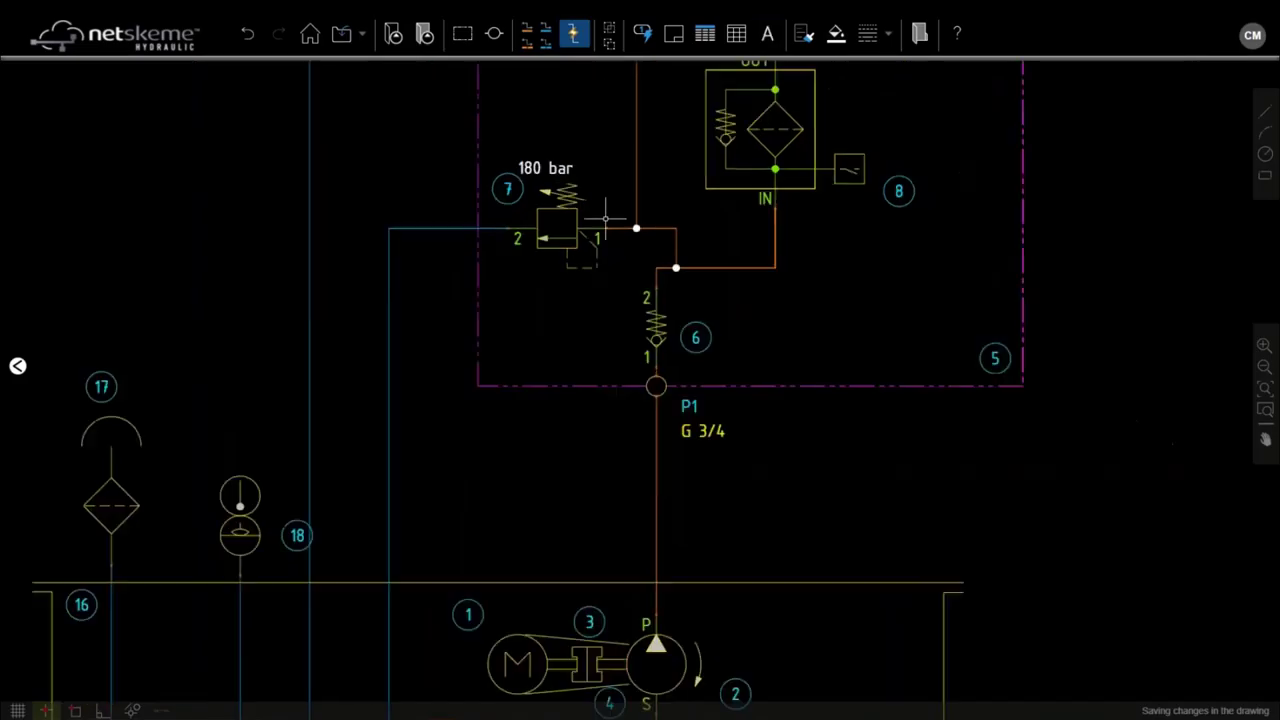
click(767, 33)
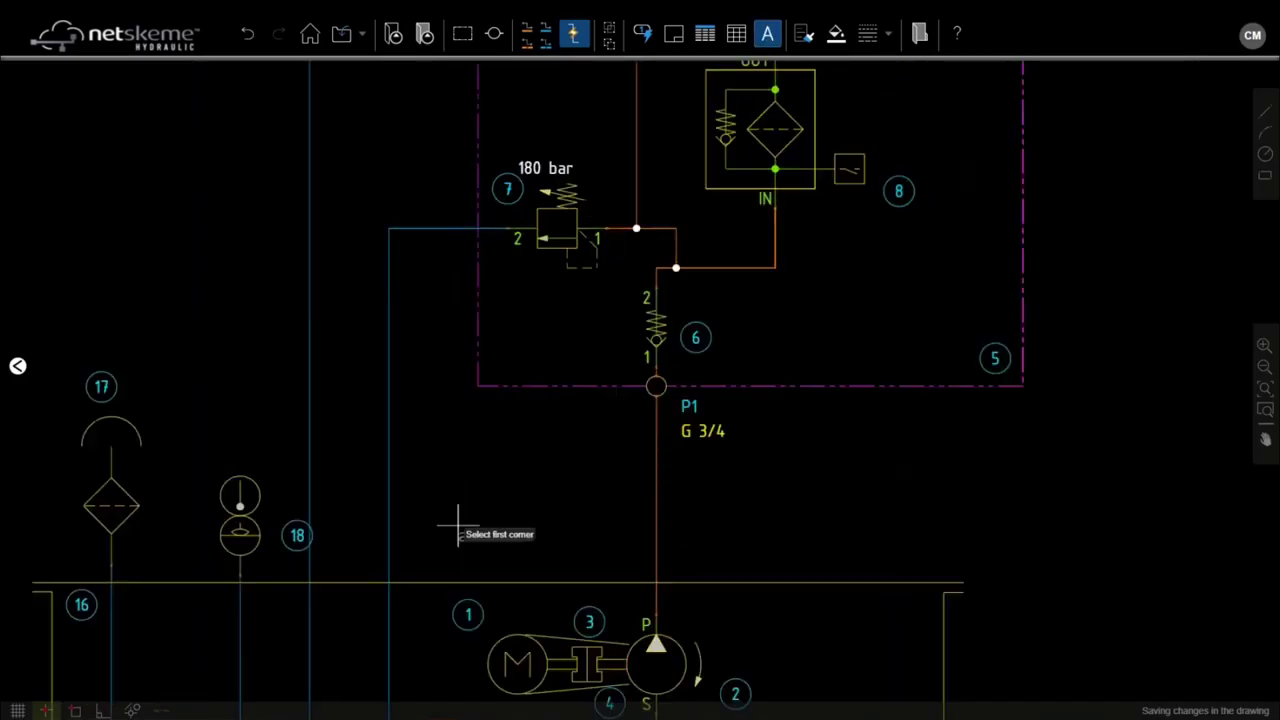
mouse_move(458, 527)
mouse_down()
mouse_move(571, 354)
mouse_move(655, 278)
mouse_up()
click(257, 537)
click(474, 566)
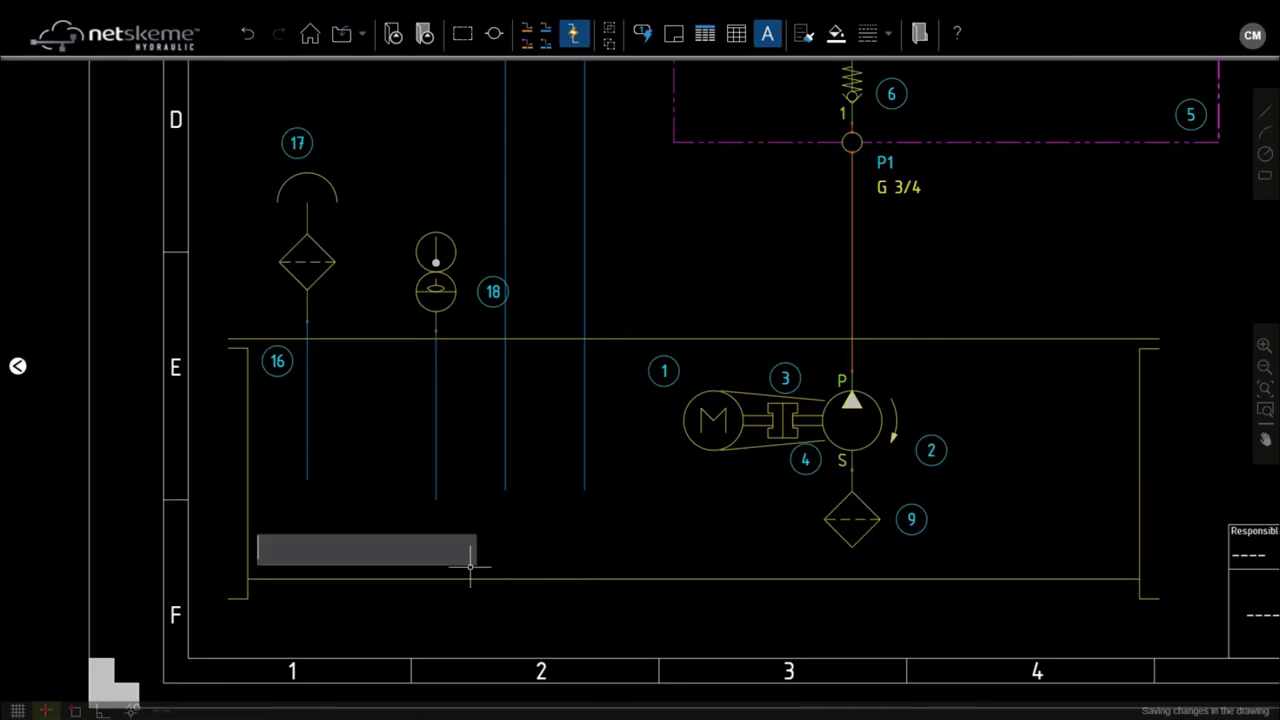
text(500 l)
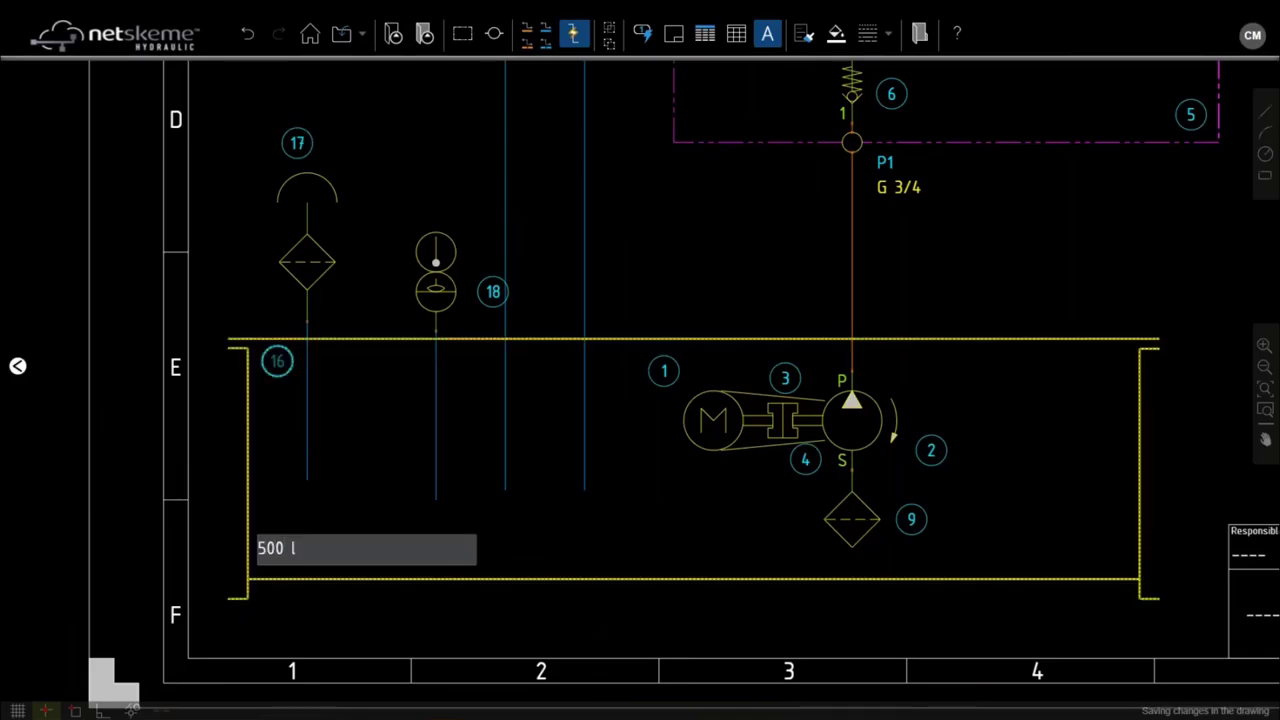
click(418, 368)
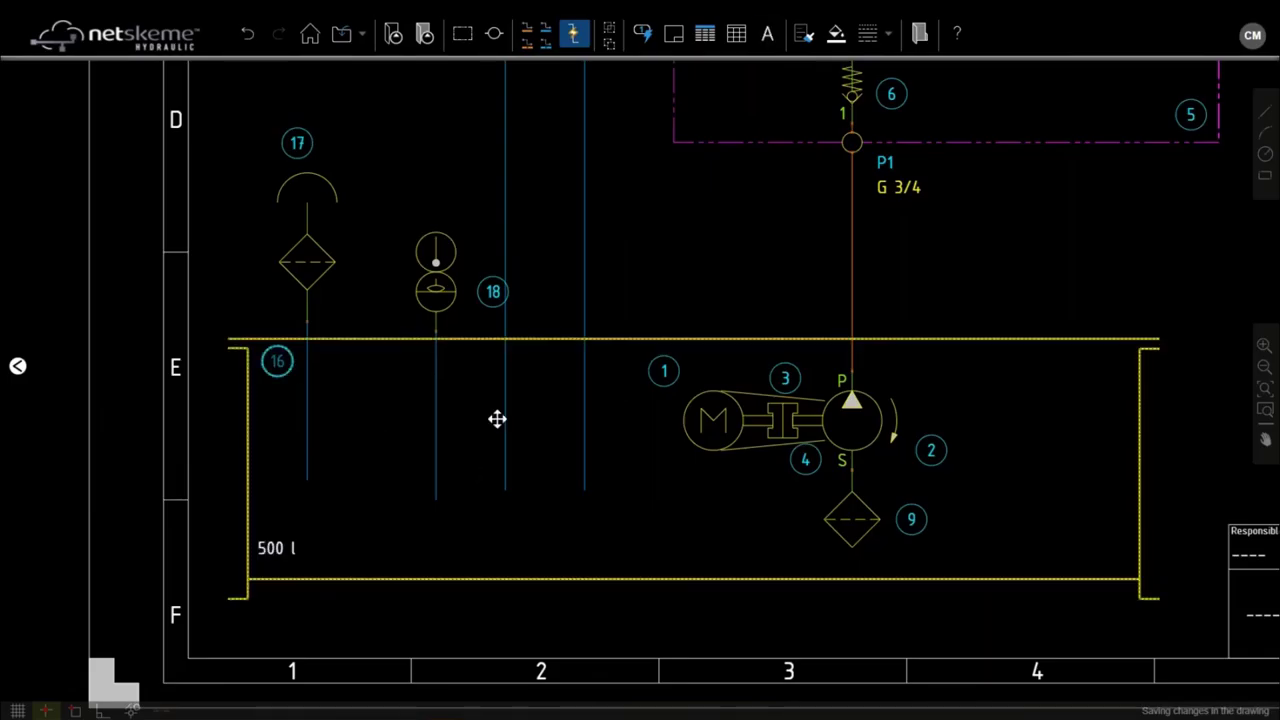
Step: Add text notes '1.5 kW' under the motor and '10 cc/rev' beside the pump
click(763, 45)
click(643, 455)
click(763, 495)
text(1.5 kW)
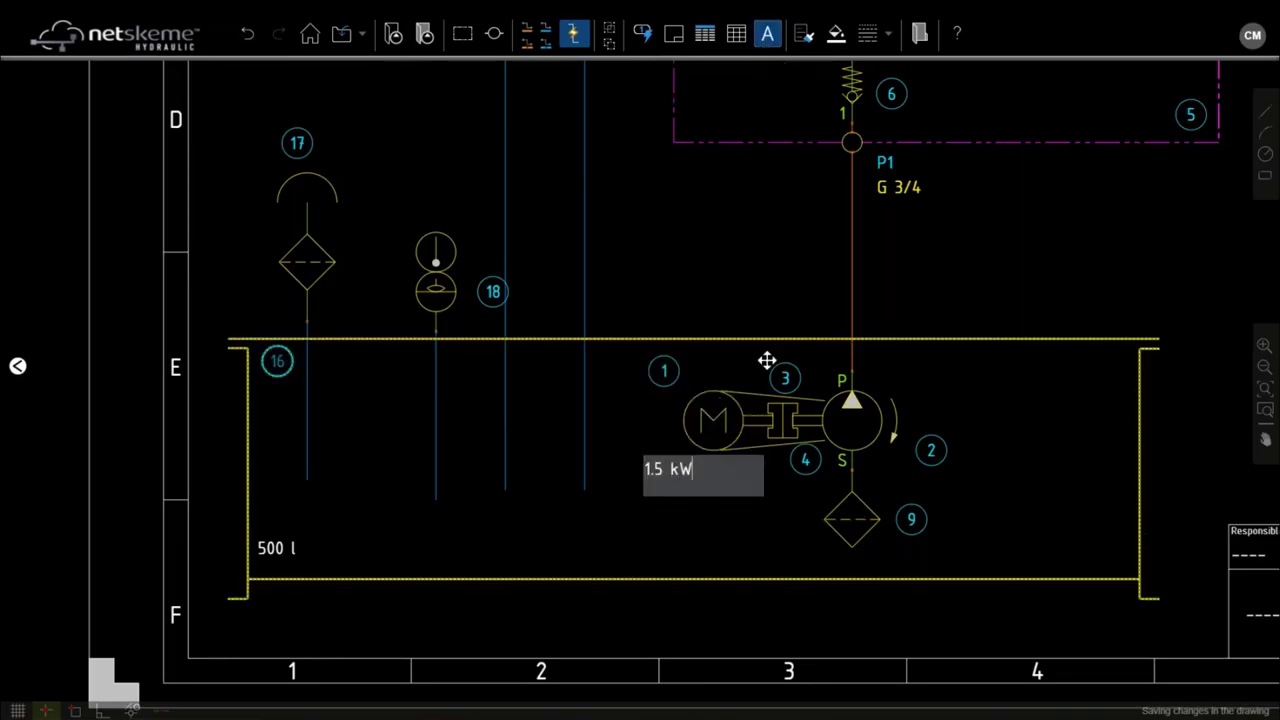
click(880, 374)
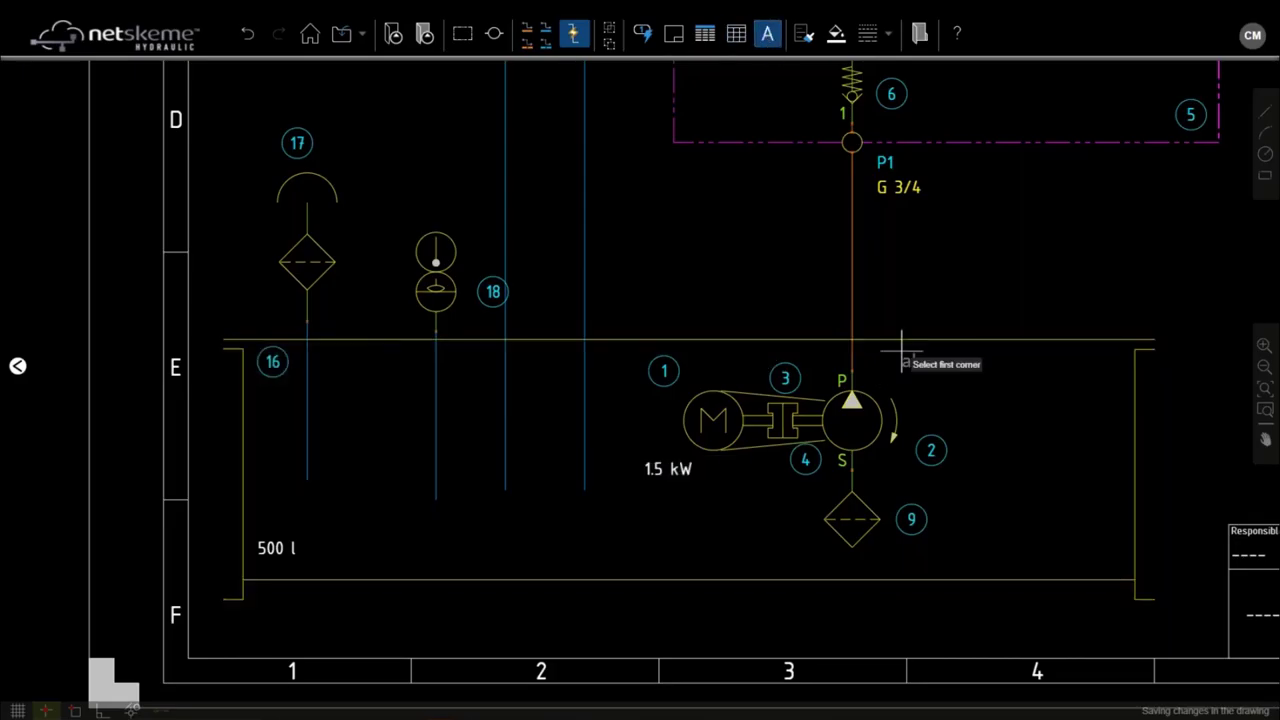
click(880, 368)
click(1000, 392)
text(10 cc/re)
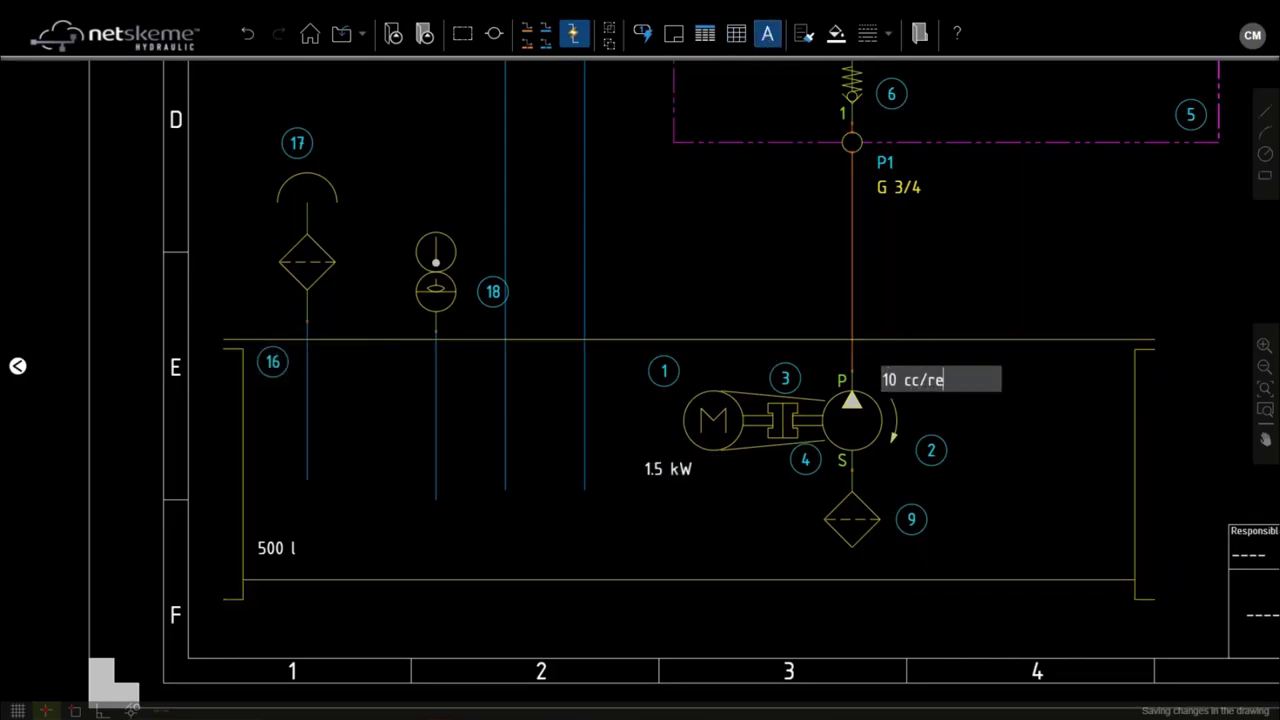
text(v)
key(Escape)
scroll(1000, 266, down, 3)
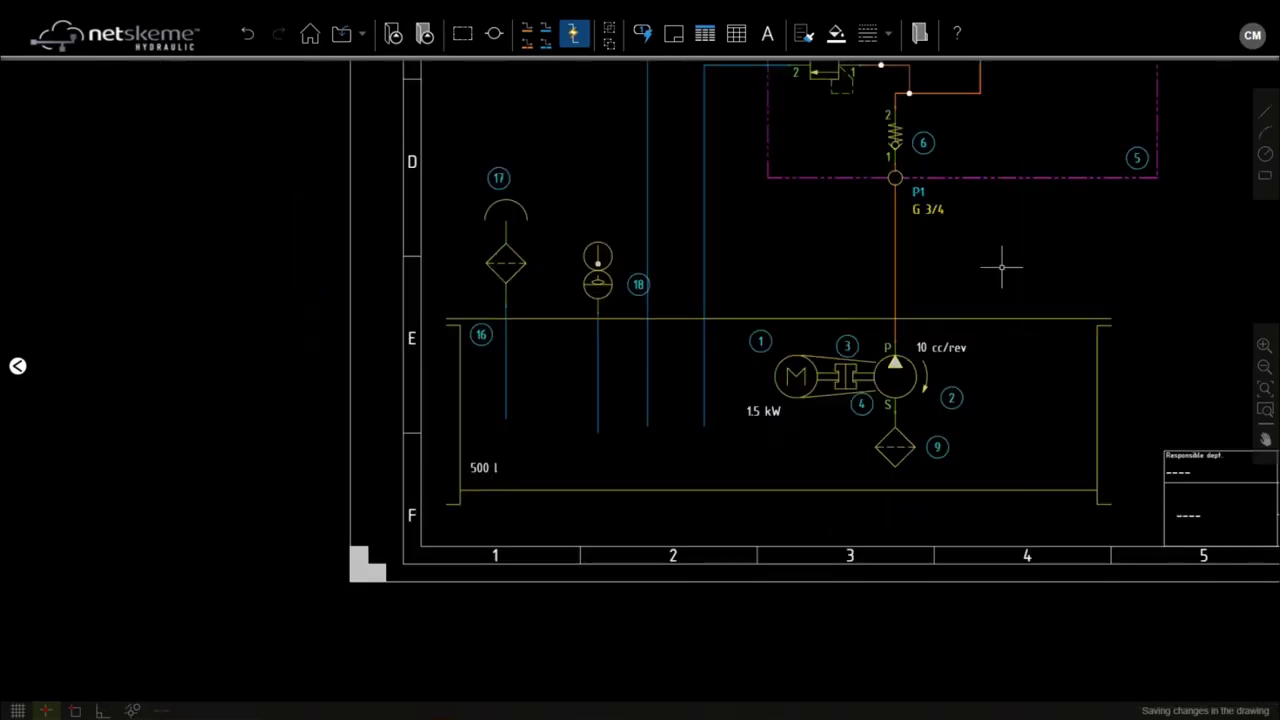
mouse_move(979, 288)
mouse_down()
mouse_move(866, 349)
mouse_move(736, 395)
mouse_move(620, 395)
mouse_up()
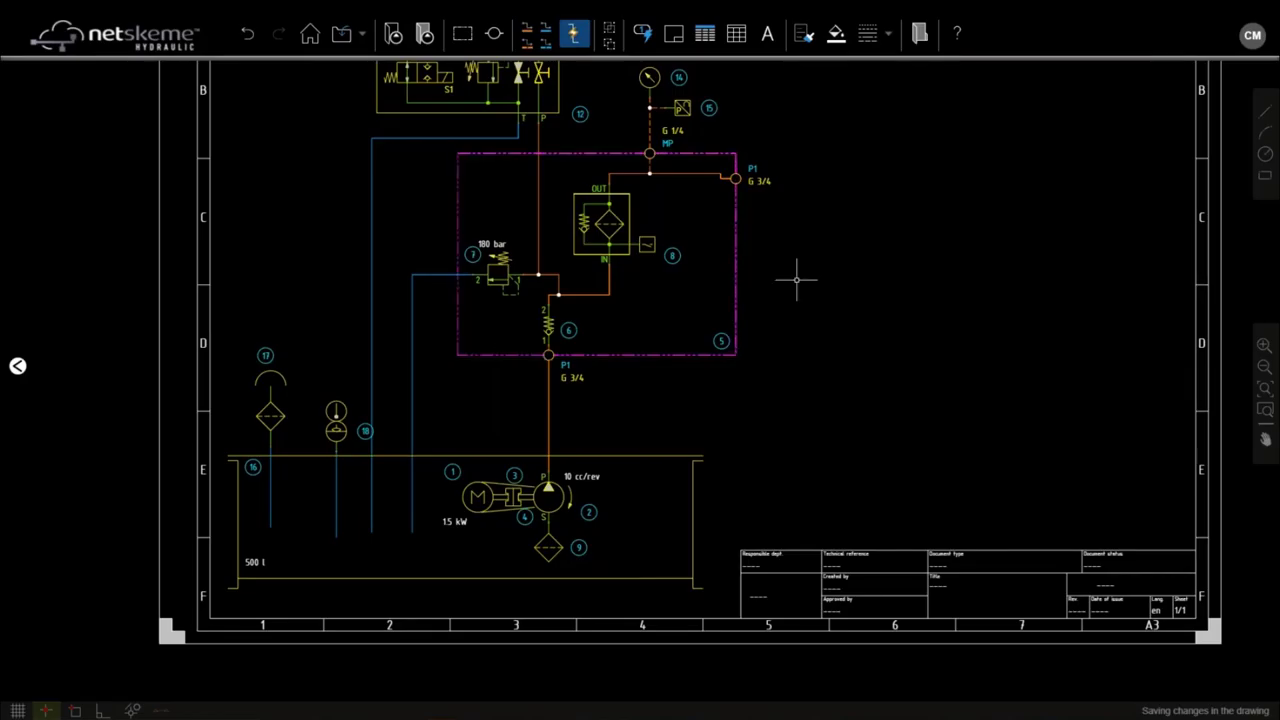
Step: Check component 17's item details without changes, then run Reassign Item ID to renumber all balloons
scroll(790, 310, down, 3)
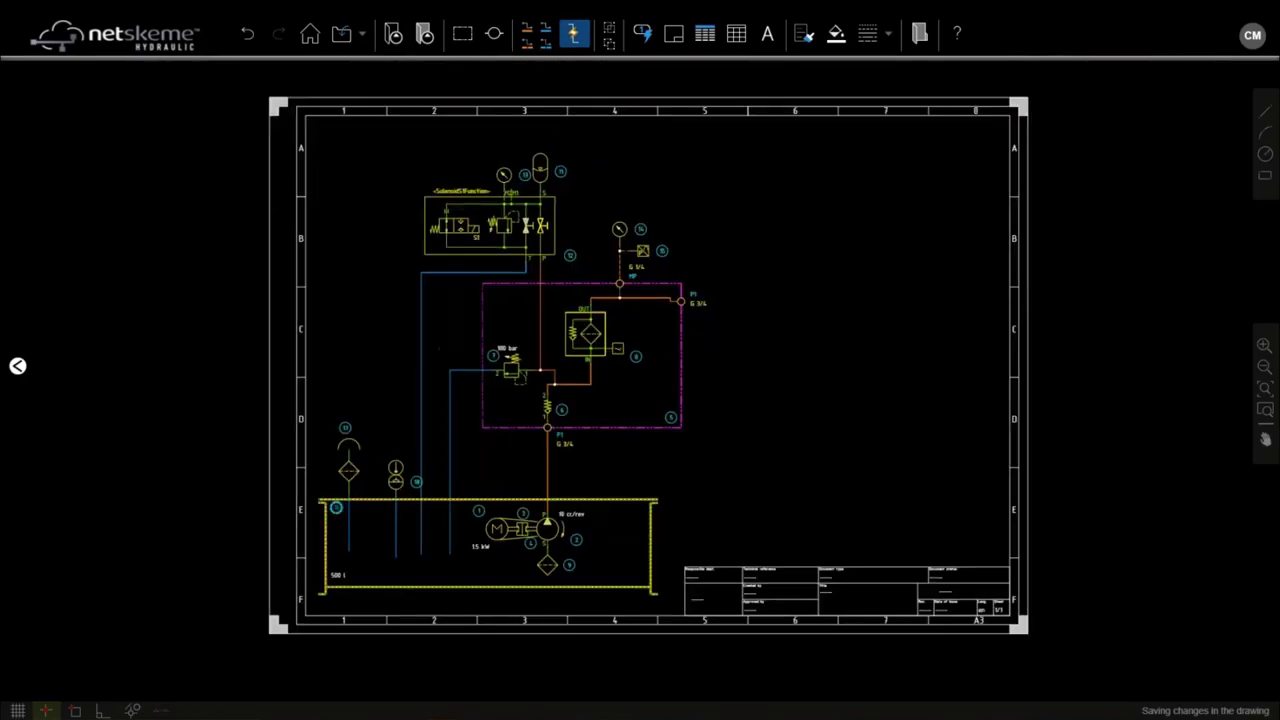
scroll(335, 506, up, 5)
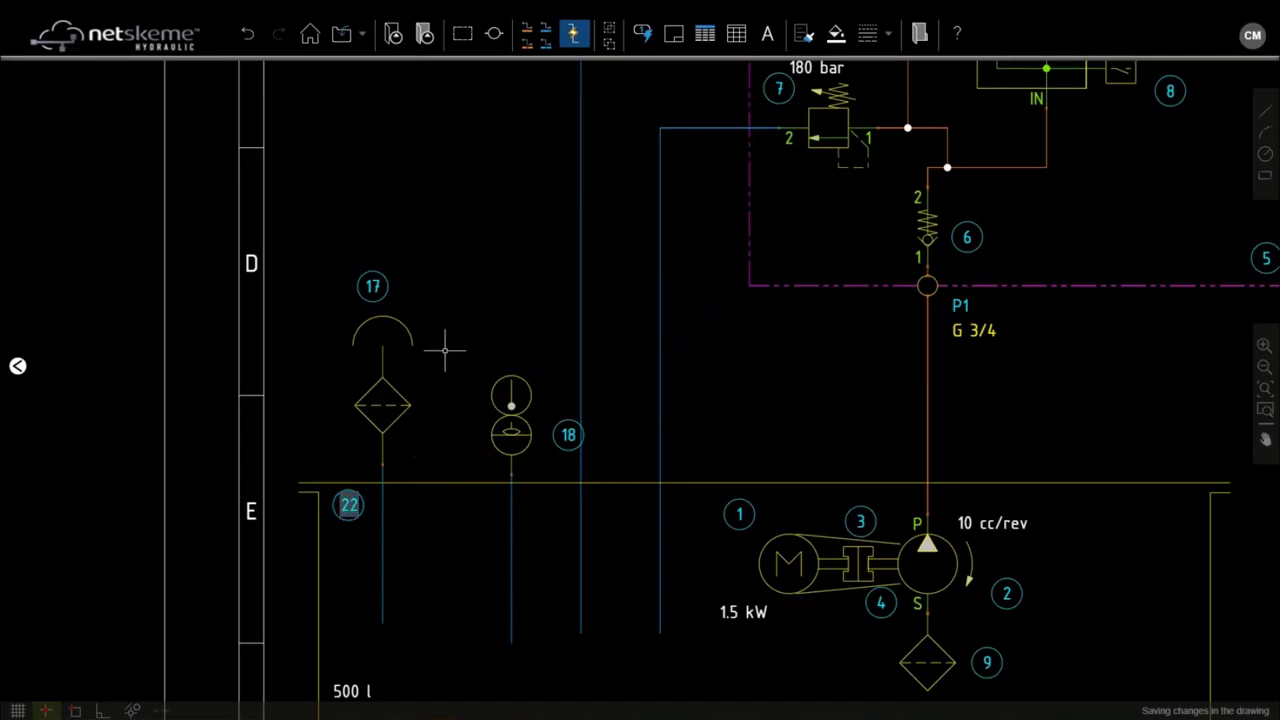
click(388, 284)
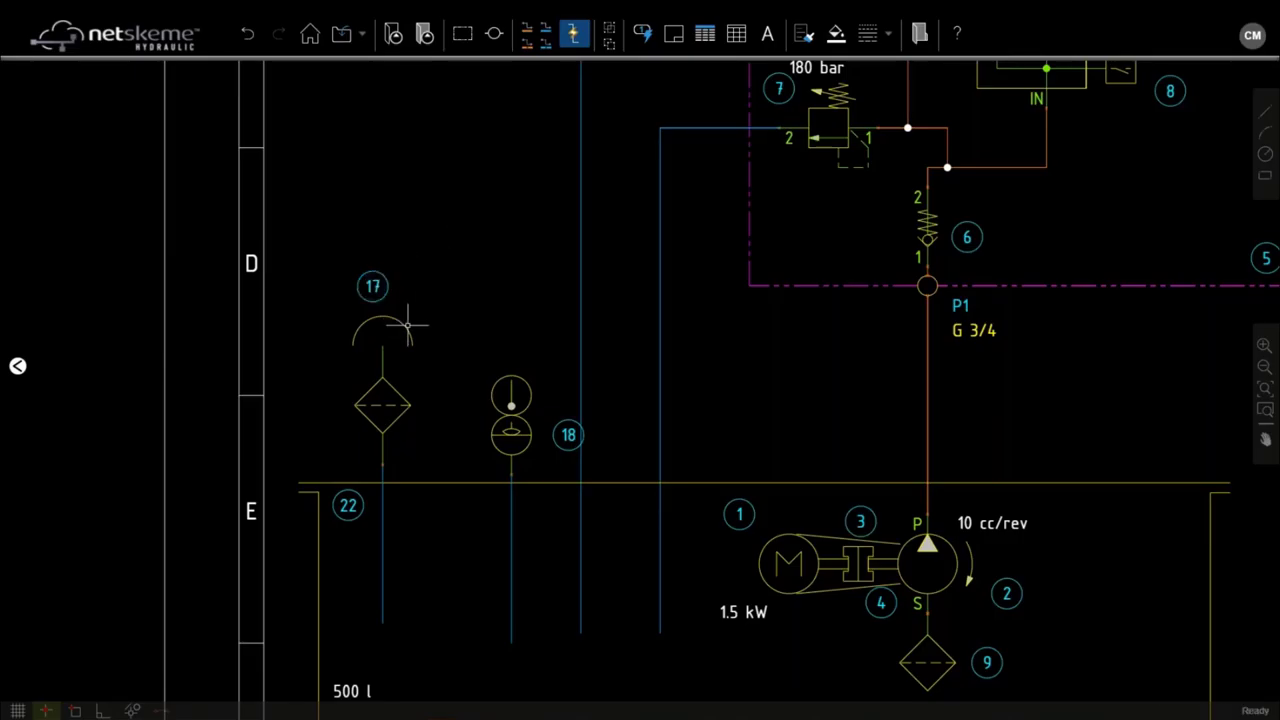
double_click(407, 325)
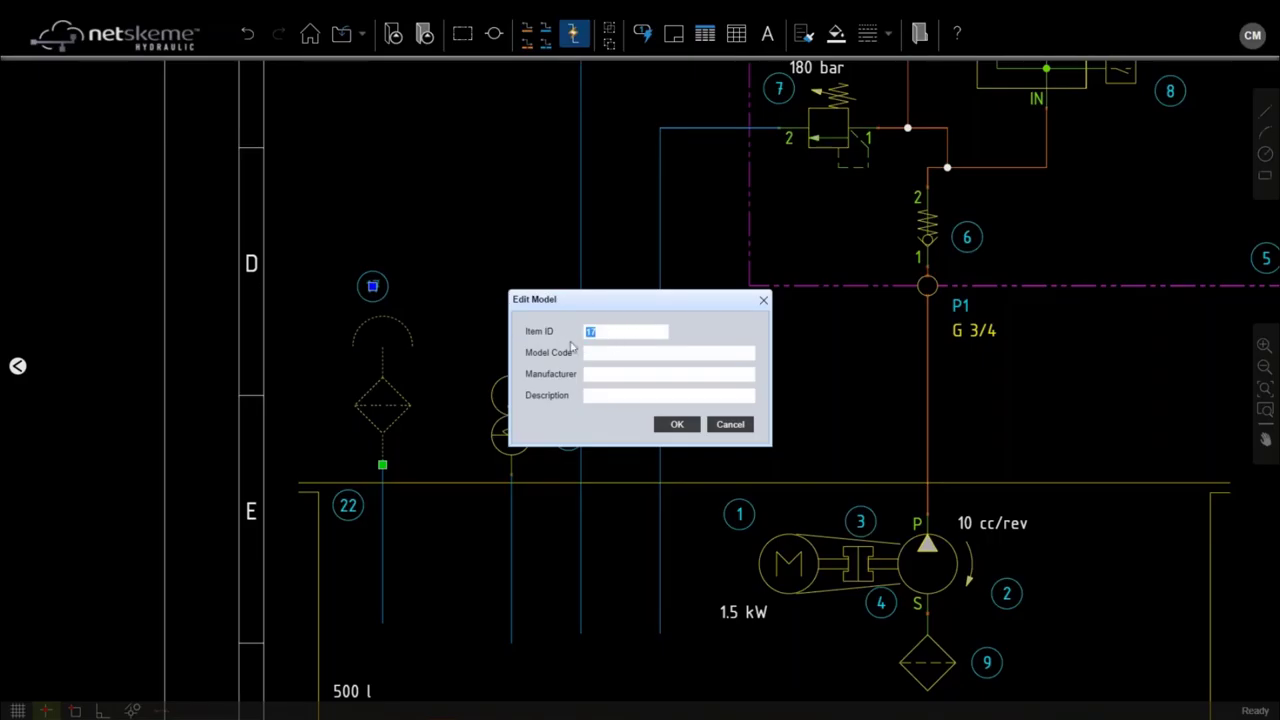
click(618, 376)
click(733, 426)
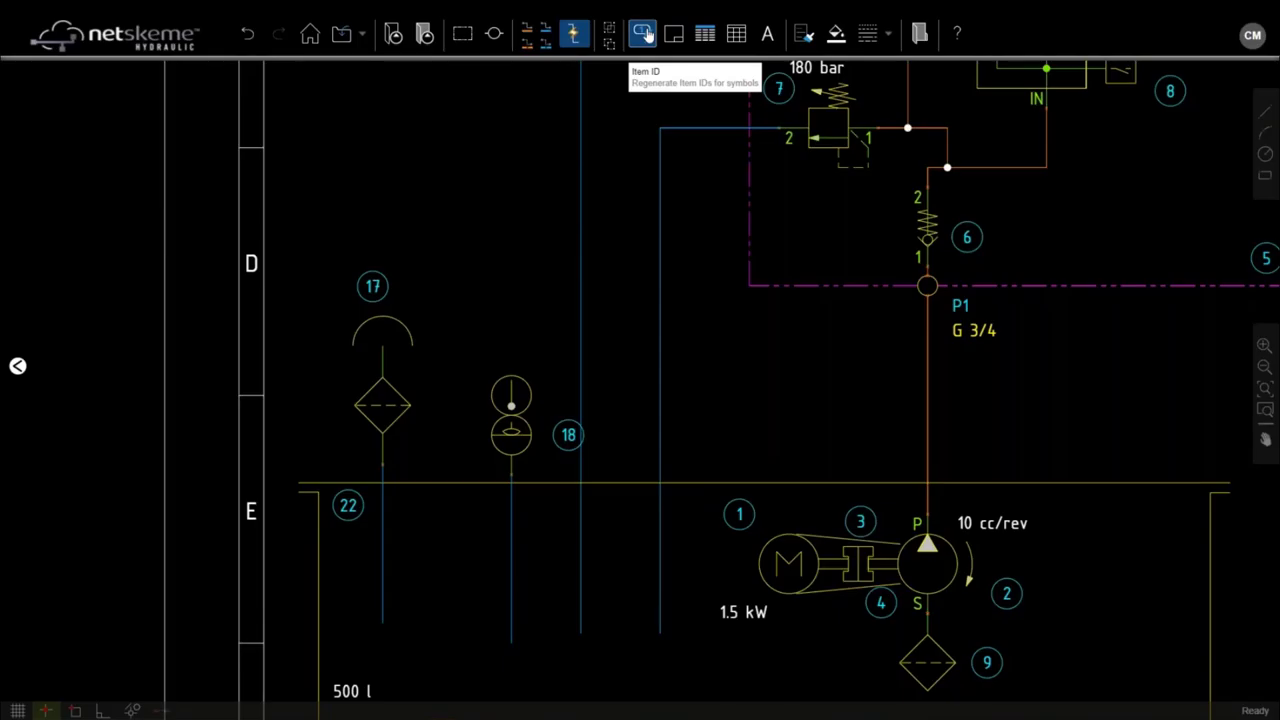
click(645, 35)
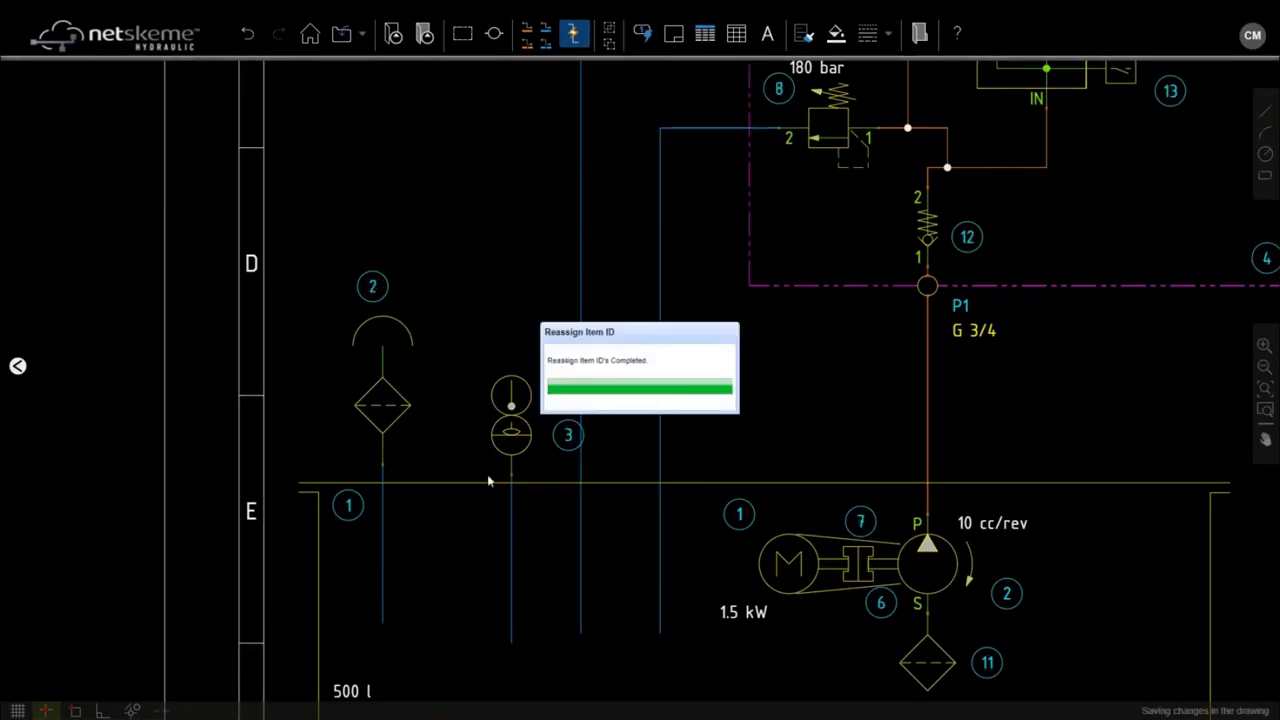
Step: Zoom out to the full A3 sheet and insert the parts list for items 1–15
scroll(927, 328, down, 2)
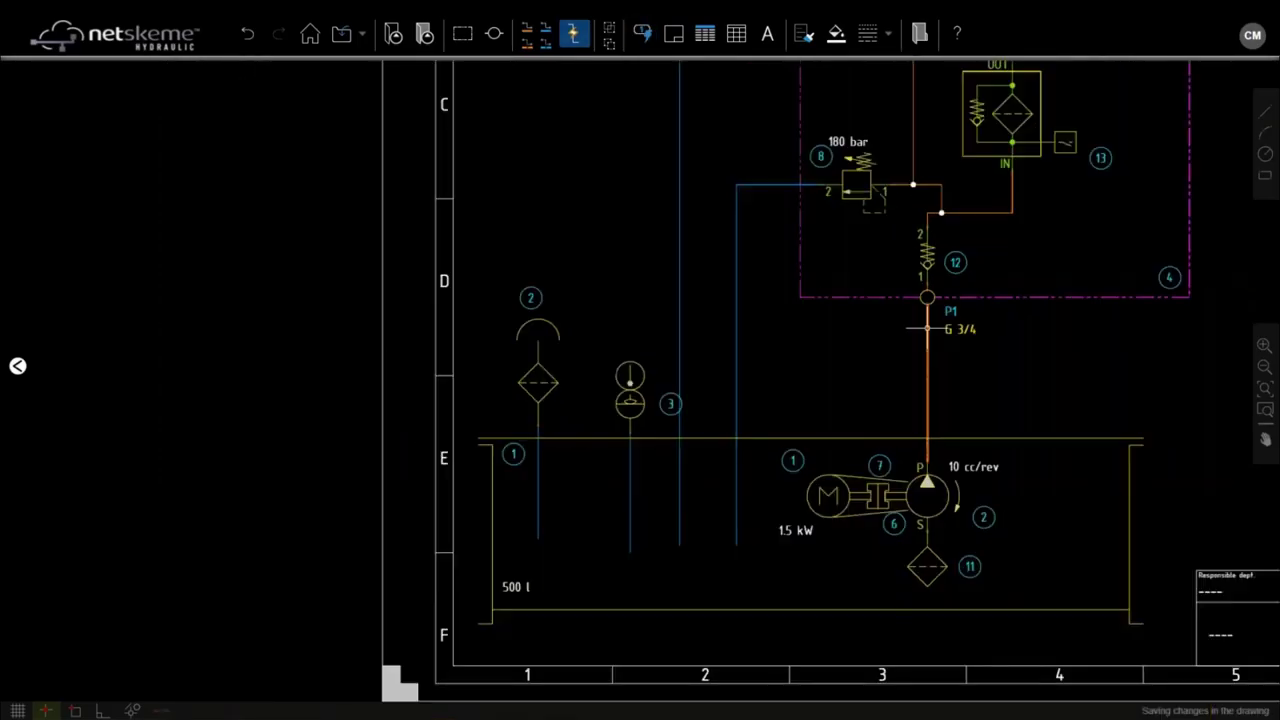
drag(927, 328, 731, 437)
scroll(471, 382, down, 2)
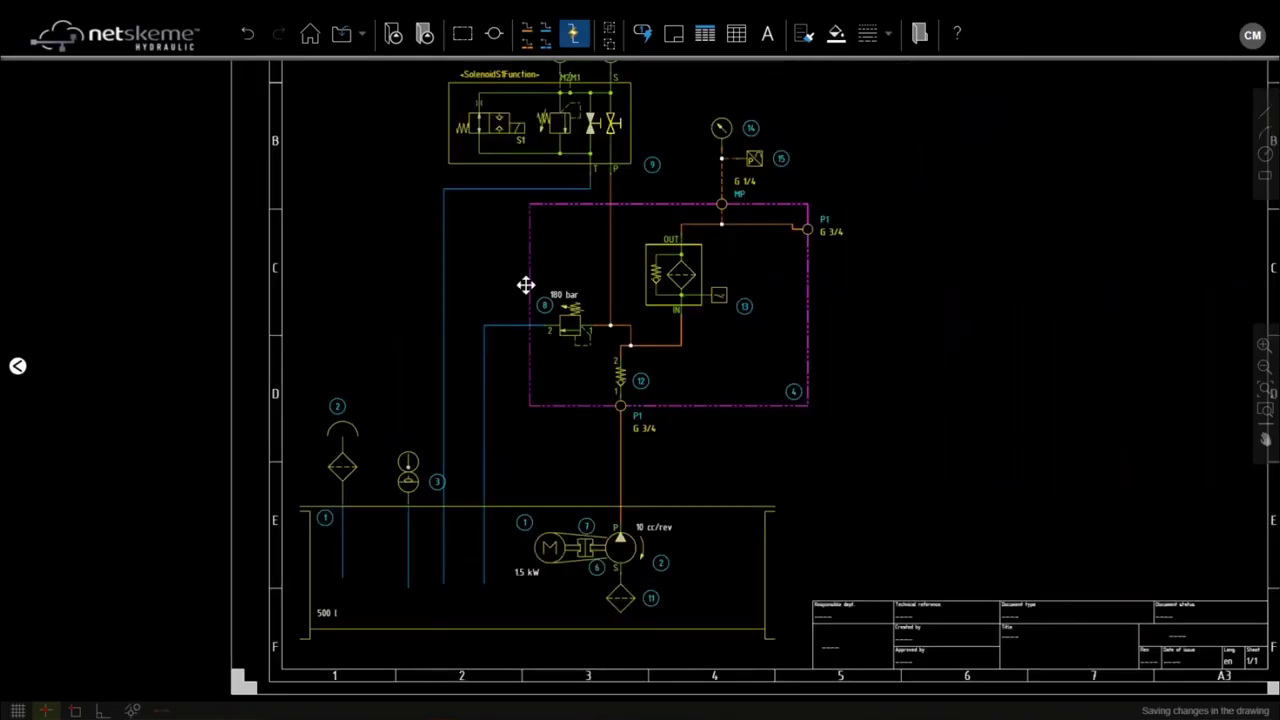
click(705, 36)
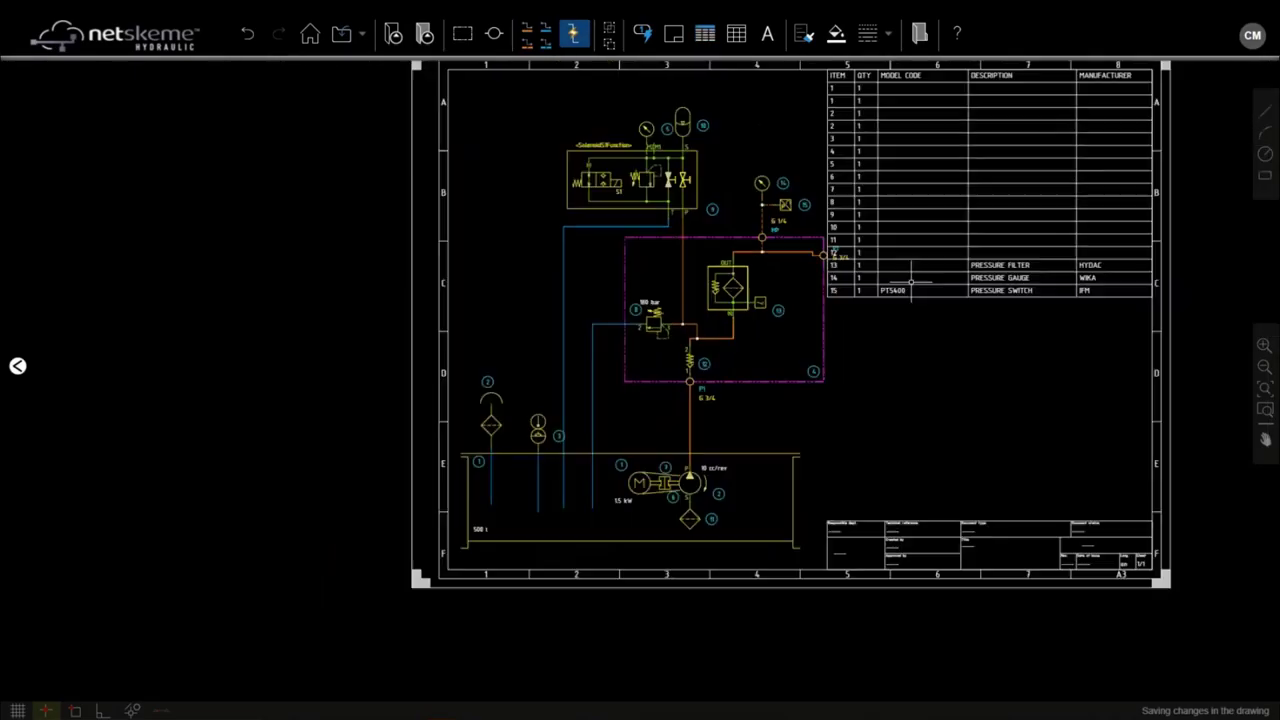
scroll(830, 312, up, 1)
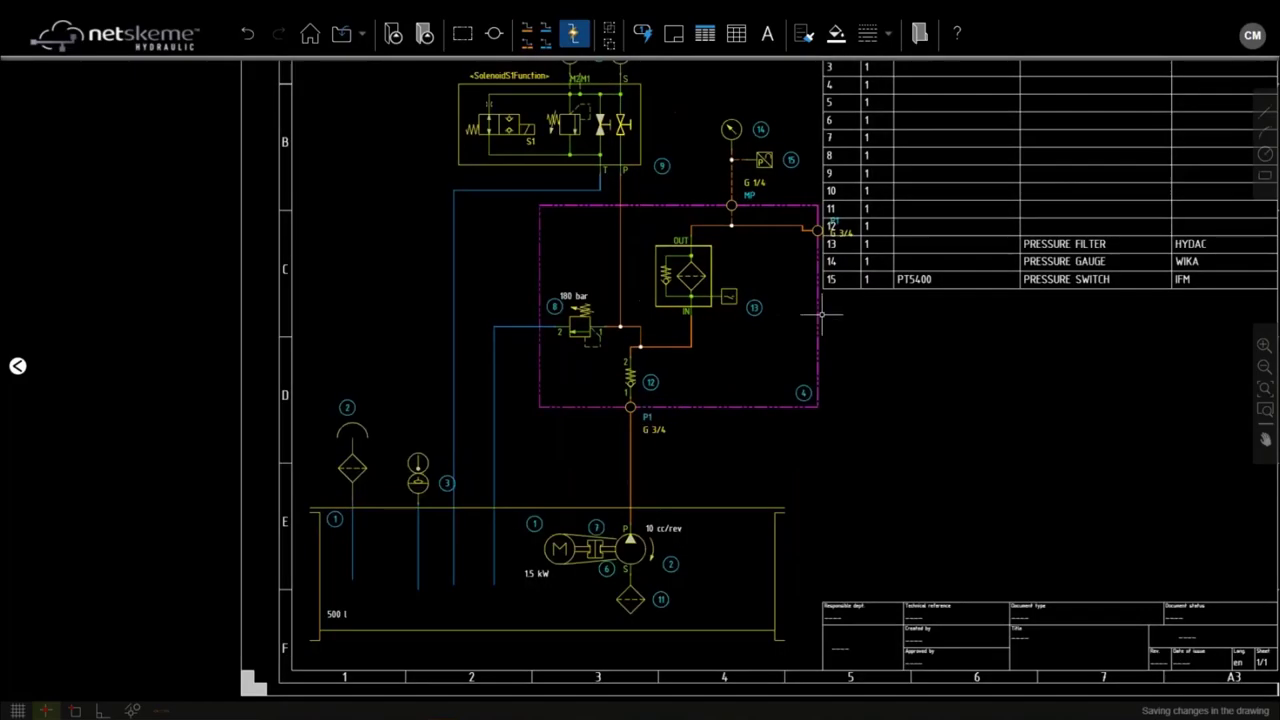
Step: Pull the magenta block outline's right edge left so it clears the P1 label
click(818, 316)
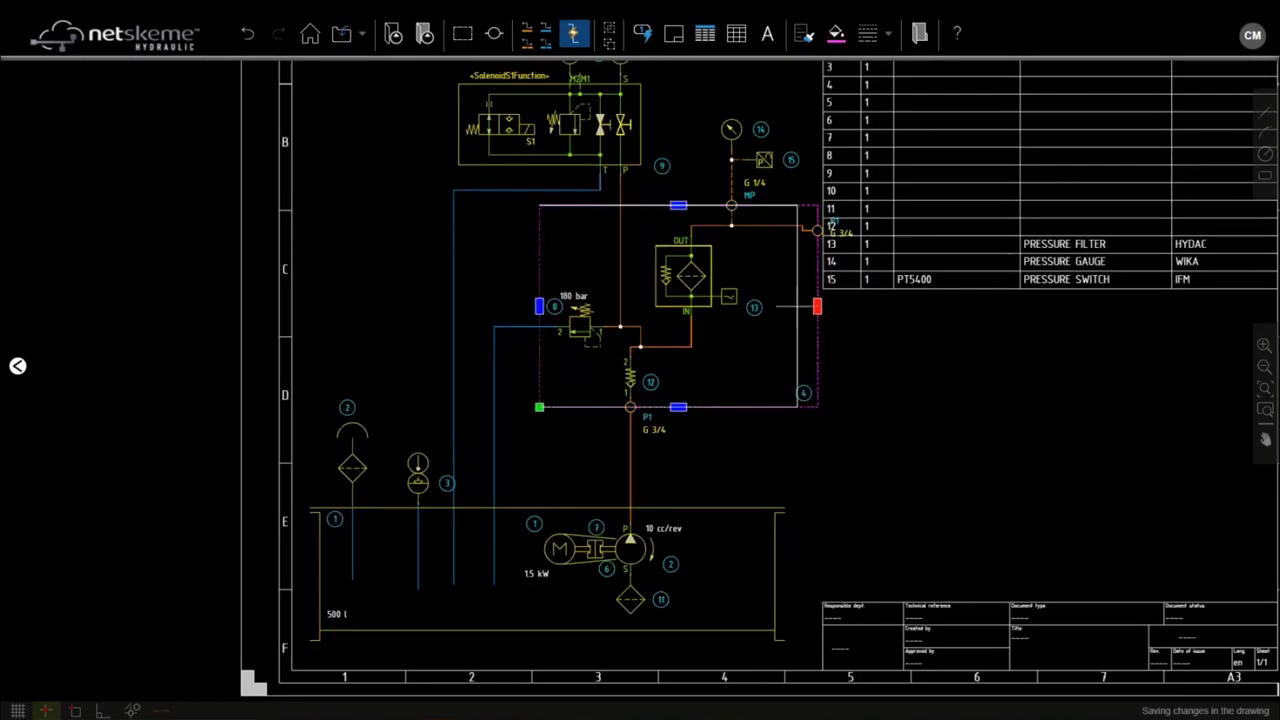
drag(818, 305, 792, 306)
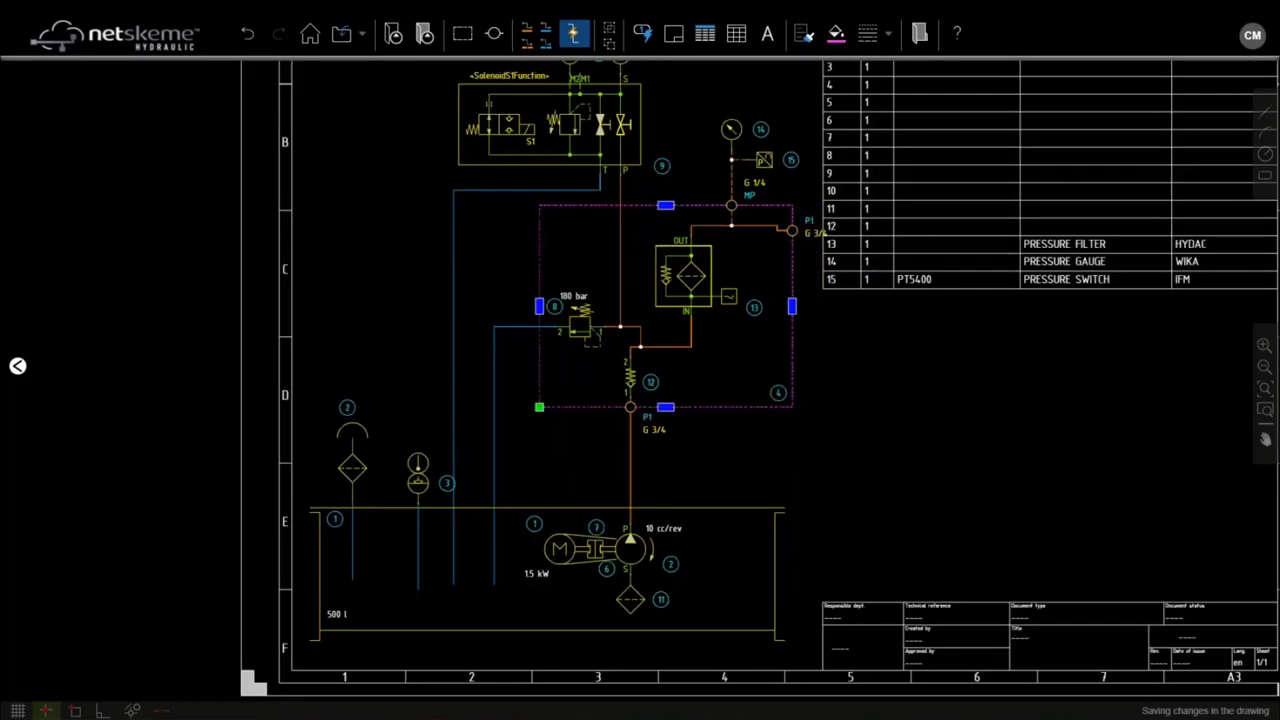
scroll(794, 286, up, 2)
drag(794, 320, 763, 323)
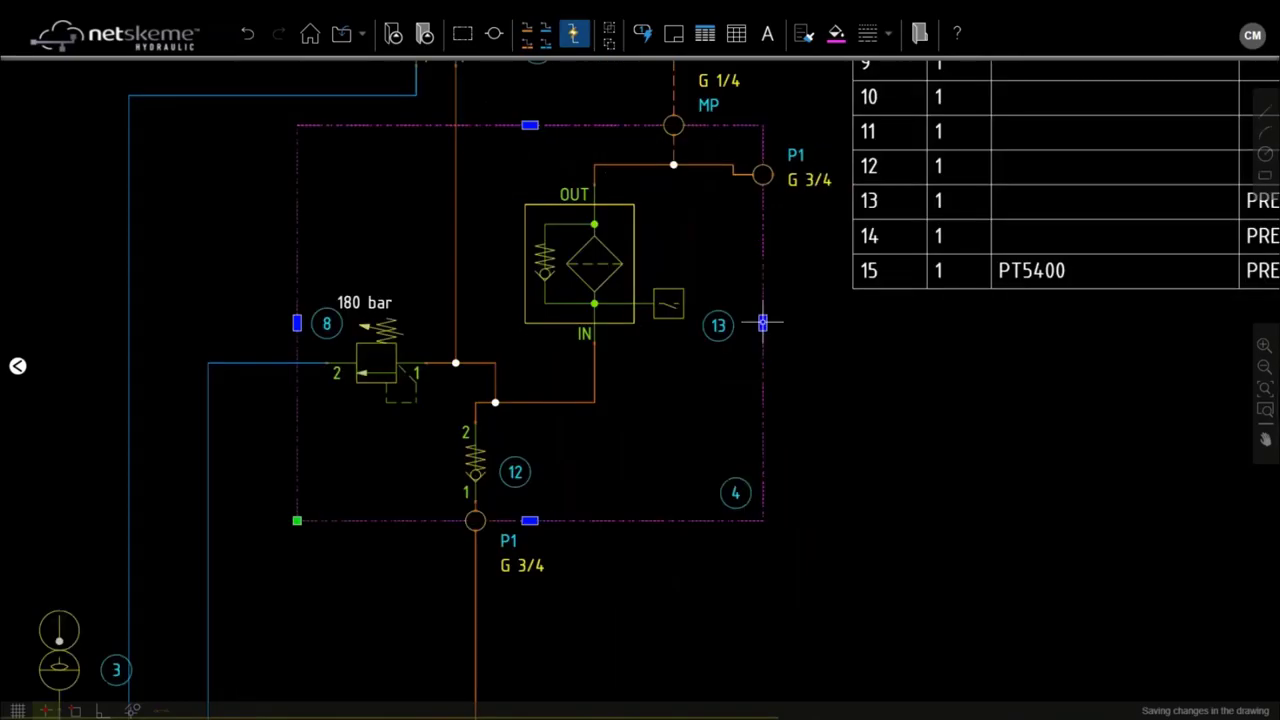
scroll(763, 375, down, 1)
key(Escape)
Step: Copy pressure gauge 14 and place the copy, numbered 16, on valve block port M2
scroll(749, 251, down, 2)
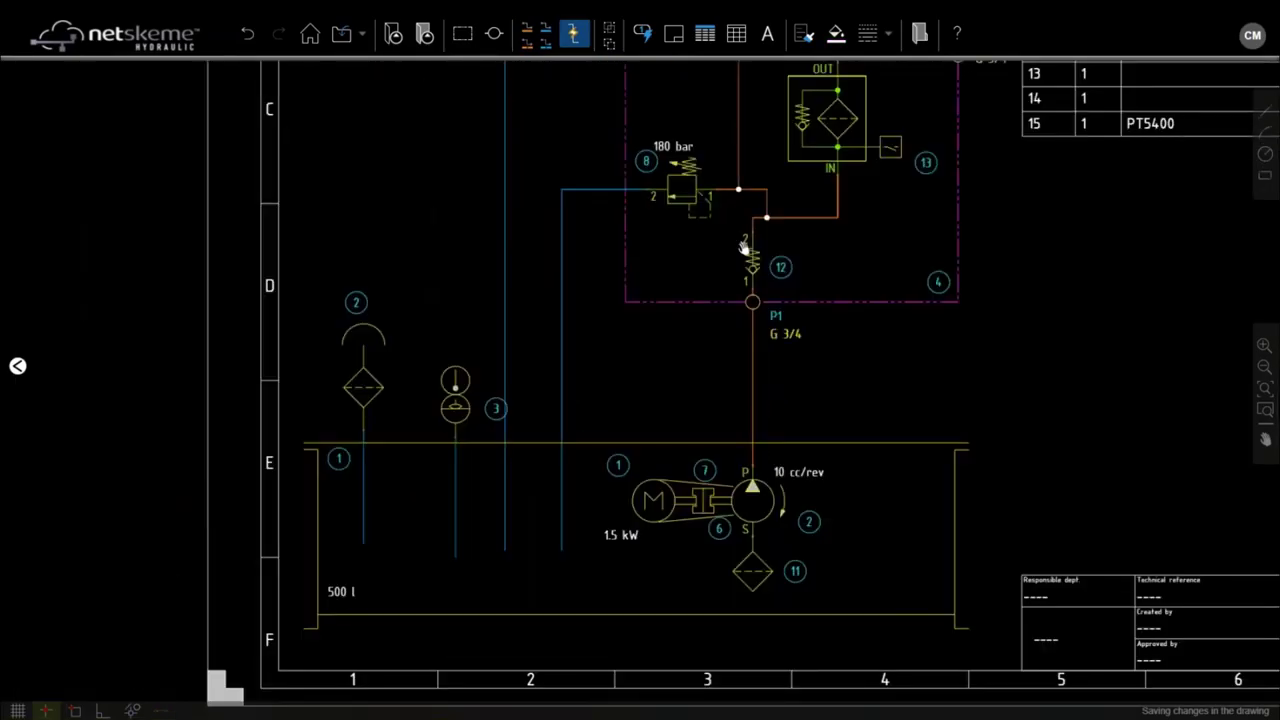
scroll(706, 374, up, 2)
scroll(861, 190, up, 2)
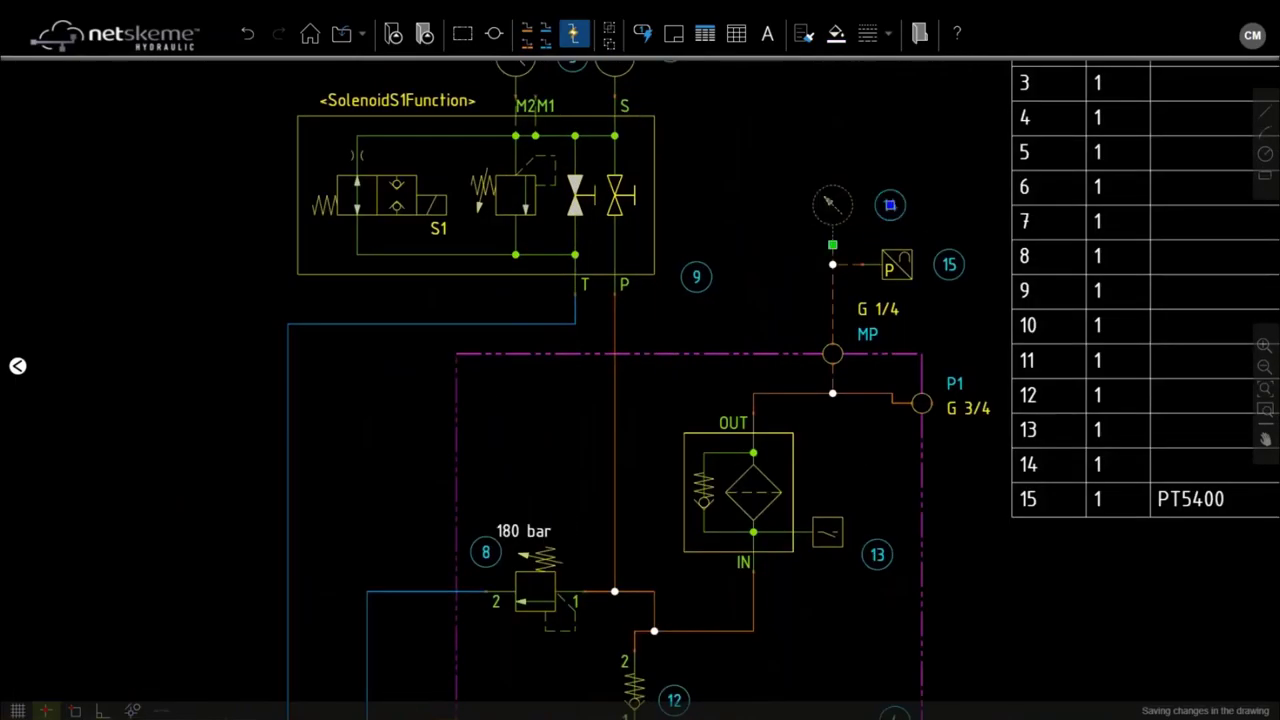
drag(832, 205, 569, 178)
click(818, 347)
key(ctrl+c)
key(ctrl+v)
click(449, 190)
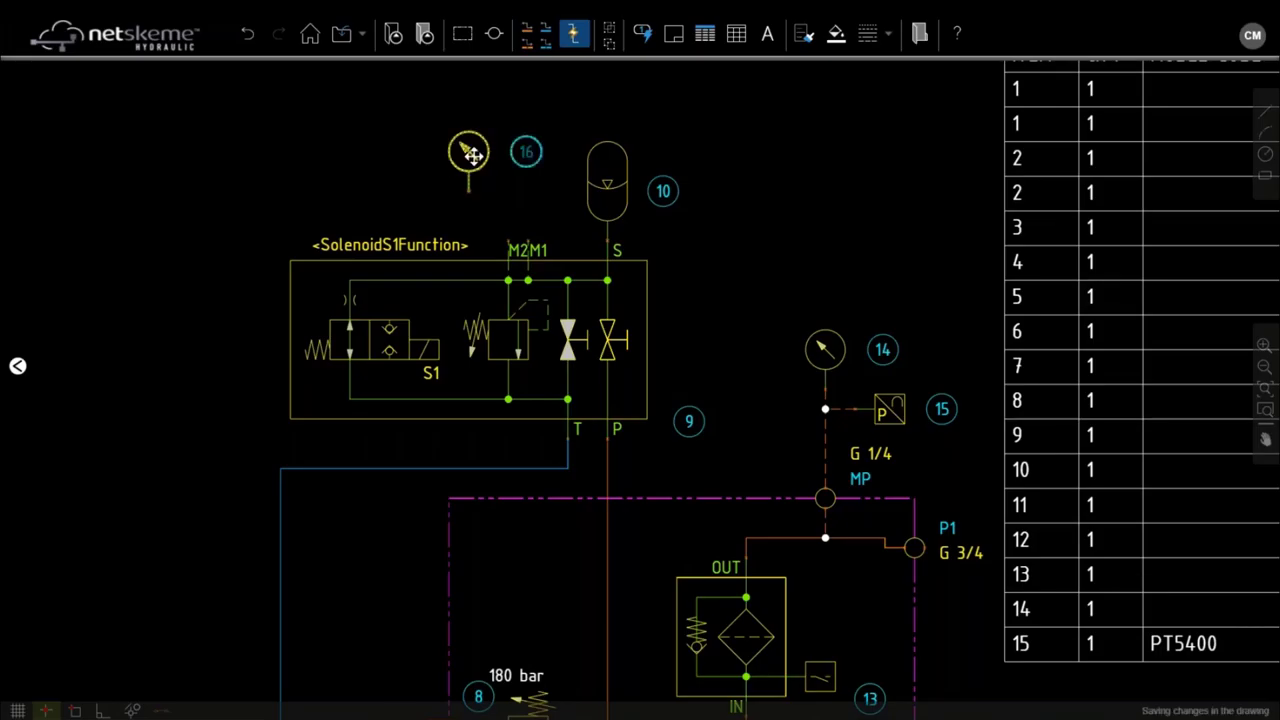
drag(470, 153, 512, 199)
scroll(527, 200, up, 5)
Step: Set the model code of gauges 16 and 14 to wk123
double_click(497, 161)
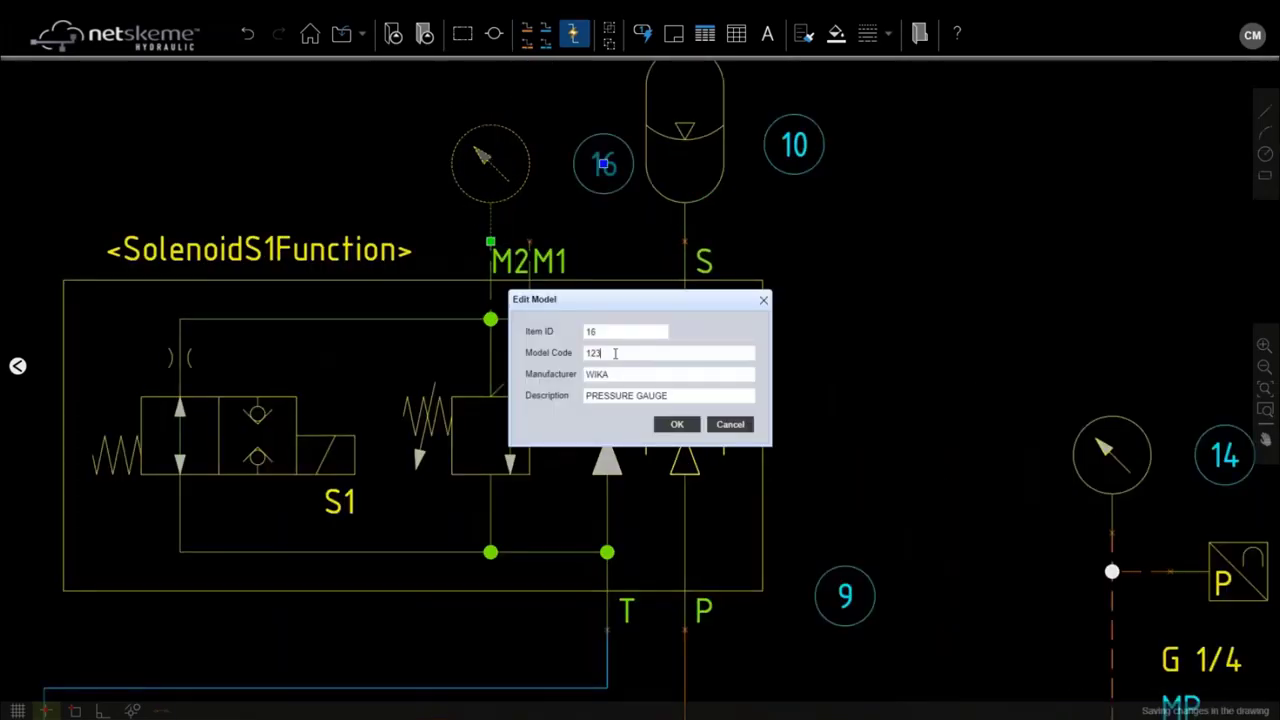
double_click(605, 352)
text(wk12)
click(677, 426)
click(1108, 446)
double_click(1108, 446)
click(617, 355)
text(w)
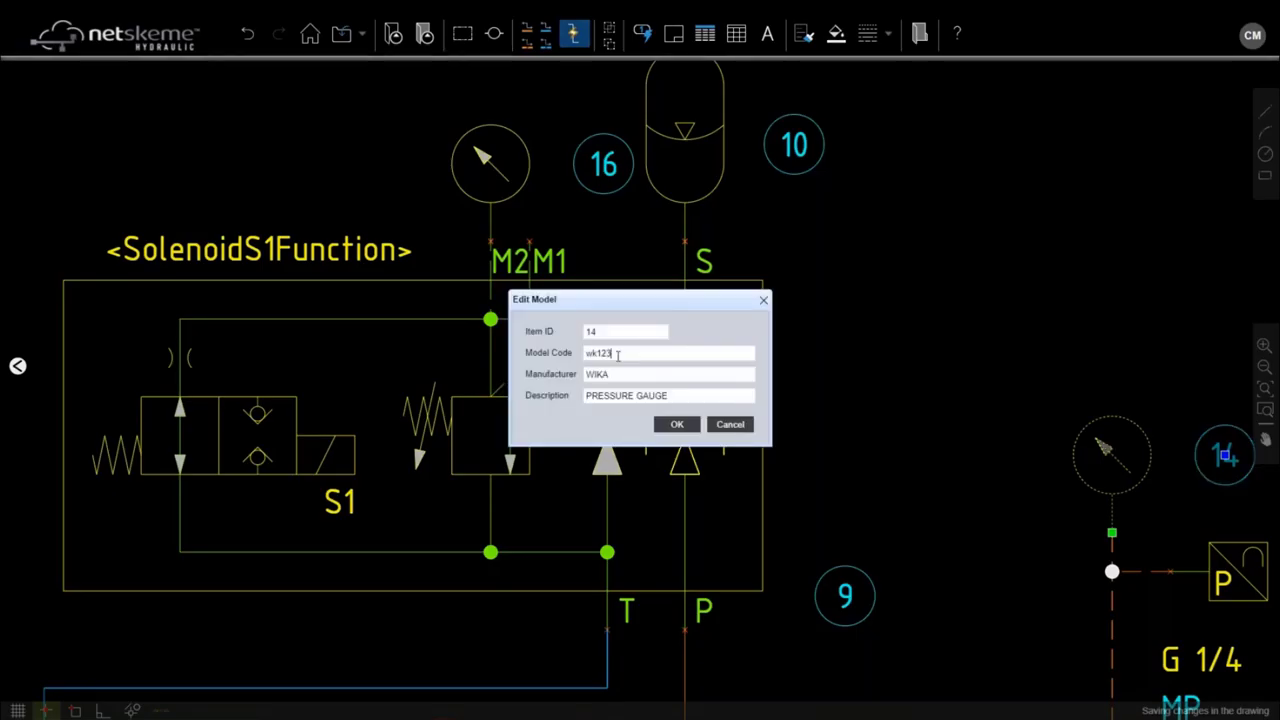
text(k123)
click(677, 424)
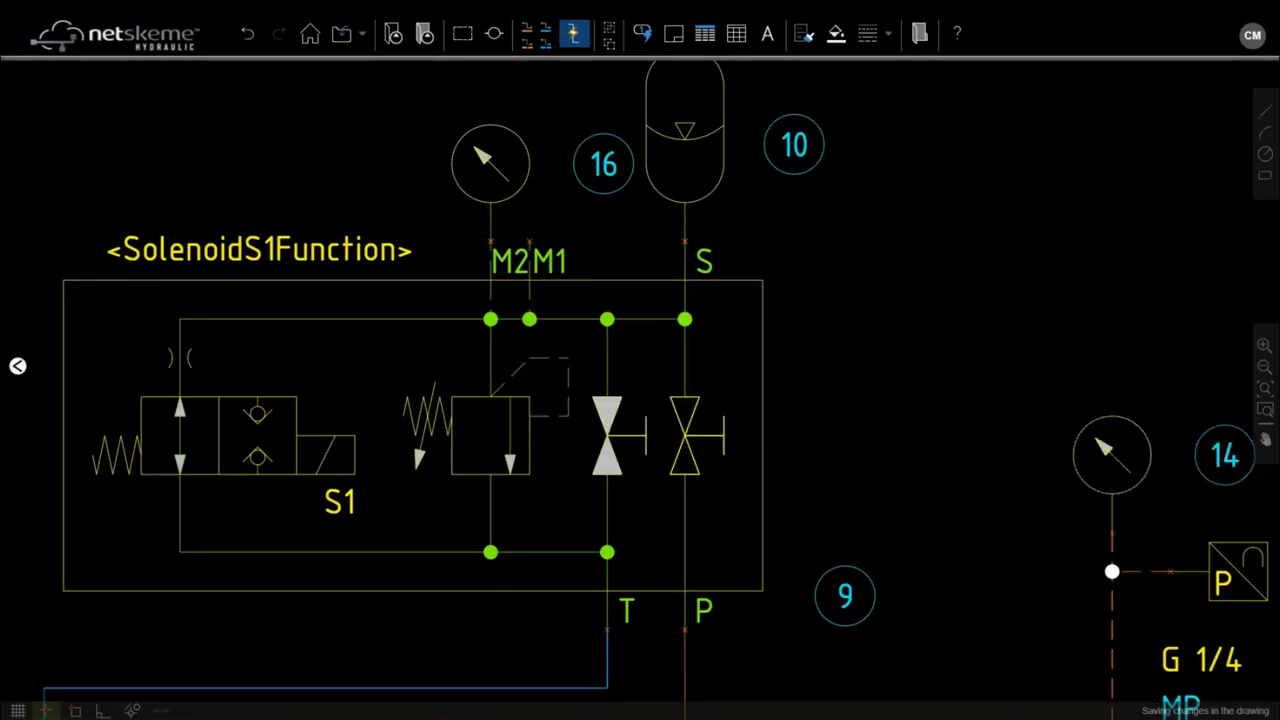
Step: Move balloon 16 above its gauge and regenerate the parts list
scroll(756, 265, down, 3)
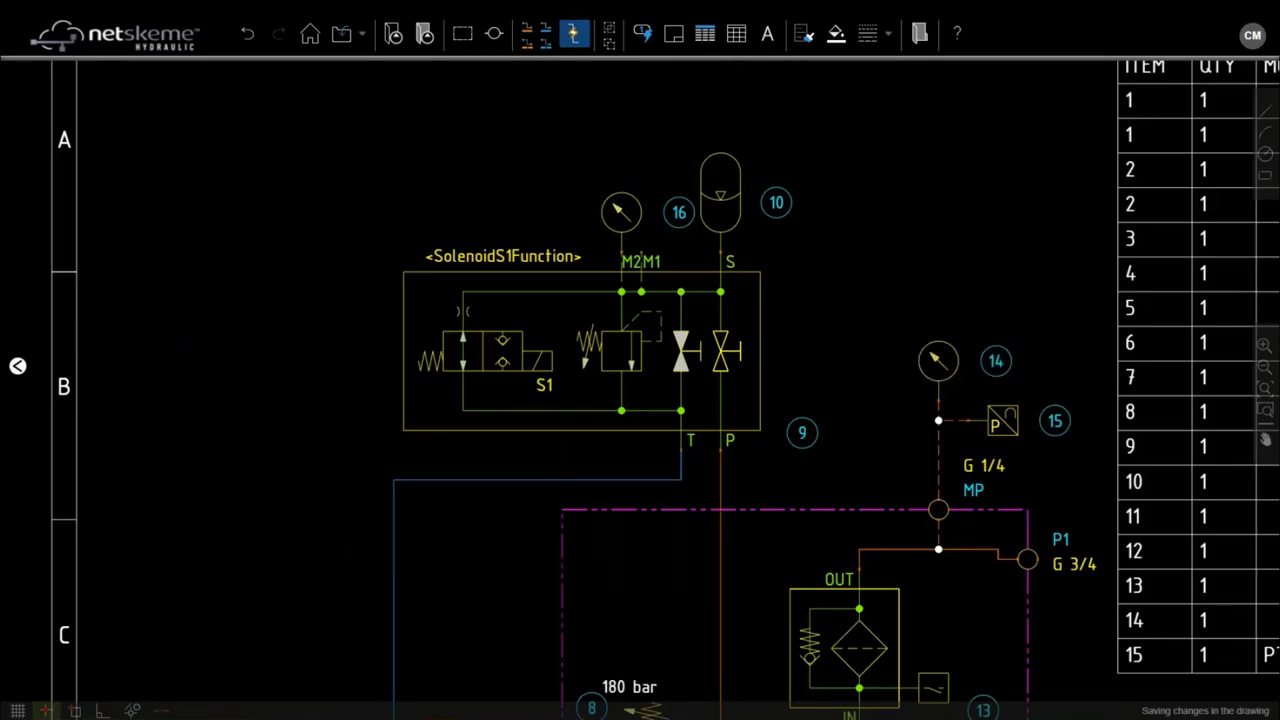
drag(679, 212, 602, 172)
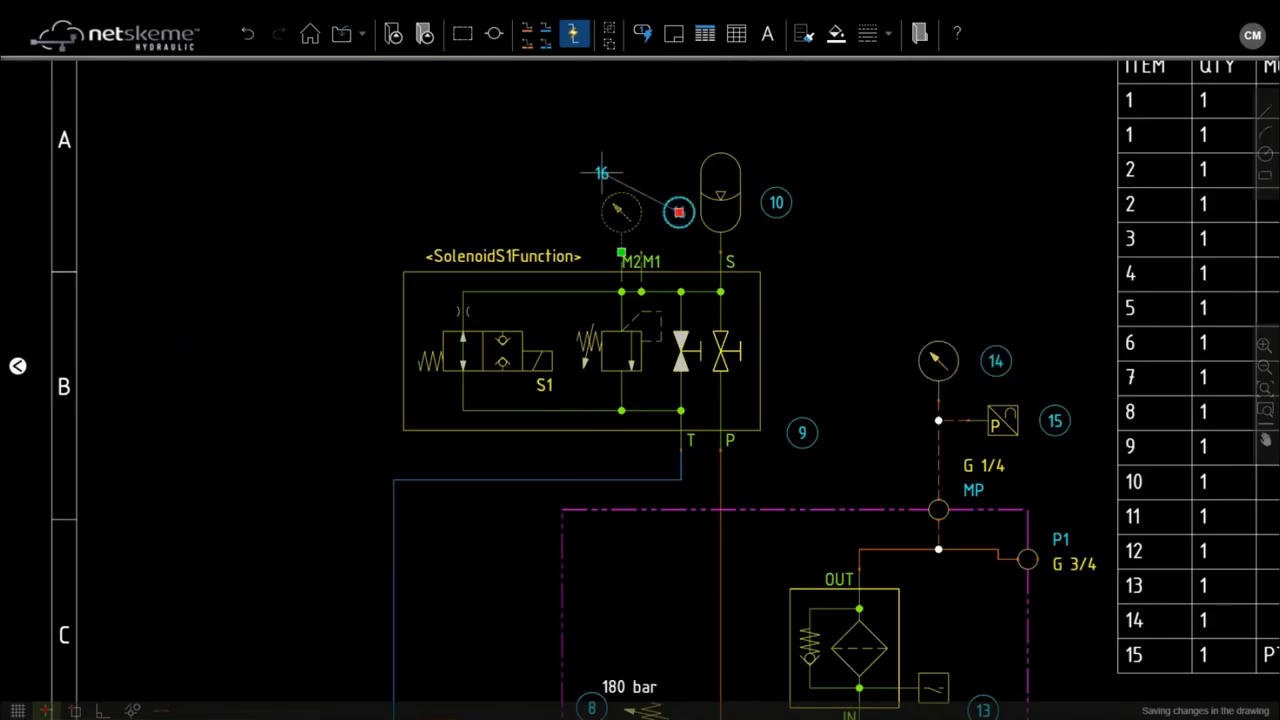
click(706, 40)
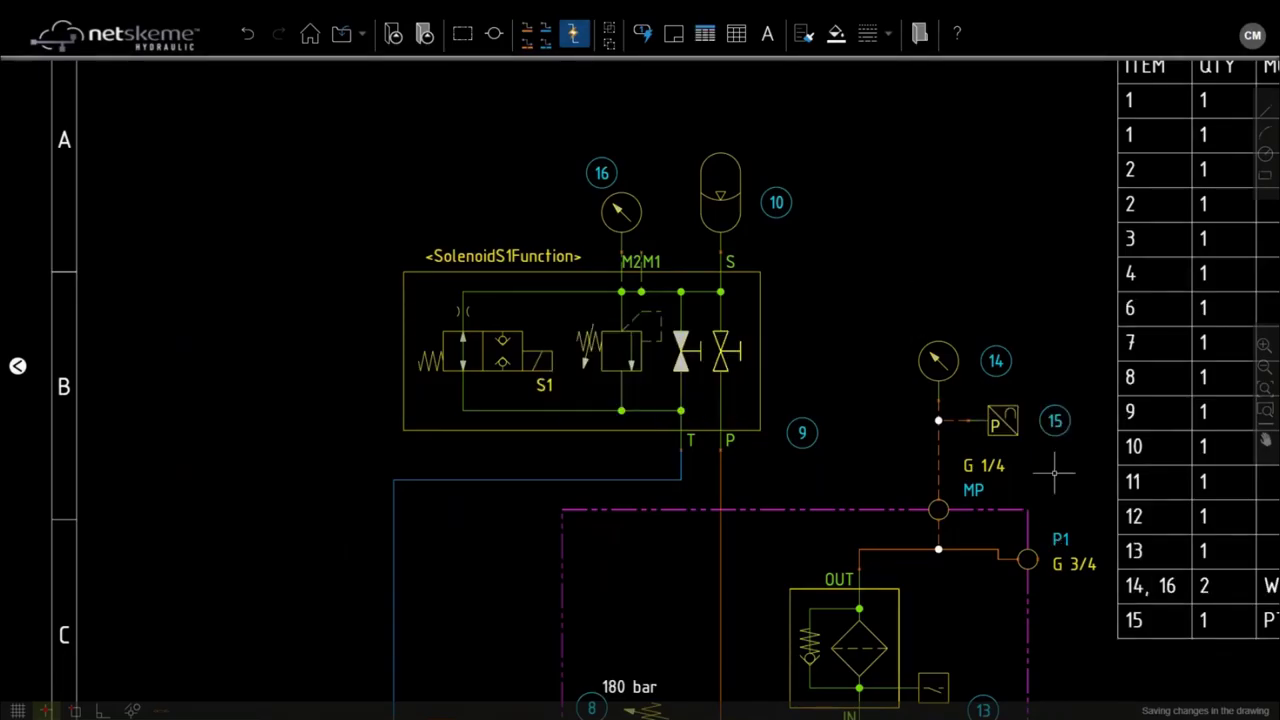
Step: Inspect the refreshed parts list, confirming gauges 14, 16 merge into one WK123 WIKA row of quantity 2
scroll(1080, 470, down, 1)
scroll(1000, 420, up, 2)
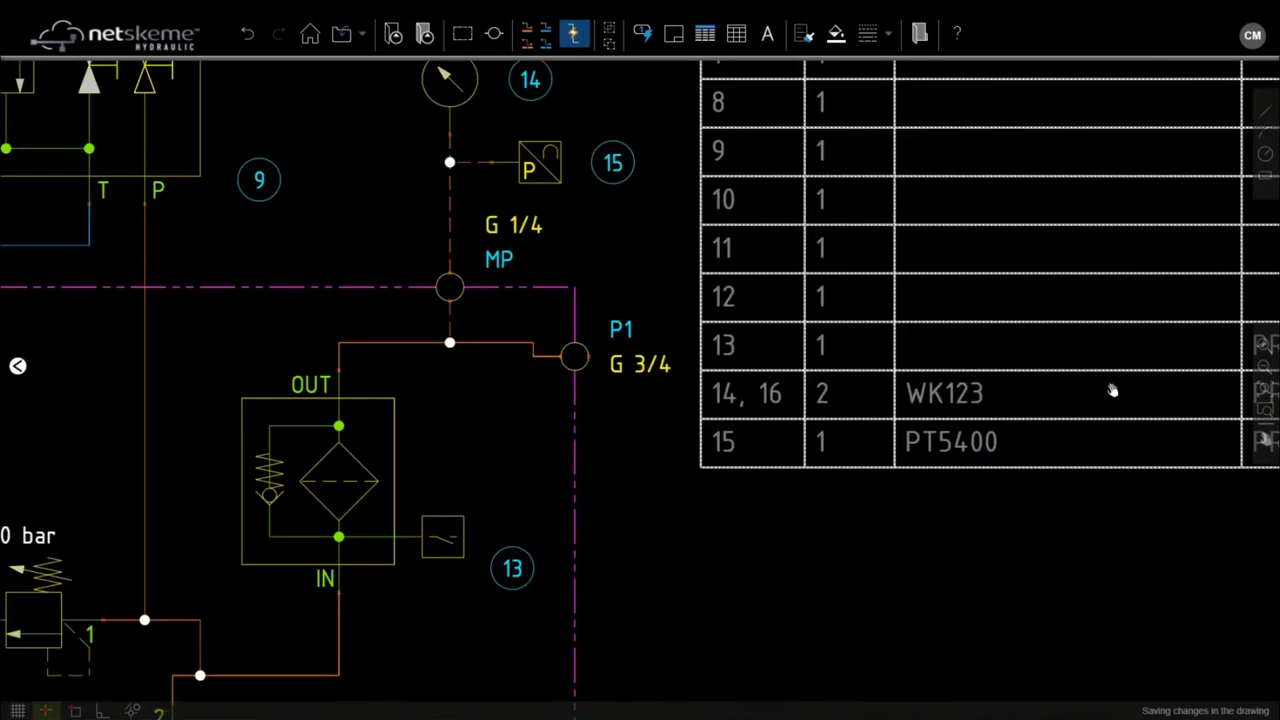
drag(1112, 390, 771, 405)
scroll(771, 405, down, 3)
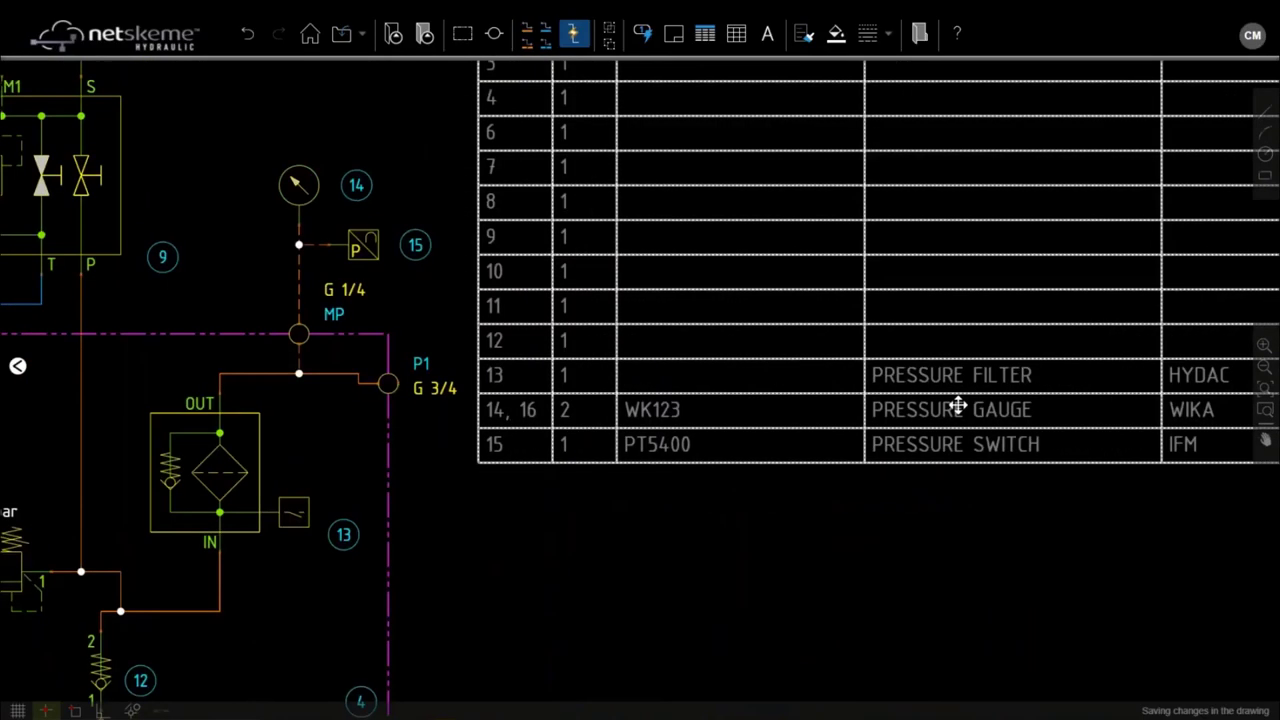
scroll(1080, 483, down, 1)
drag(1080, 483, 900, 480)
click(801, 294)
click(801, 294)
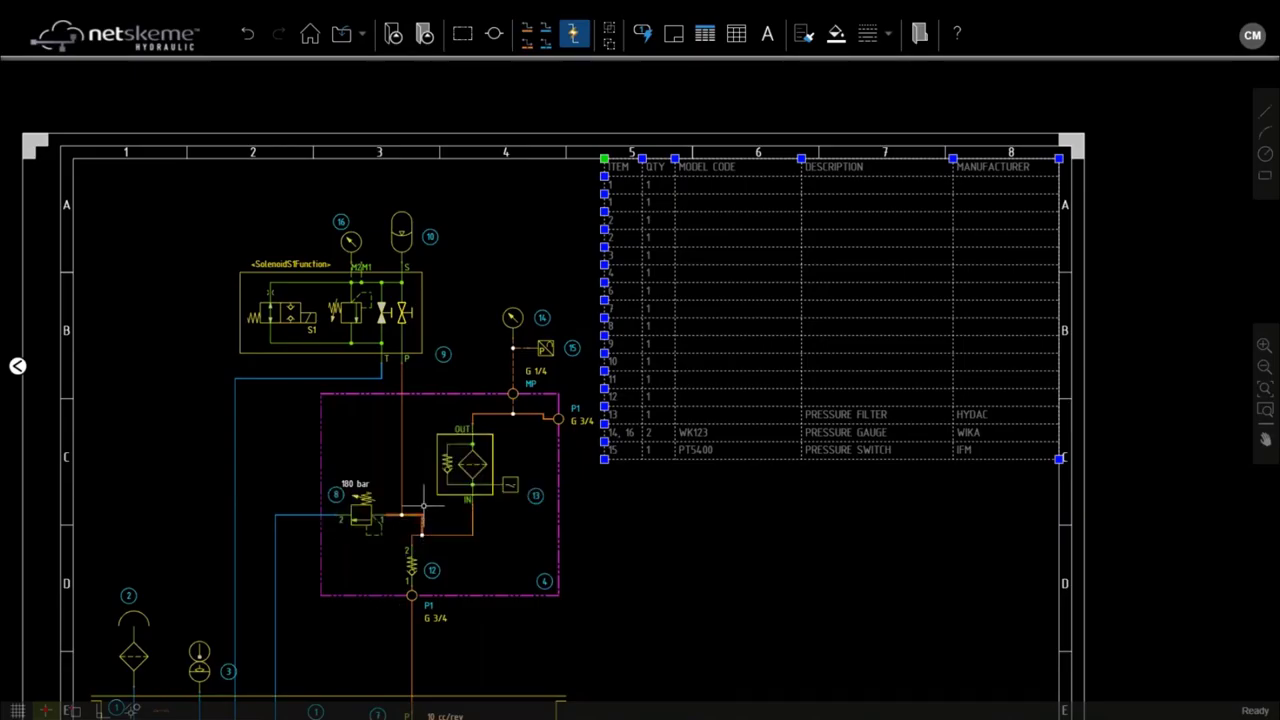
click(659, 379)
click(692, 461)
scroll(692, 461, down, 3)
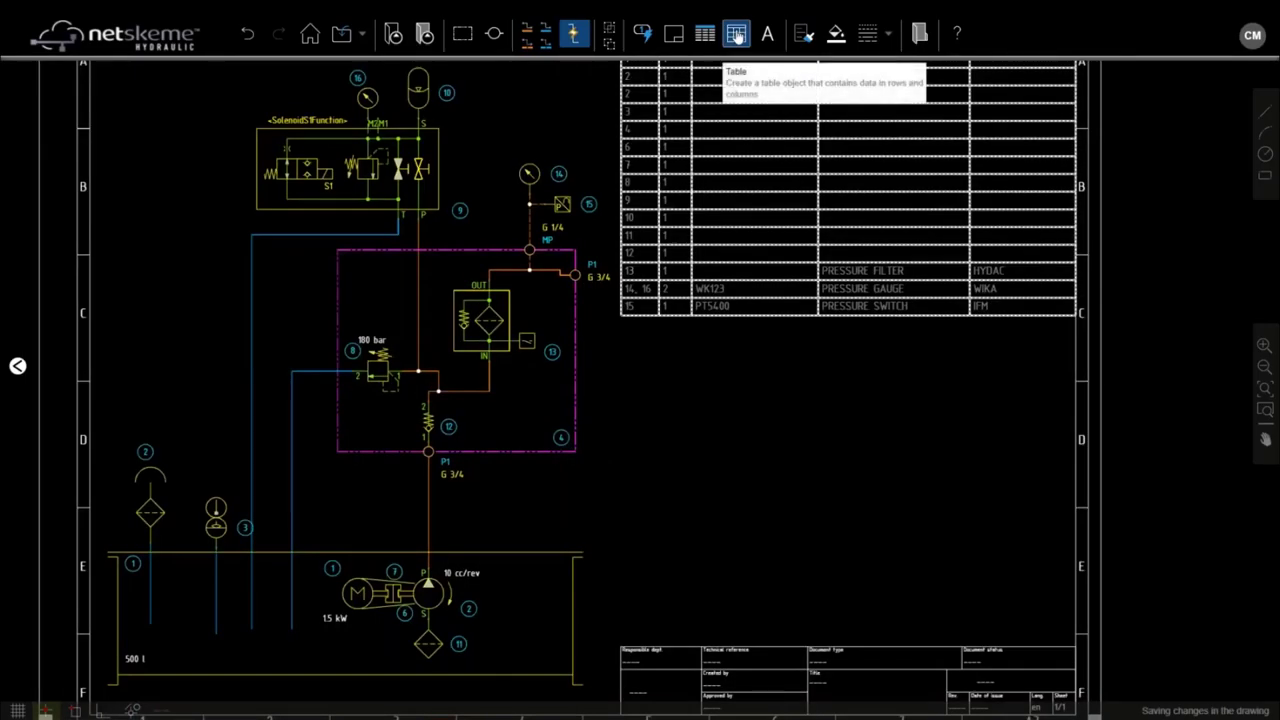
Step: Insert a 3x3 table below the parts list with headers port ID, SIZE and TYPE
click(736, 35)
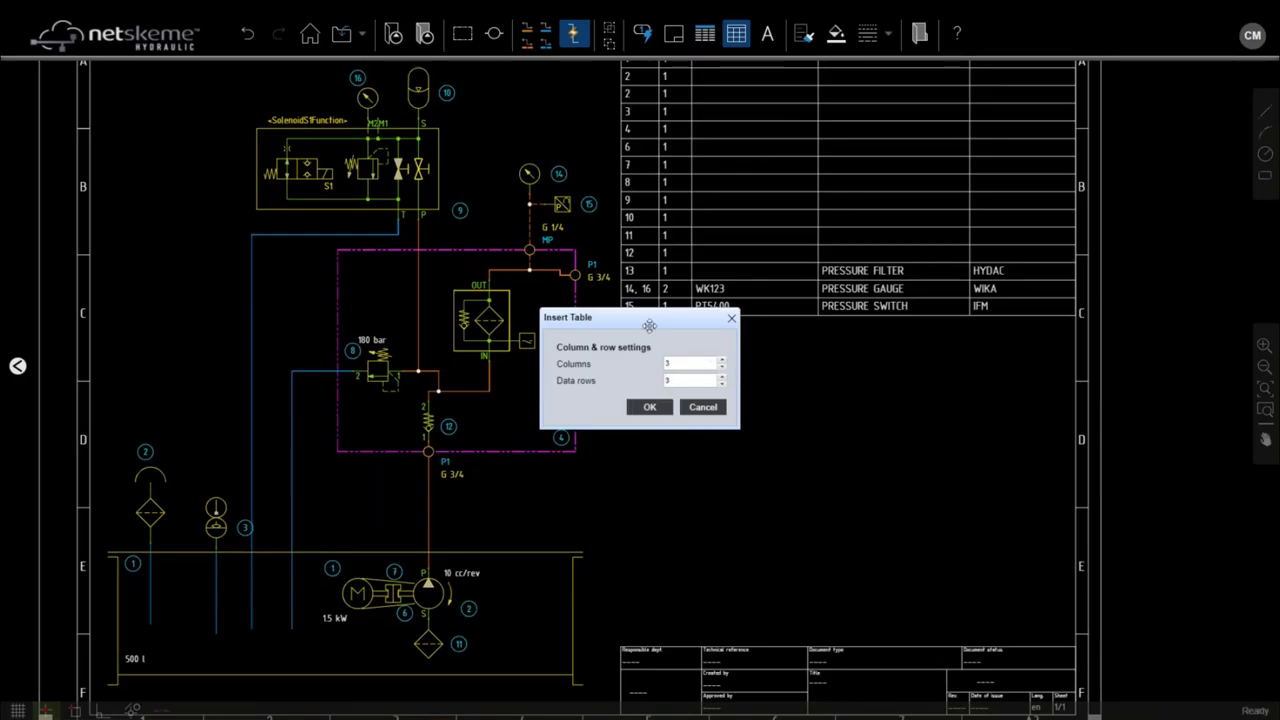
click(653, 409)
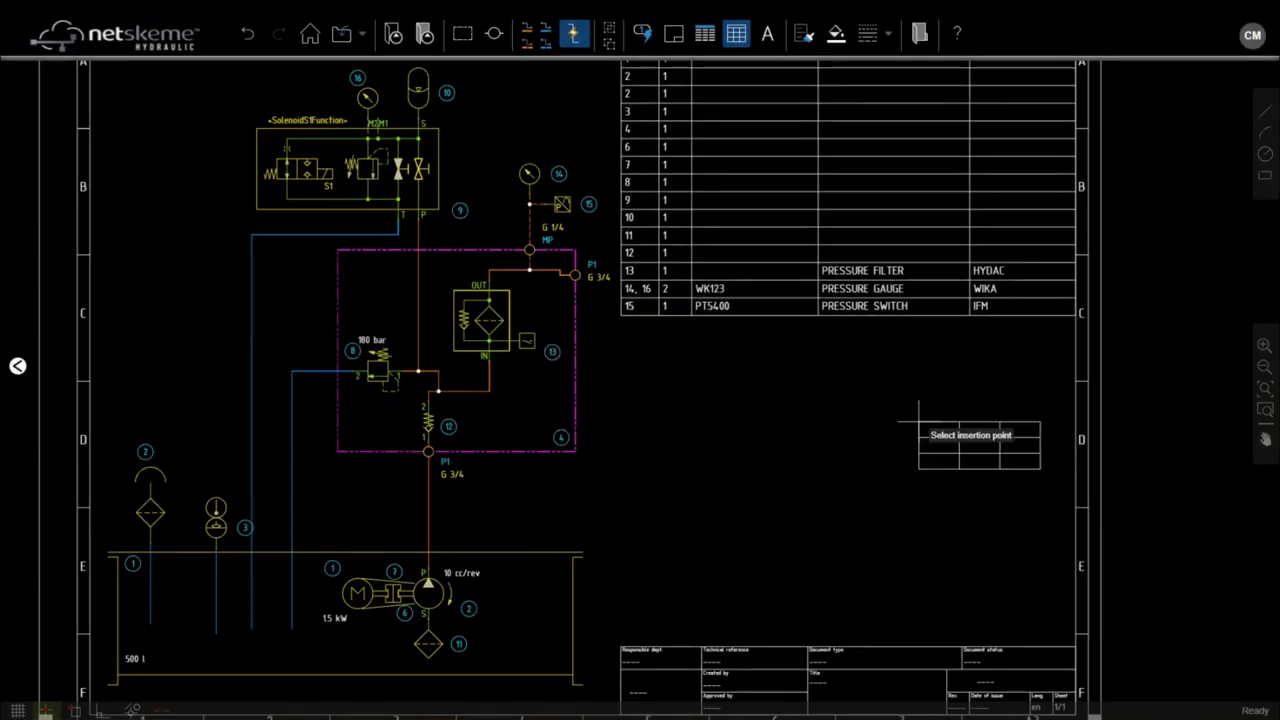
click(956, 427)
scroll(956, 427, up, 3)
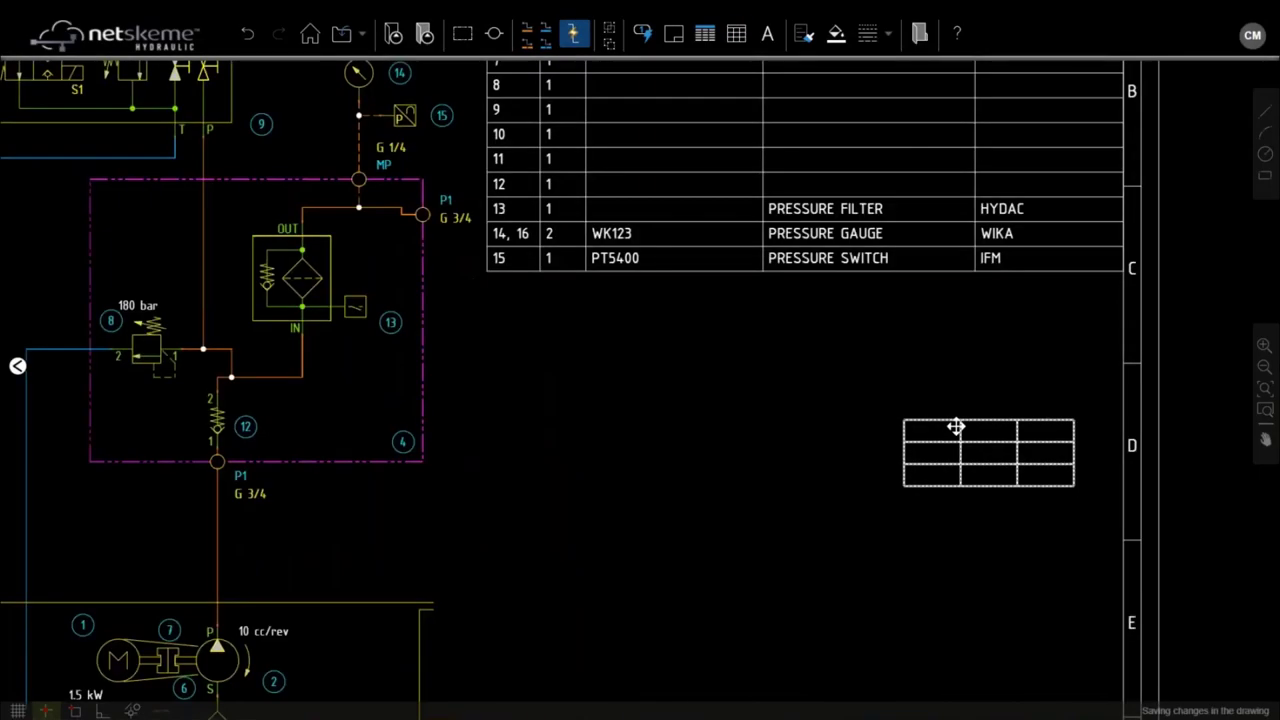
text(port)
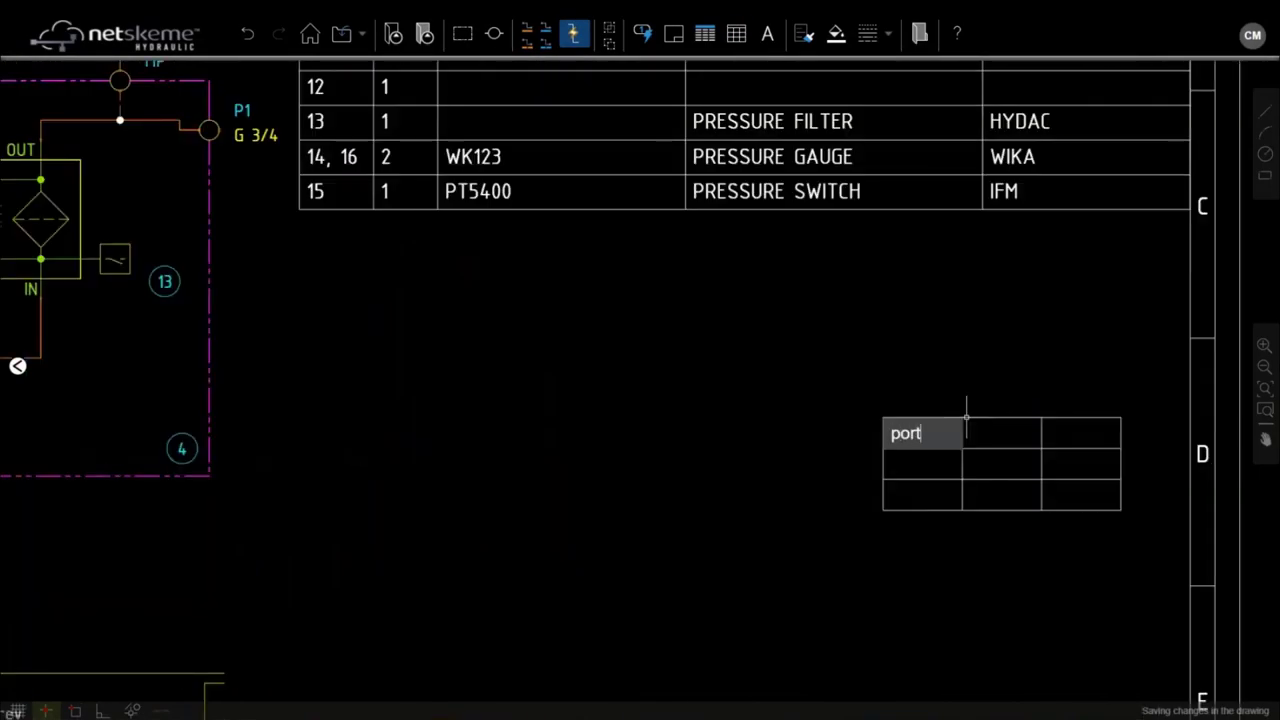
text( ID)
key(Tab)
text(SIZE)
key(Tab)
text(TYPE)
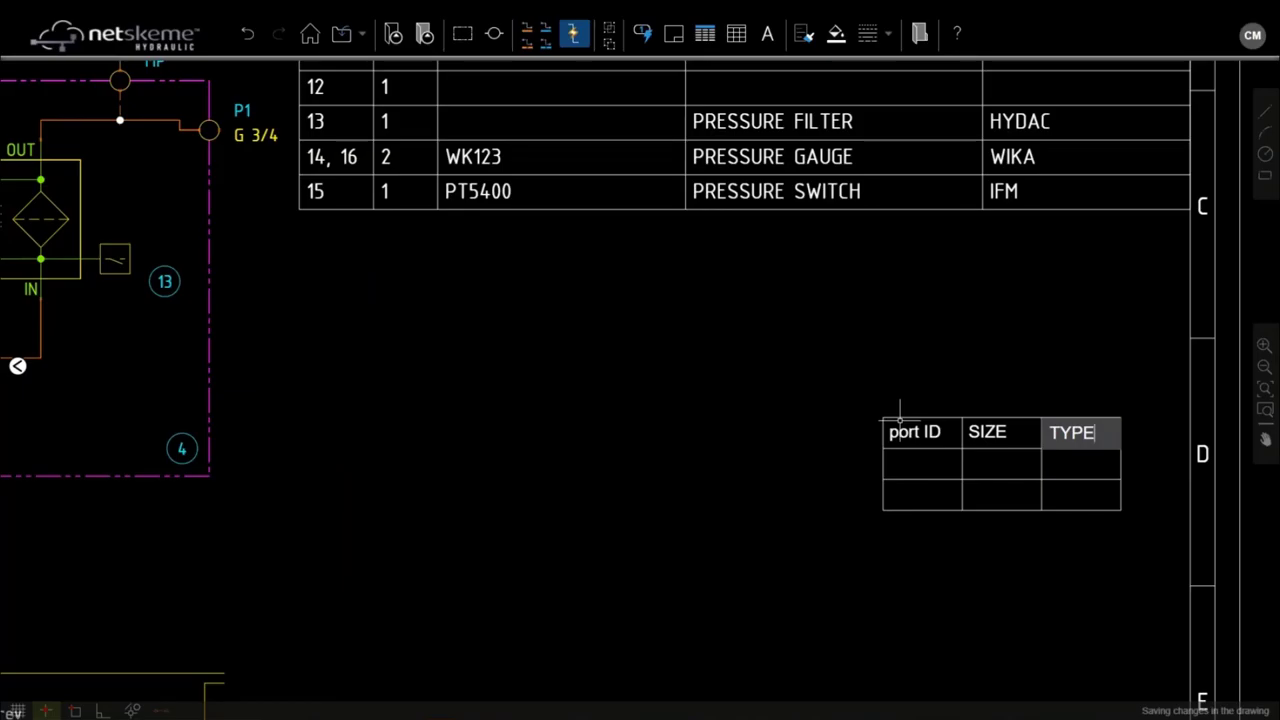
click(903, 433)
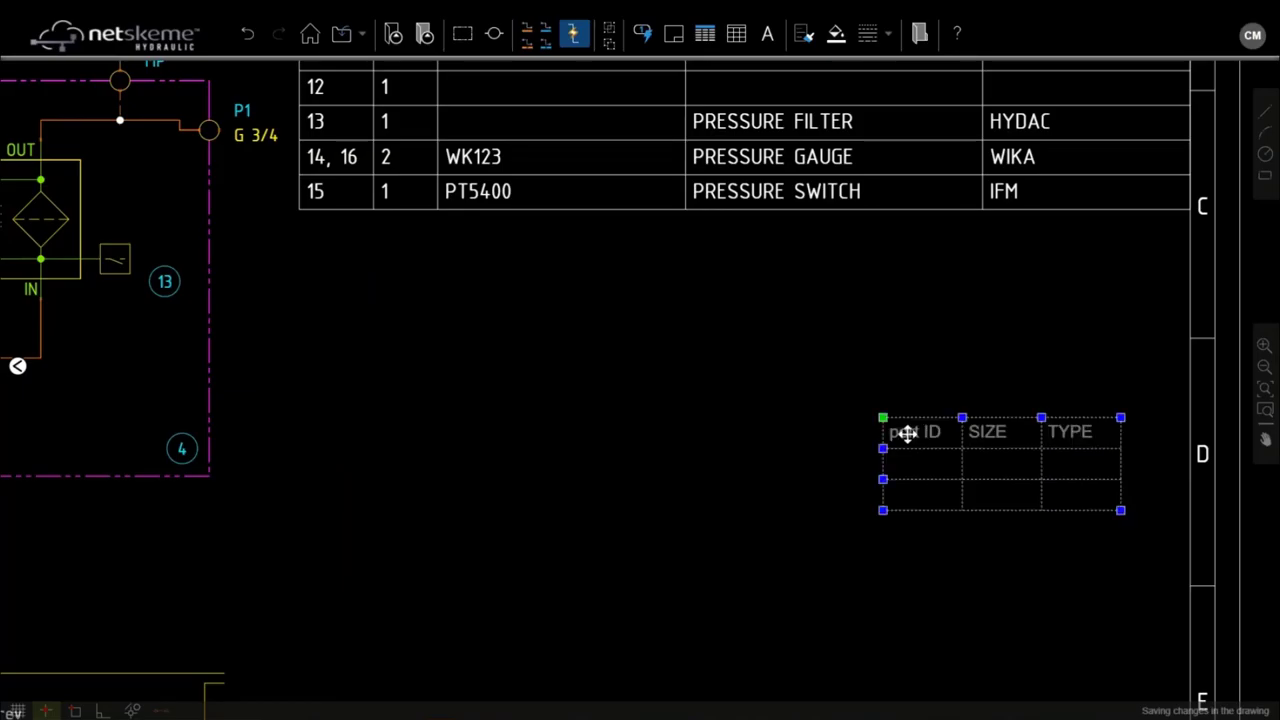
Step: Capitalise the first header so it reads PORT ID
double_click(916, 430)
double_click(917, 429)
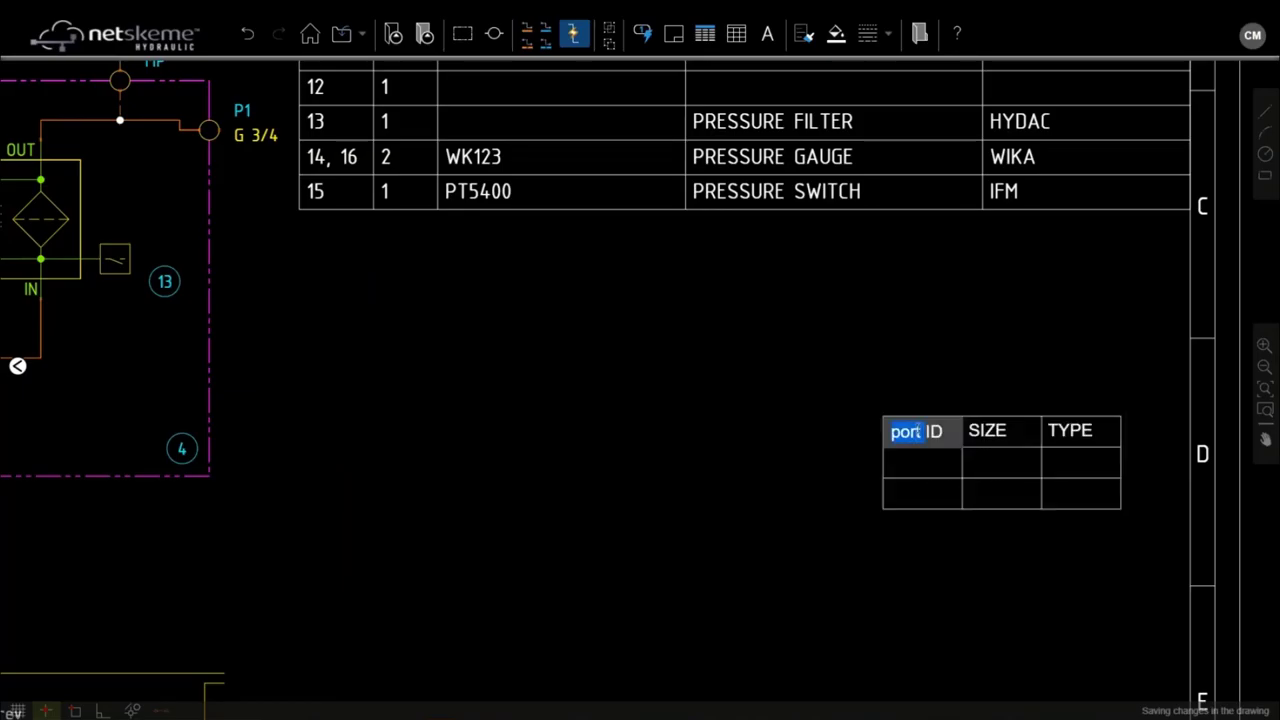
text(PORT)
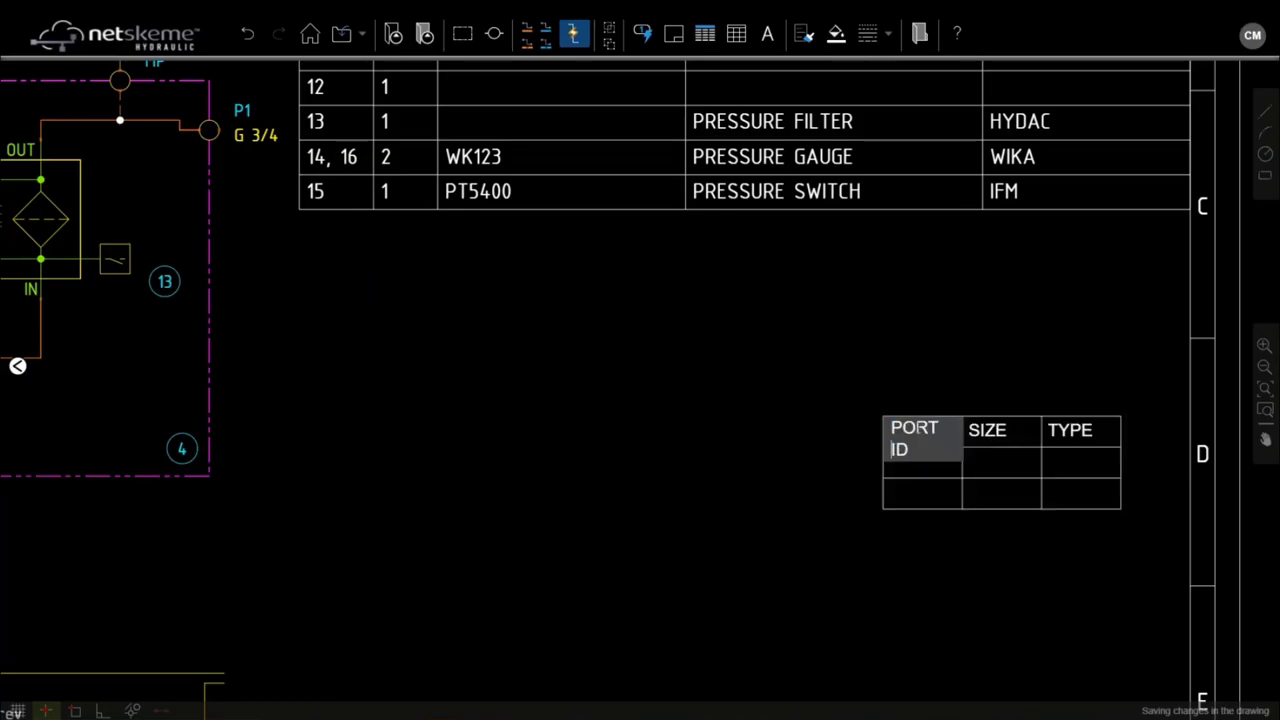
click(908, 465)
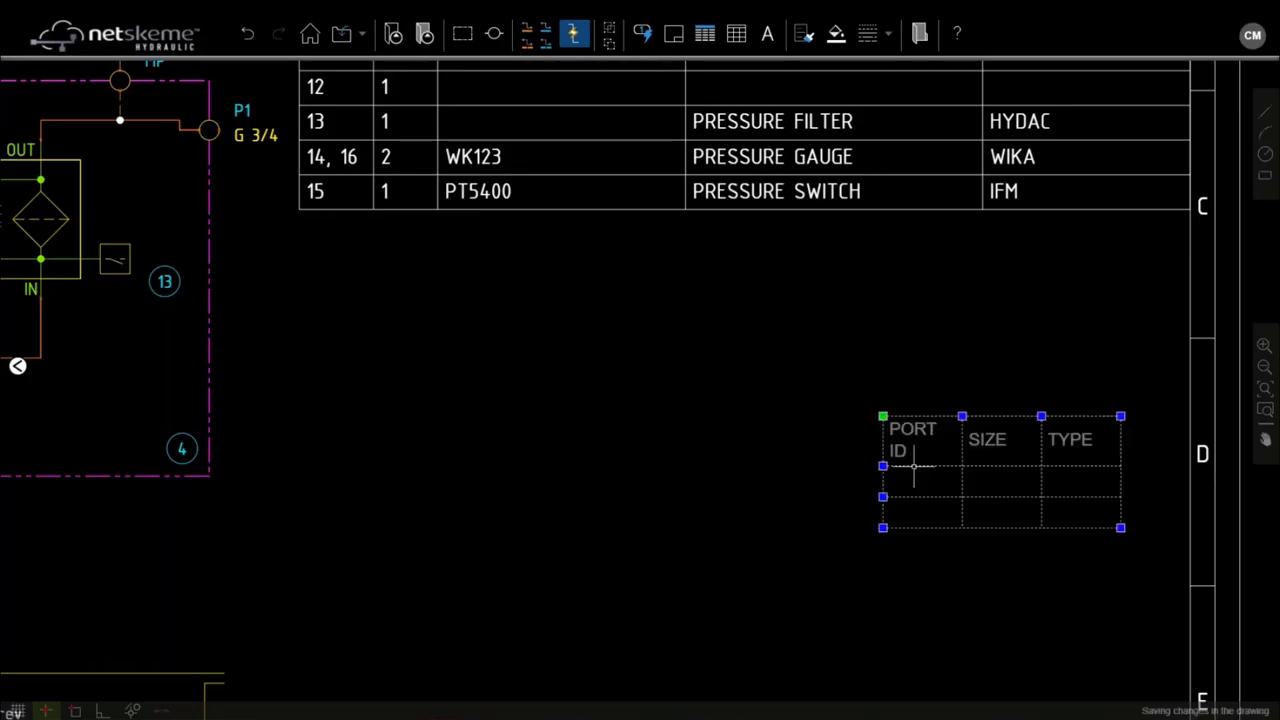
Step: Fill the first row with port P, P1, size 3/4, type BSP
scroll(335, 280, down, 2)
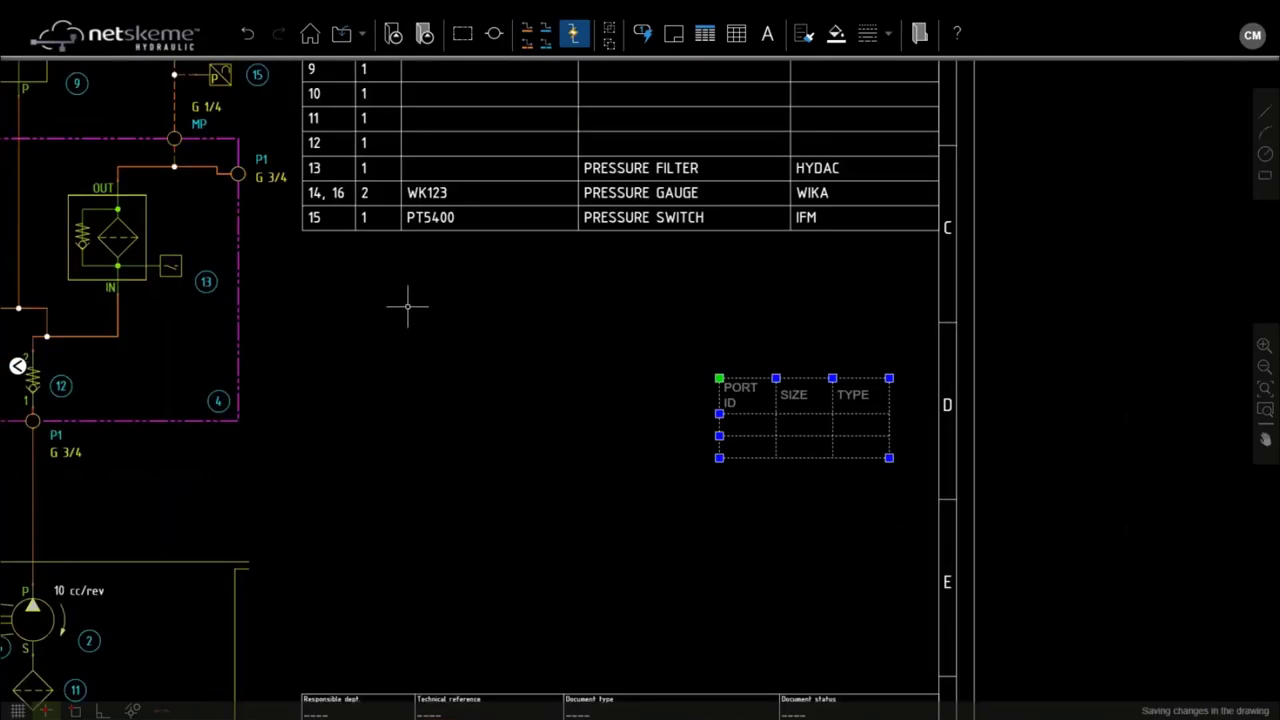
drag(447, 303, 698, 332)
double_click(980, 451)
text(P1 P1)
key(Tab)
text(3/)
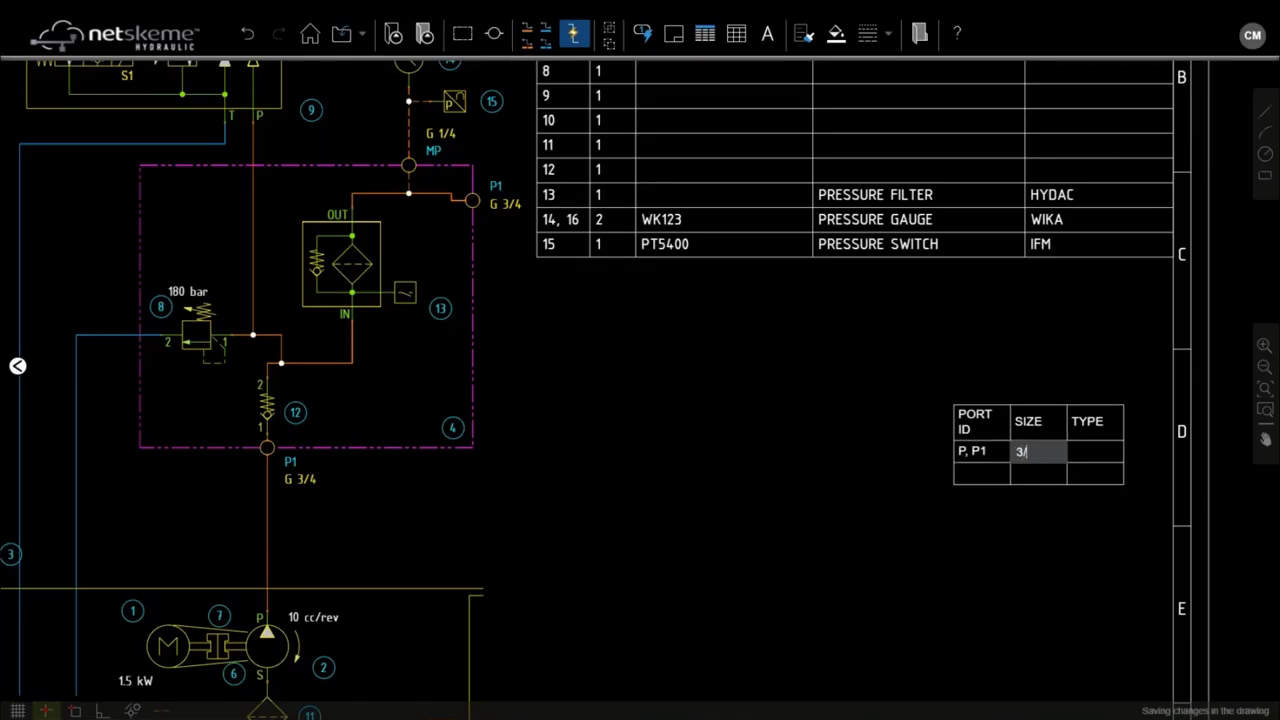
text(4)
key(Tab)
text(BP)
key(BackSpace)
text(SP)
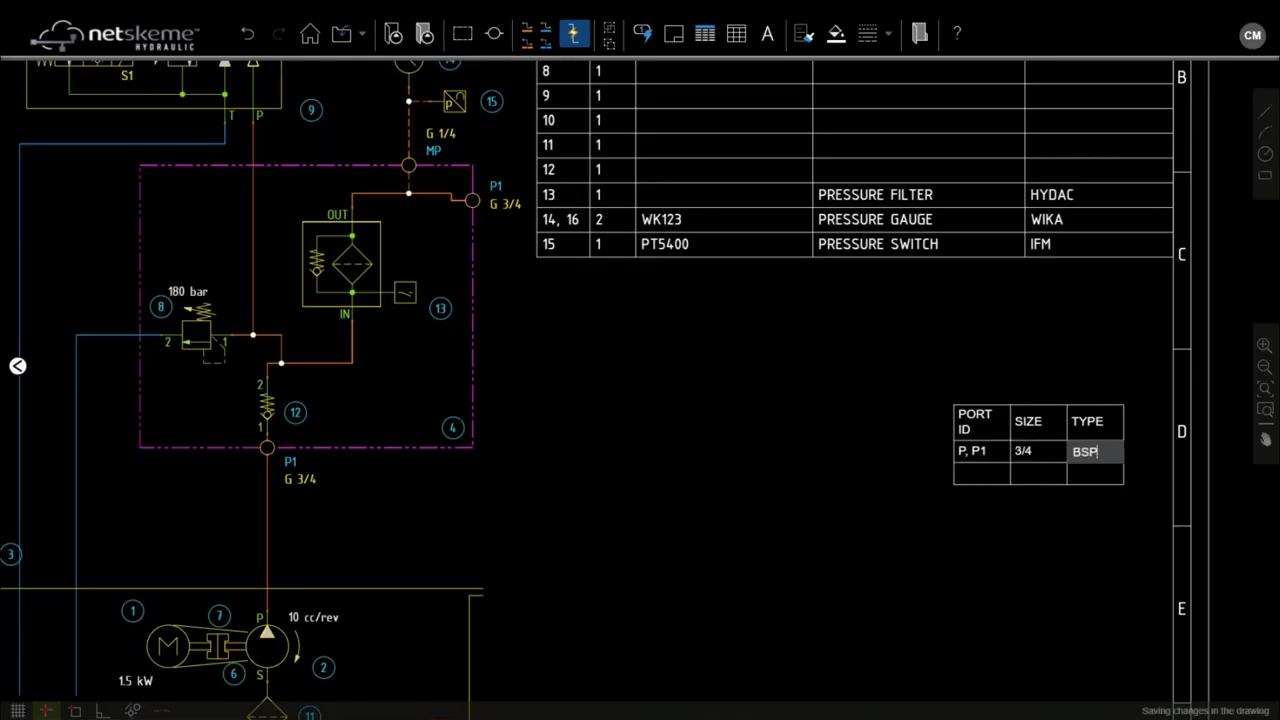
click(987, 473)
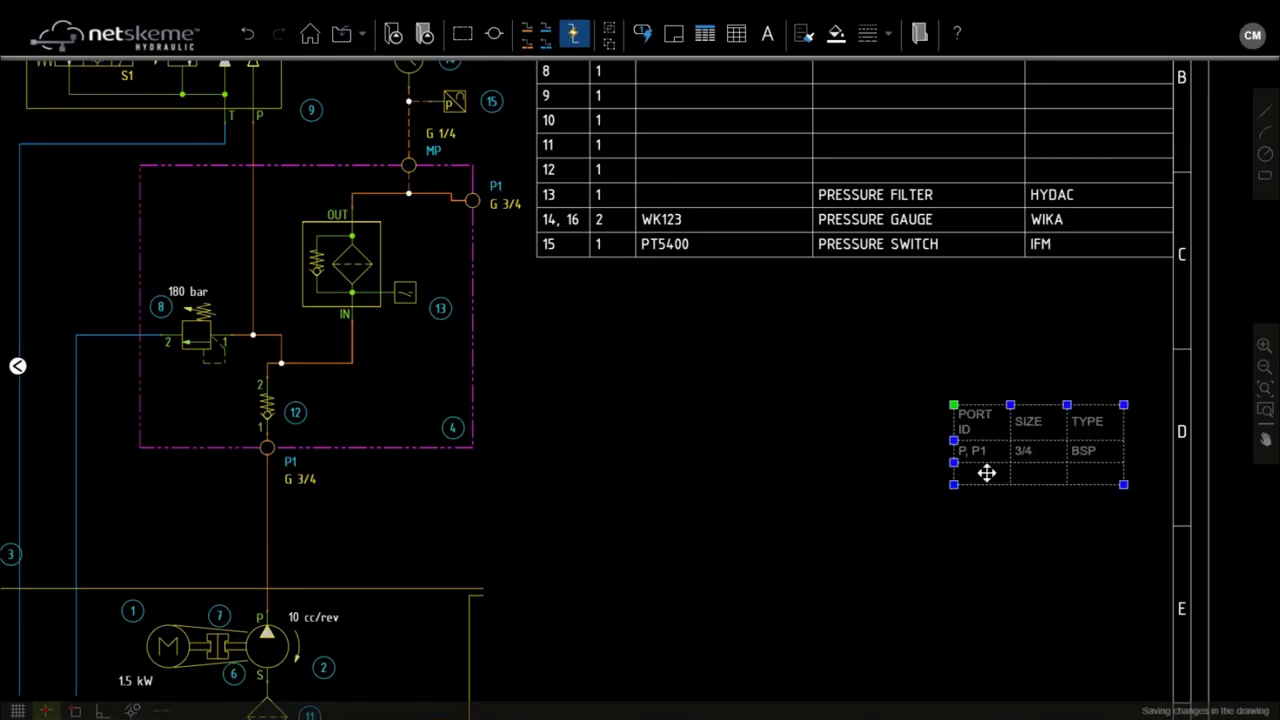
Step: Fill the second row with port MP, size 1/4, type BSP
double_click(987, 473)
text(MP)
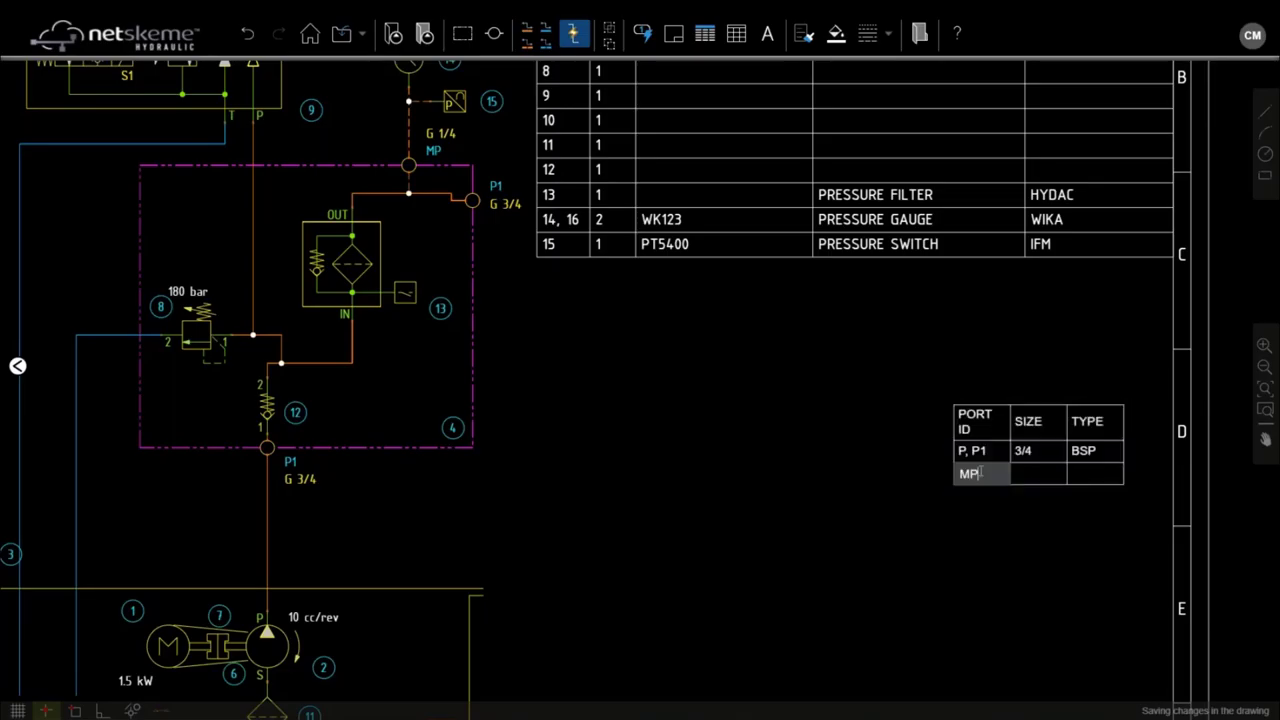
key(Tab)
text(1/4)
key(Tab)
text(BSP)
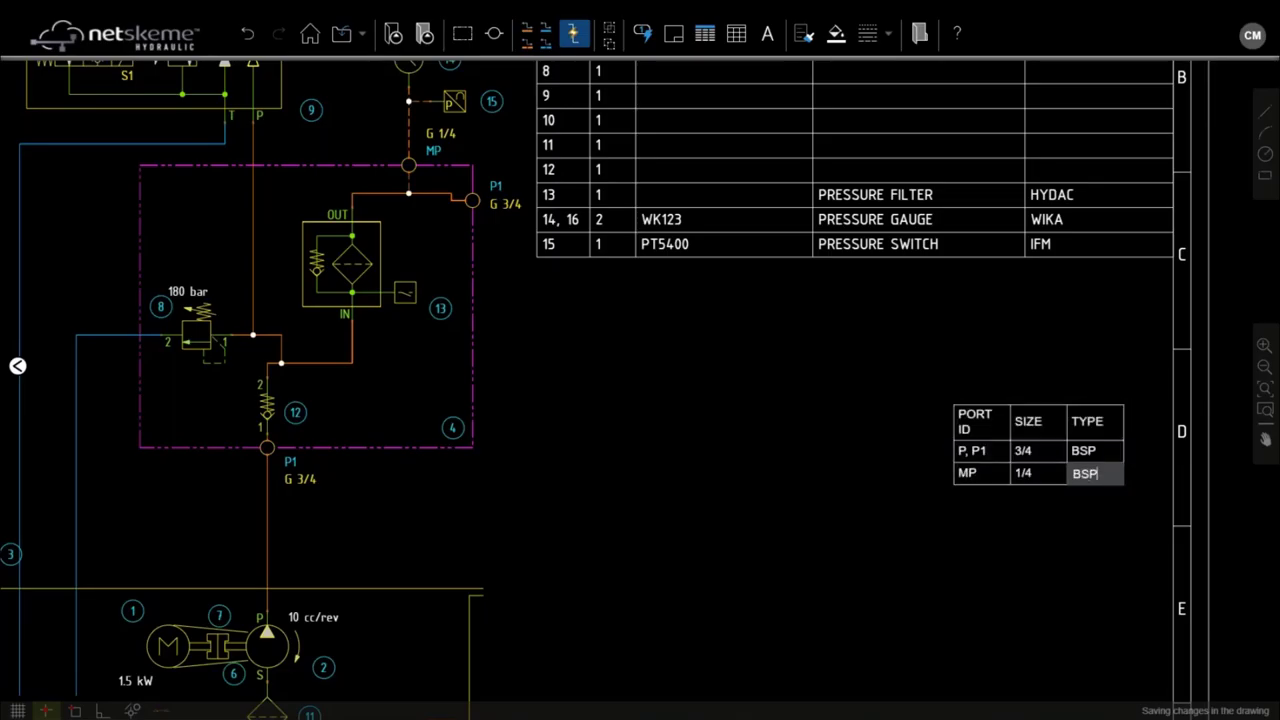
click(907, 332)
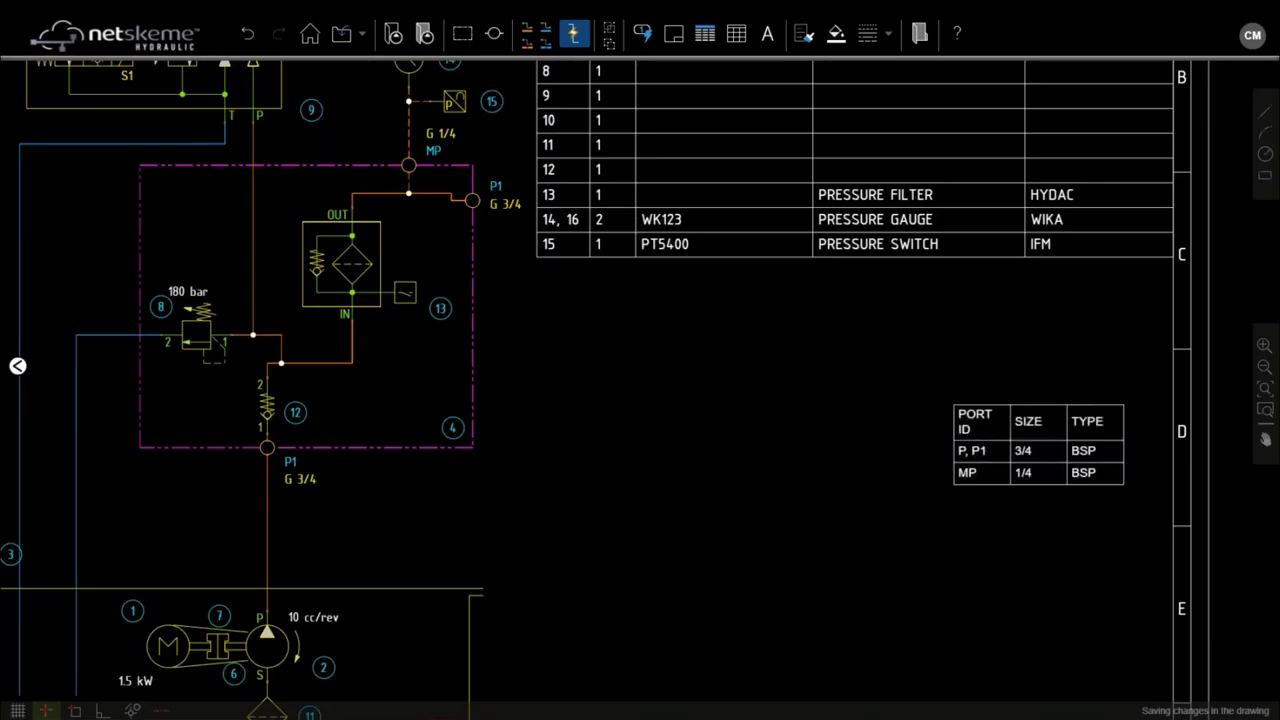
Step: Widen the port table columns so the PORT ID and TYPE headings fit on one line
click(956, 418)
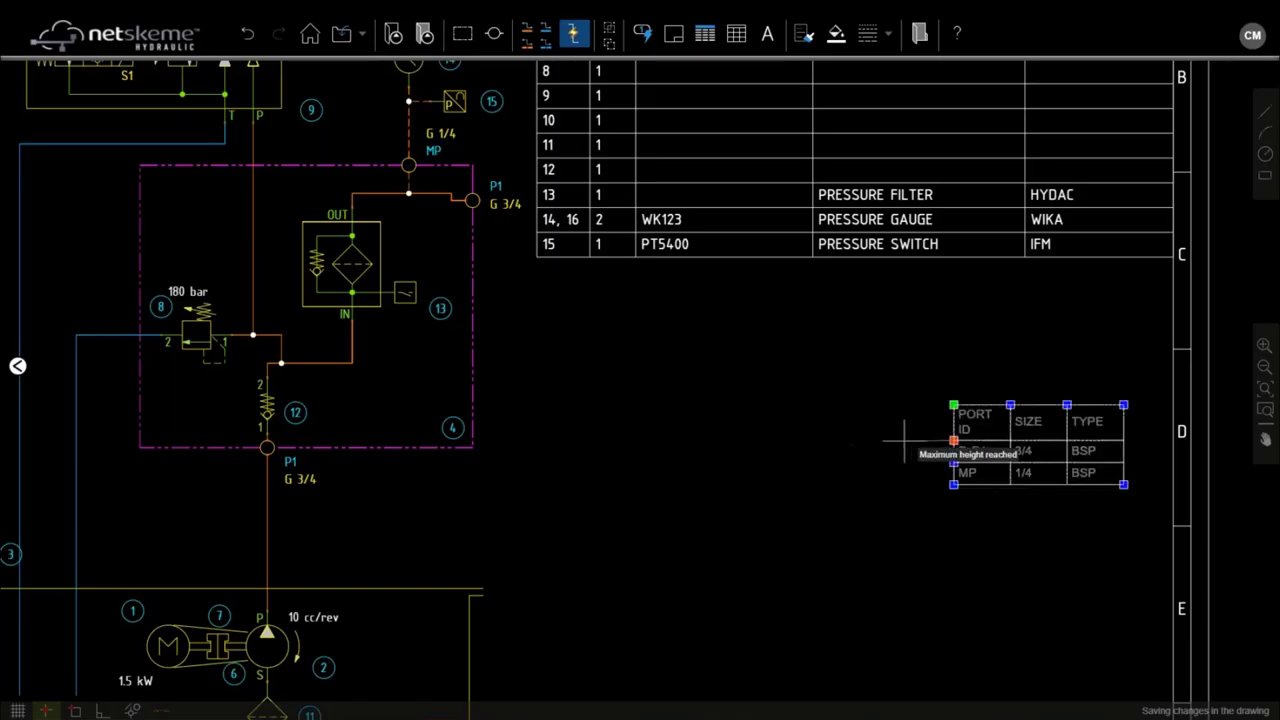
click(1031, 405)
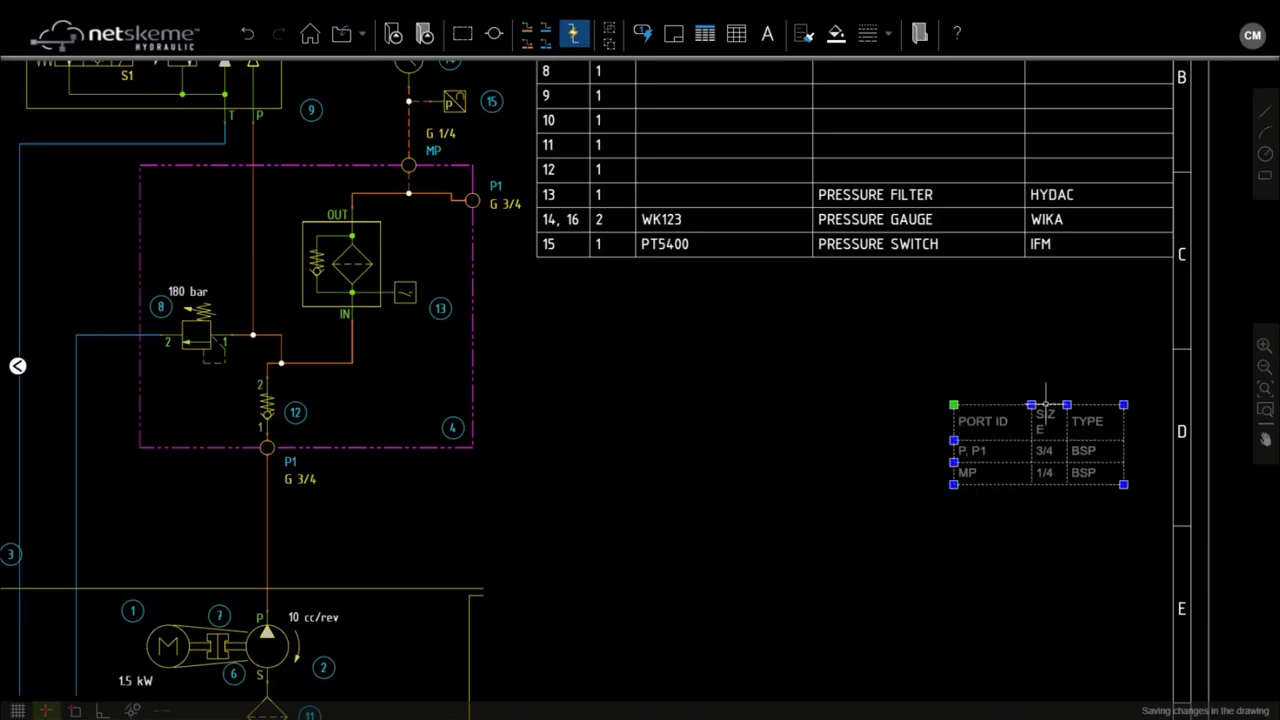
click(1067, 405)
click(1088, 405)
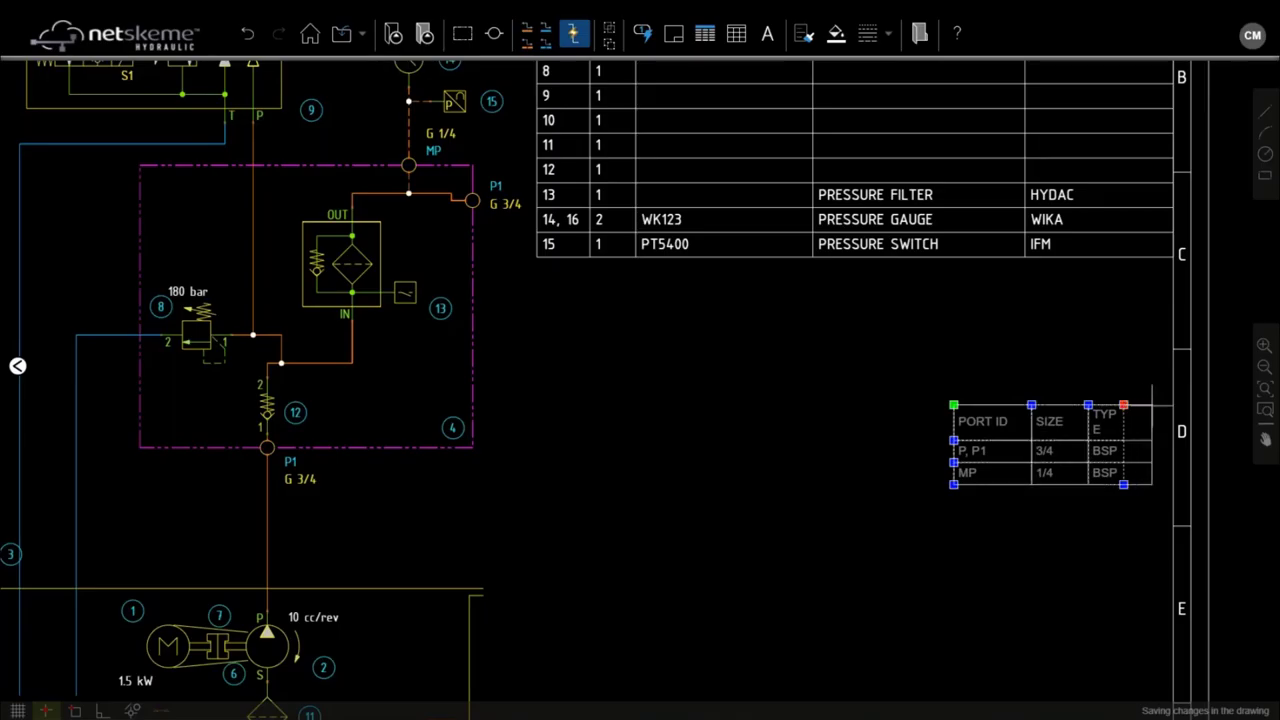
click(1124, 405)
scroll(1100, 378, down, 3)
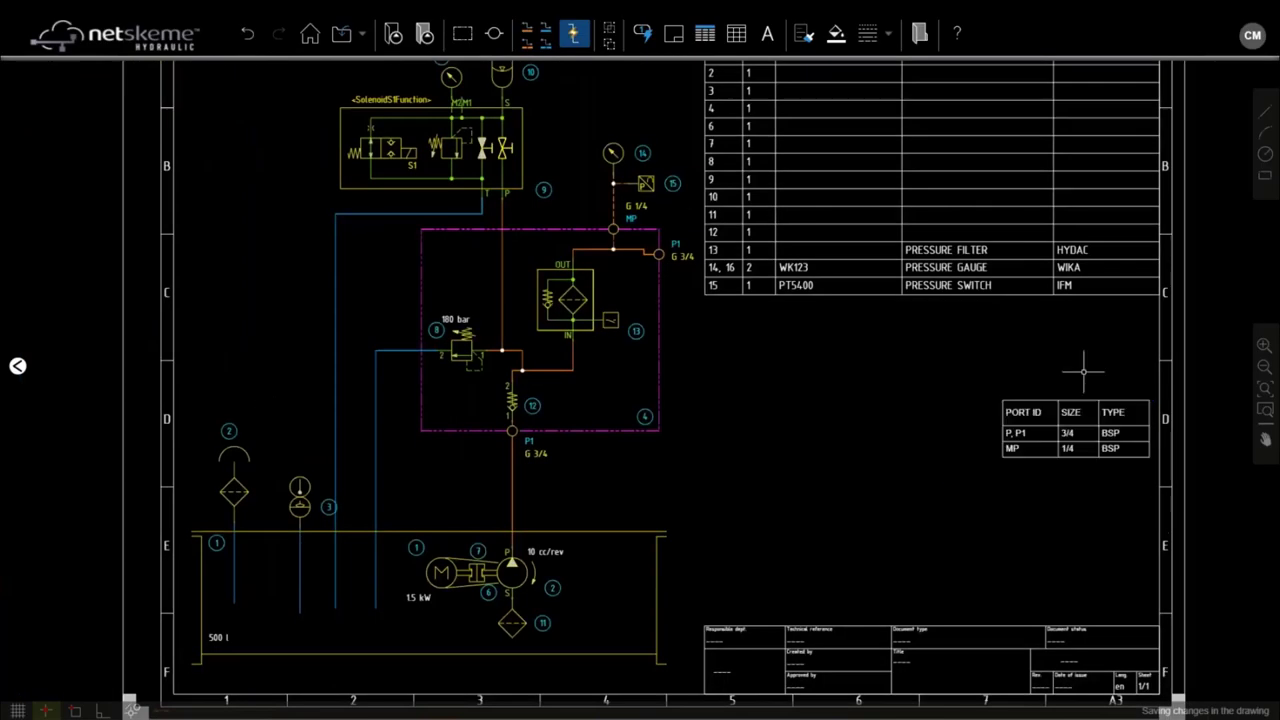
scroll(1017, 375, up, 1)
Step: Move the port table to the sheet's left side, beside the schematic
click(923, 423)
mouse_move(1017, 375)
mouse_down()
mouse_move(941, 389)
mouse_move(923, 422)
mouse_move(693, 426)
mouse_up()
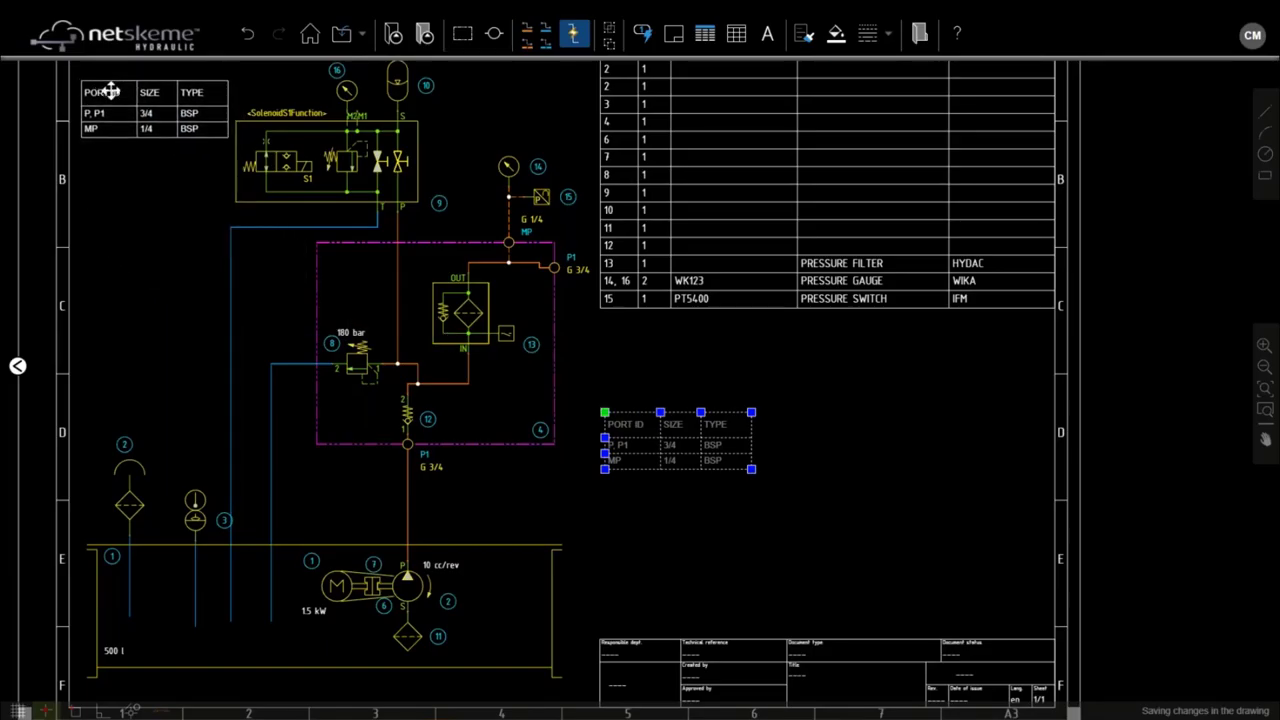
click(109, 91)
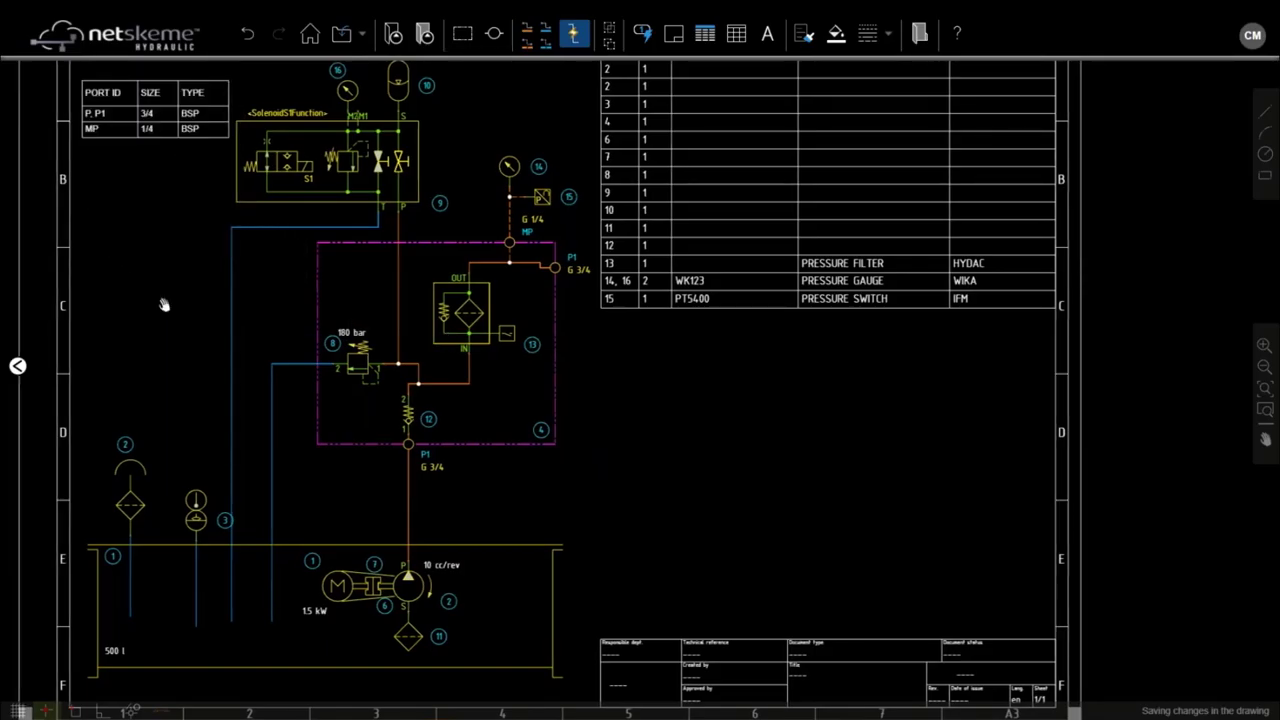
drag(163, 303, 243, 434)
key(ctrl+z)
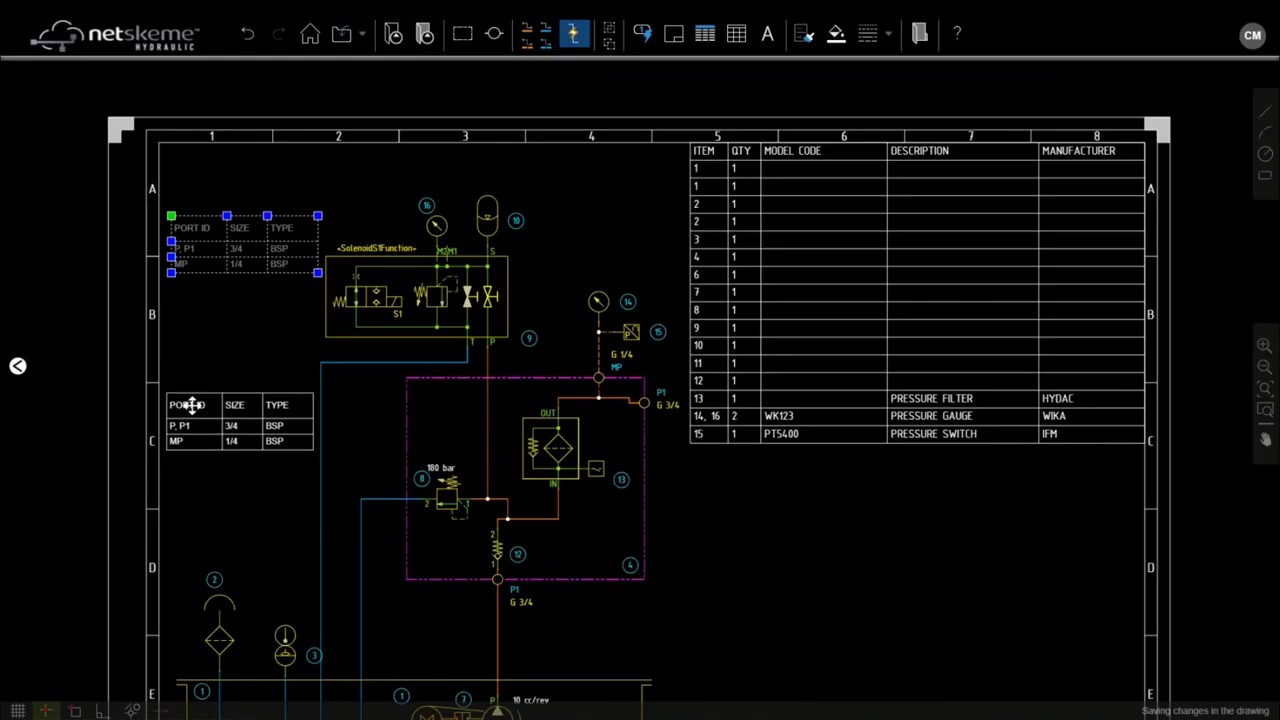
Step: Export the schematic as DWG 2018 to the Desktop, named NetSkemeWebinar
scroll(787, 524, down, 2)
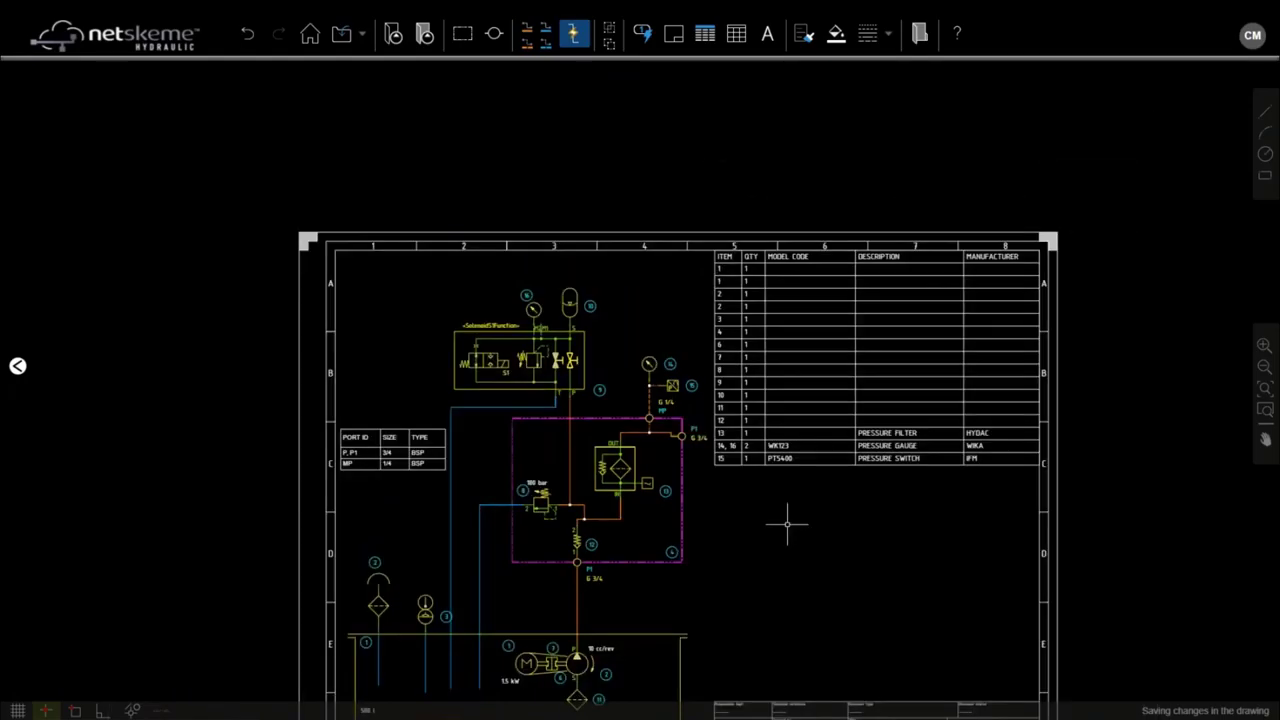
mouse_move(787, 524)
mouse_down()
mouse_move(678, 320)
mouse_move(639, 432)
mouse_up()
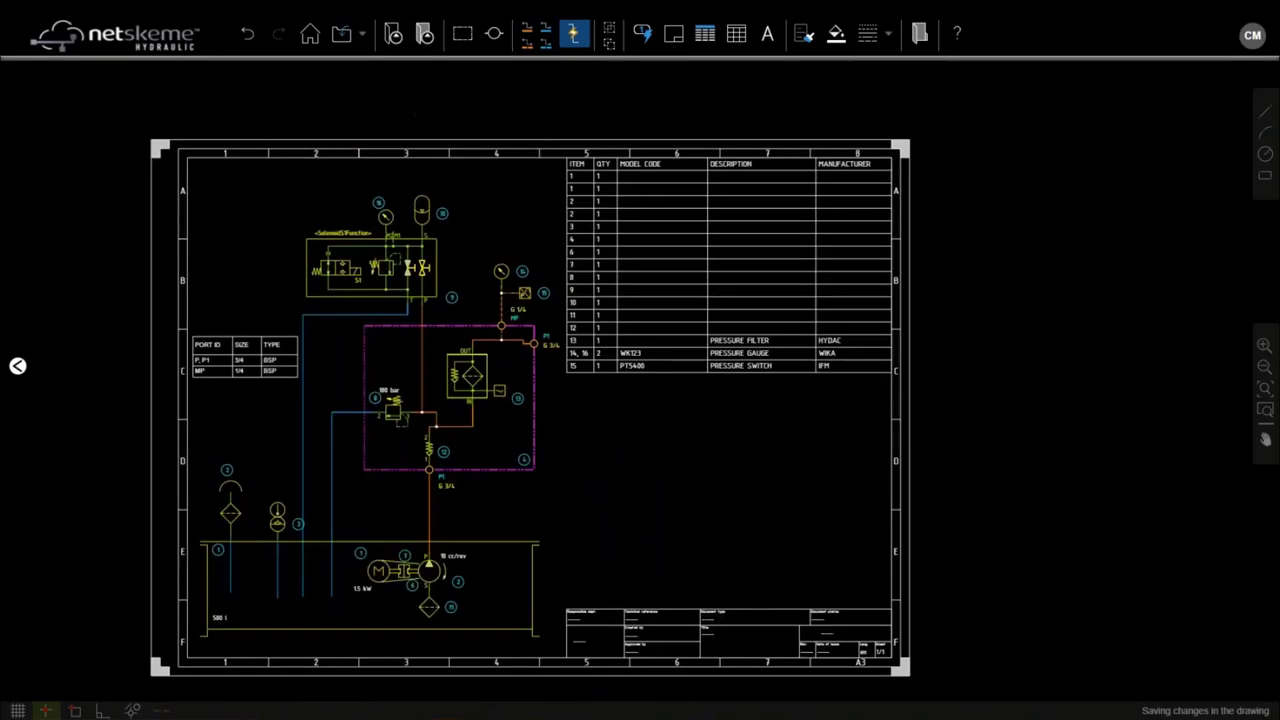
scroll(646, 400, left, 2)
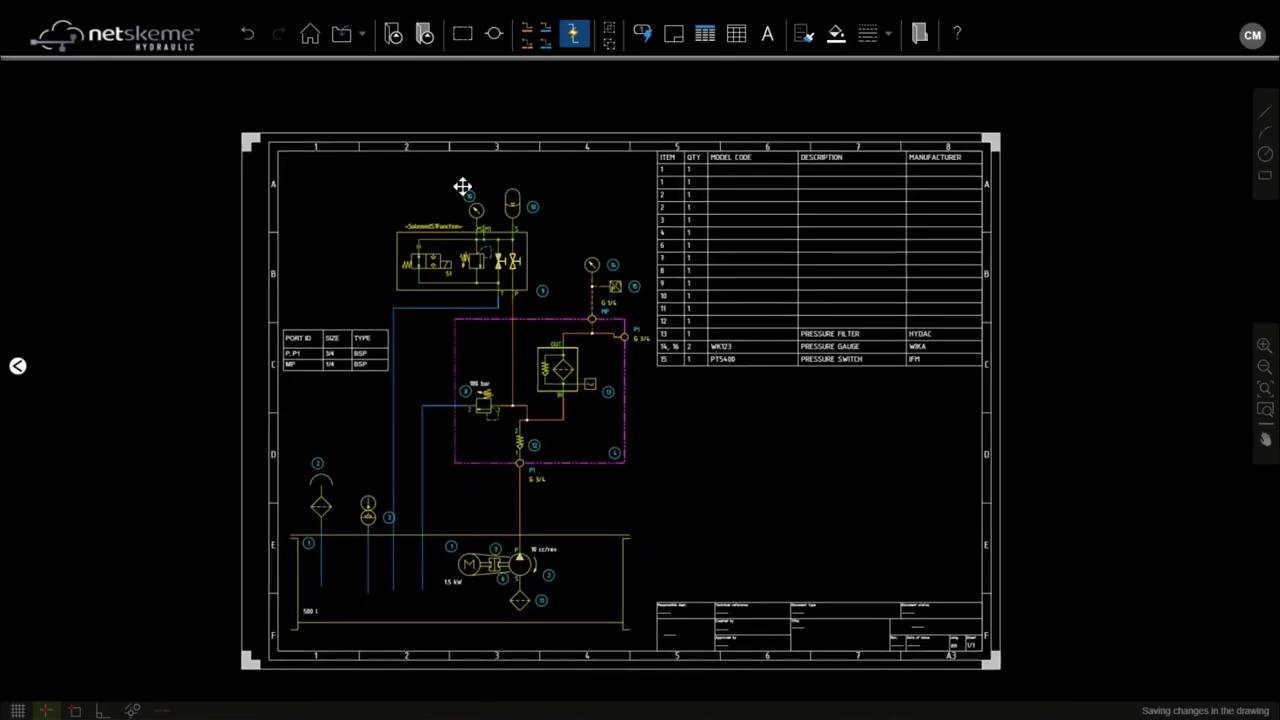
click(362, 34)
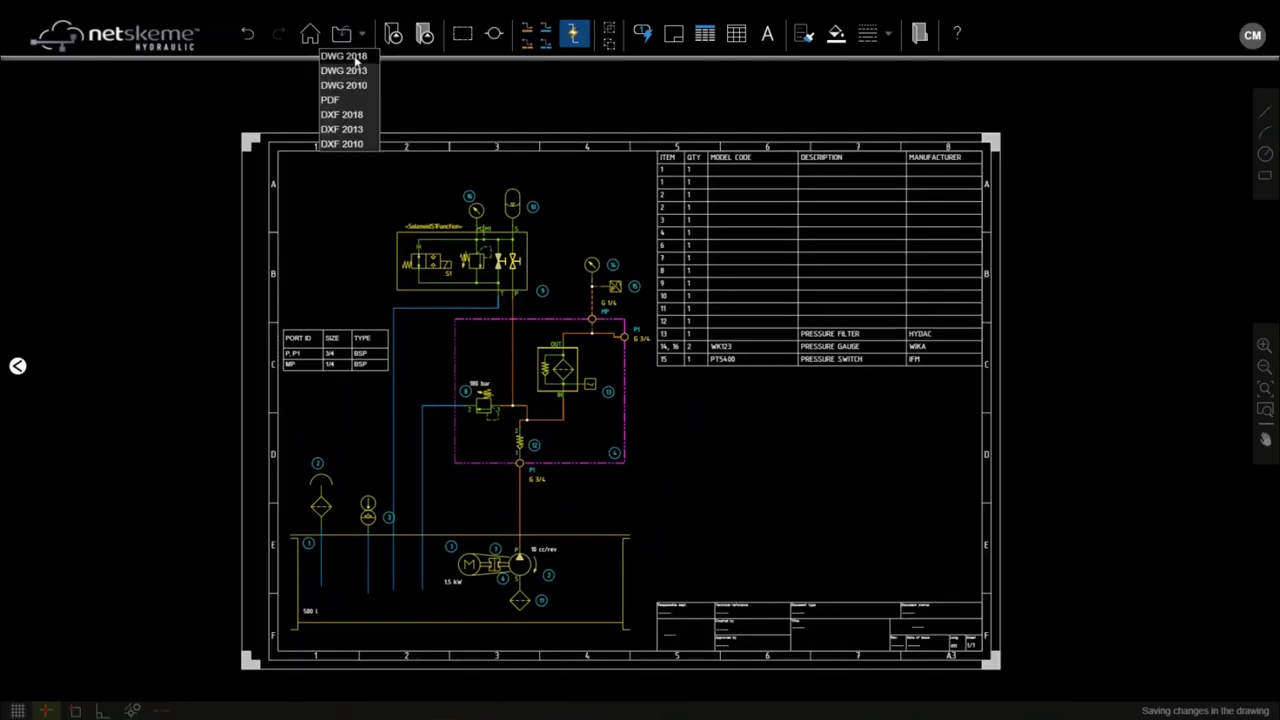
click(357, 58)
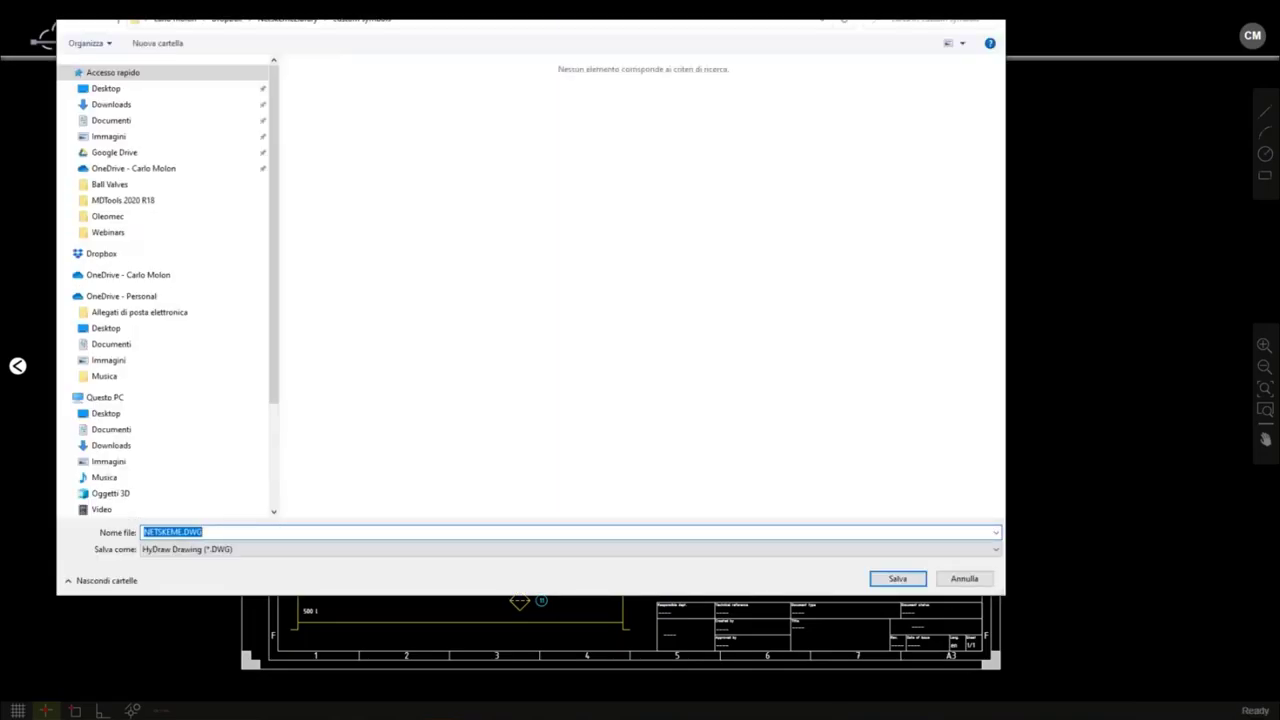
click(105, 89)
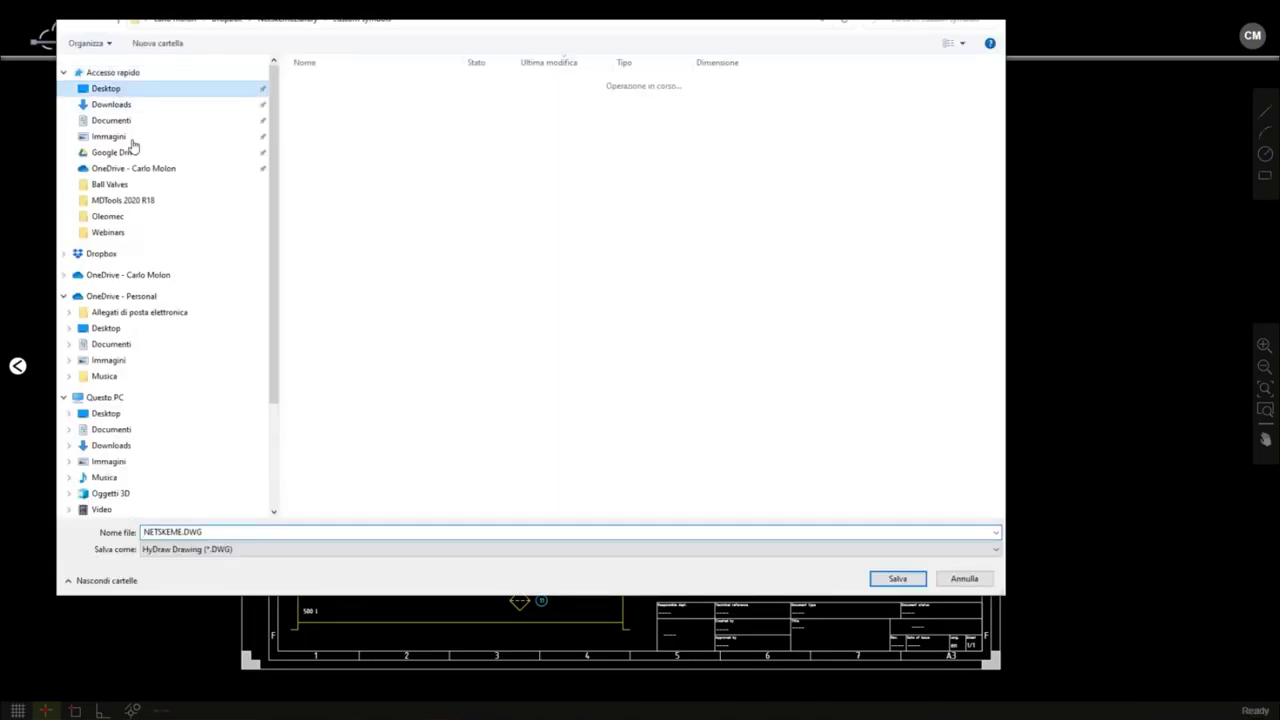
double_click(206, 532)
text(NetSkemeW)
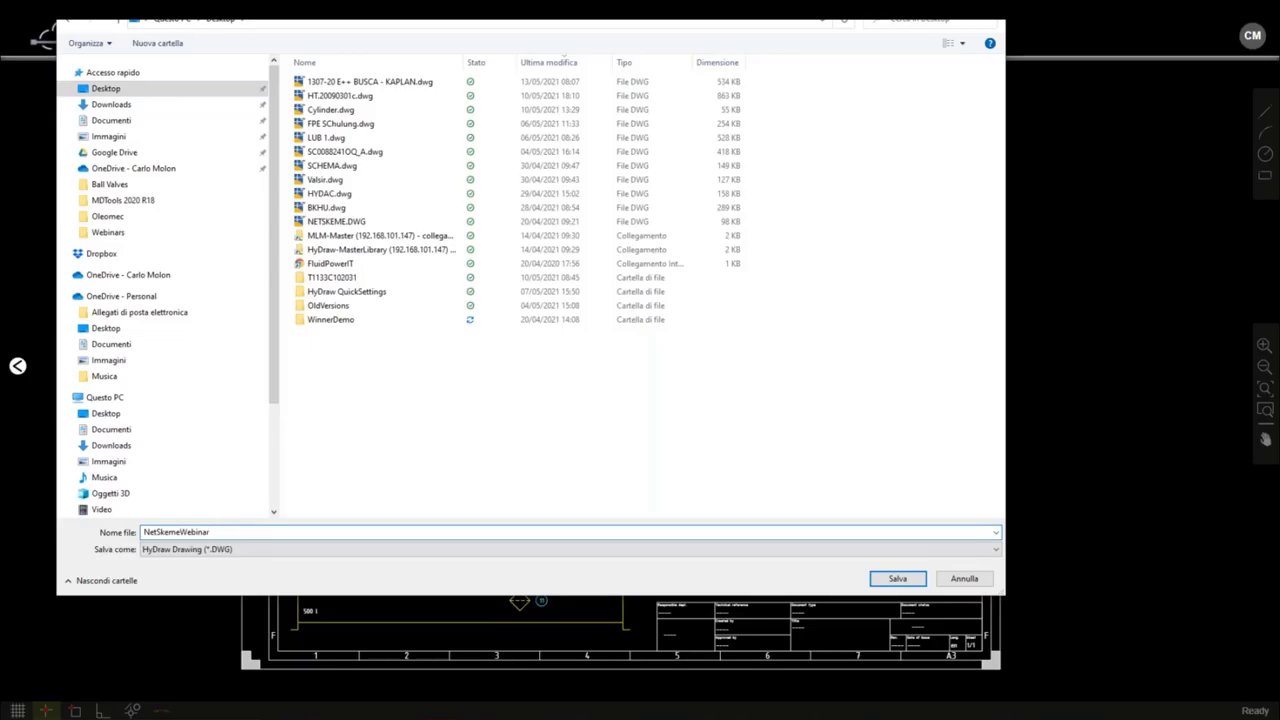
text(ebinar)
key(Return)
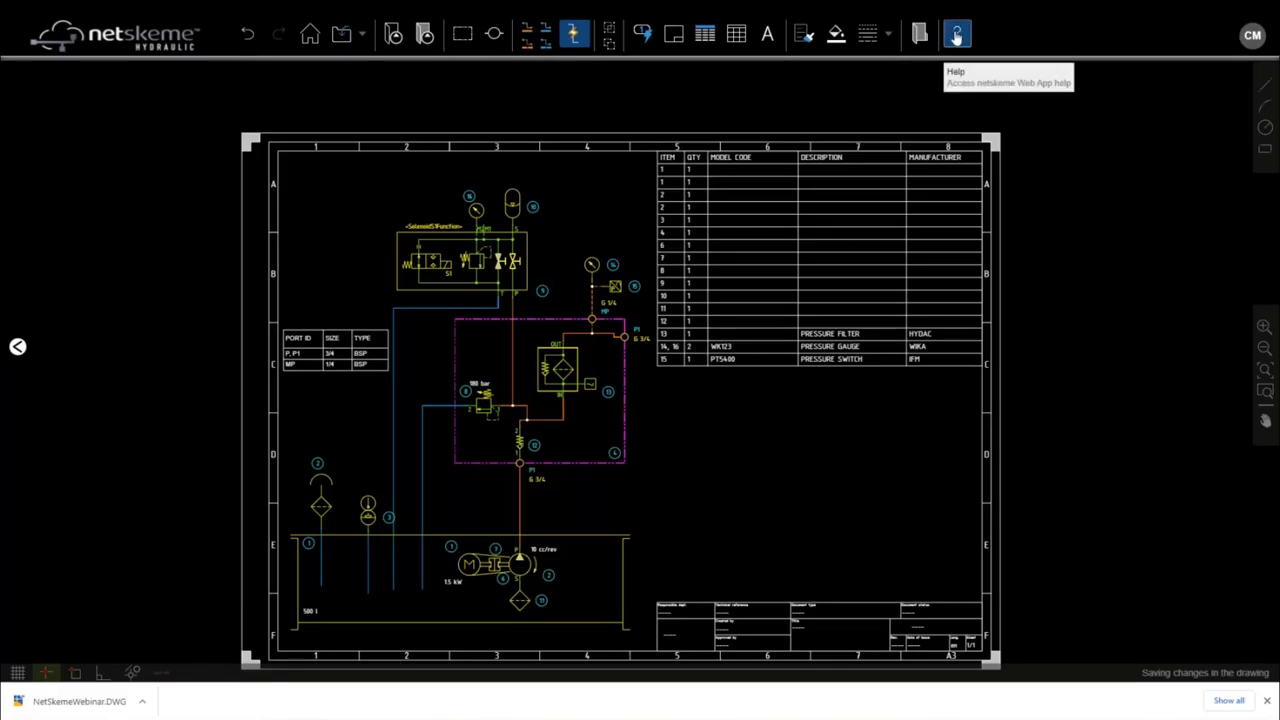
click(956, 35)
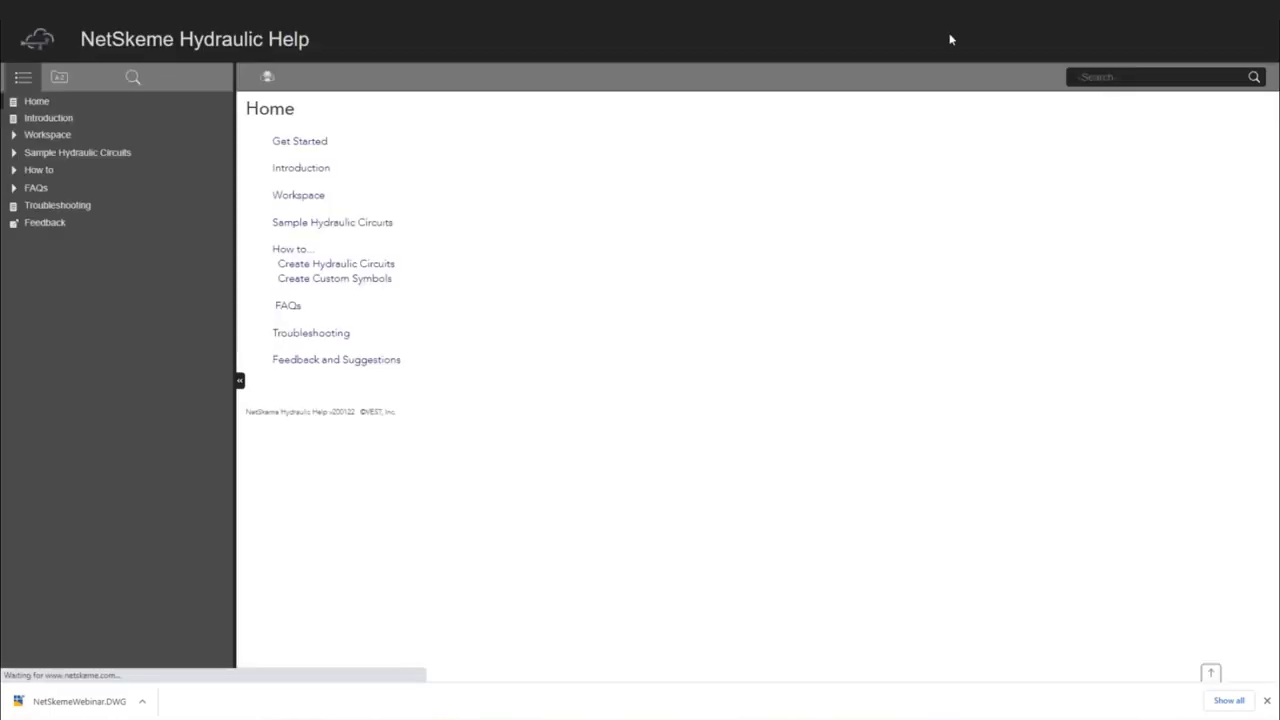
click(15, 171)
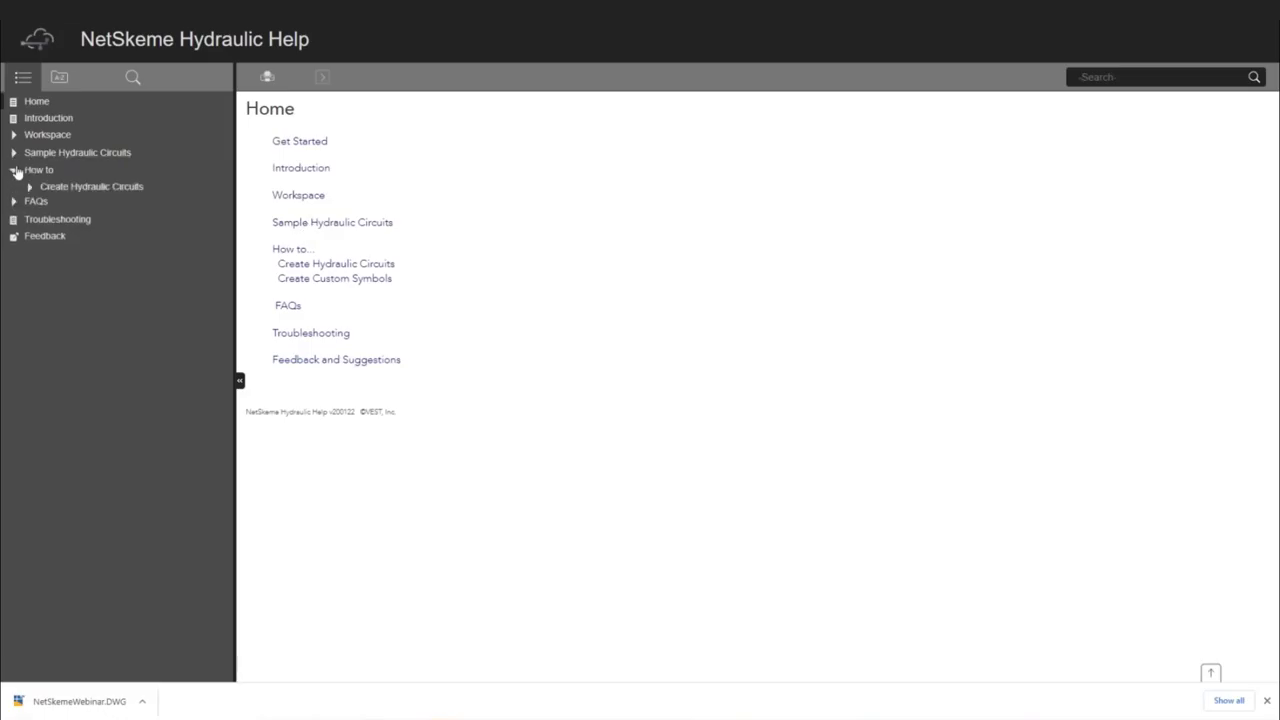
click(93, 188)
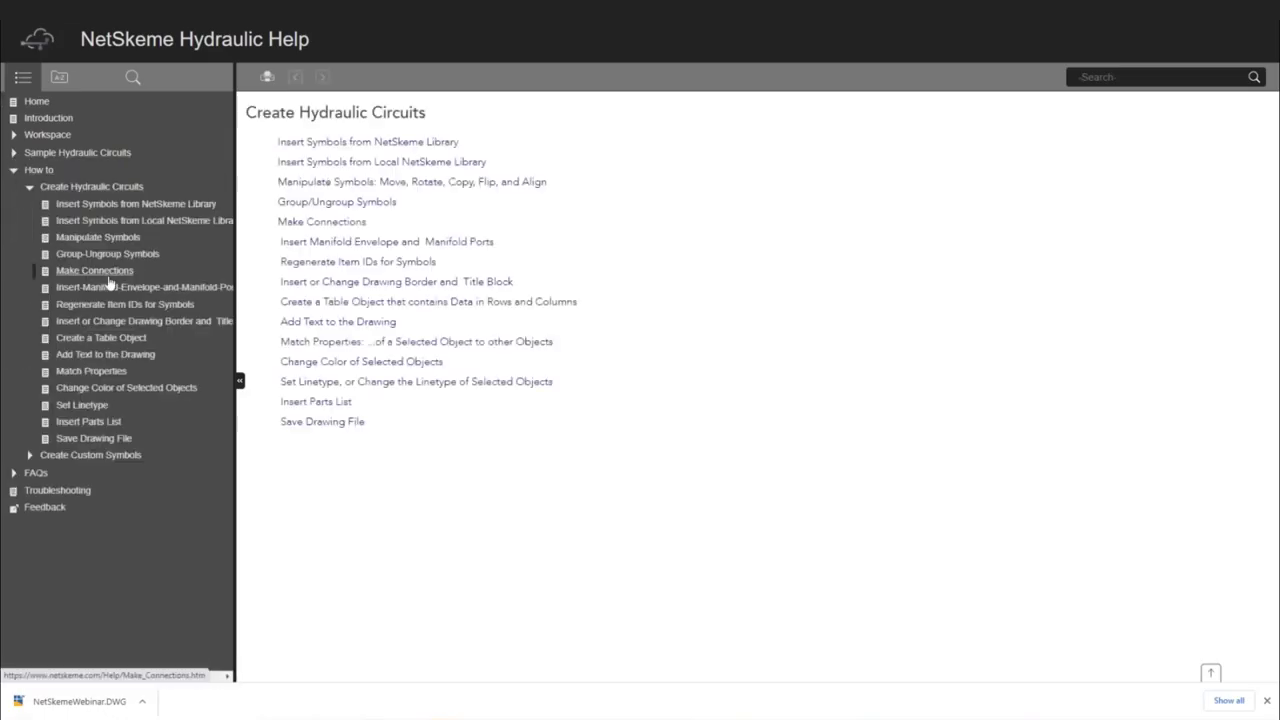
click(94, 272)
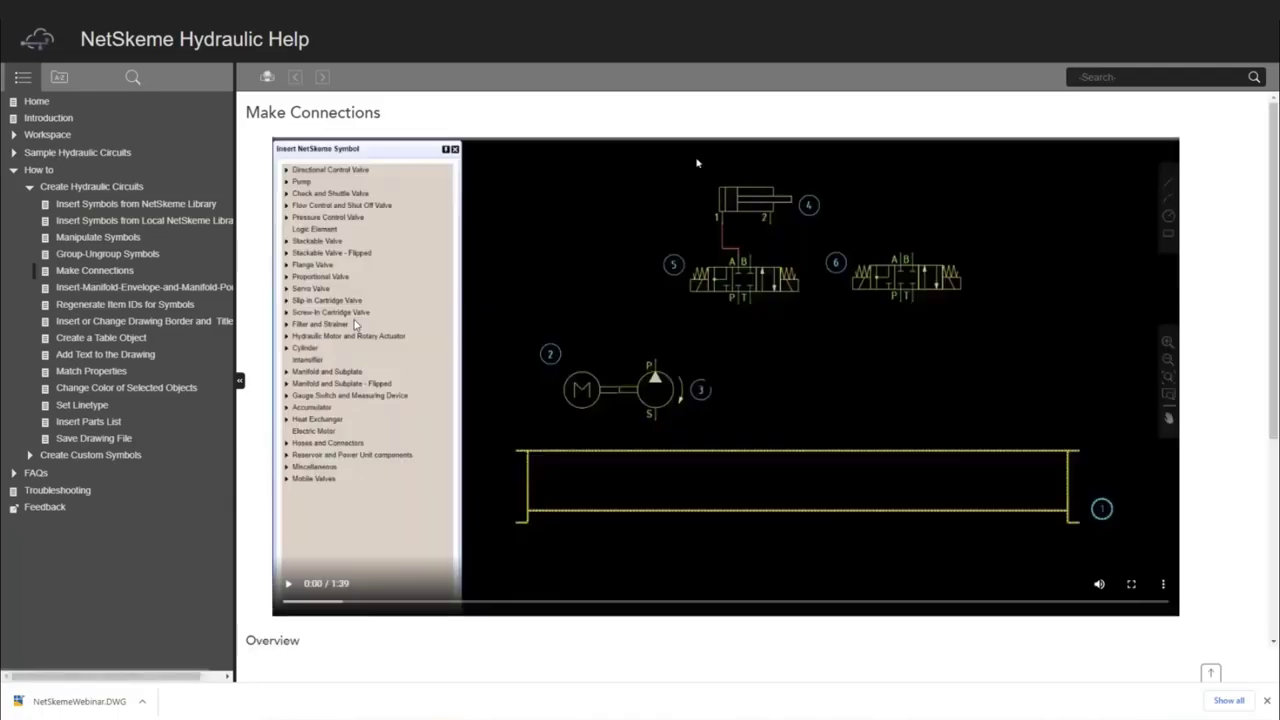
click(110, 339)
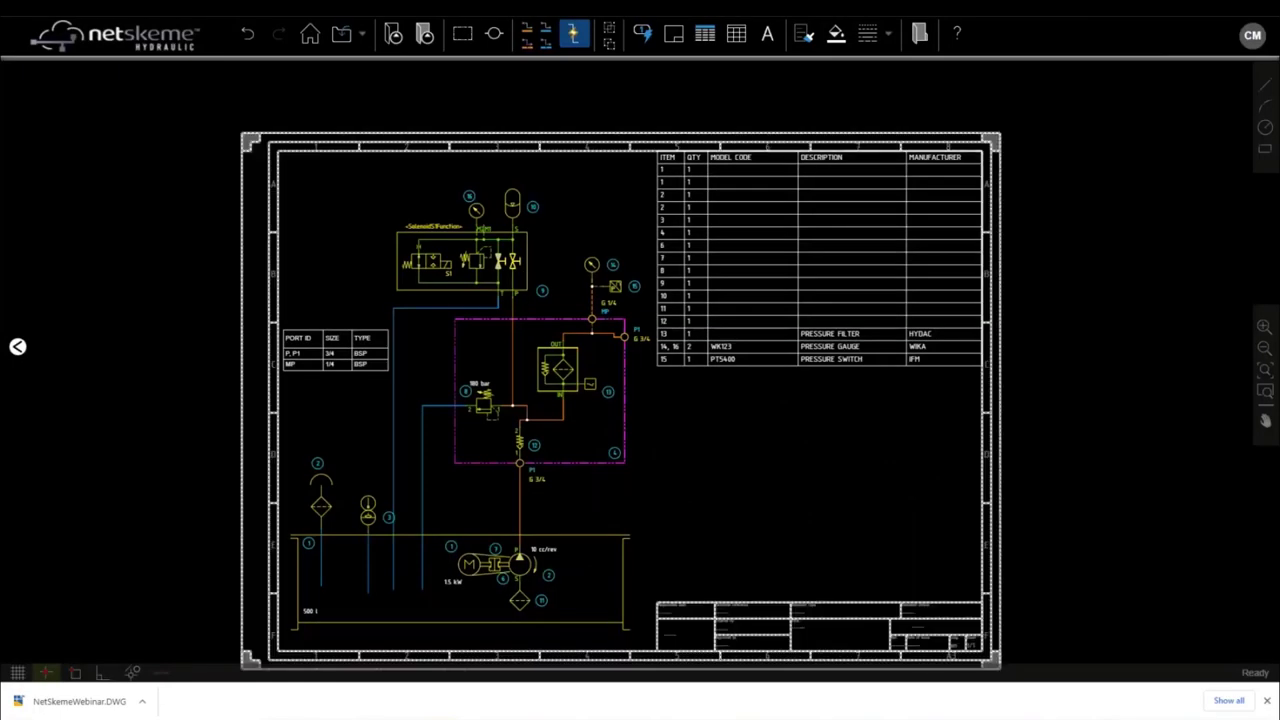
Step: Export the schematic as a PDF, keeping the file name NETSKEME.PDF
drag(740, 408, 692, 371)
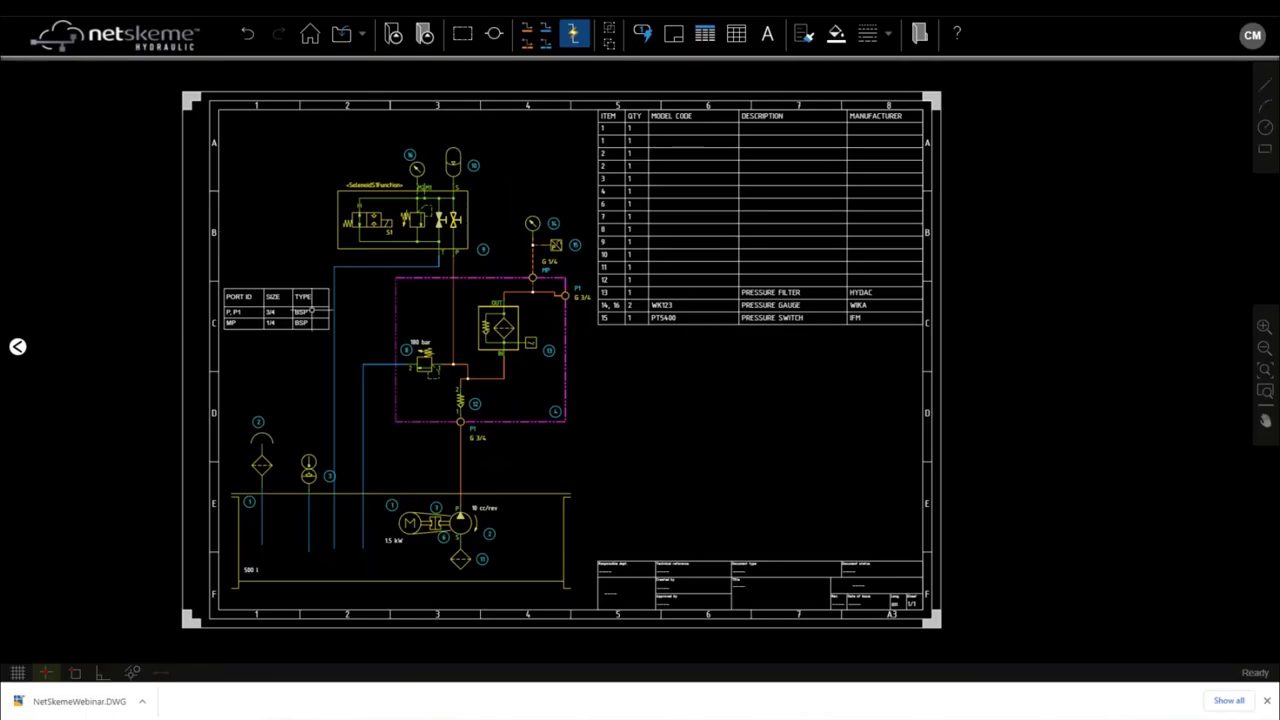
click(1268, 703)
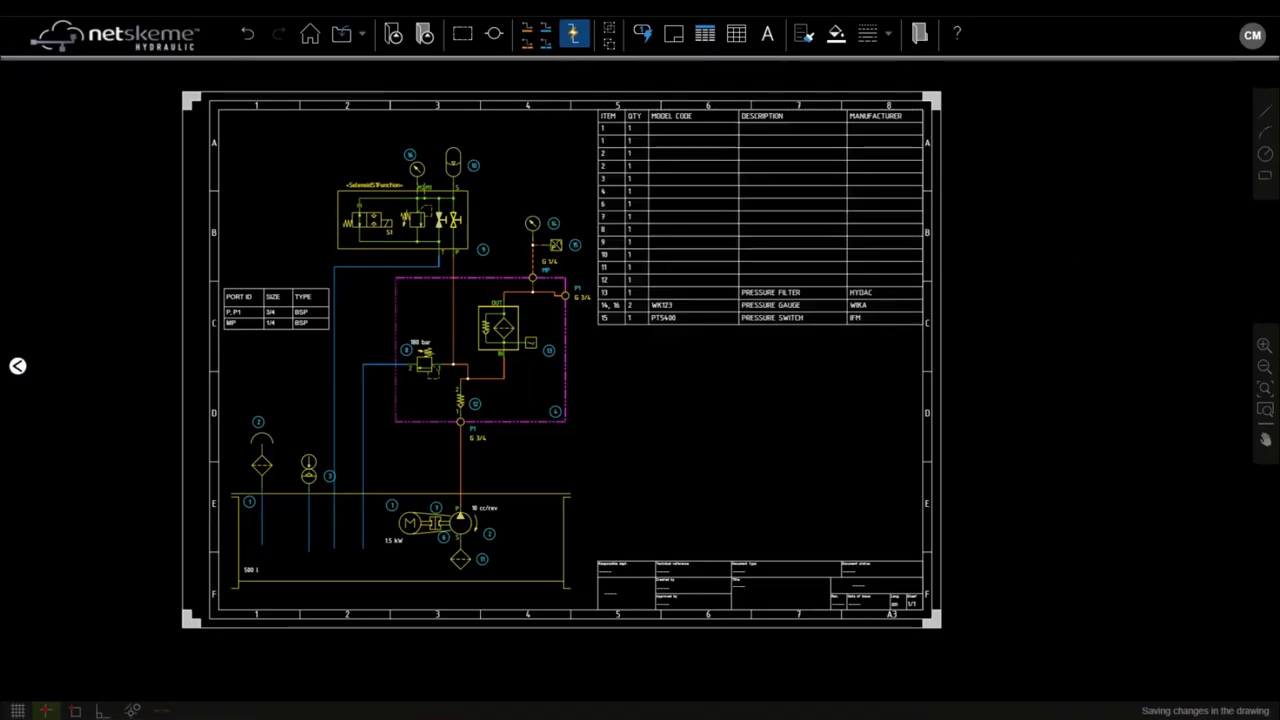
click(360, 34)
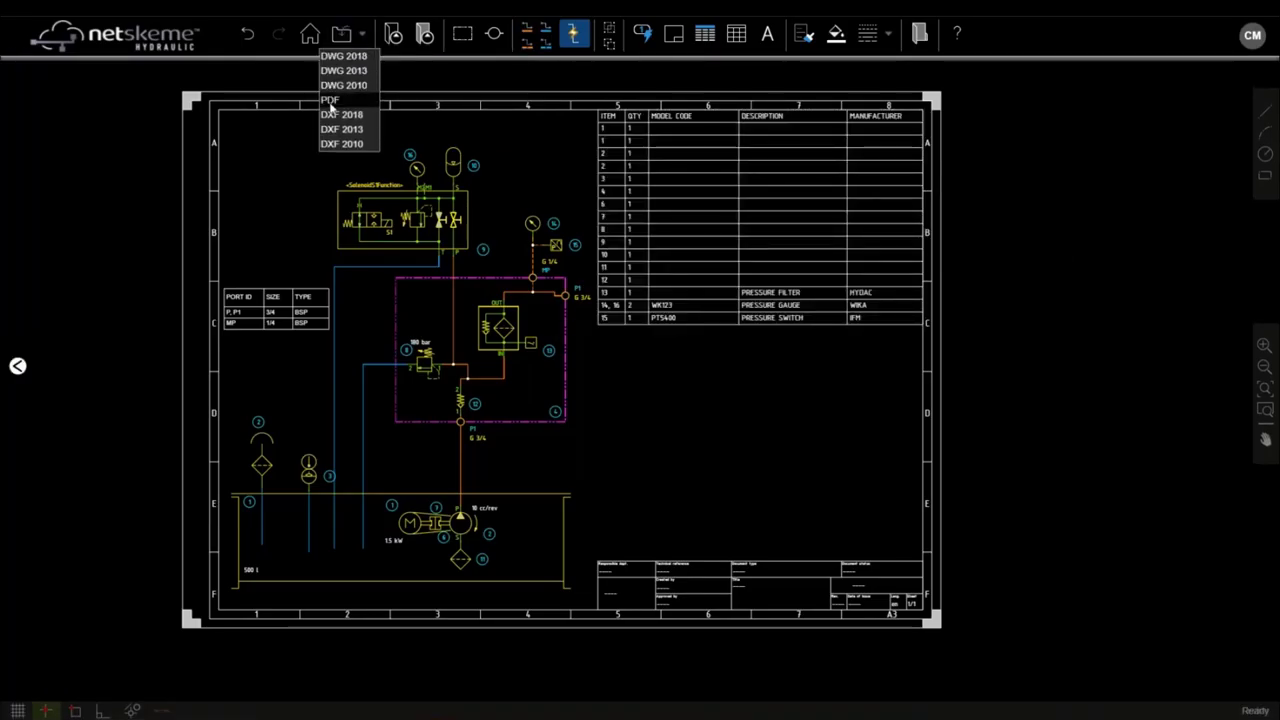
click(331, 104)
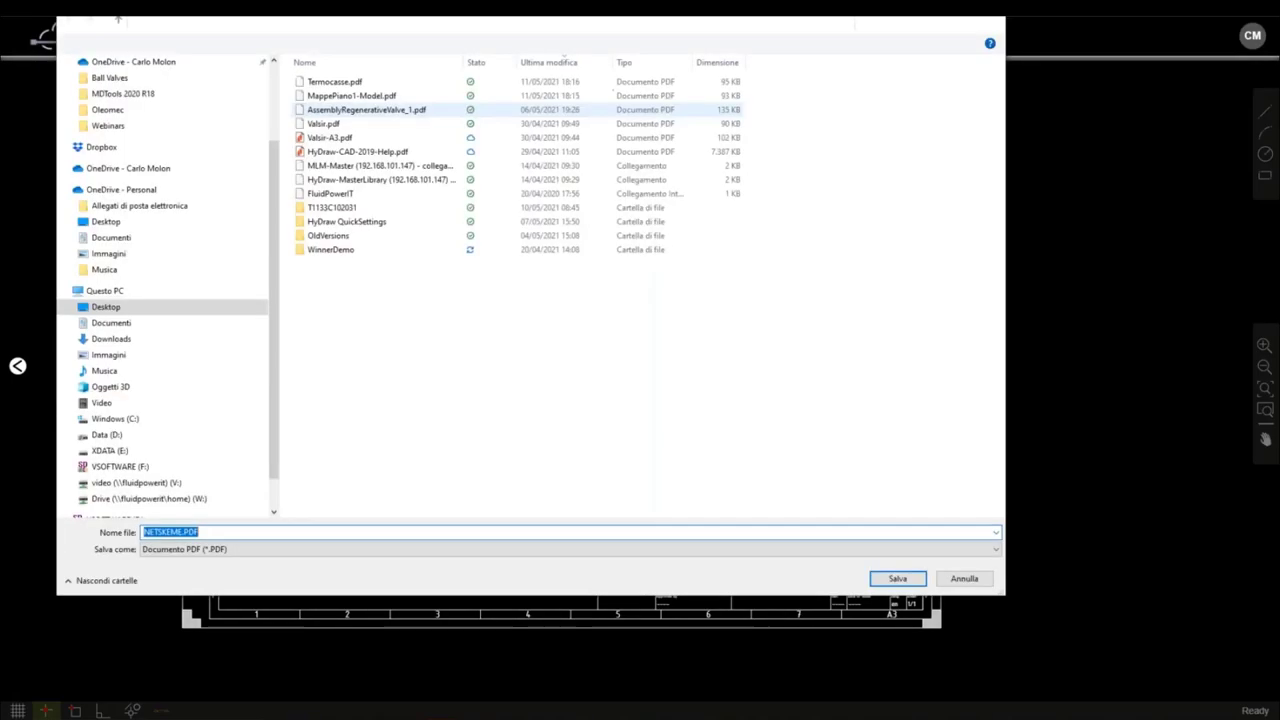
click(914, 578)
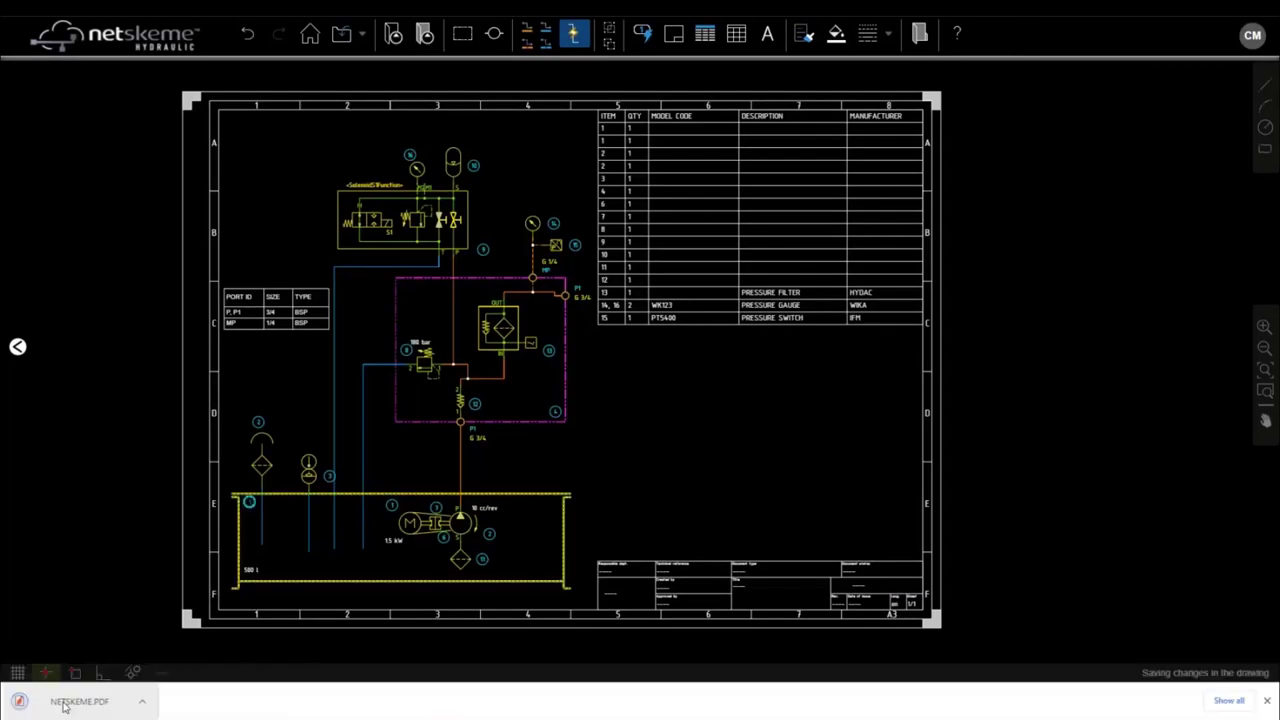
click(63, 706)
scroll(555, 350, down, 2)
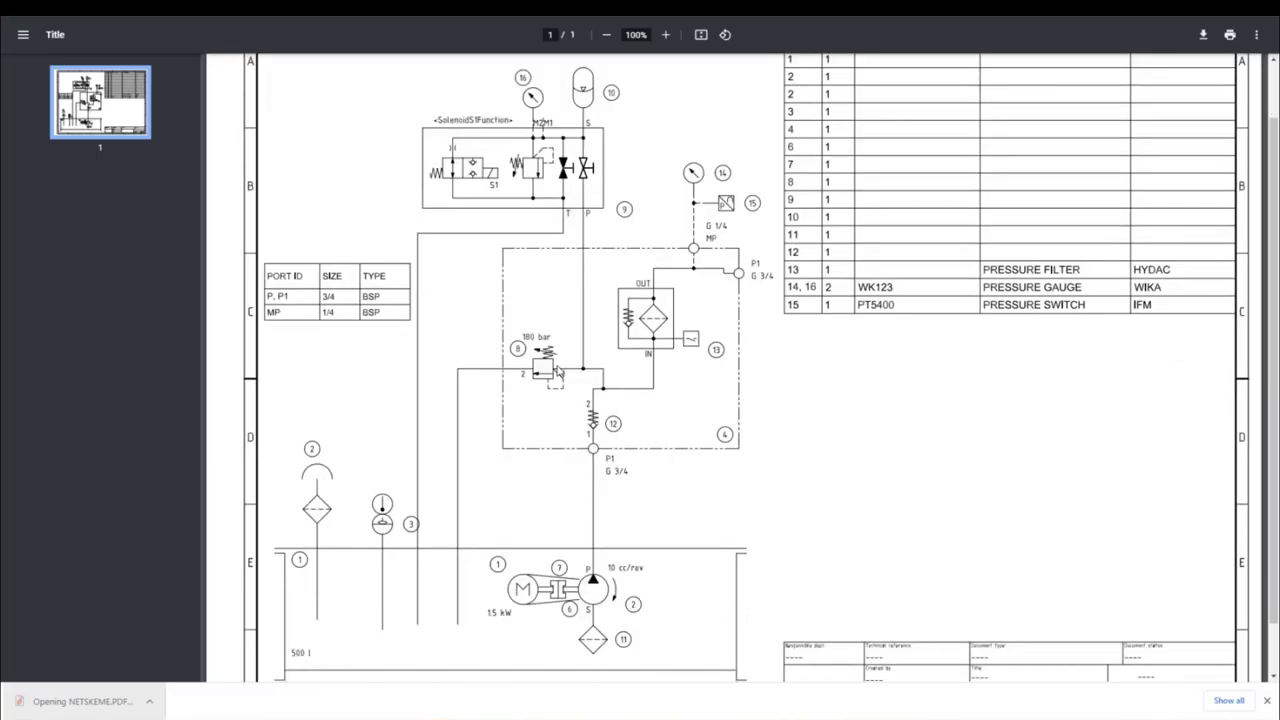
scroll(558, 373, down, 1)
scroll(953, 343, up, 1)
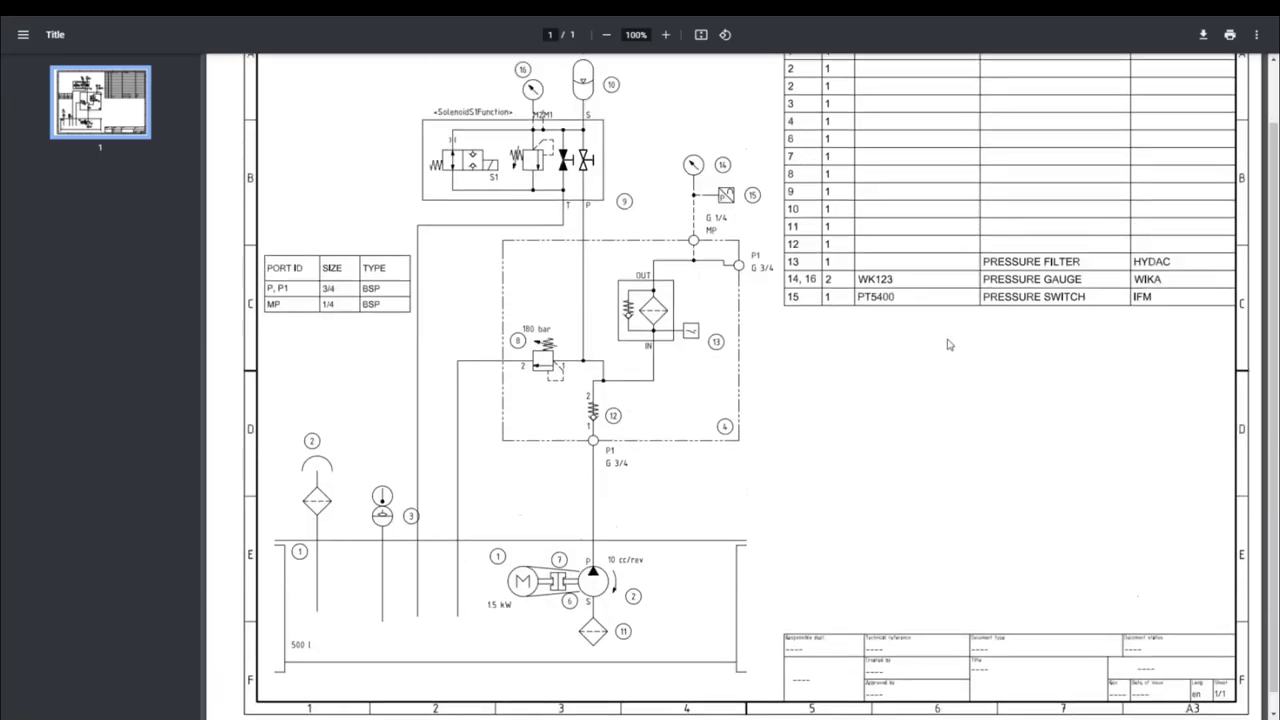
scroll(949, 344, up, 2)
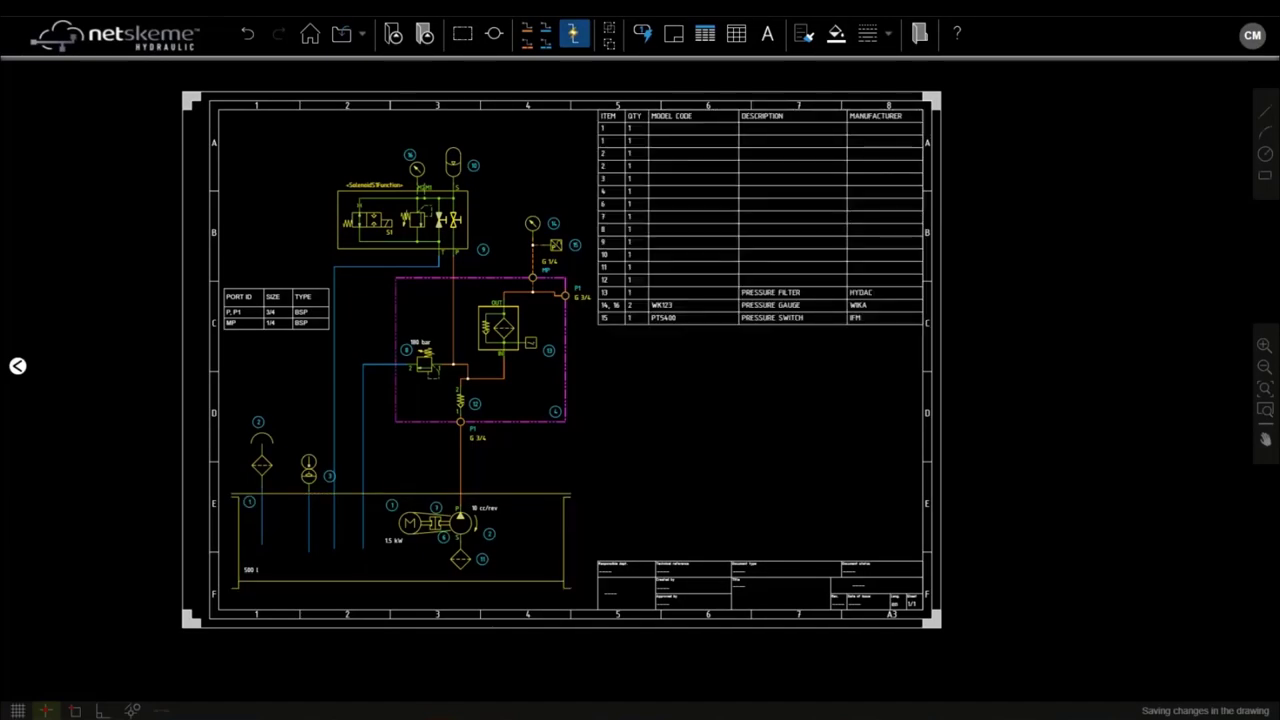
Step: Launch AutoCAD LT 2021 from the Start search
key(super)
text(auto)
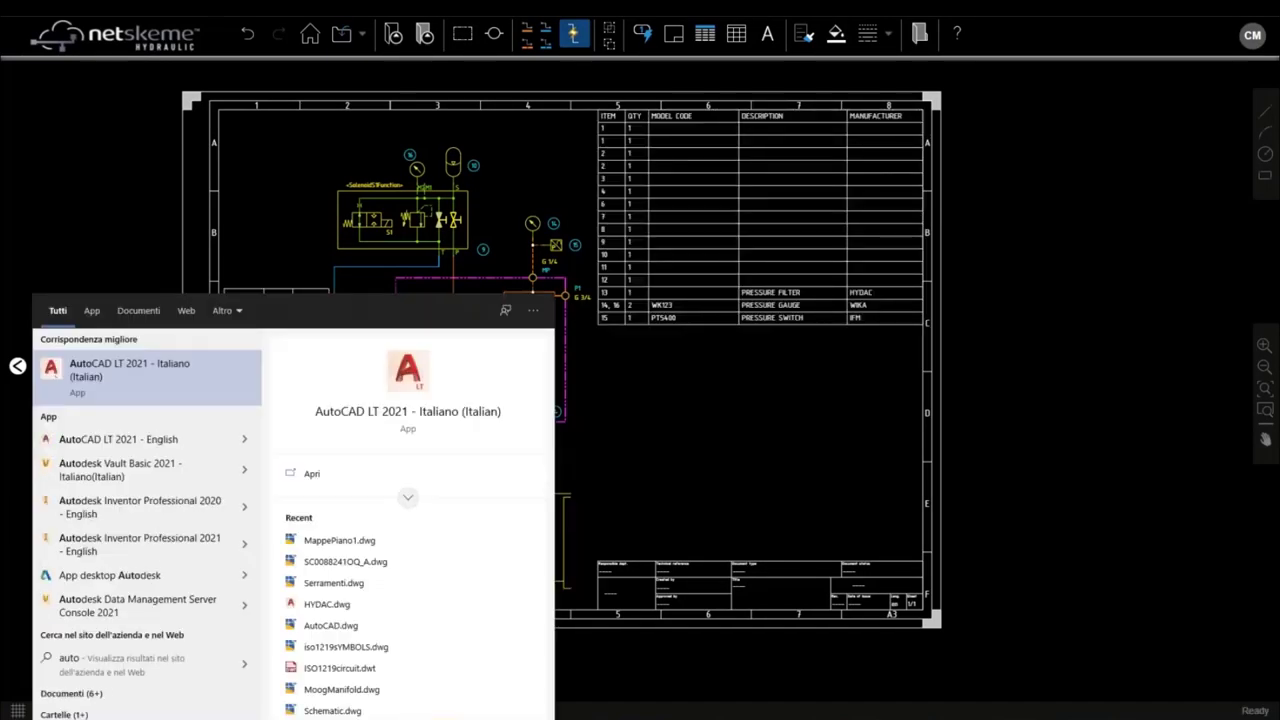
key(Escape)
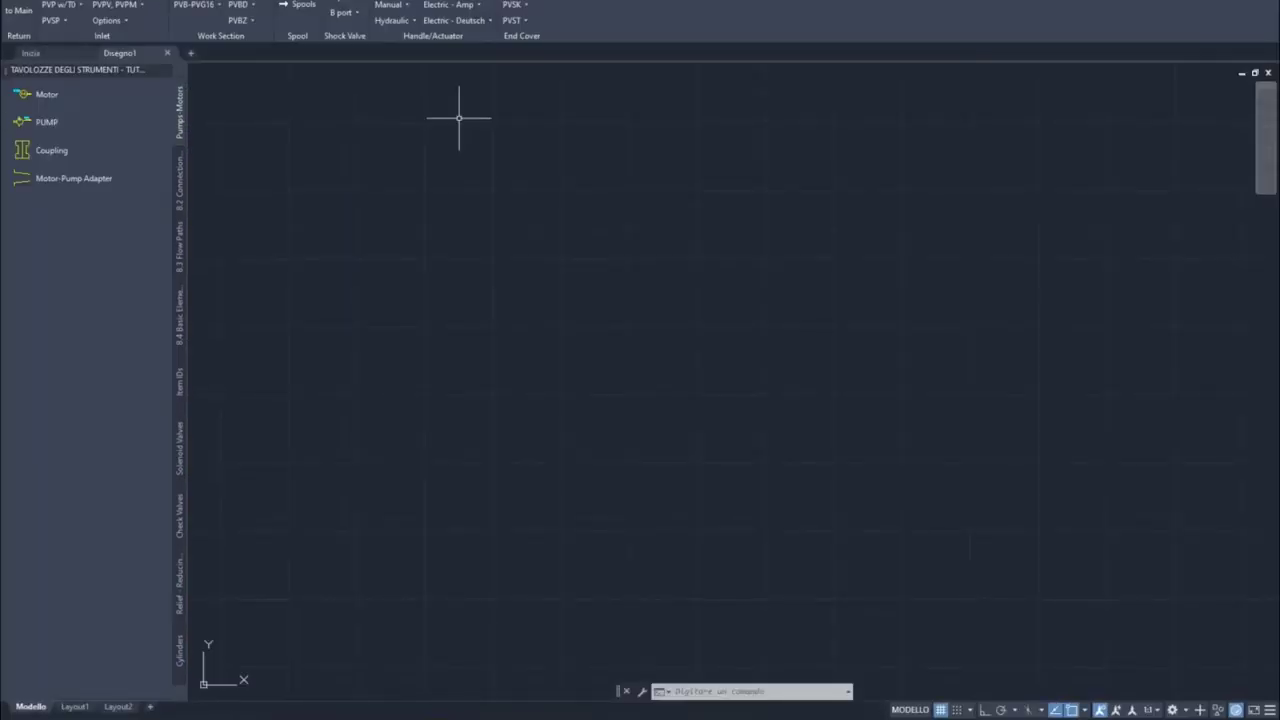
Step: Open NetSkemeWebinar.DWG in AutoCAD, proceeding past the compatibility warning
key(ctrl+o)
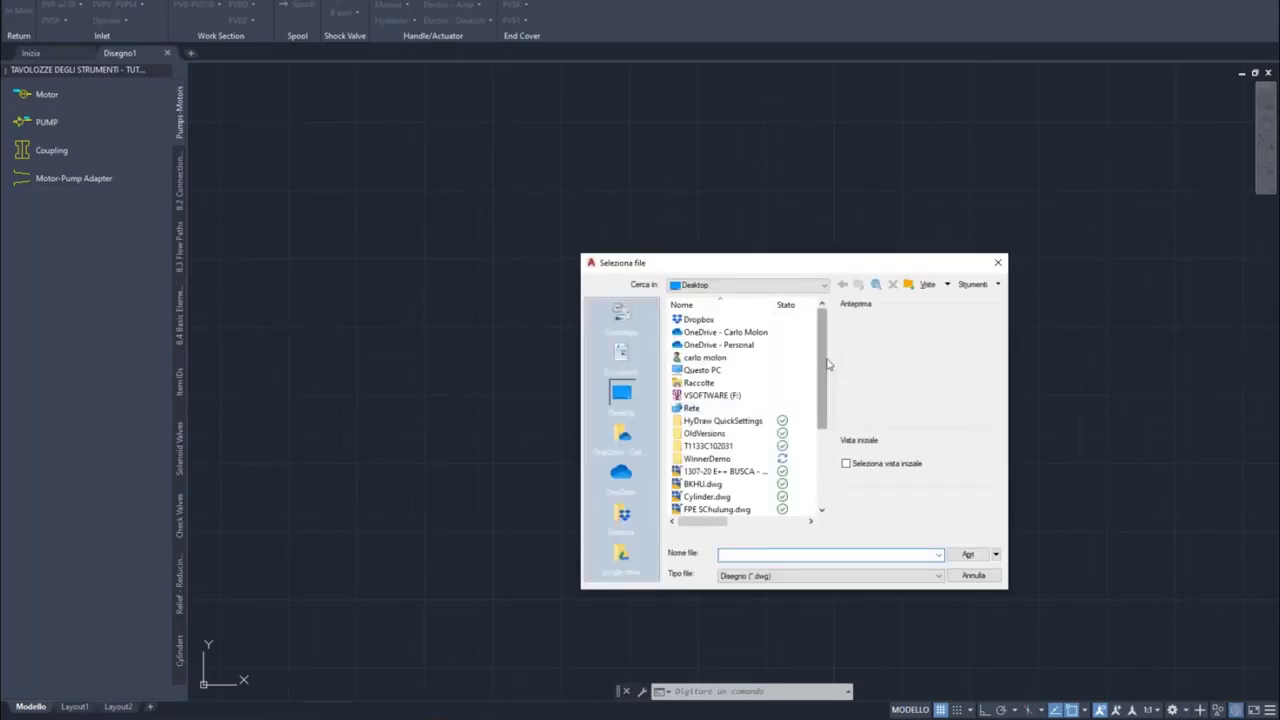
scroll(821, 352, down, 1)
scroll(821, 352, down, 4)
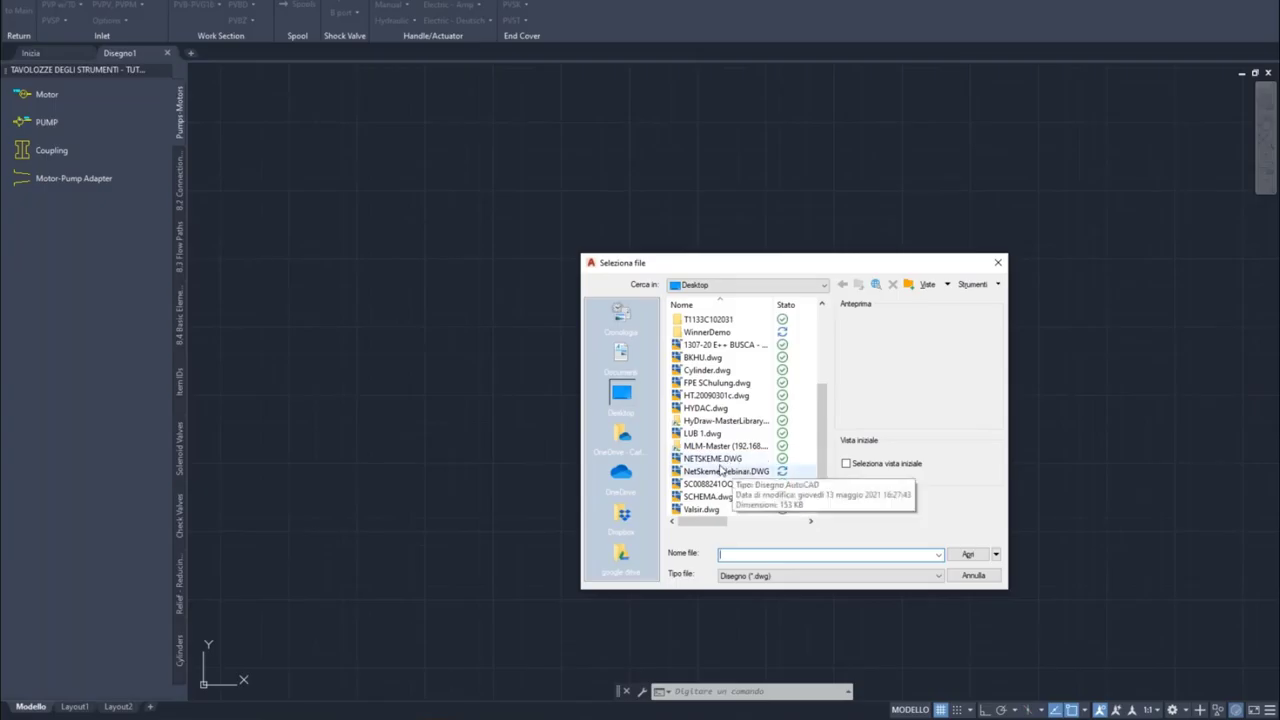
click(720, 468)
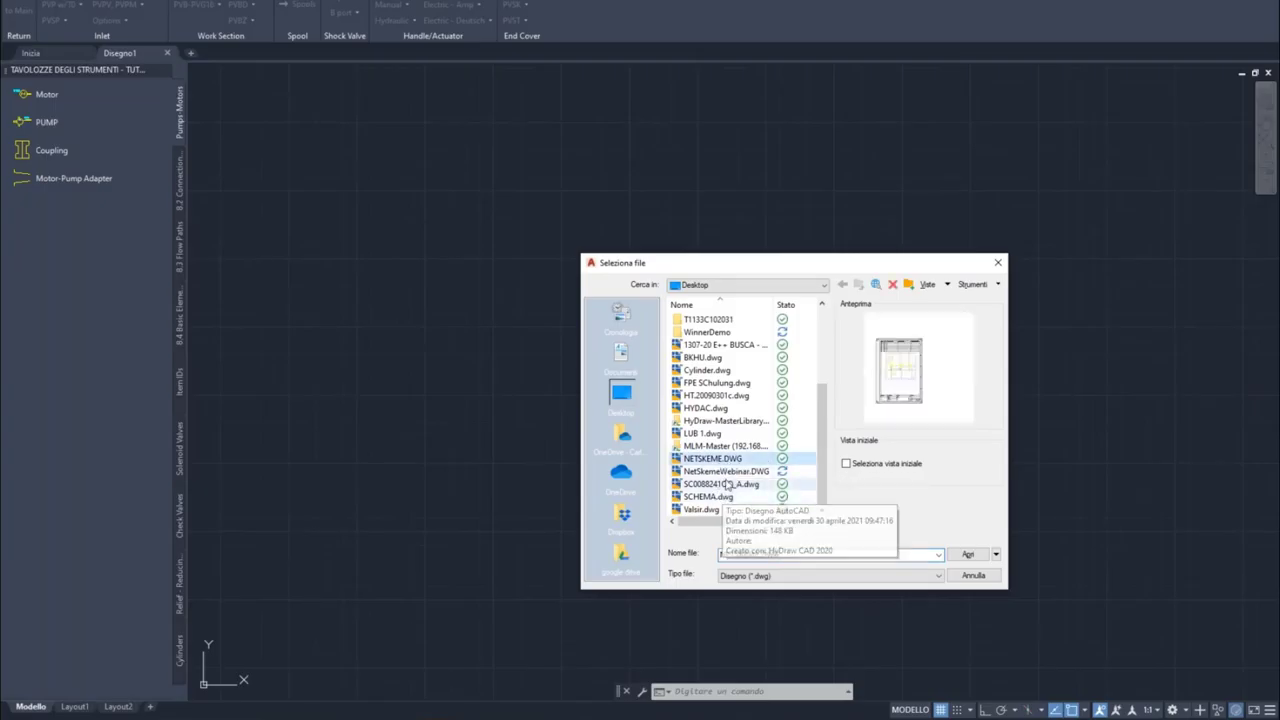
click(967, 554)
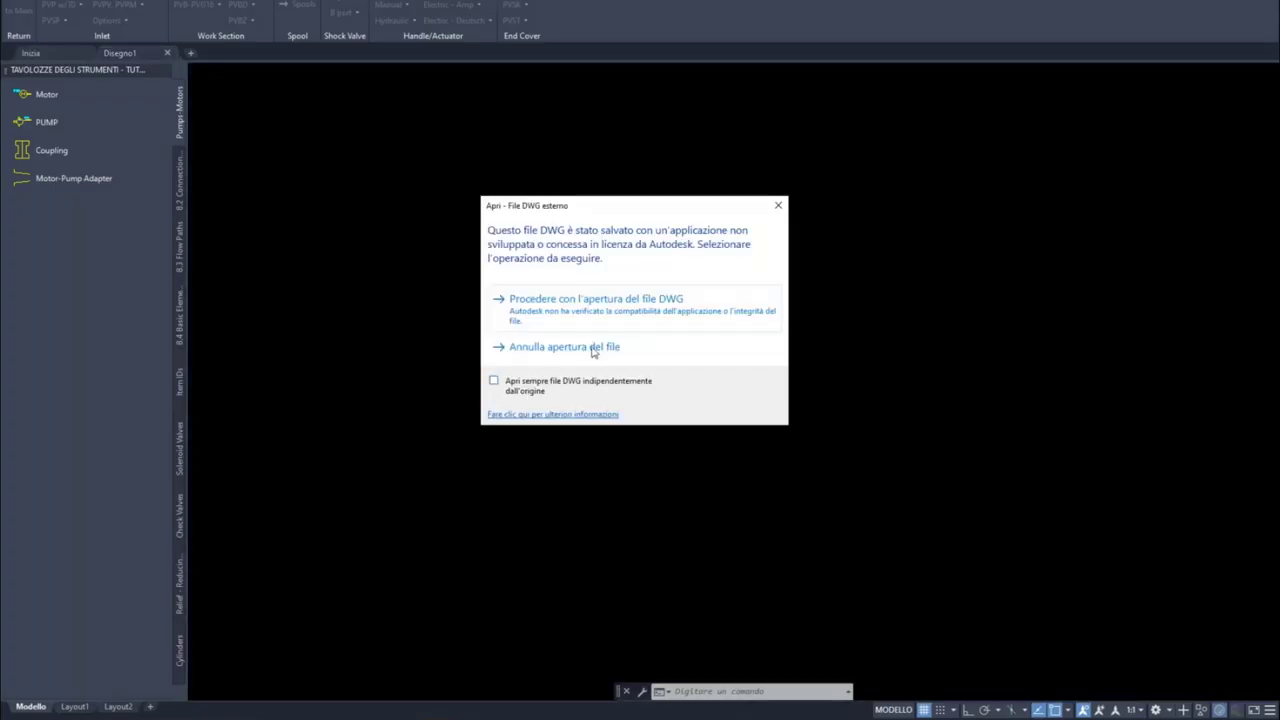
click(605, 314)
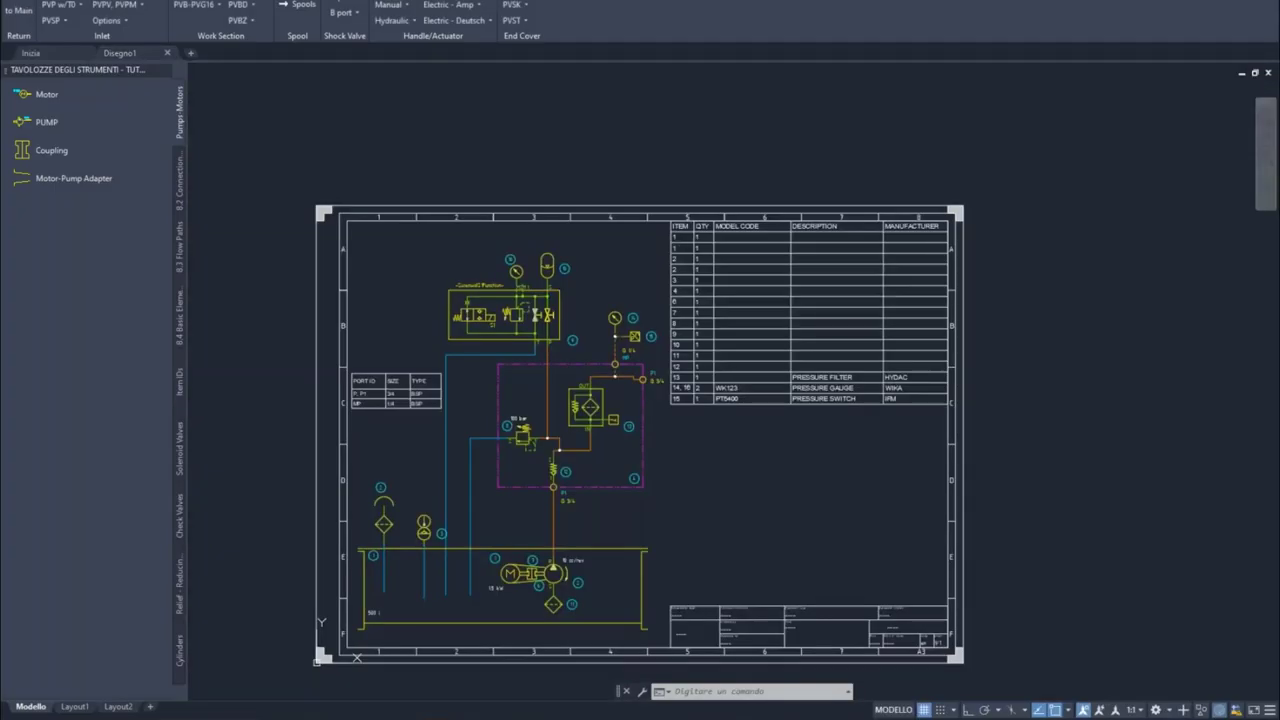
Step: Select the relief valve and pressure filter symbols, then clear the selection
scroll(584, 537, up, 2)
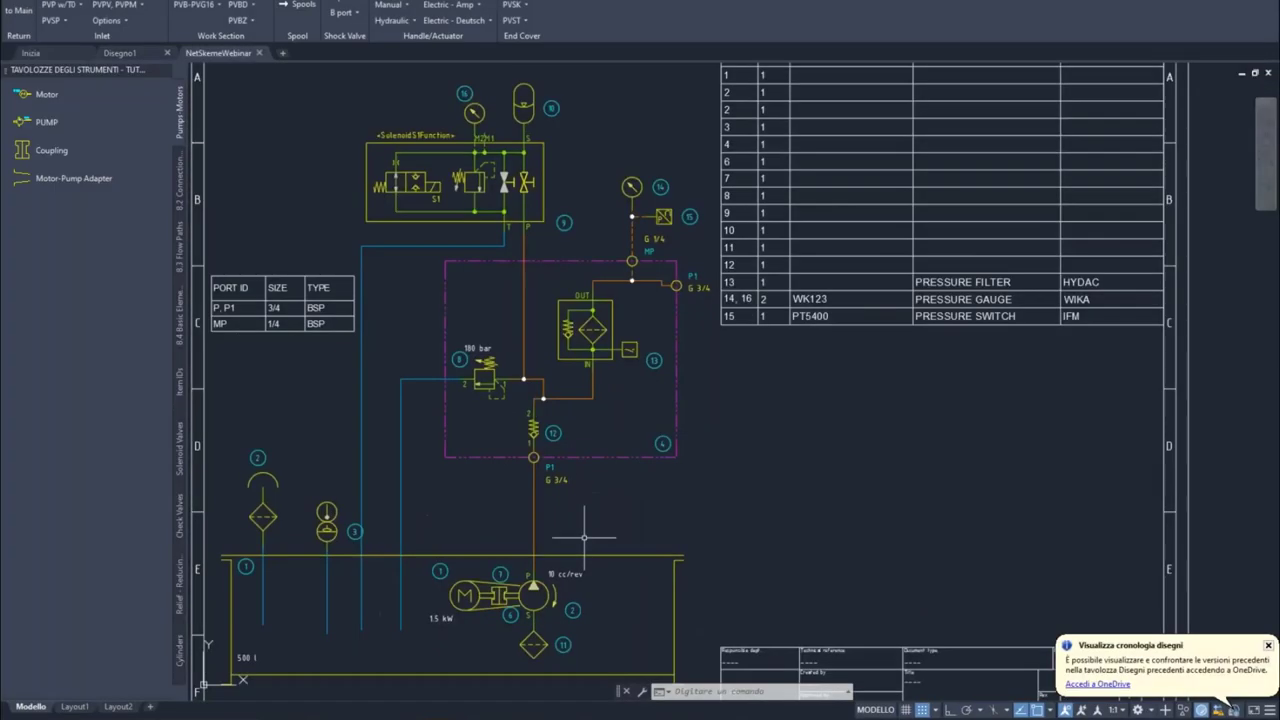
click(528, 405)
click(440, 345)
scroll(603, 318, up, 2)
click(603, 318)
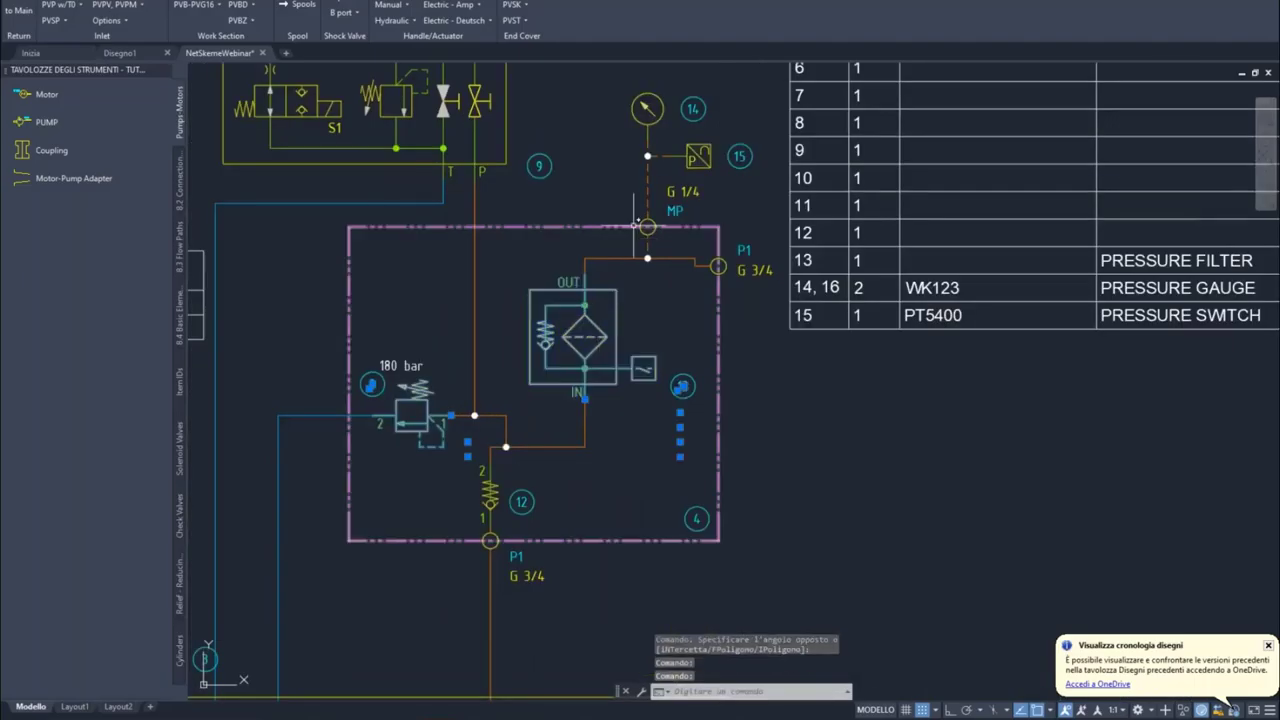
click(529, 224)
key(Escape)
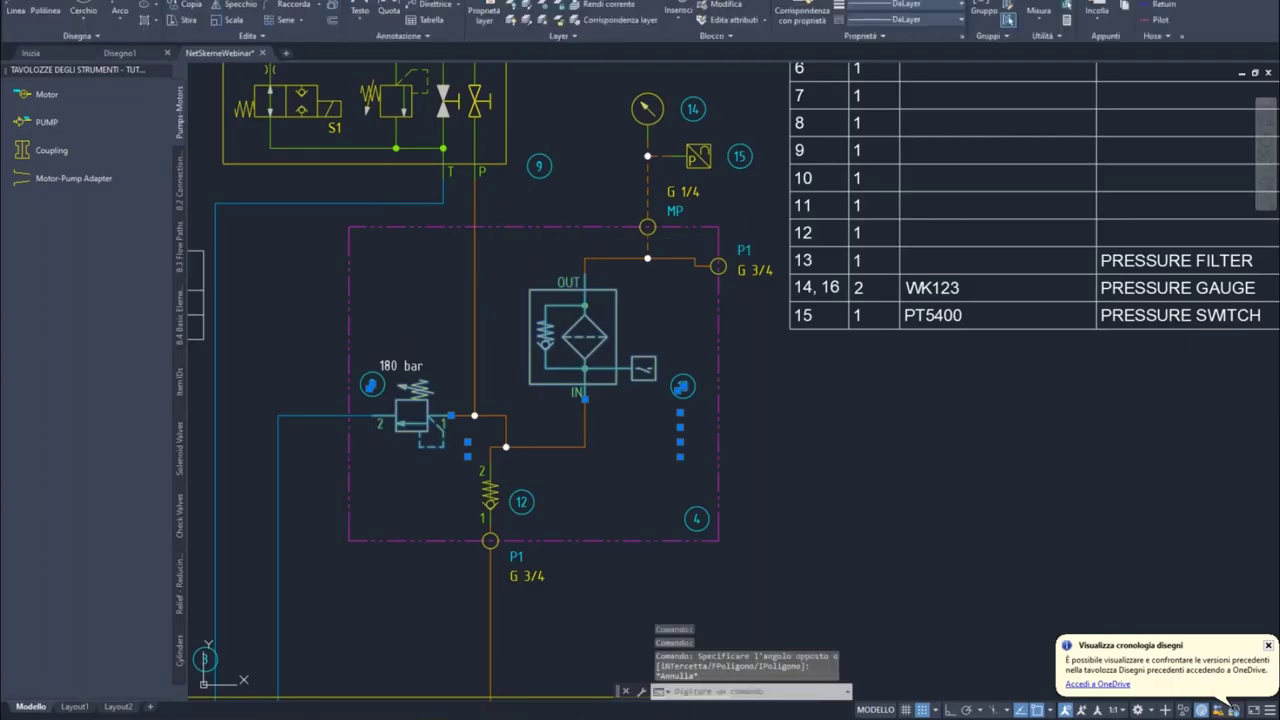
Step: Draw a rectangle beside the port table using RETTANGOLO
text(rettangolo)
key(Return)
click(246, 241)
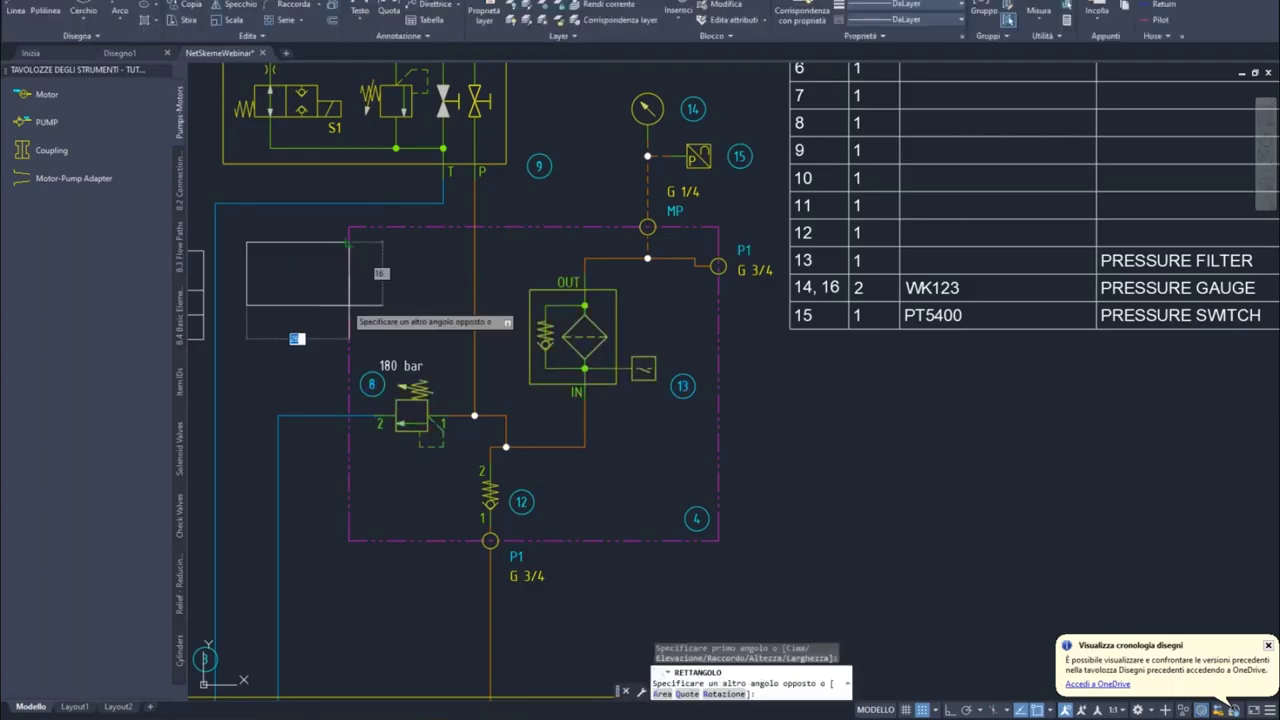
click(428, 305)
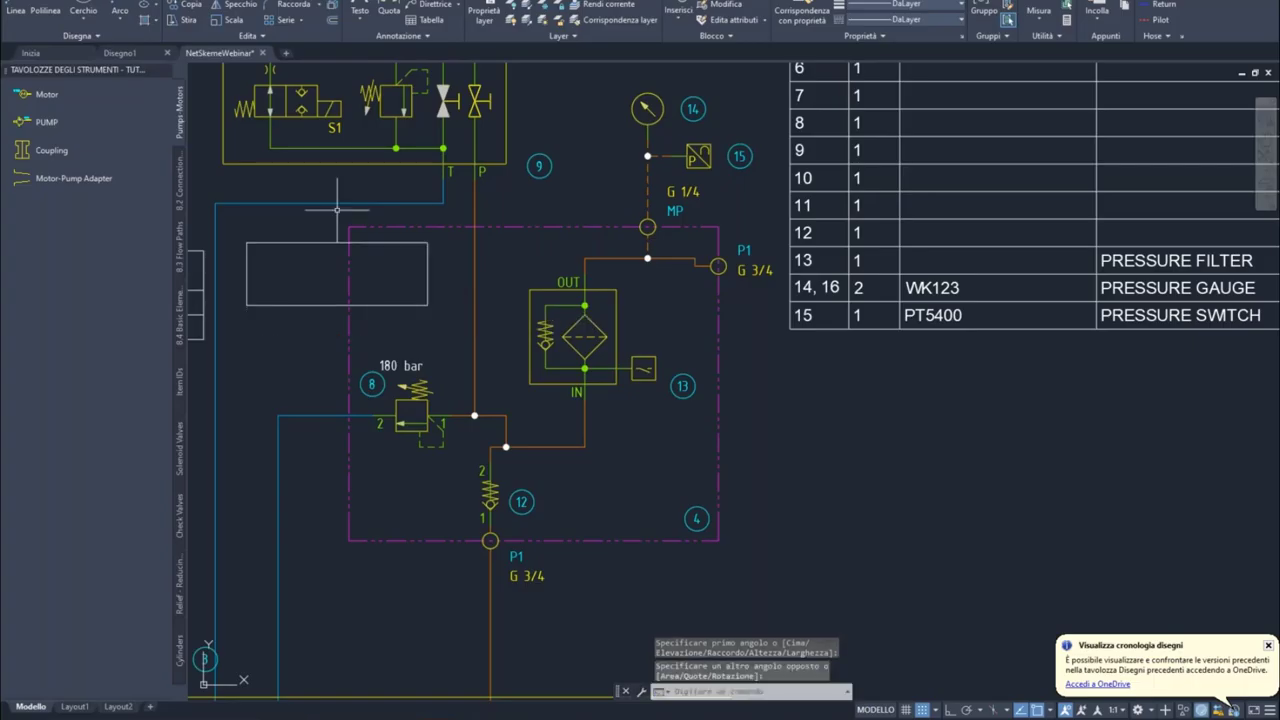
Step: Draw a diagonal line across the rectangle's corners and save the drawing
scroll(318, 258, down, 2)
click(62, 15)
scroll(276, 256, up, 2)
click(273, 249)
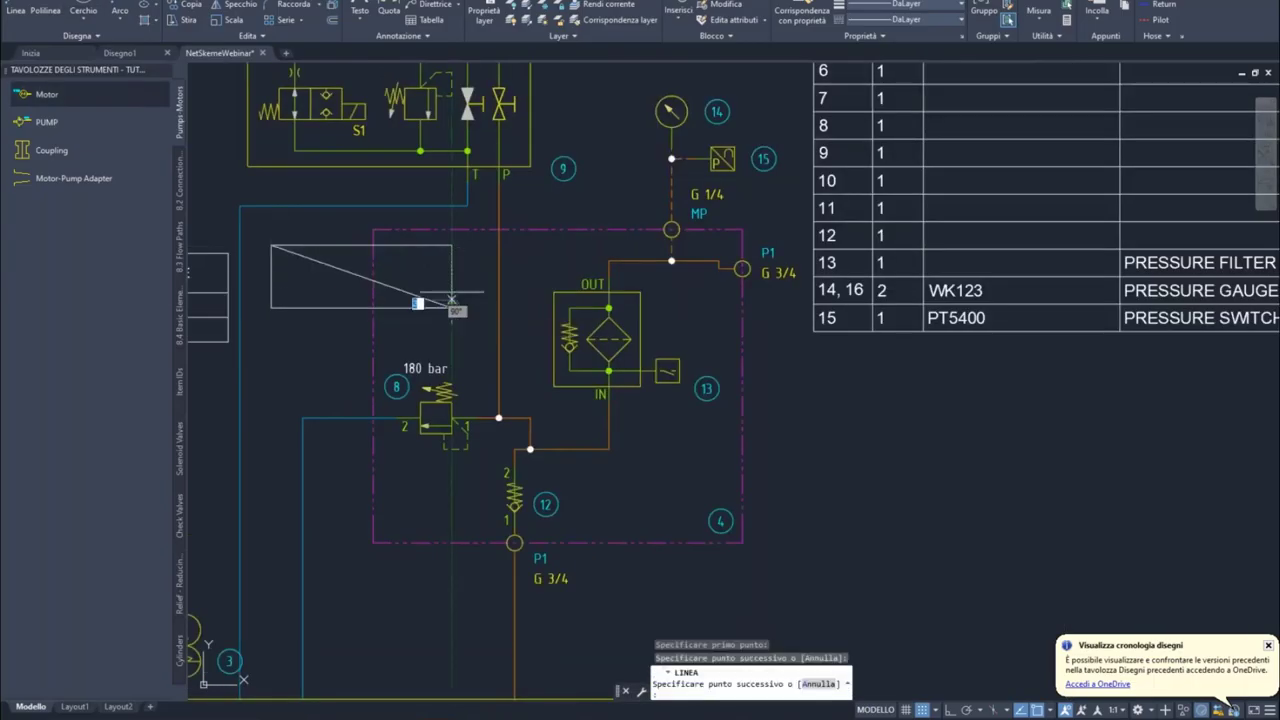
click(386, 289)
key(Return)
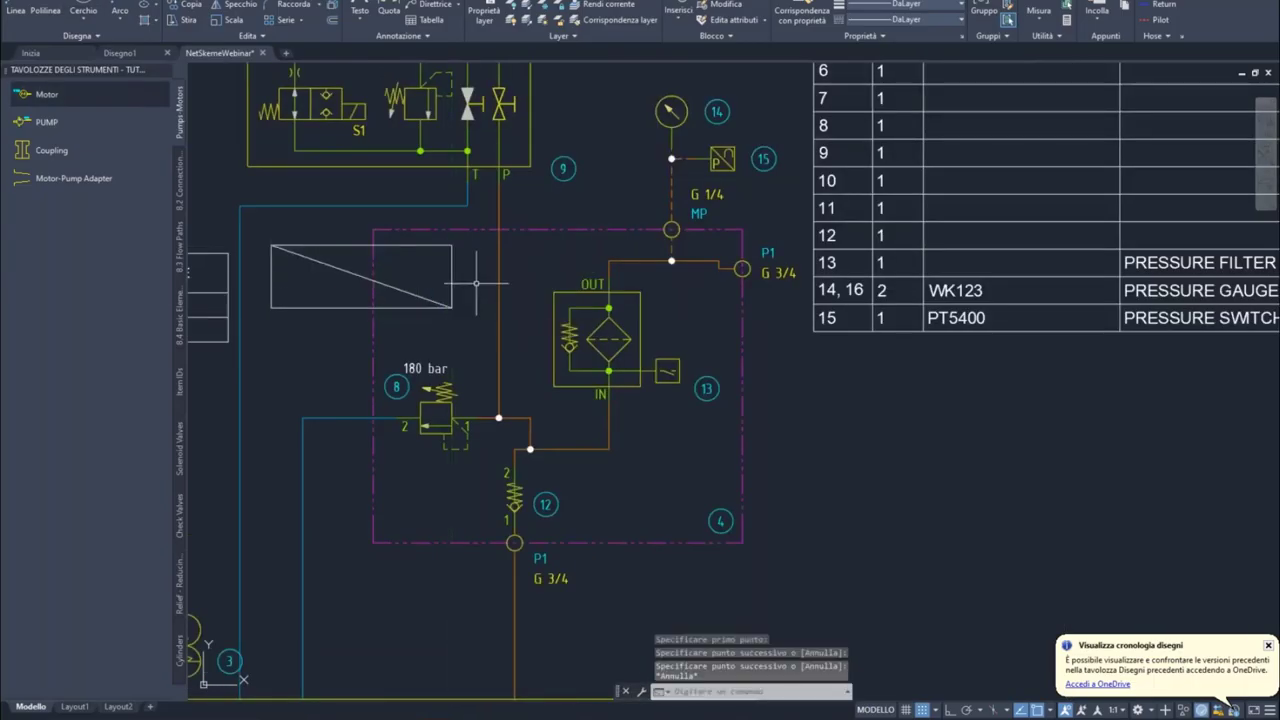
scroll(476, 283, down, 4)
key(ctrl+s)
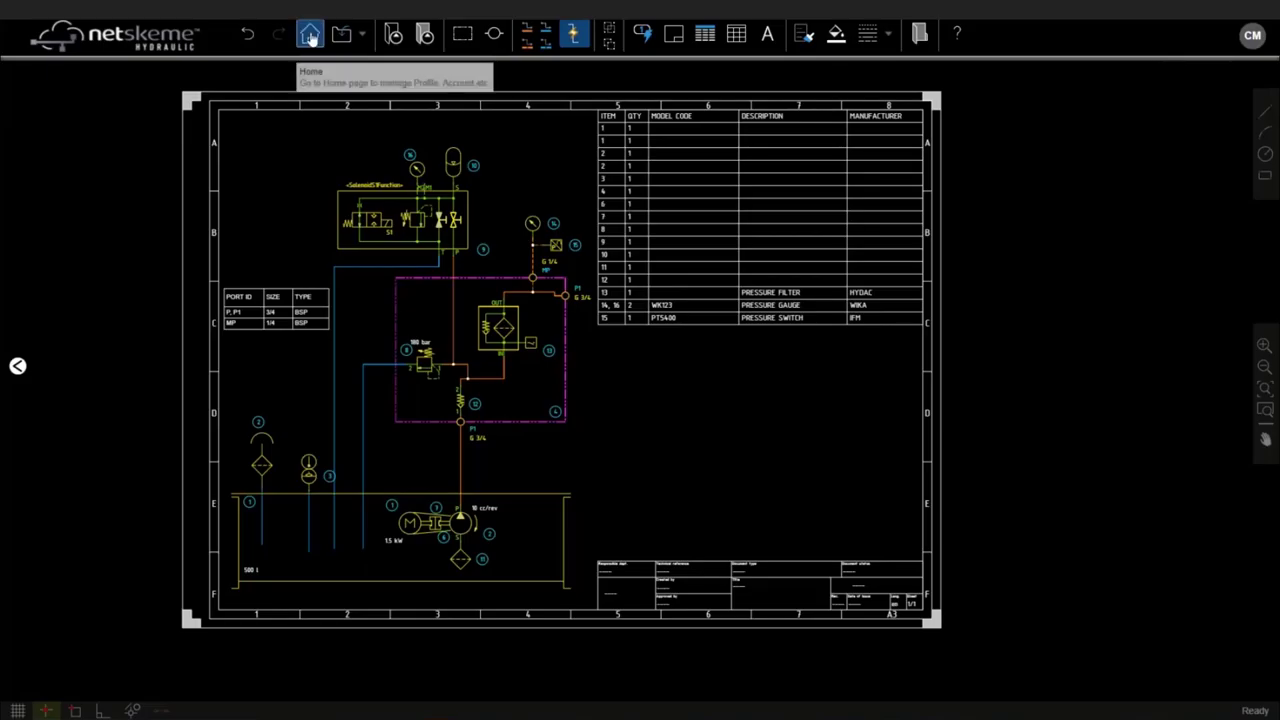
Step: Discard the current drawing's changes and open NetSkemeWebinar.DWG from the Desktop
click(310, 36)
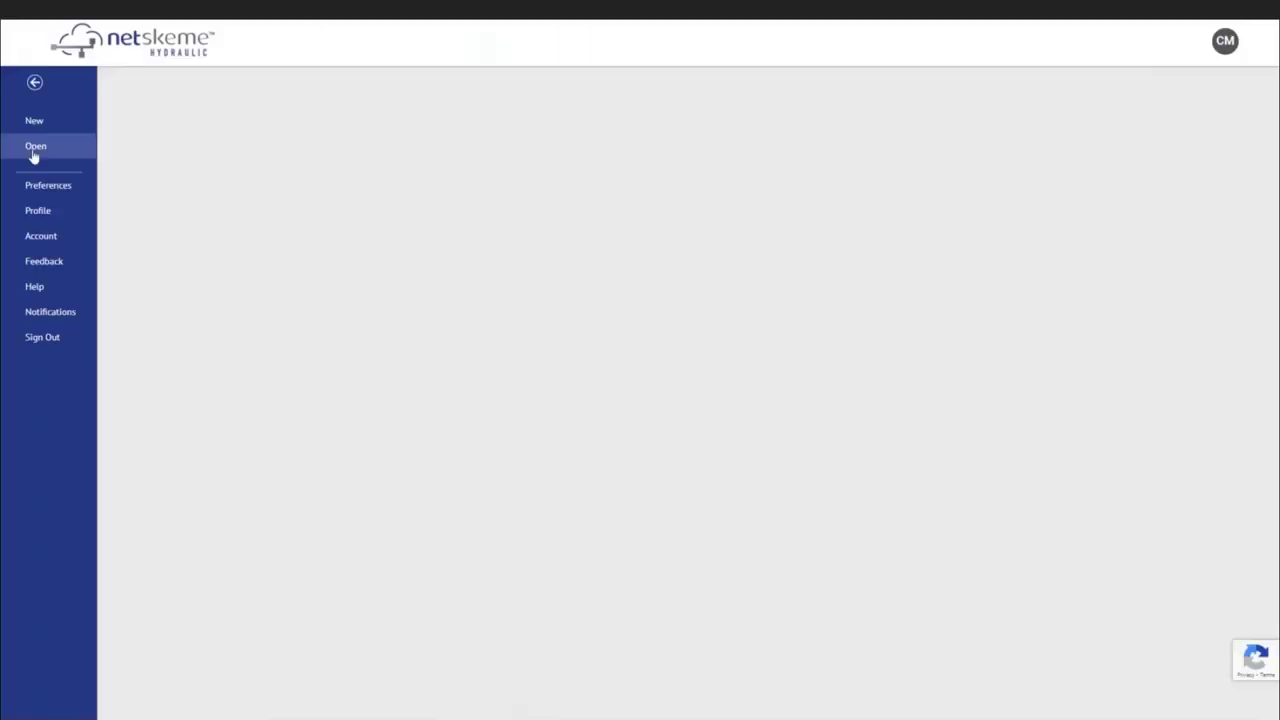
click(35, 147)
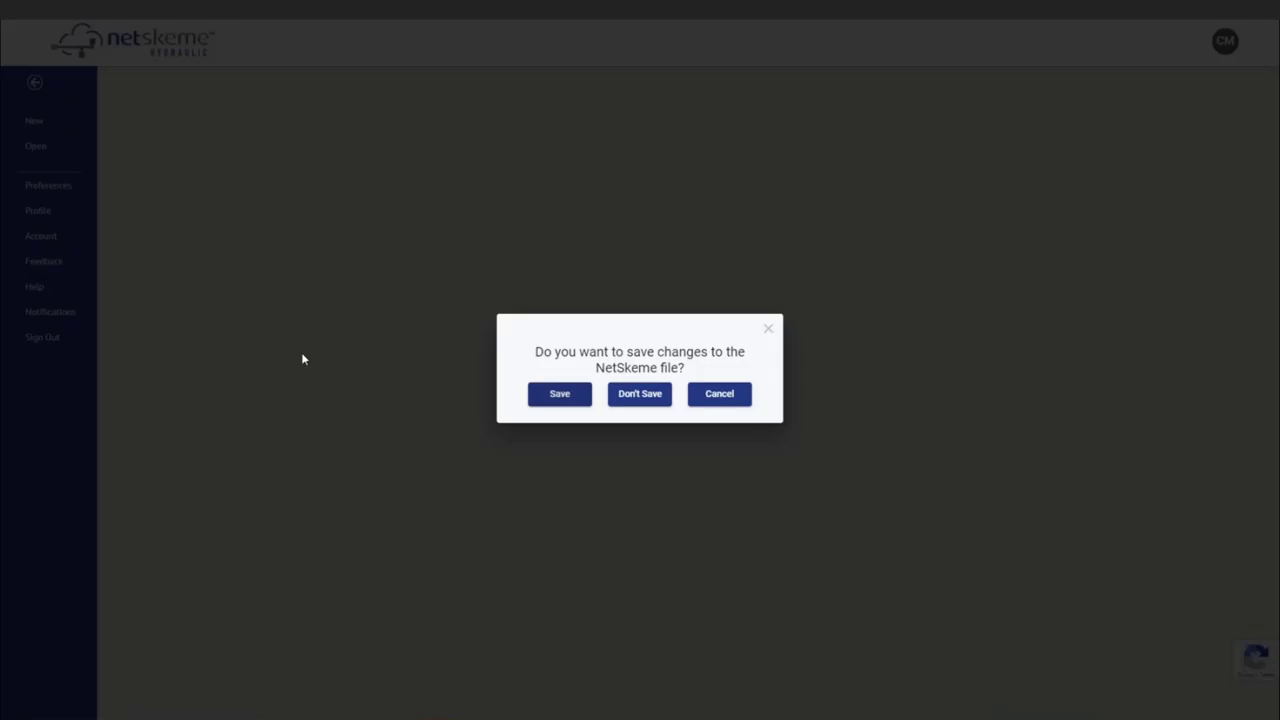
click(650, 396)
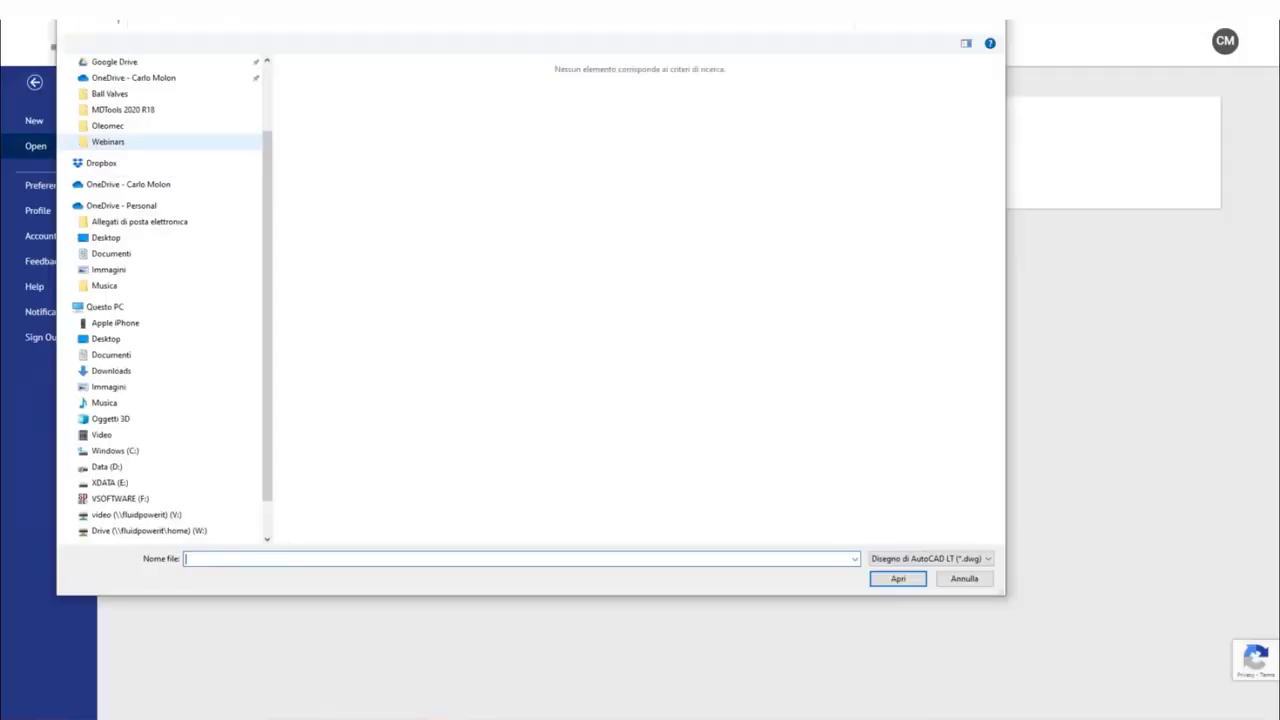
click(88, 92)
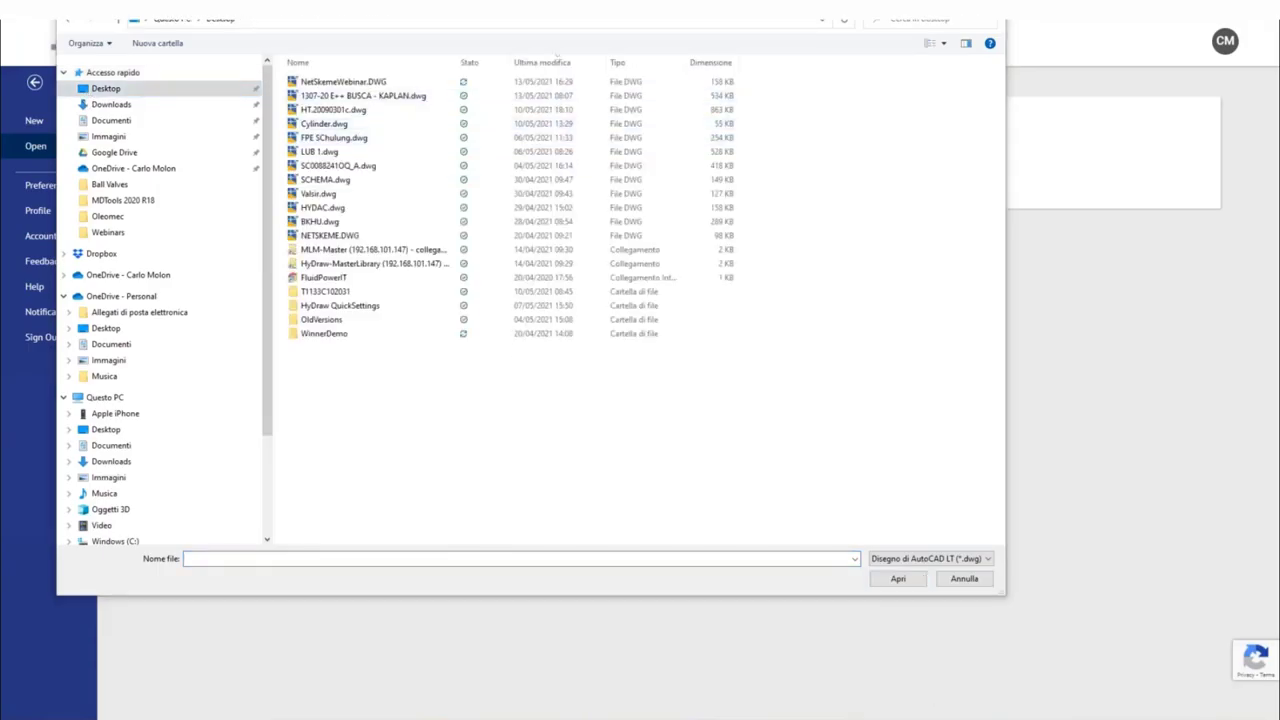
click(1131, 657)
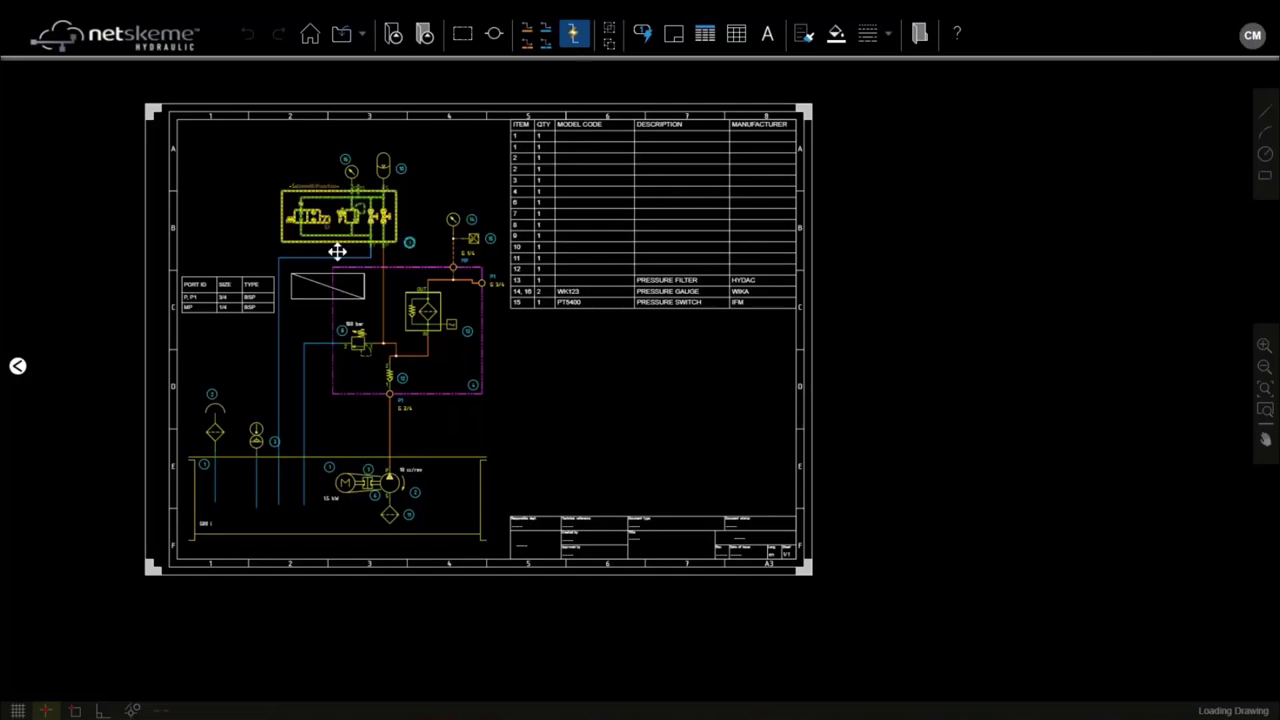
Step: Zoom in and select the crossed rectangle beside the port table
scroll(337, 251, up, 3)
click(290, 285)
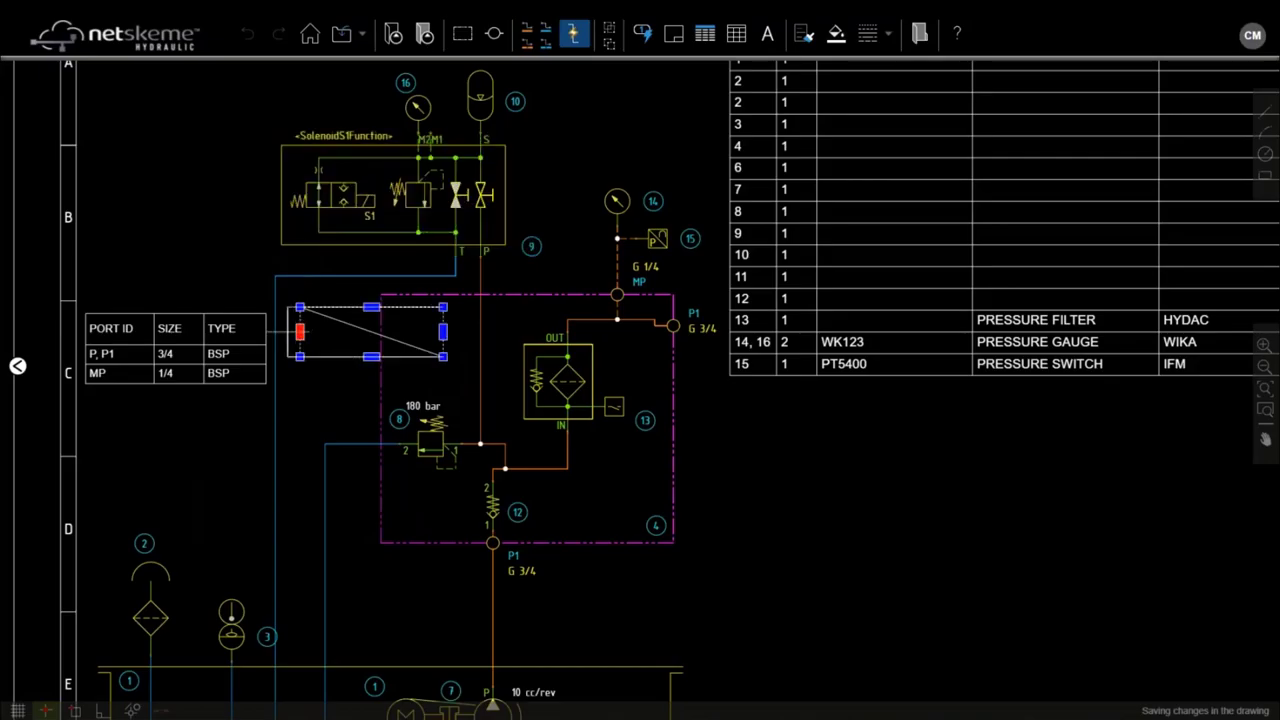